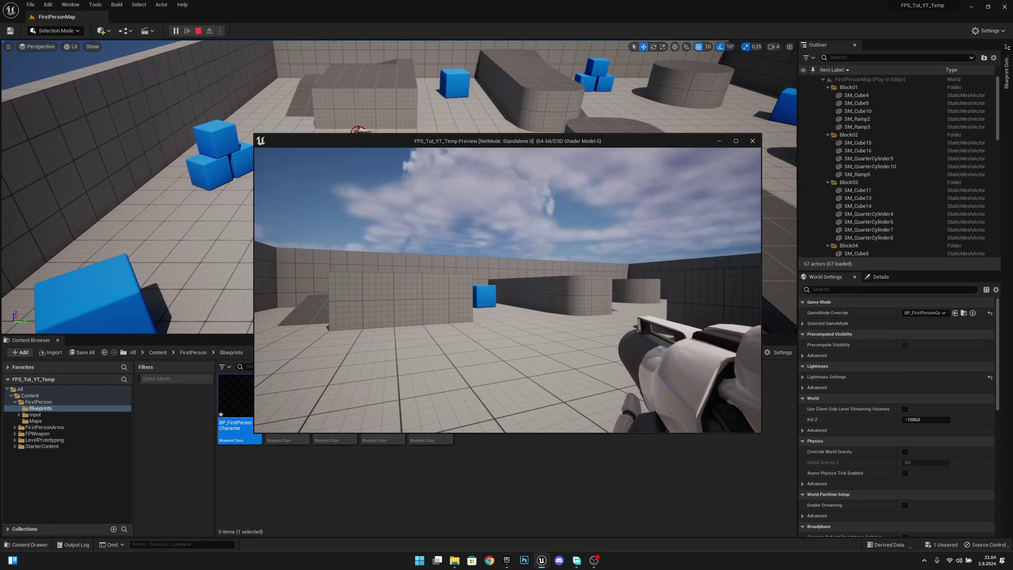
Step: Stop the play preview and switch to the FPS_Anim_TUT_YT project
key("Escape")
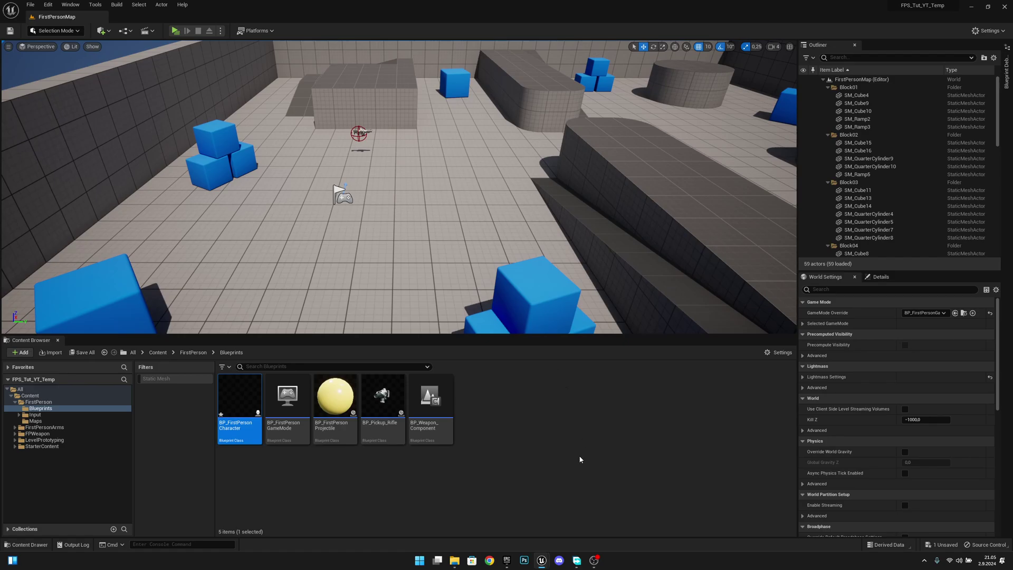
mouse_move(545, 560)
left_click(492, 512)
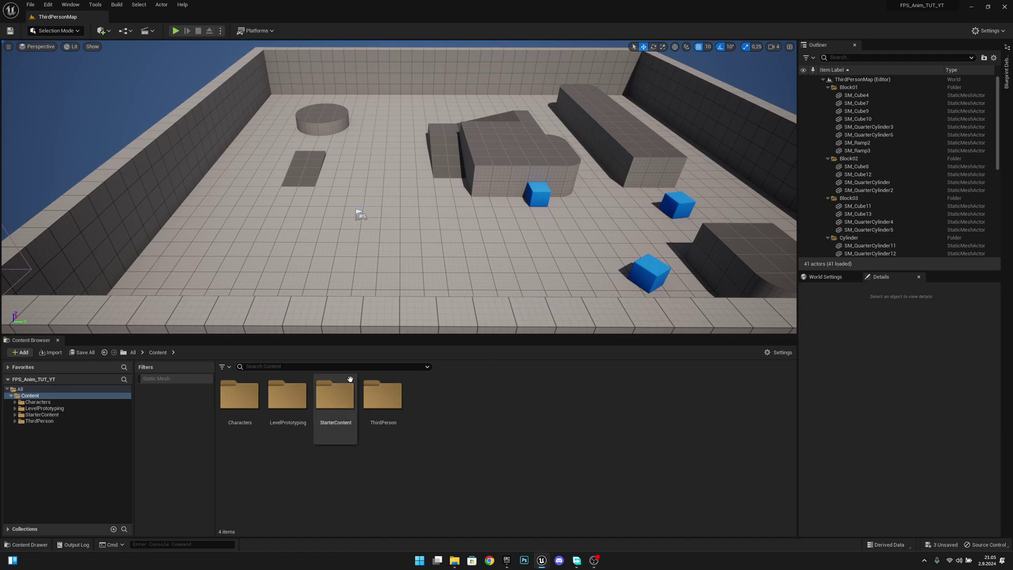
Step: Place the CR_Mannequin_Body control rig from the Mannequins Rigs folder into the level, on the floor near the wall
left_click(59, 403)
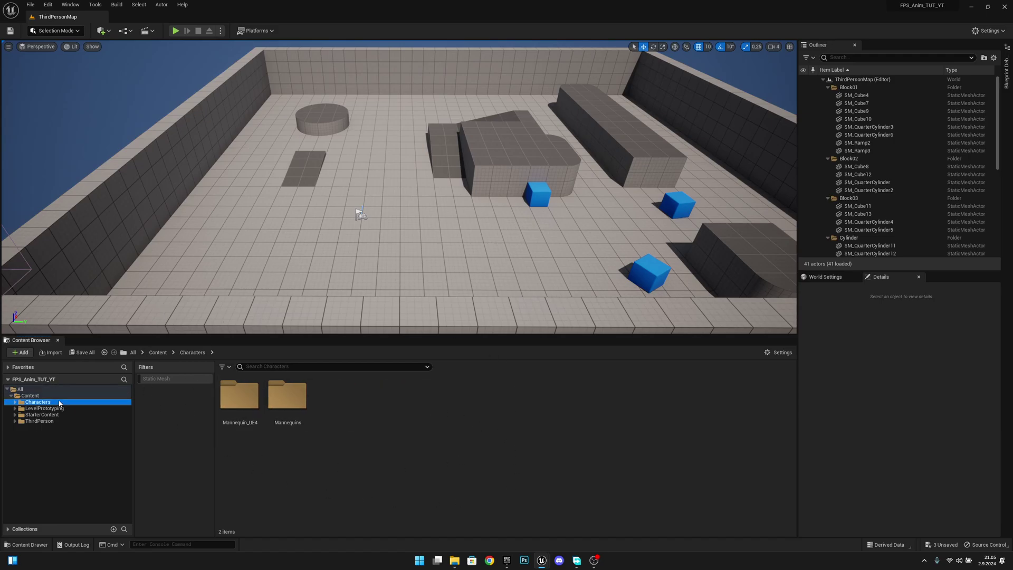
double_click(290, 413)
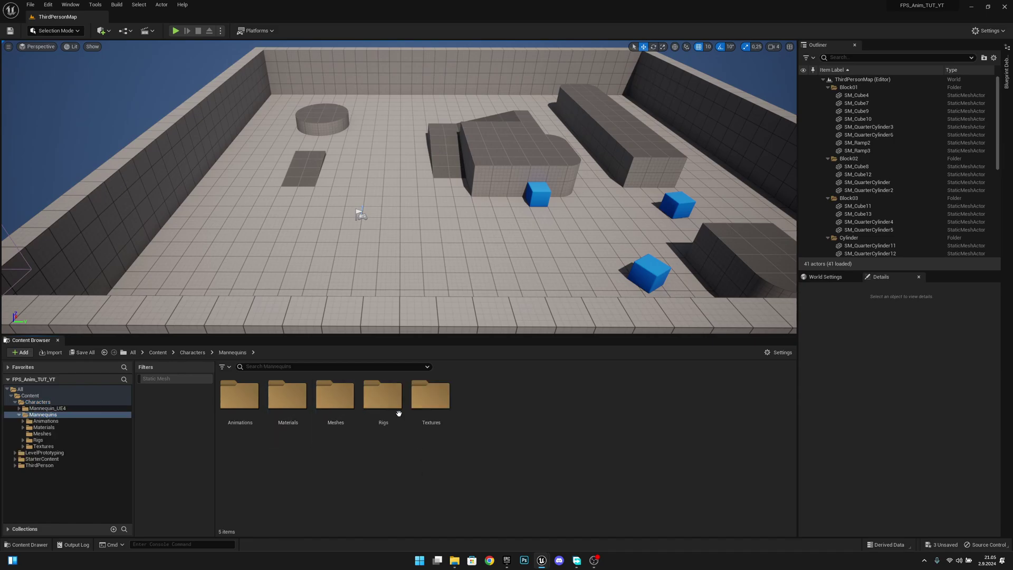
double_click(384, 399)
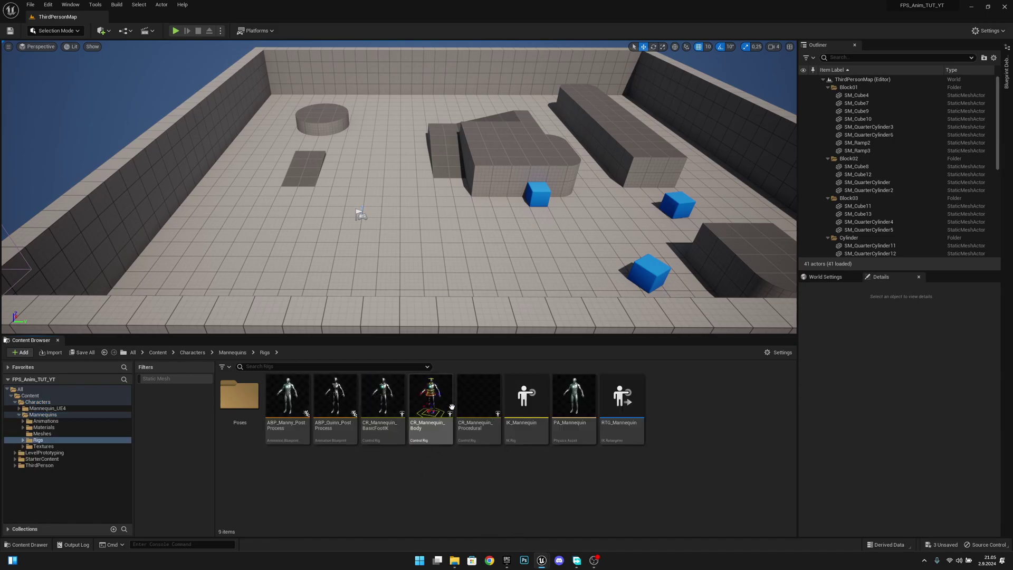
mouse_move(444, 401)
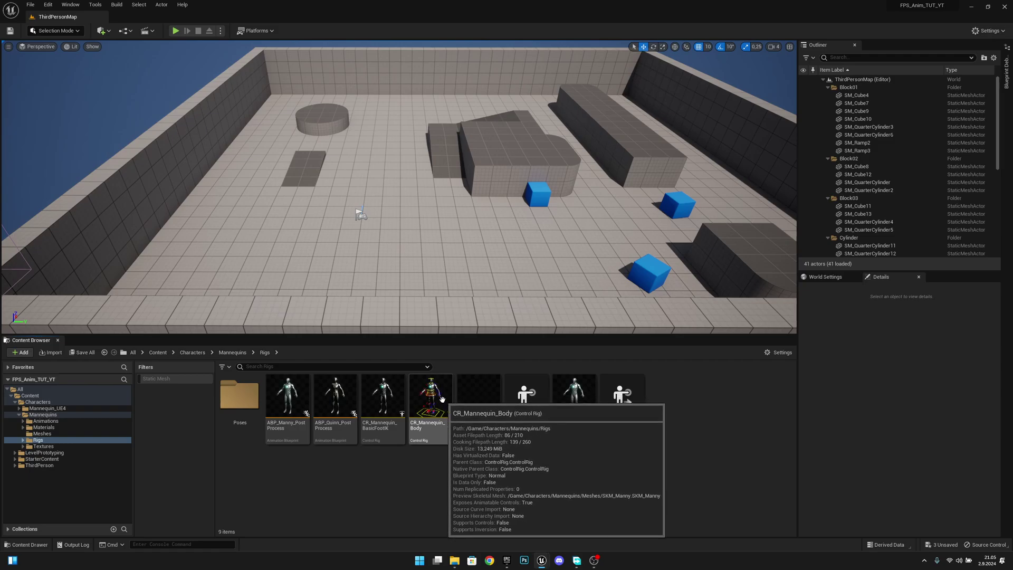
left_click_drag(444, 401, 267, 245)
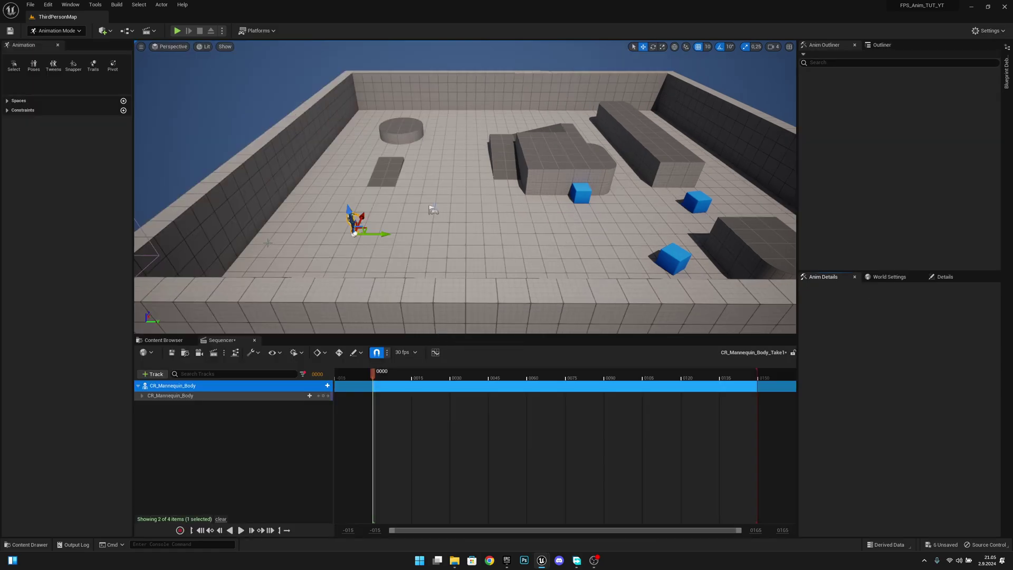
mouse_move(482, 220)
right_mouse_down()
mouse_move(450, 219)
mouse_move(472, 227)
mouse_move(482, 218)
right_mouse_up()
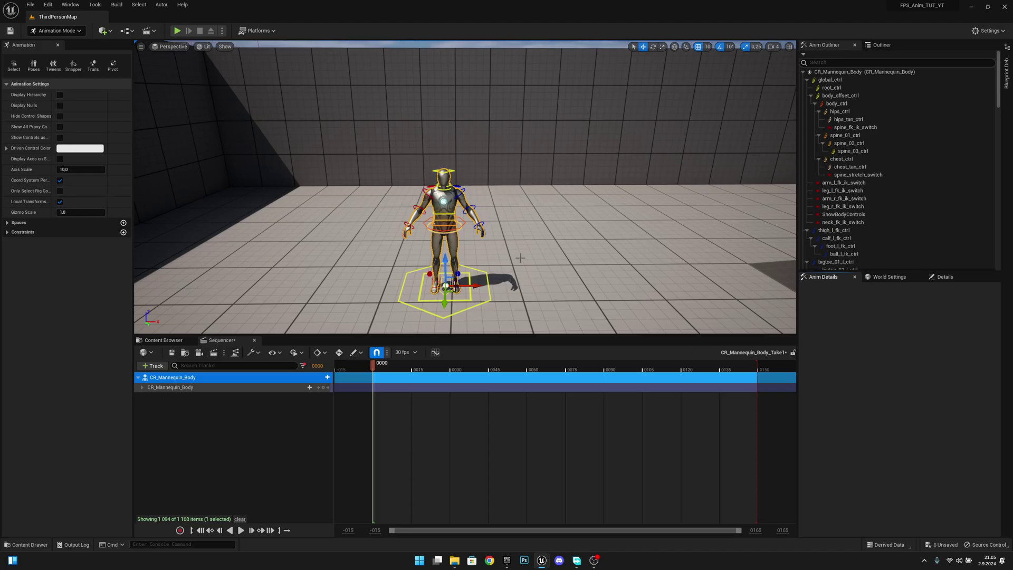
Step: Add a Camera Actor to the level and list the level's actors
left_click(110, 33)
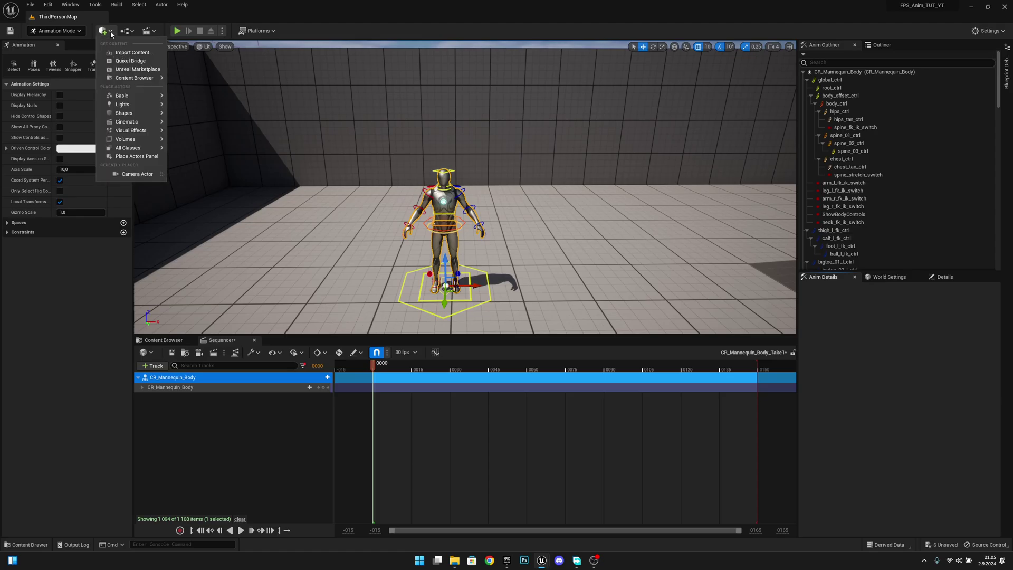
type("camera")
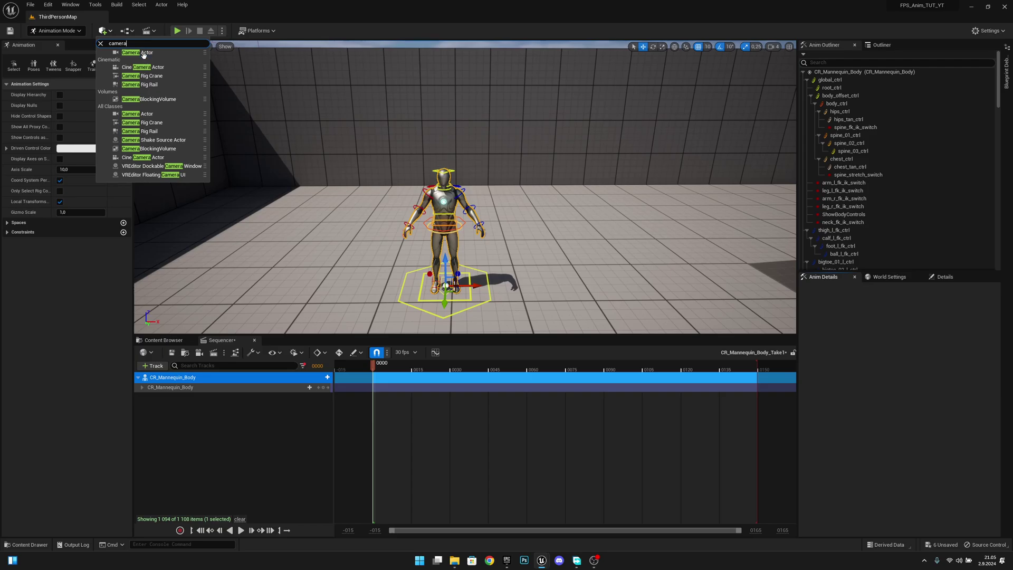
left_click(138, 53)
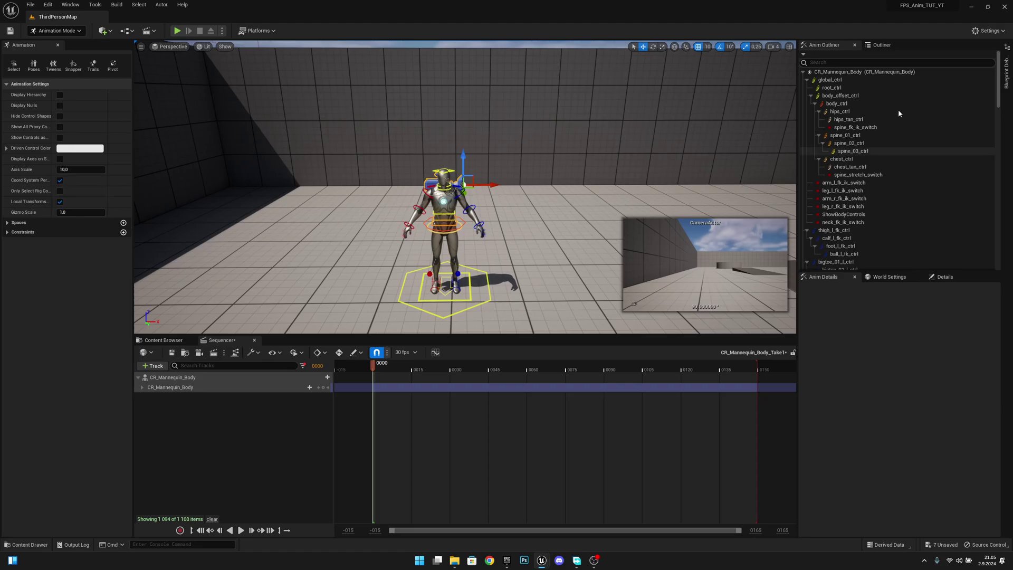
left_click(888, 47)
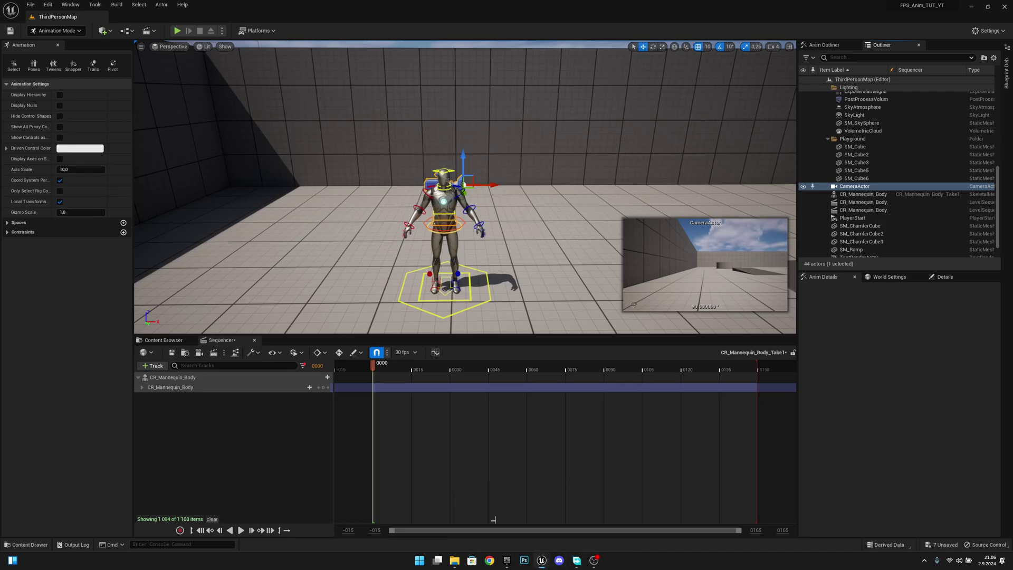
Step: Switch to the FPS_Tut_YT_Temp project and open the BP_FirstPersonCharacter blueprint in its 3D preview
mouse_move(541, 560)
left_click(574, 515)
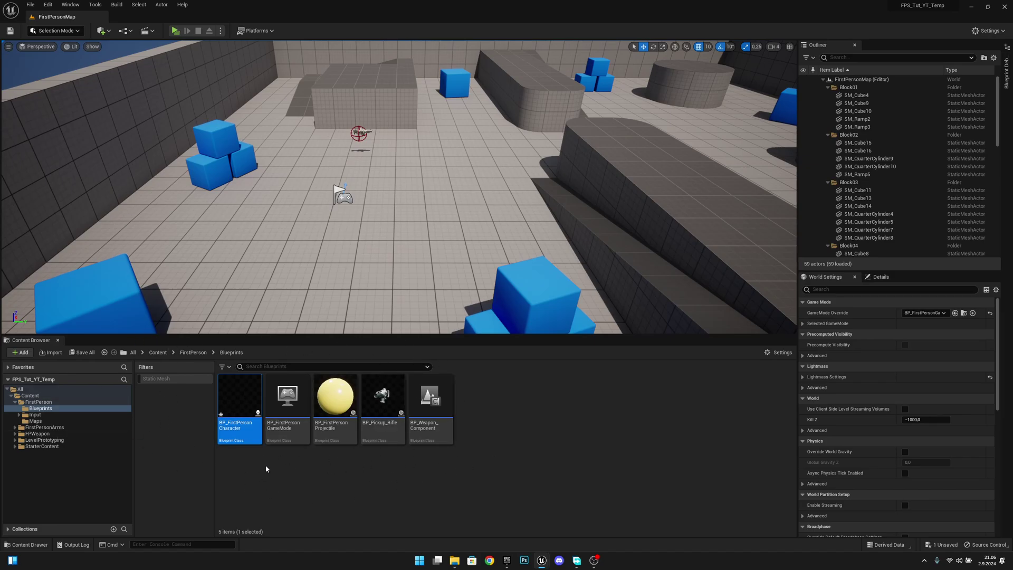
double_click(238, 407)
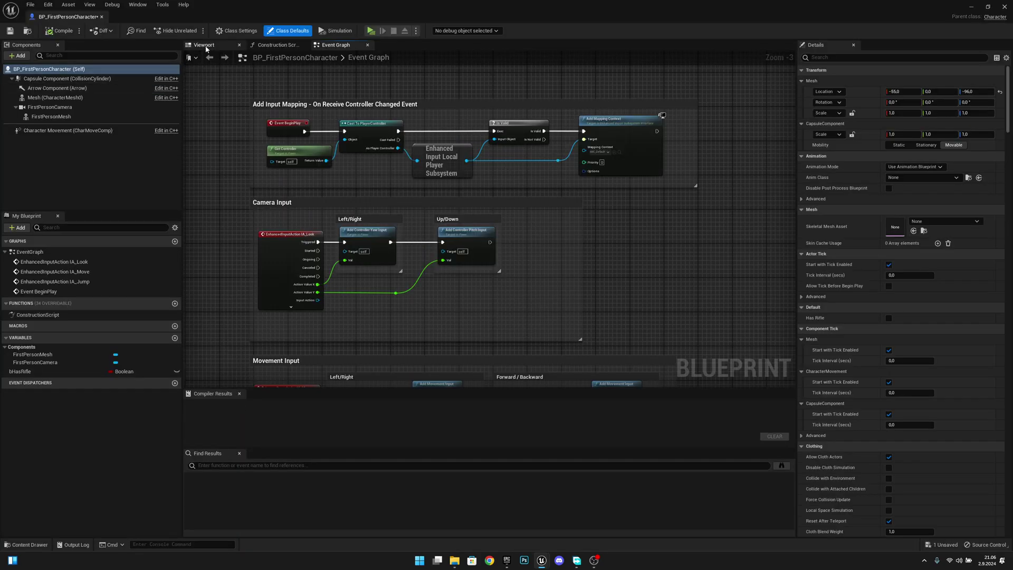
left_click(206, 46)
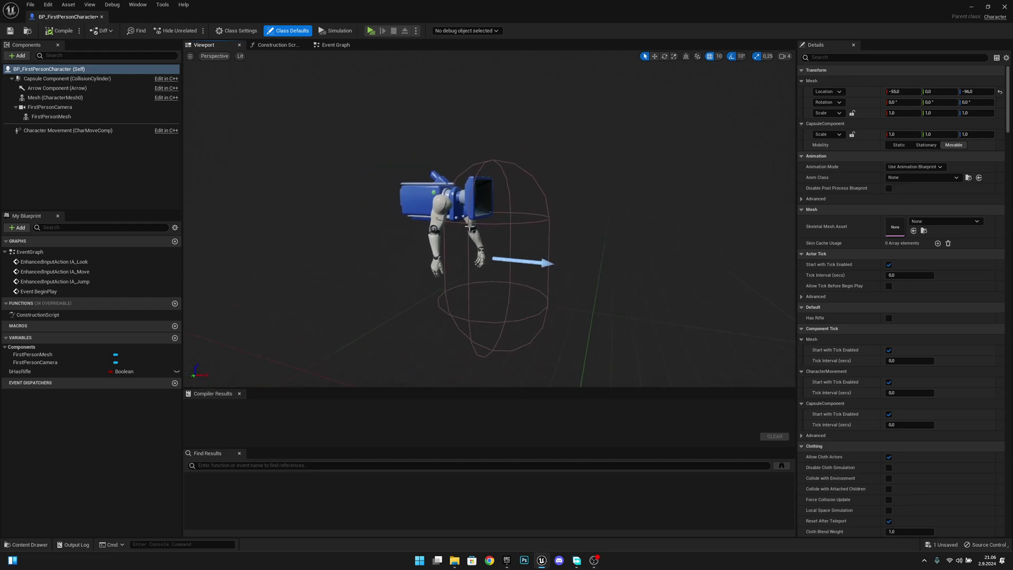
Step: Examine how FirstPersonMesh is parented to FirstPersonCamera in the character blueprint
left_click(469, 227)
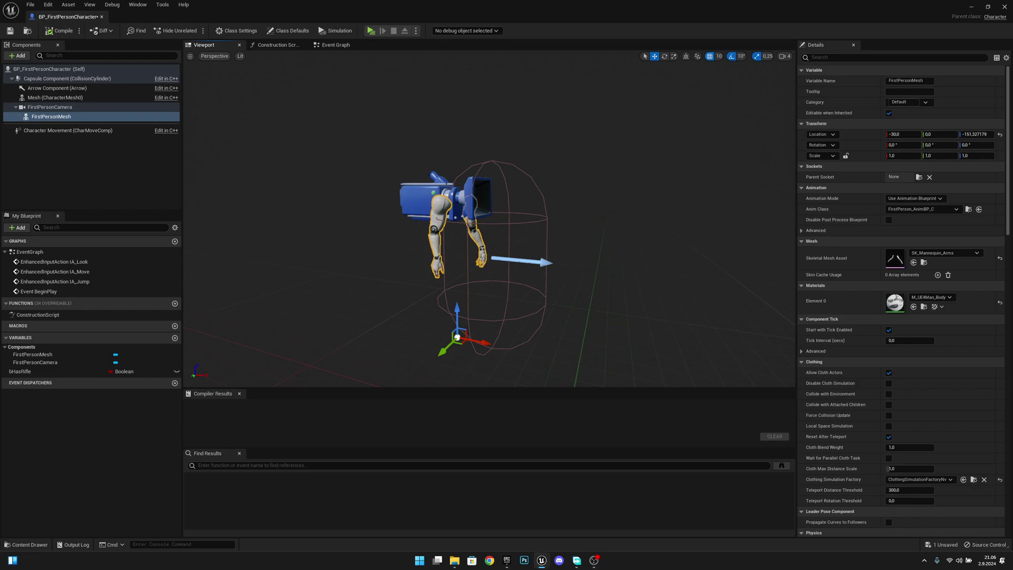
right_click_drag(470, 228, 476, 212)
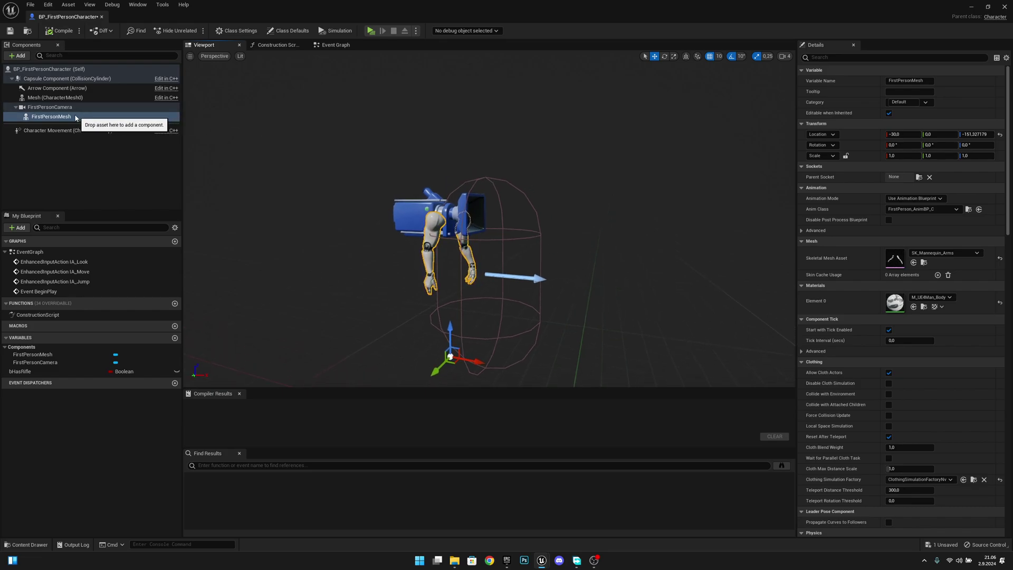
left_click(58, 109)
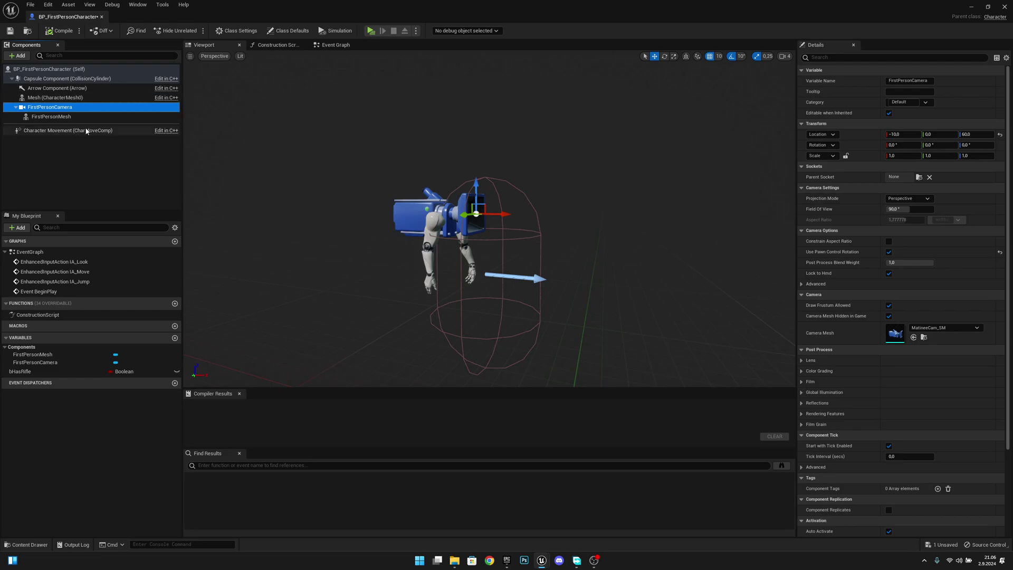
left_click(58, 117)
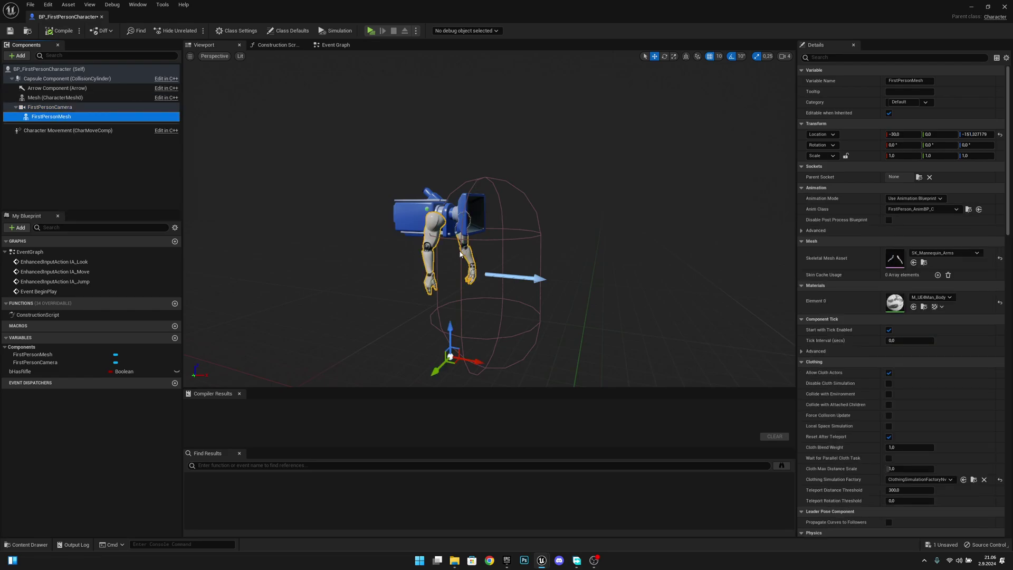
left_click(420, 209)
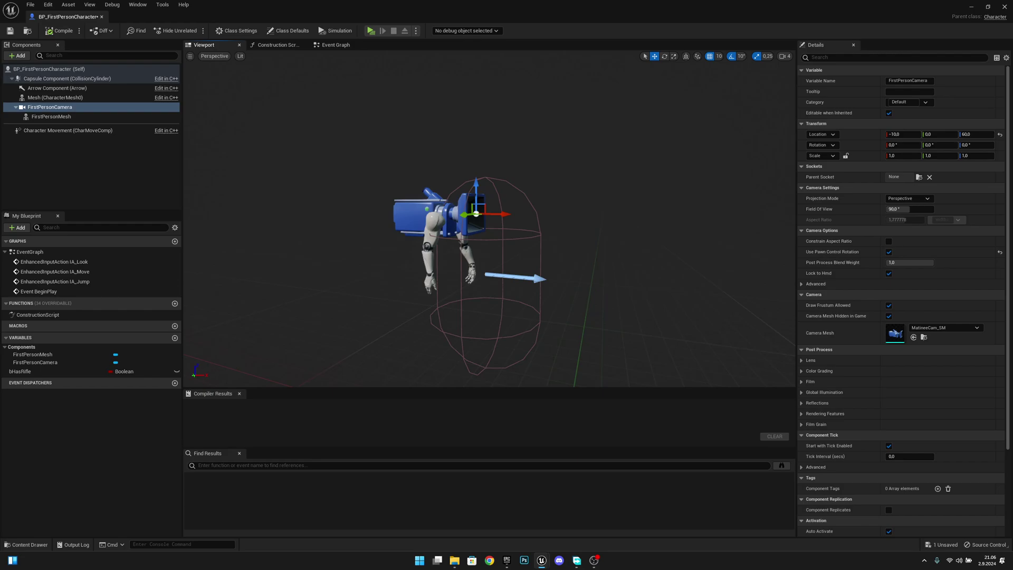
left_click(433, 223)
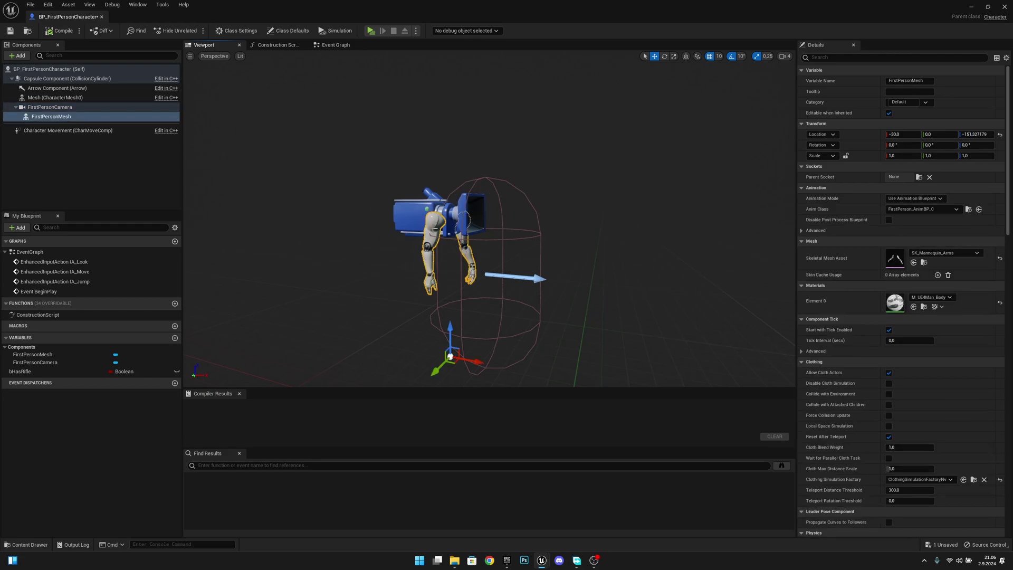
Step: Switch back to the FPS_Anim_TUT_YT project and attach CR_Mannequin_Body to the CameraActor
mouse_move(541, 562)
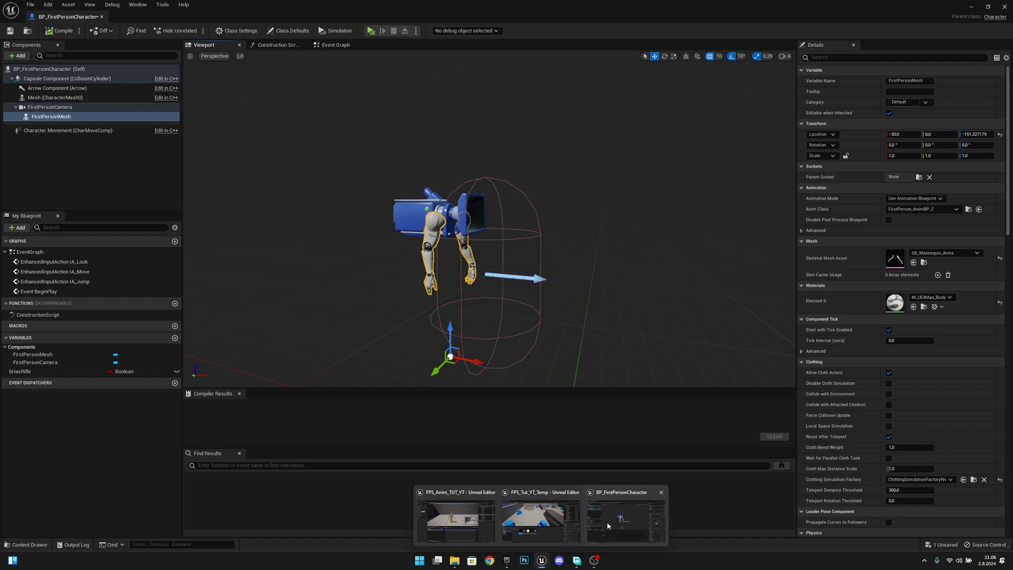
left_click(461, 521)
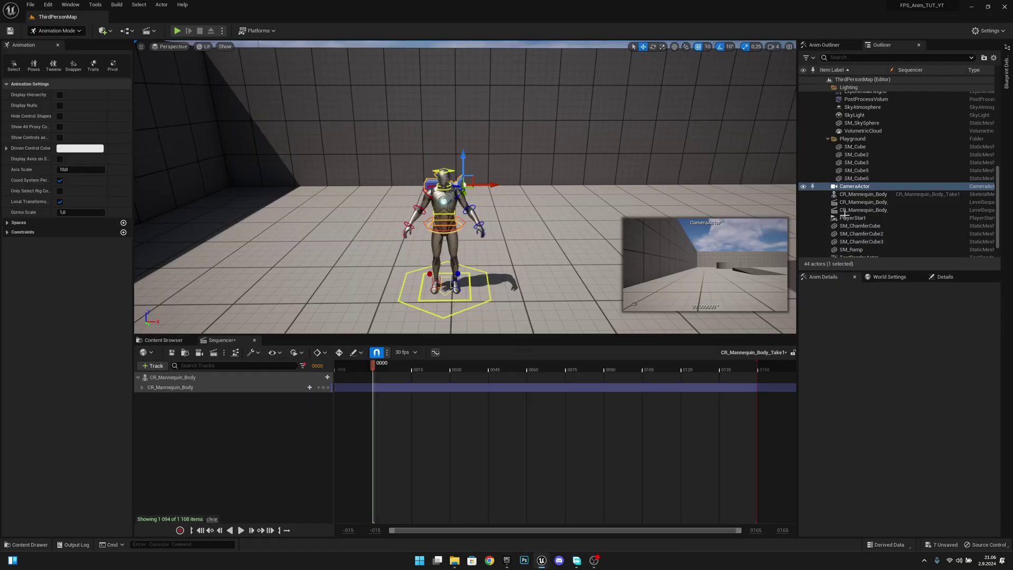
left_click_drag(862, 194, 864, 187)
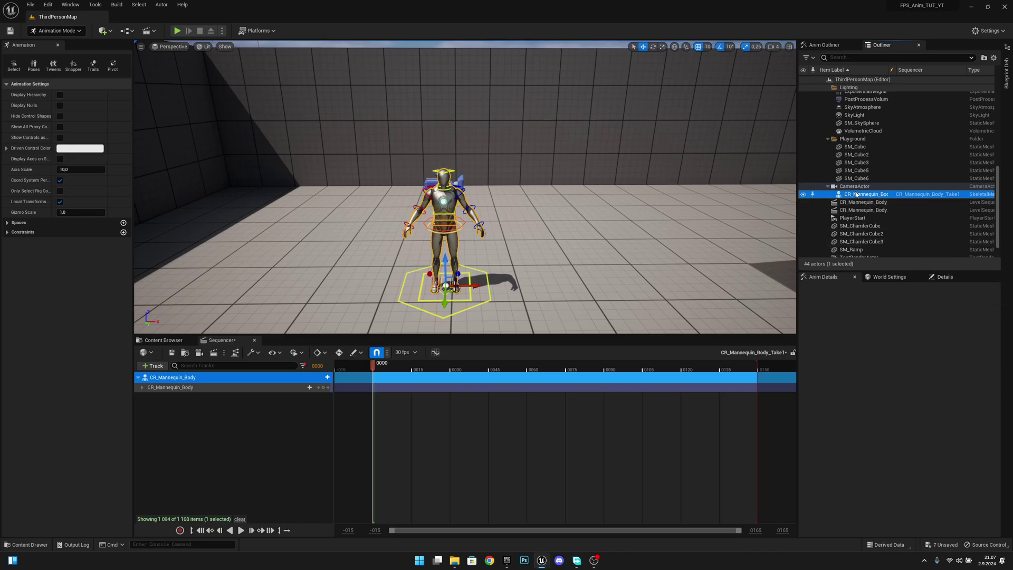
Step: Reset the location of CR_Mannequin_Body to 0, 0, 0 relative to its parent camera
left_click(944, 277)
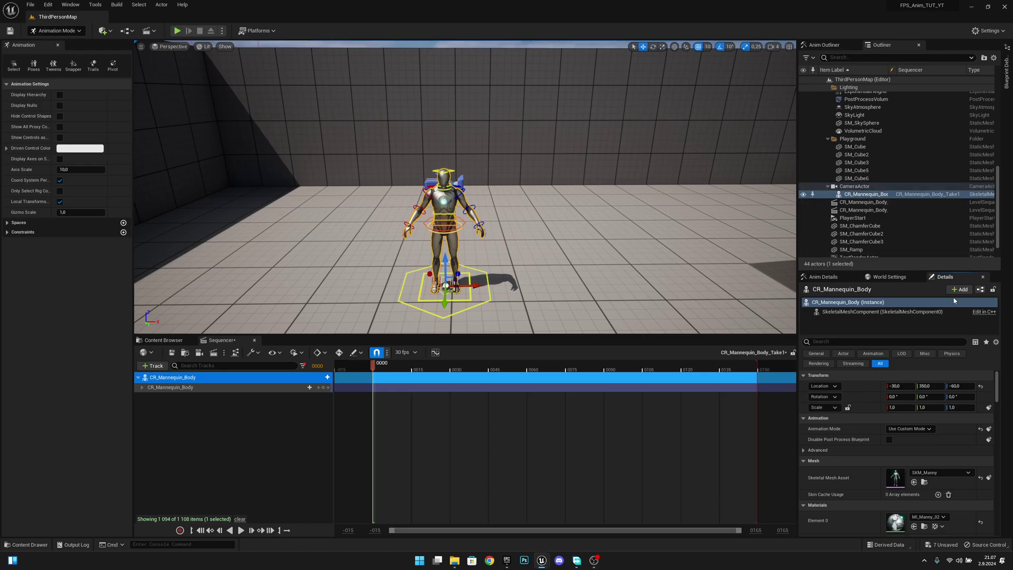
left_click(980, 386)
key("w")
mouse_move(487, 157)
right_mouse_down()
mouse_move(484, 132)
mouse_move(527, 148)
mouse_move(486, 172)
right_mouse_up()
key("s")
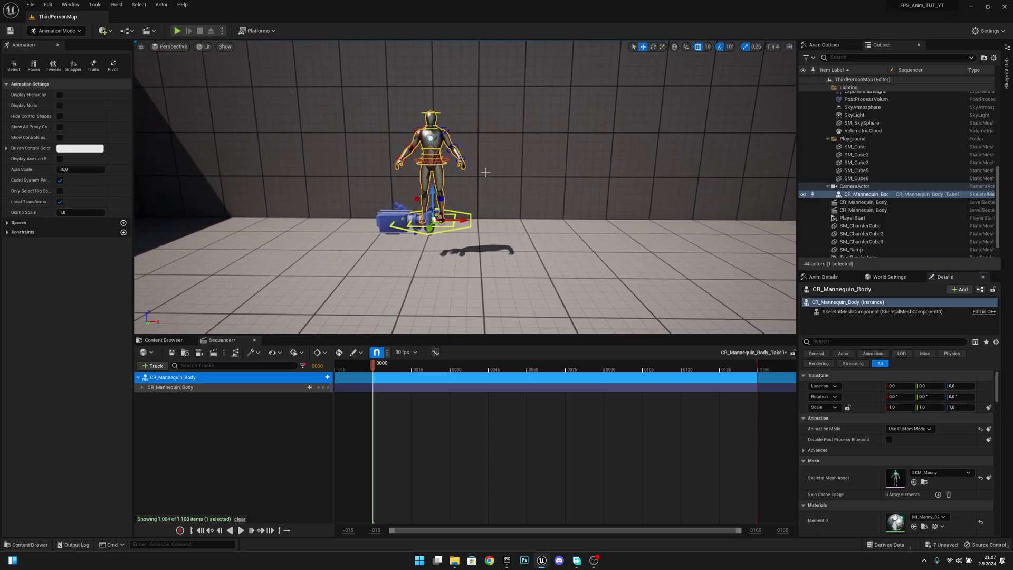
Step: Inspect the CameraActor's placement against the mannequin and its rig controls, leaving nothing selected
left_click(854, 187)
left_click_drag(432, 203, 409, 217)
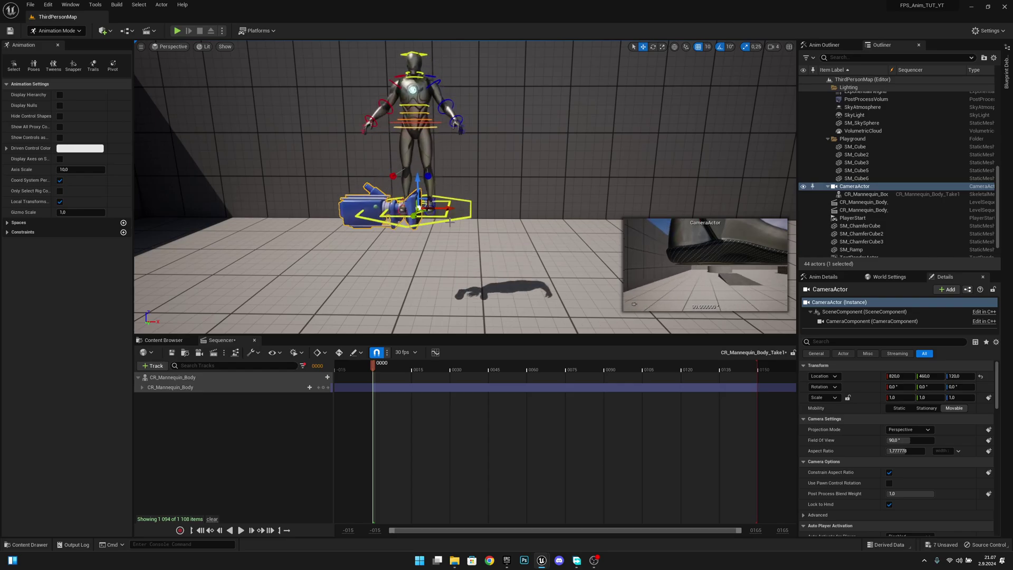
right_click_drag(408, 217, 514, 217)
left_click(438, 111)
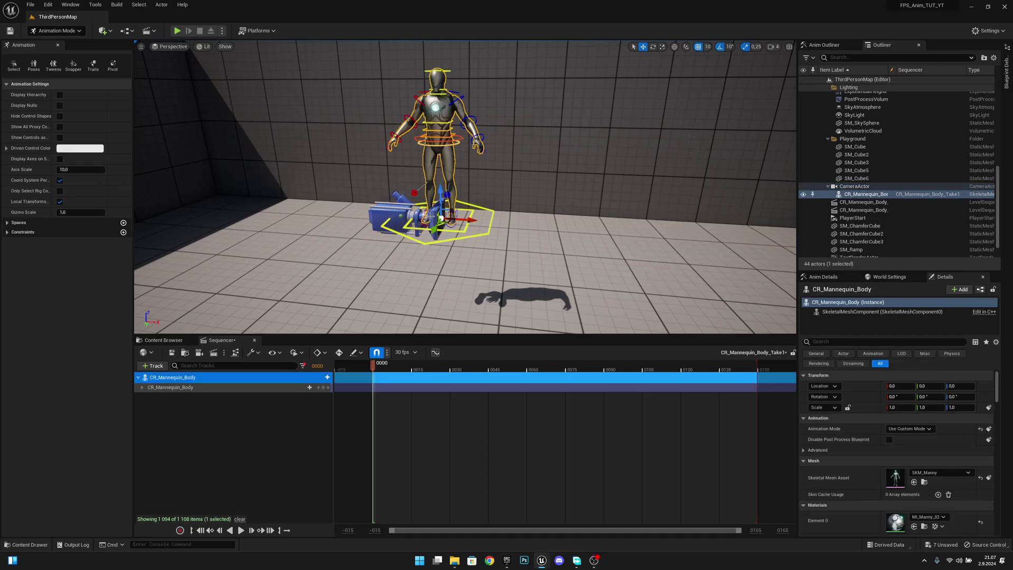
left_click(395, 218)
left_click(437, 122)
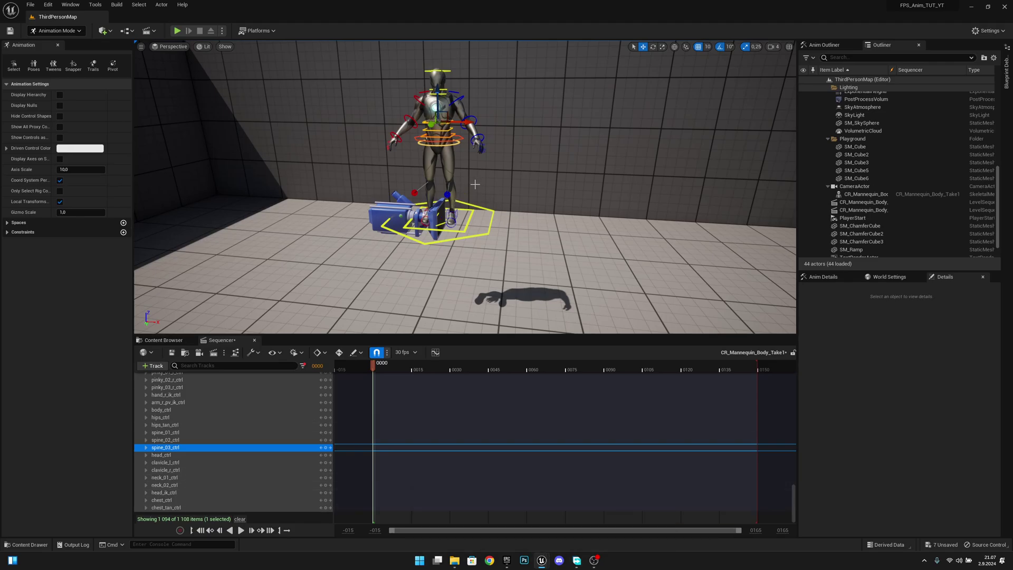
left_click(424, 75)
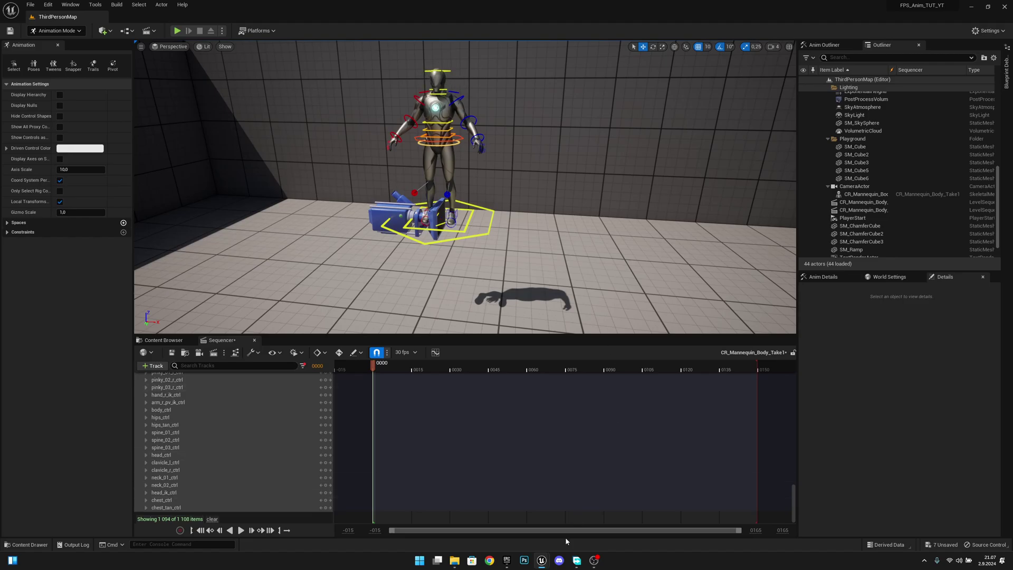
Step: Compare the mannequin's placement at the camera with the FirstPersonMesh location in the BP_FirstPersonCharacter blueprint
mouse_move(542, 563)
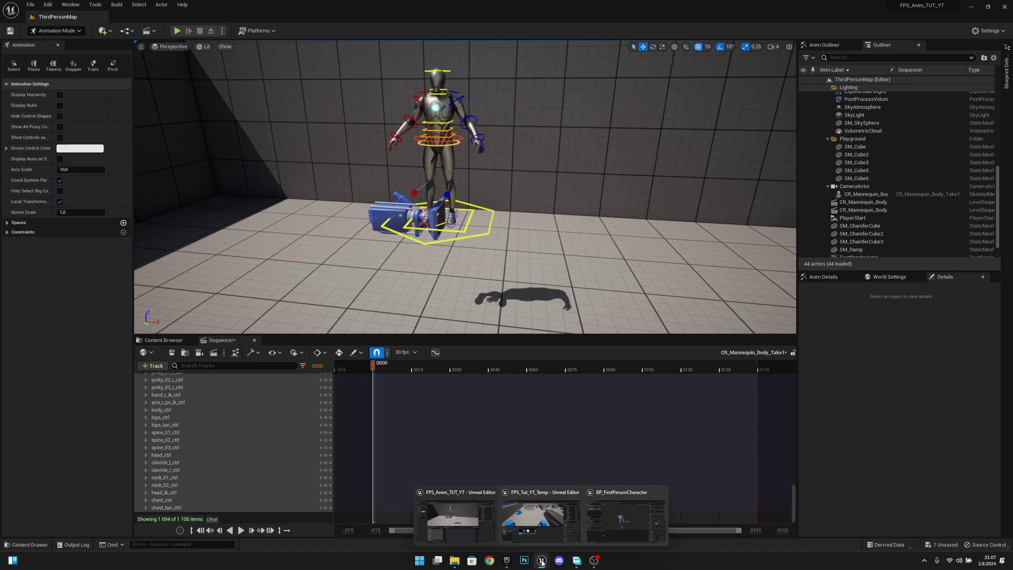
left_click(635, 526)
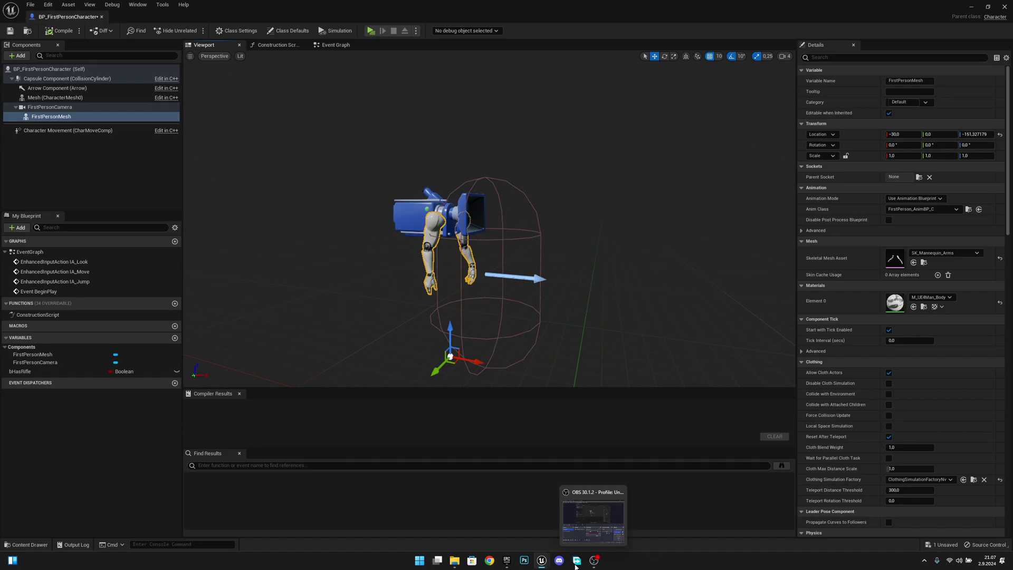
mouse_move(541, 560)
left_click(476, 520)
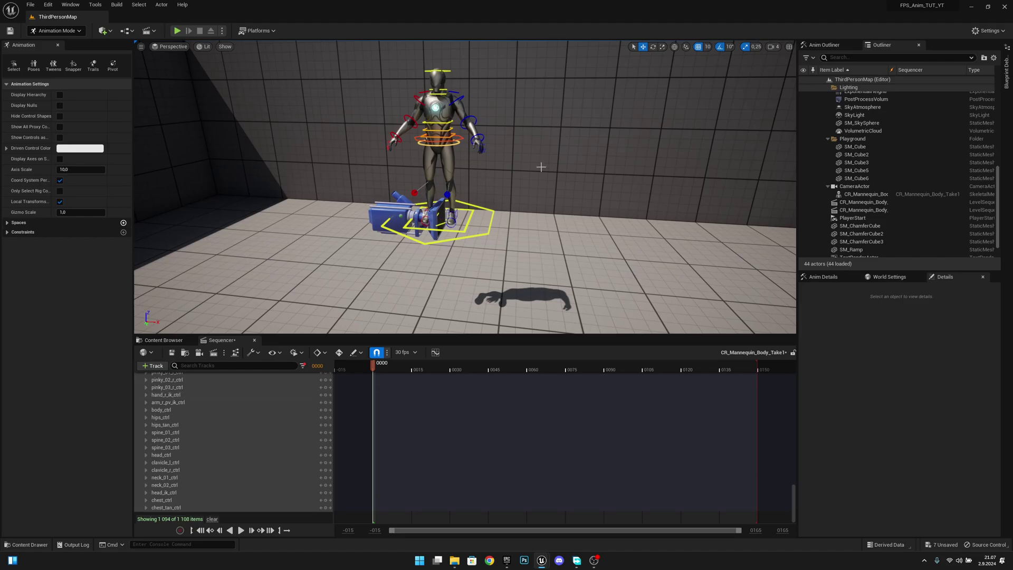
mouse_move(520, 189)
right_mouse_down()
mouse_move(511, 170)
mouse_move(512, 189)
right_mouse_up()
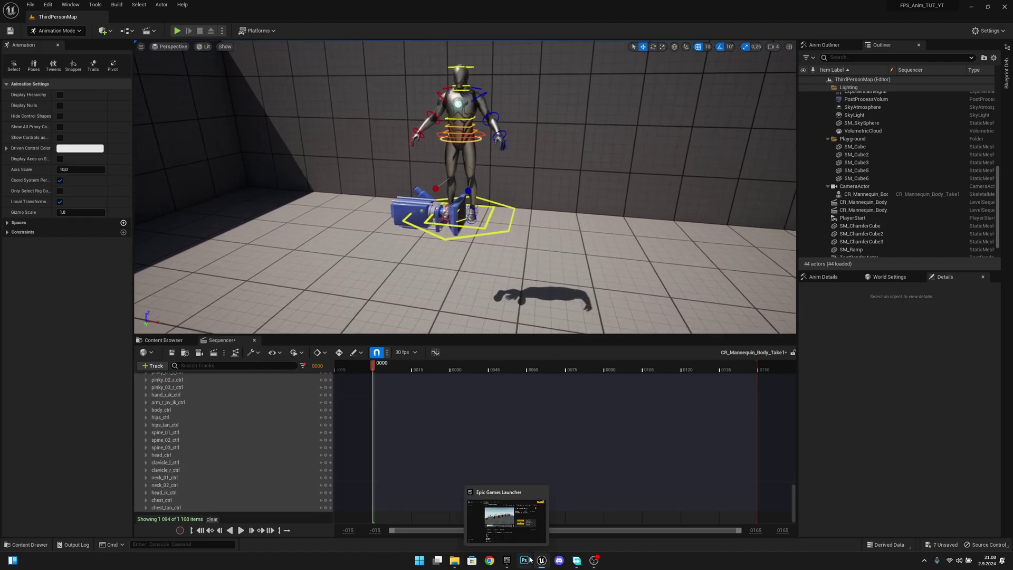
mouse_move(542, 561)
left_click(626, 520)
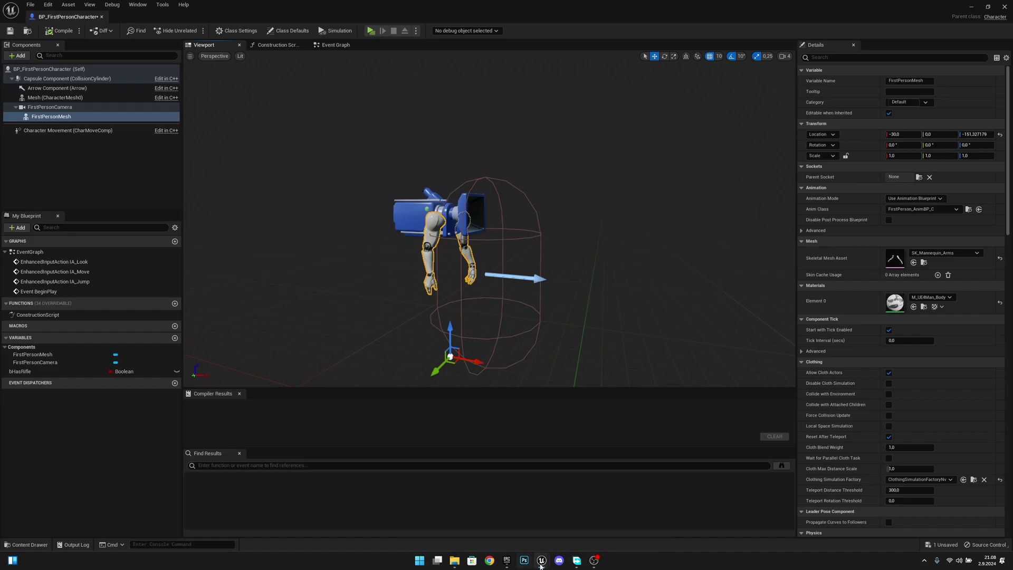
Step: Select CR_Mannequin_Body in the FPS_Anim_TUT_YT level, then check the FirstPersonMesh location in the BP_FirstPersonCharacter blueprint
mouse_move(546, 565)
left_click(471, 525)
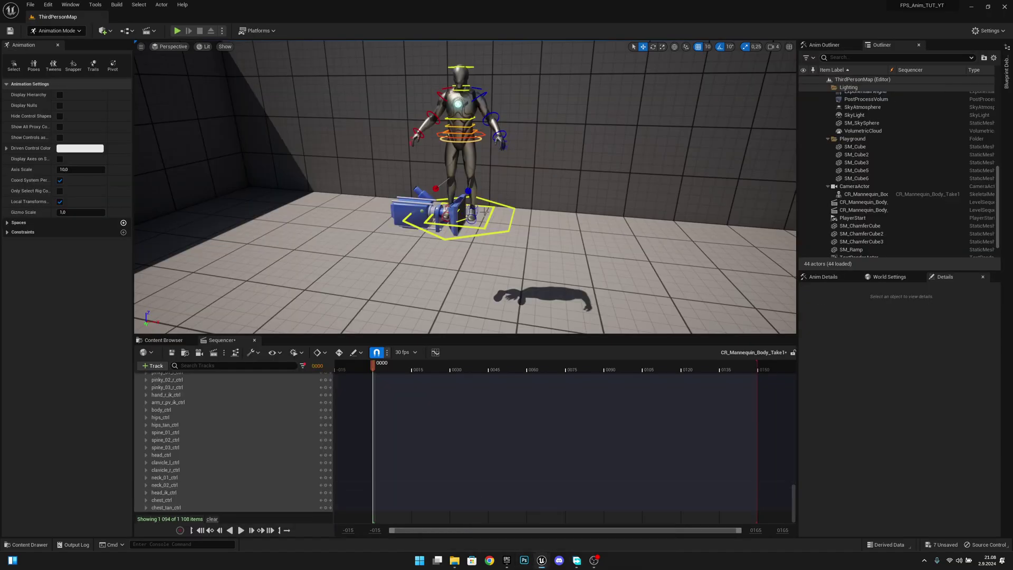
left_click(470, 165)
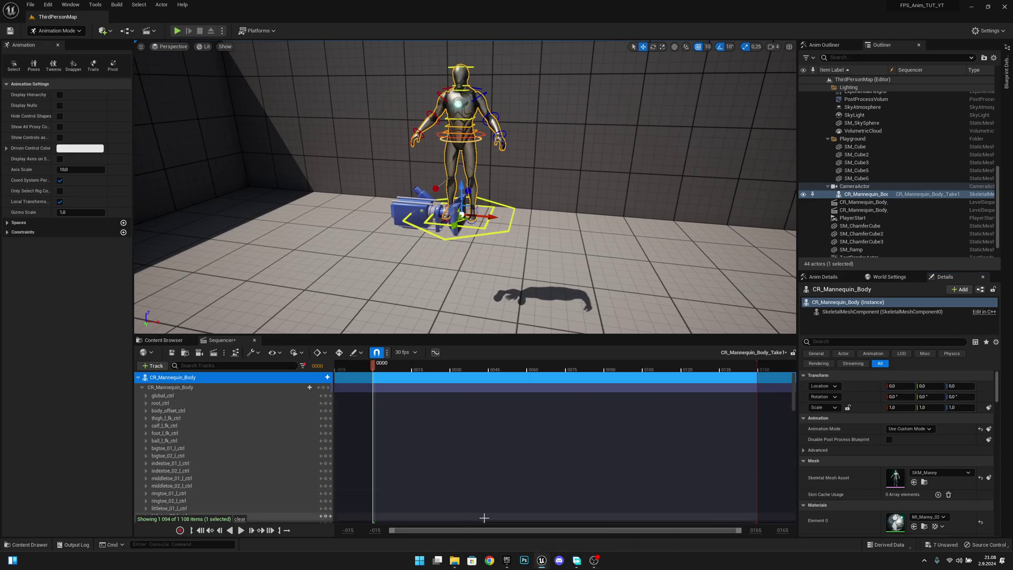
mouse_move(540, 560)
left_click(626, 519)
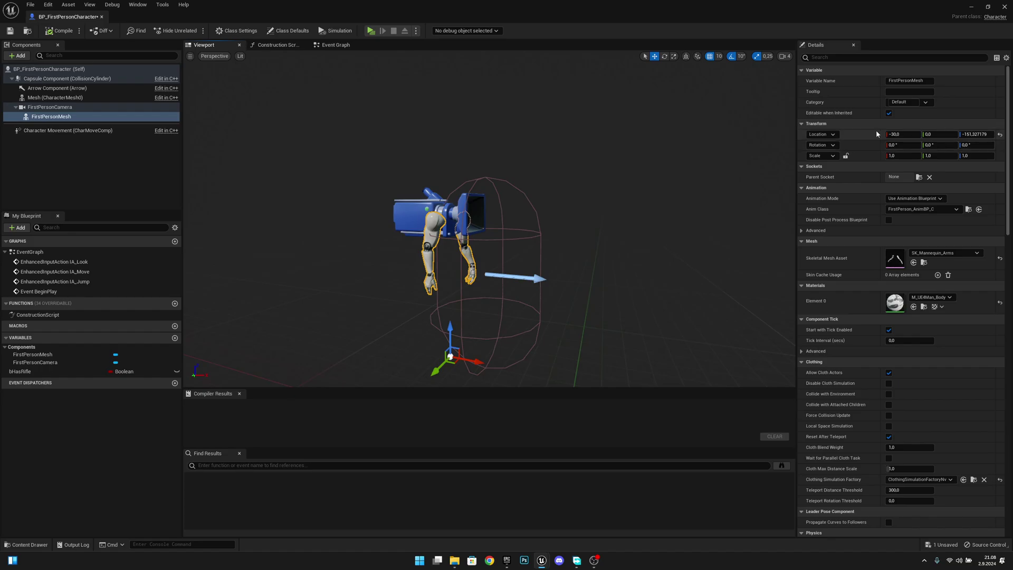
mouse_move(541, 560)
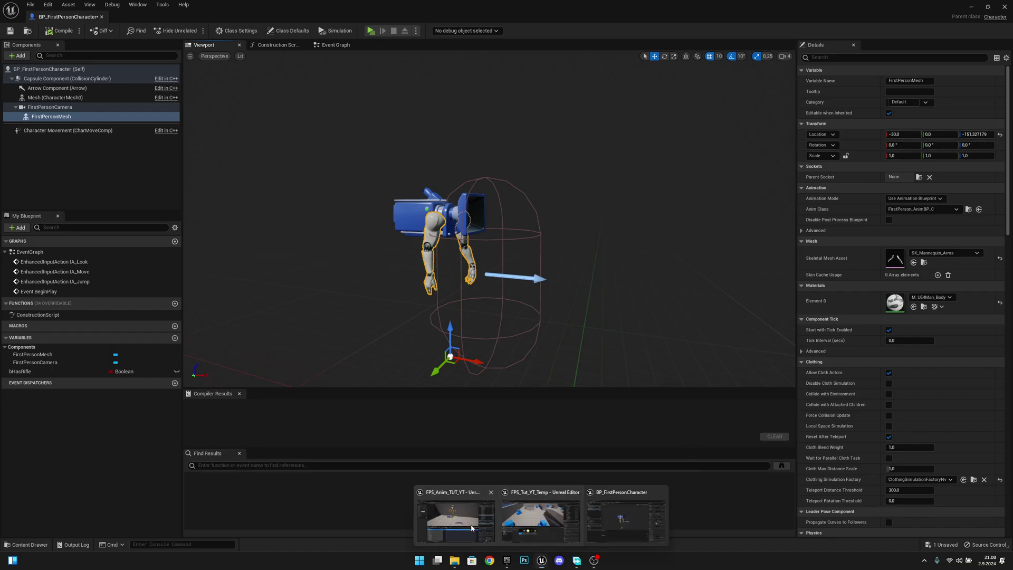
Step: Switch to FPS_Anim_TUT_YT and set CR_Mannequin_Body's relative location to X -30 and Z -151
left_click(458, 514)
left_click(906, 385)
type("-3")
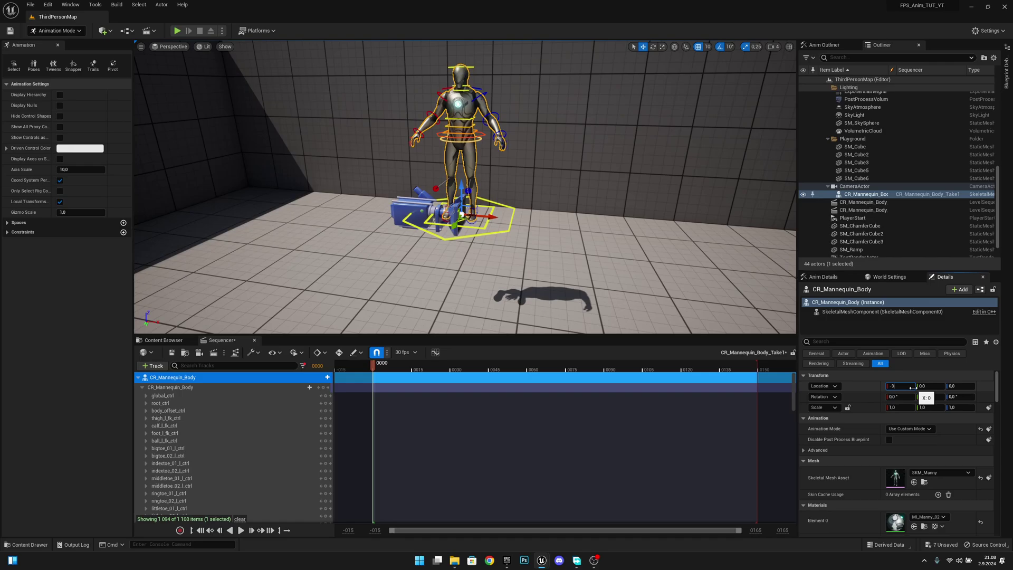
type("0")
key("Return")
left_click(959, 385)
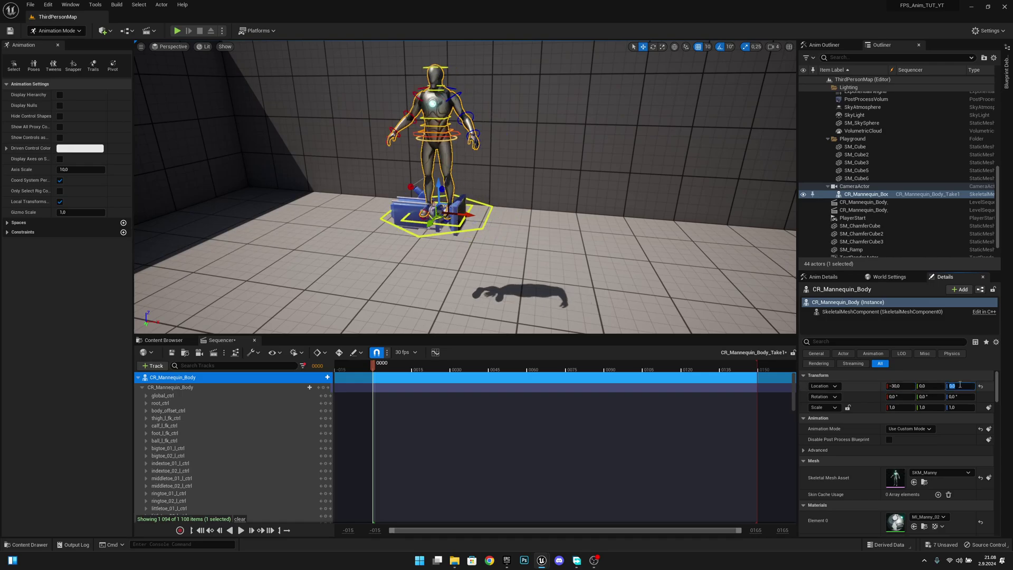
type("-151")
key("Return")
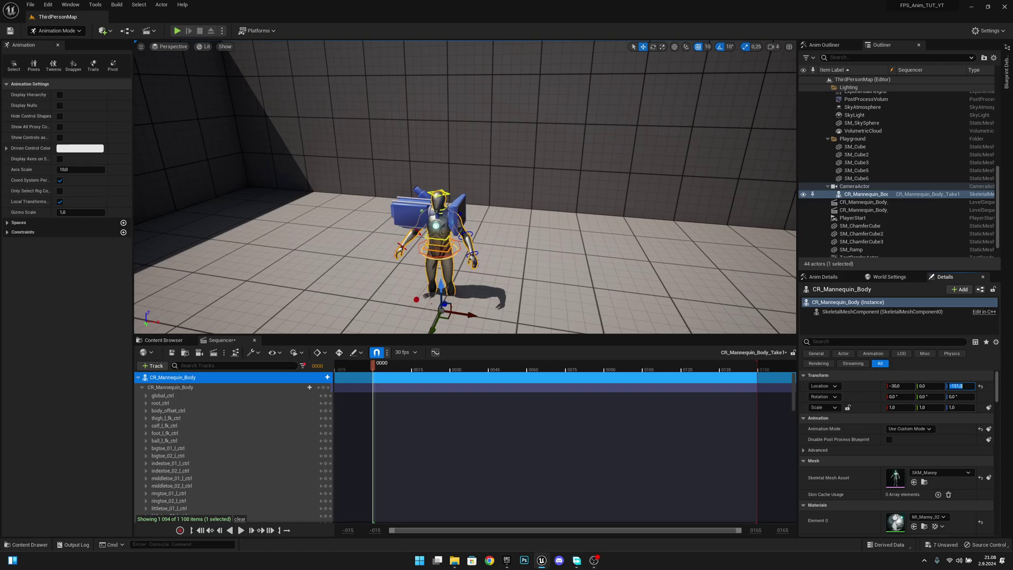
right_click_drag(628, 223, 627, 223)
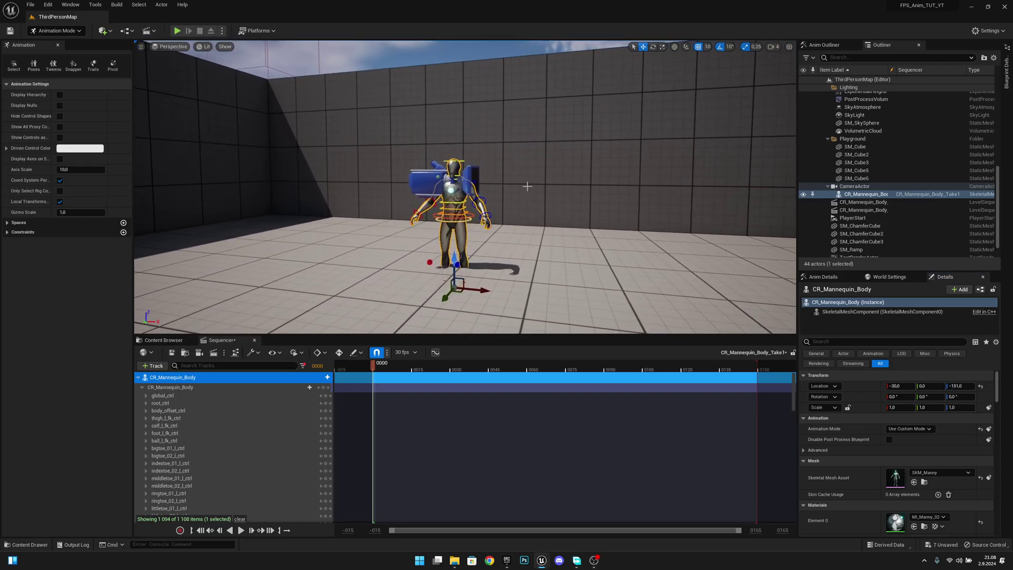
Step: Raise the CameraActor with its attached mannequin to a Z location of 180, keeping the CameraActor selected
left_click(481, 165)
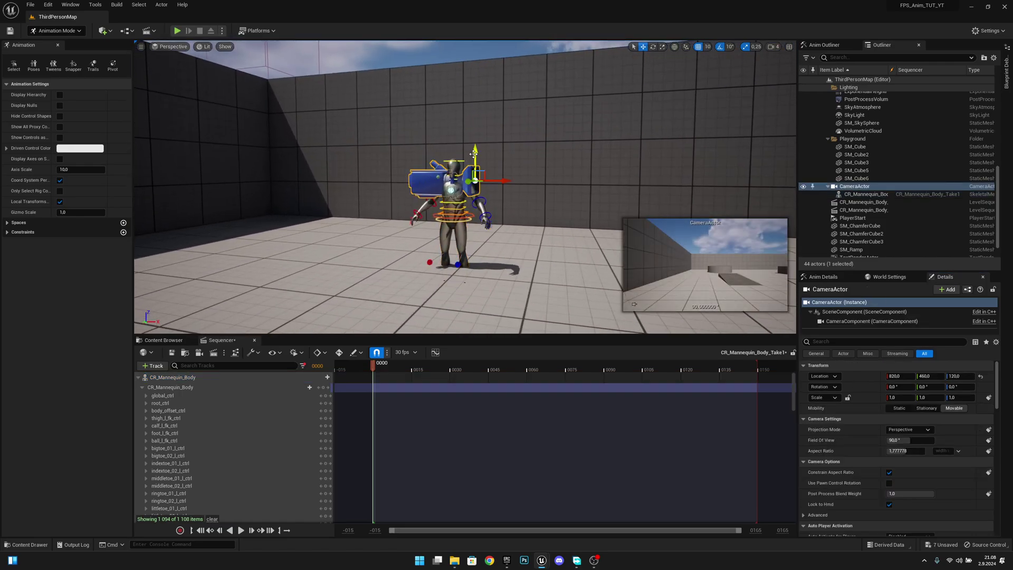
left_click_drag(473, 154, 474, 107)
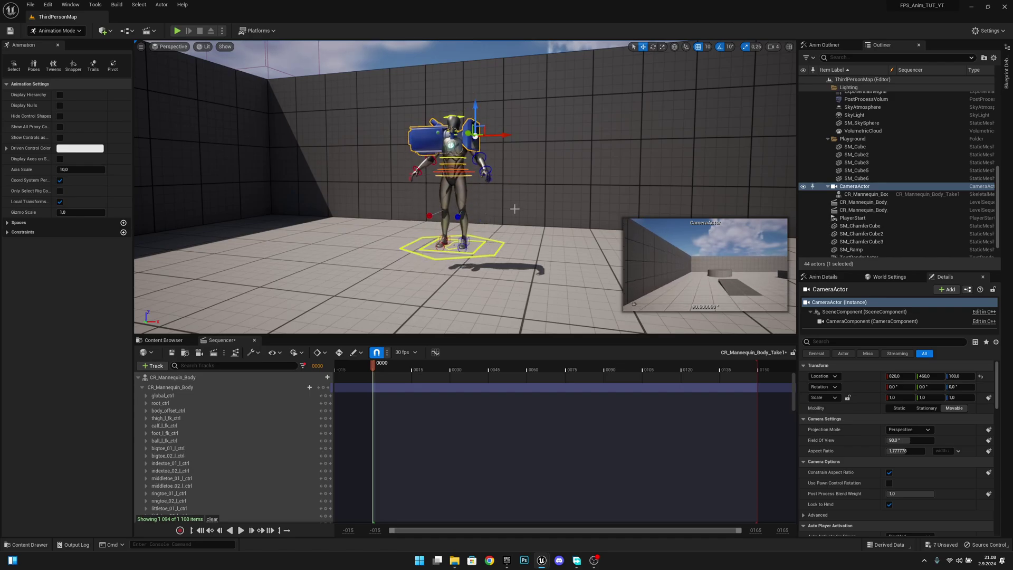
right_click_drag(514, 209, 542, 225)
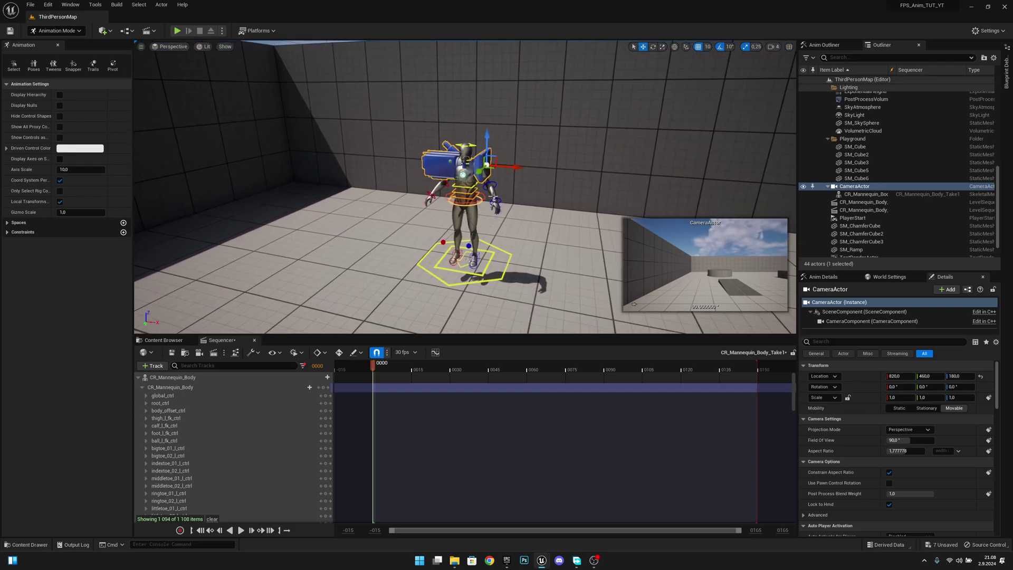
left_click(494, 197)
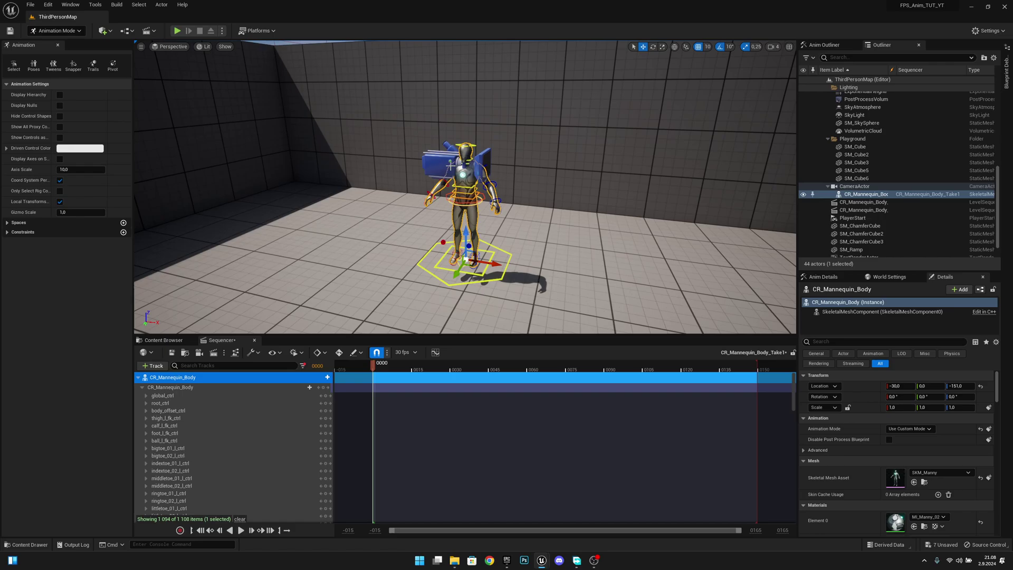
left_click(448, 161)
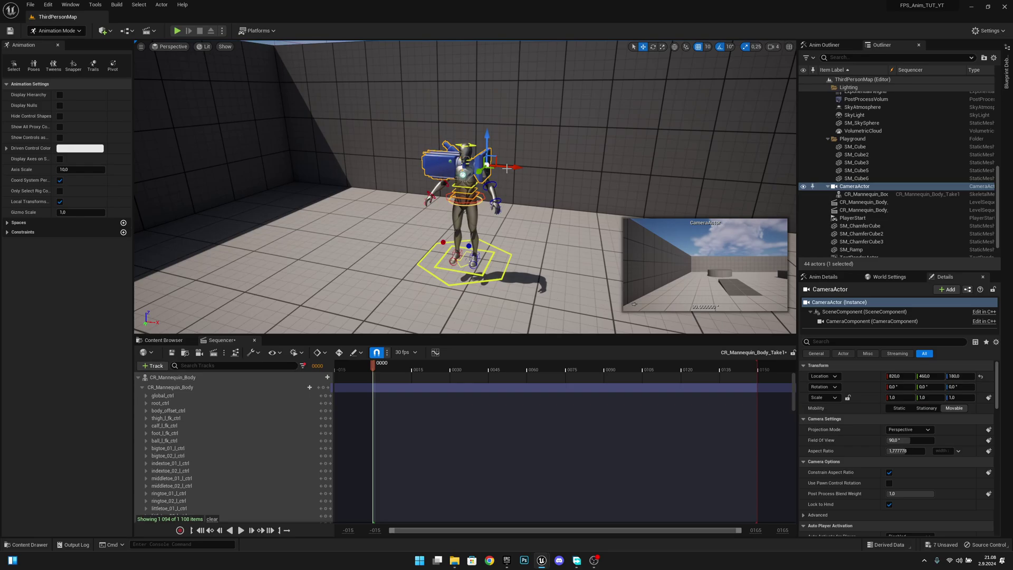
scroll(496, 166, "up", 3)
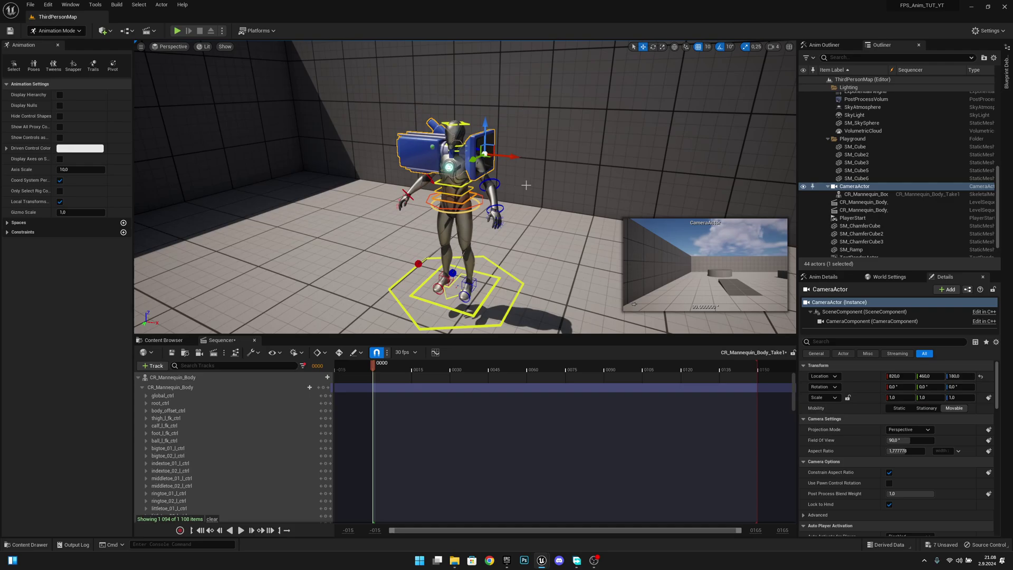
Step: Switch to the BP_FirstPersonCharacter blueprint and set the FirstPersonMesh's Anim Class to None
mouse_move(541, 561)
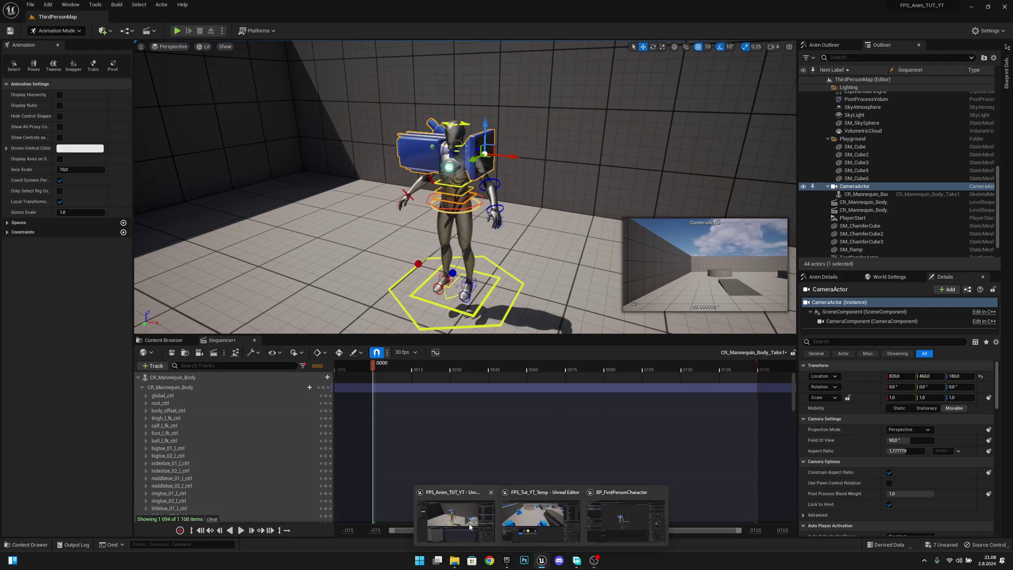
left_click(626, 522)
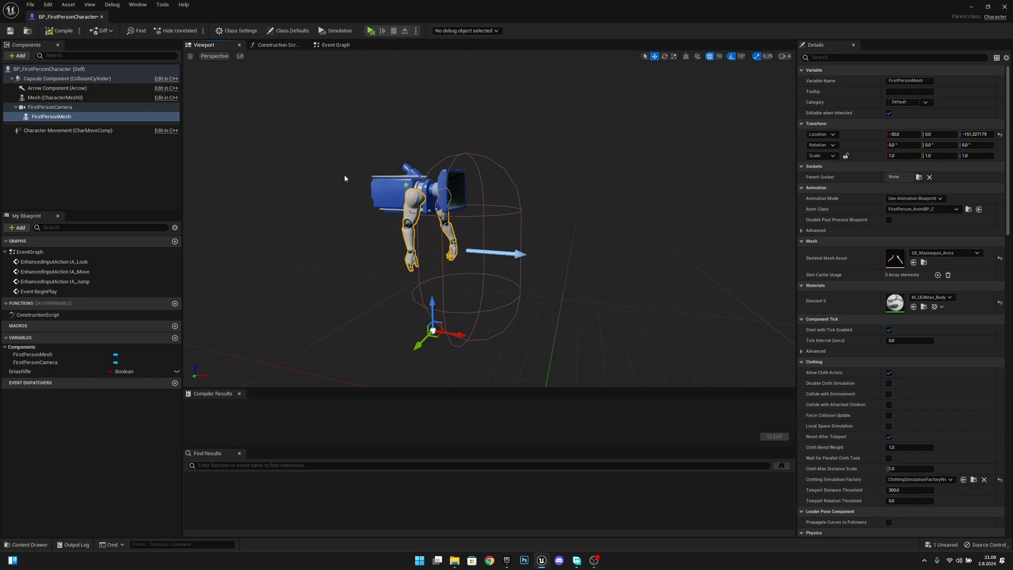
left_click(917, 209)
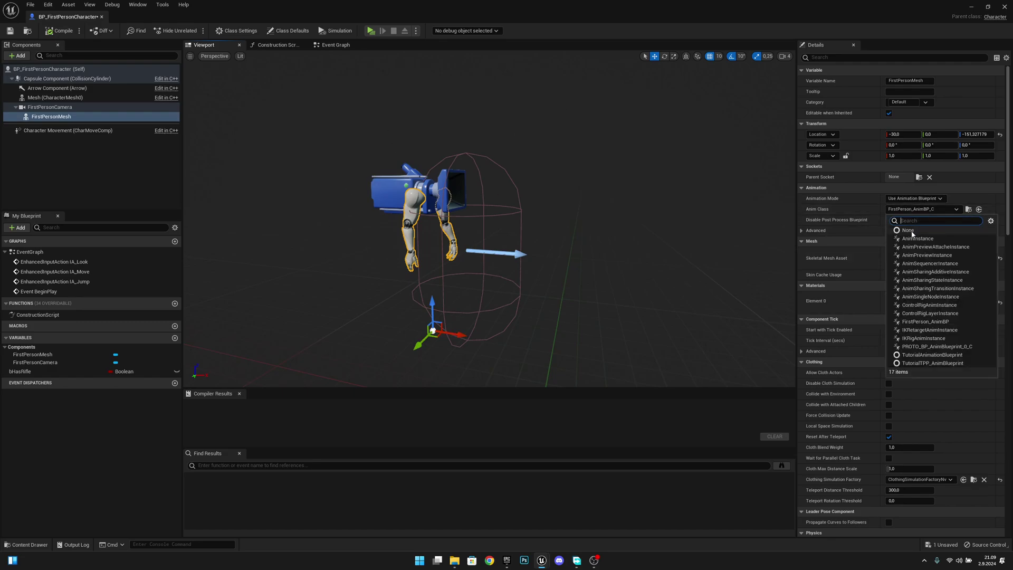
left_click(907, 231)
middle_click_drag(656, 205, 736, 211)
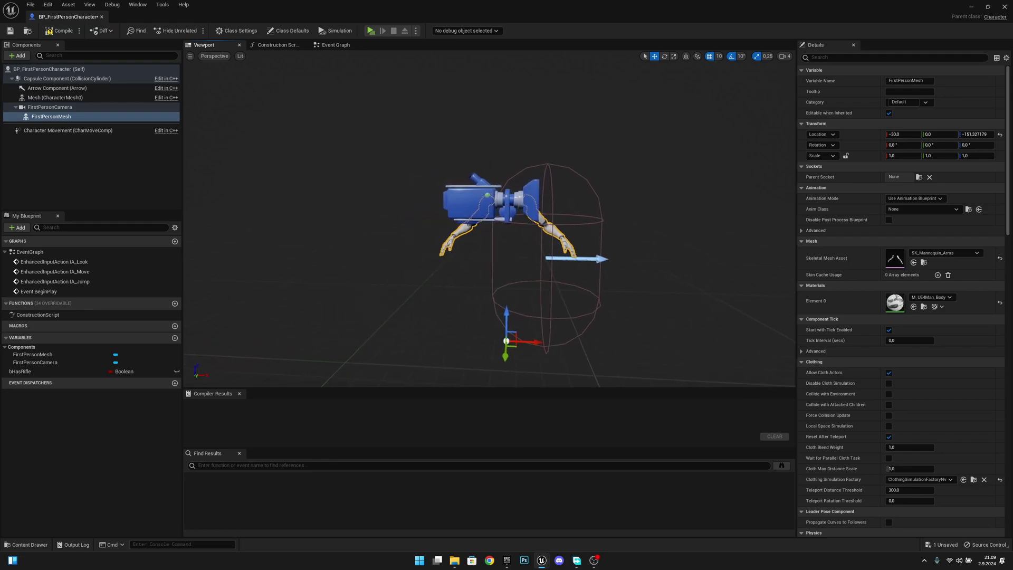
right_click_drag(655, 206, 561, 189)
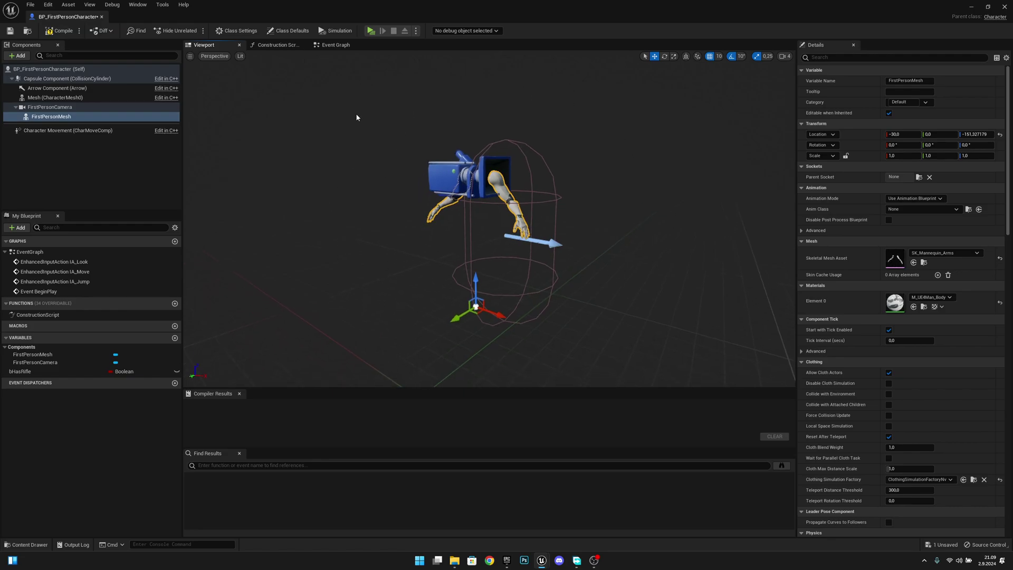
mouse_move(480, 205)
right_mouse_down()
mouse_move(503, 197)
mouse_move(480, 204)
right_mouse_up()
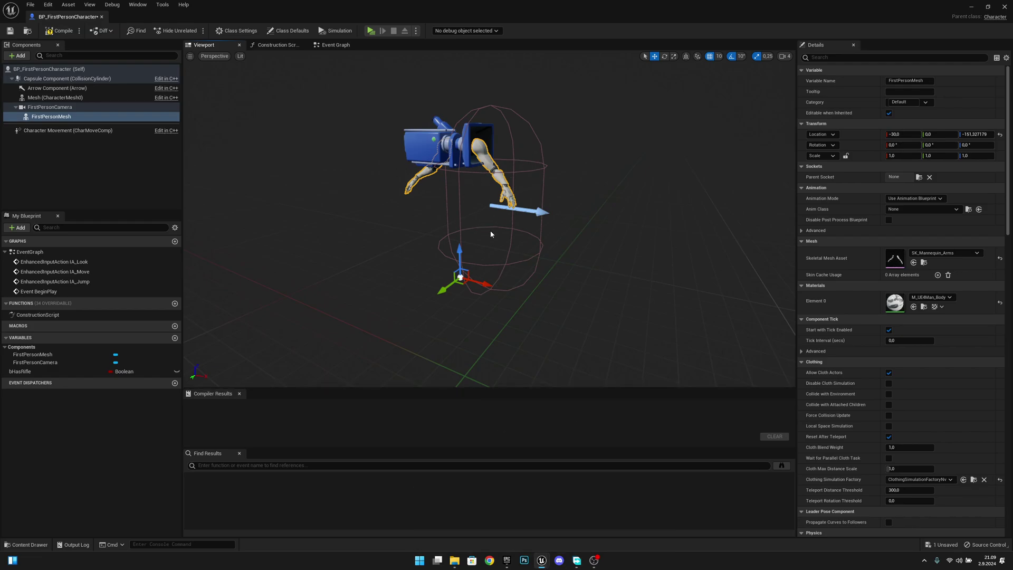
left_click(976, 156)
type("-90")
key("Return")
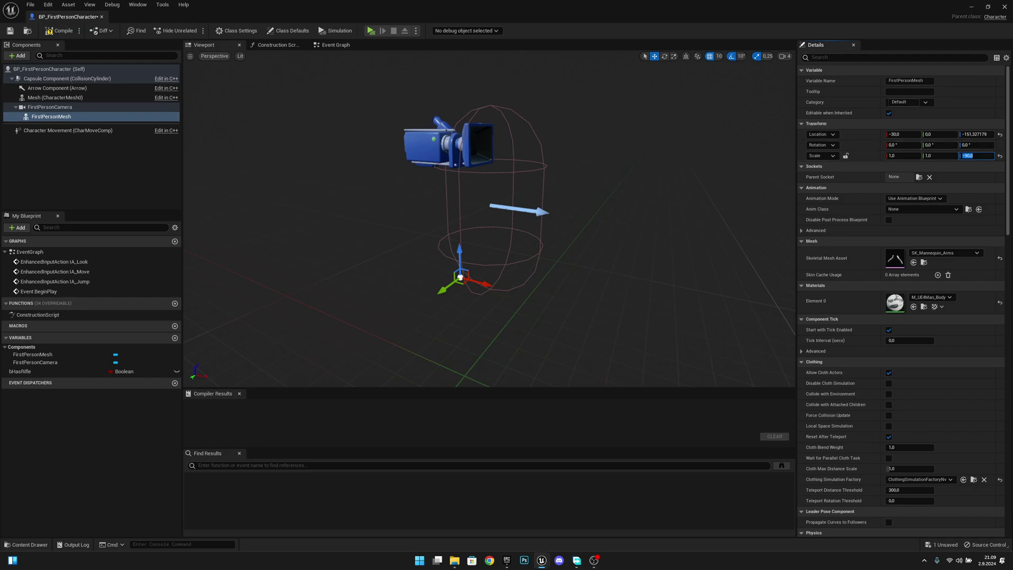
right_click_drag(607, 222, 555, 157)
key("ctrl+z")
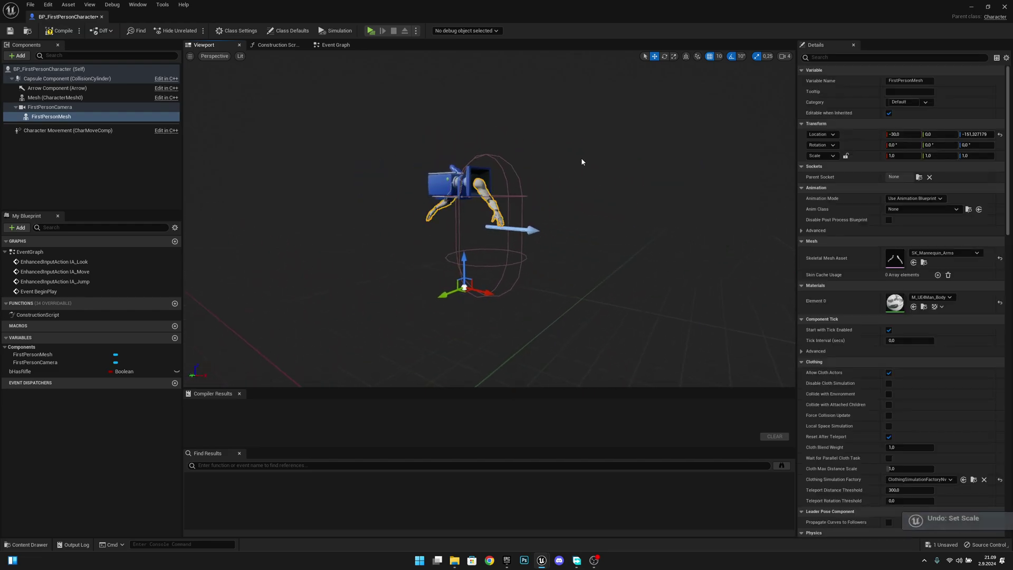
Step: Set the FirstPersonMesh's Z rotation to -90°
left_click(971, 145)
type("-90")
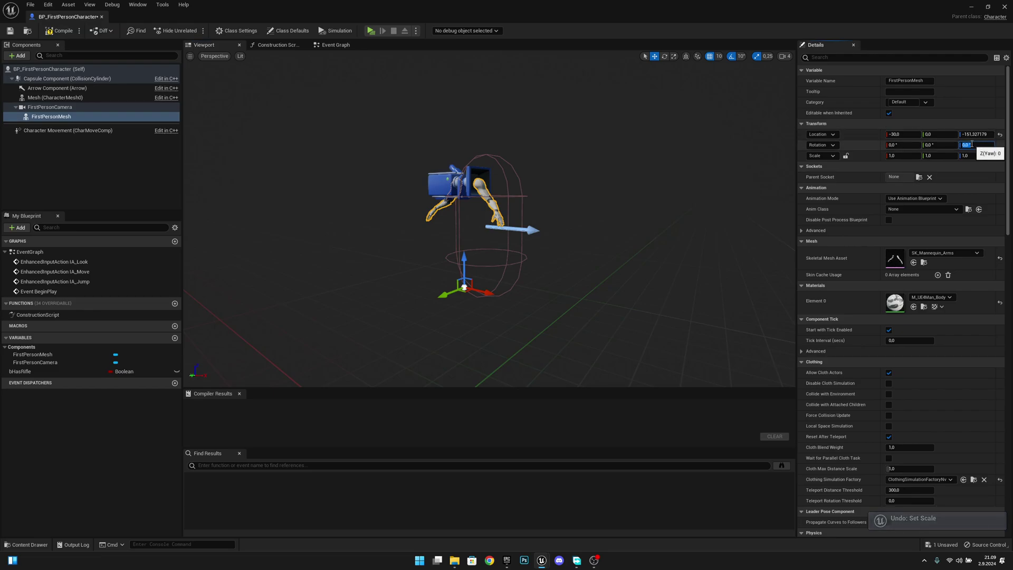
key("Return")
right_click_drag(491, 221, 438, 269)
Step: Set the FirstPersonMesh's Anim Class back to FirstPerson_AnimBP and its Z rotation to 0°
left_click(897, 209)
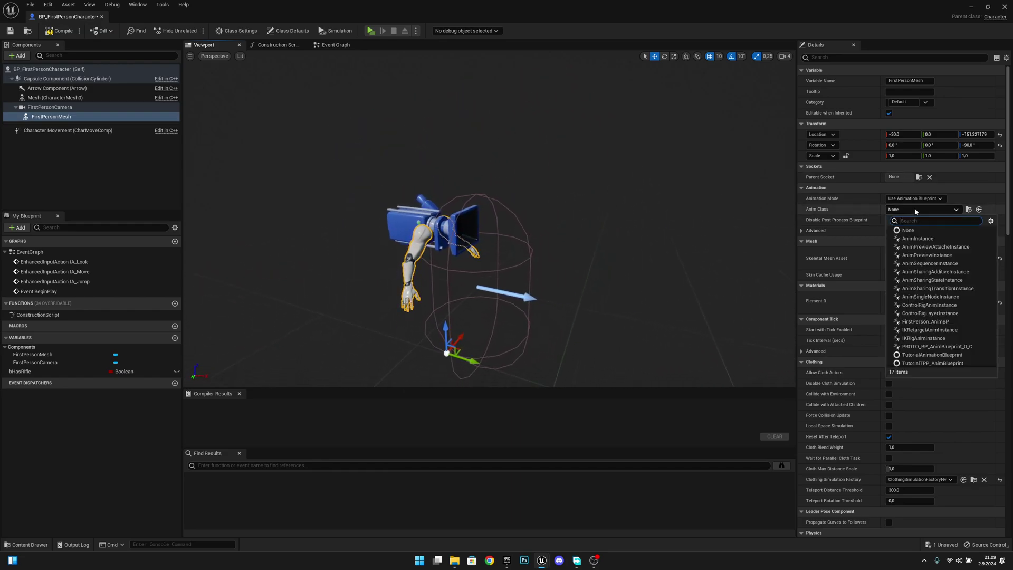
left_click(934, 322)
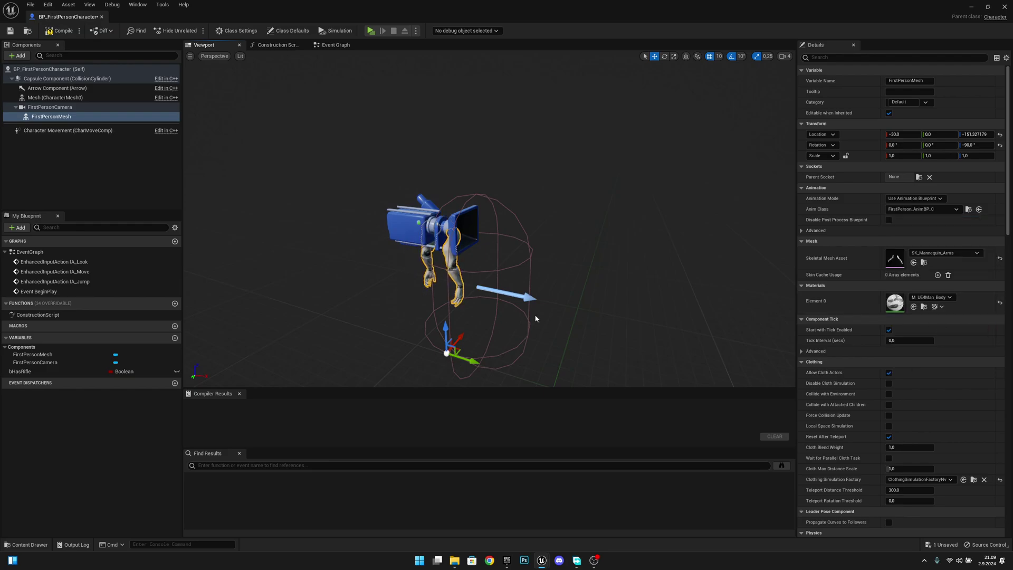
left_click(977, 145)
type("0")
key("Return")
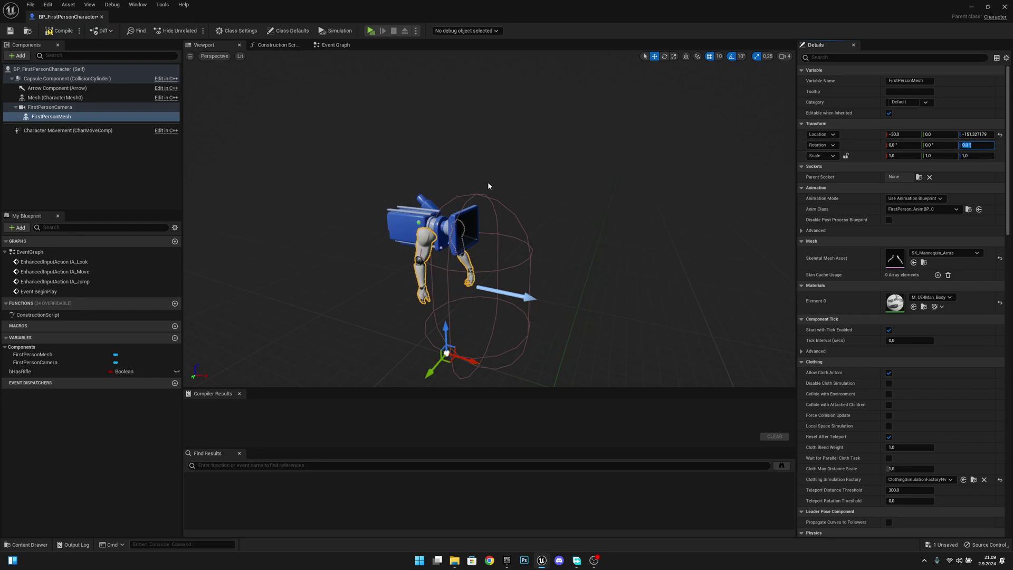
right_click_drag(489, 185, 486, 207)
right_click_drag(615, 131, 615, 129)
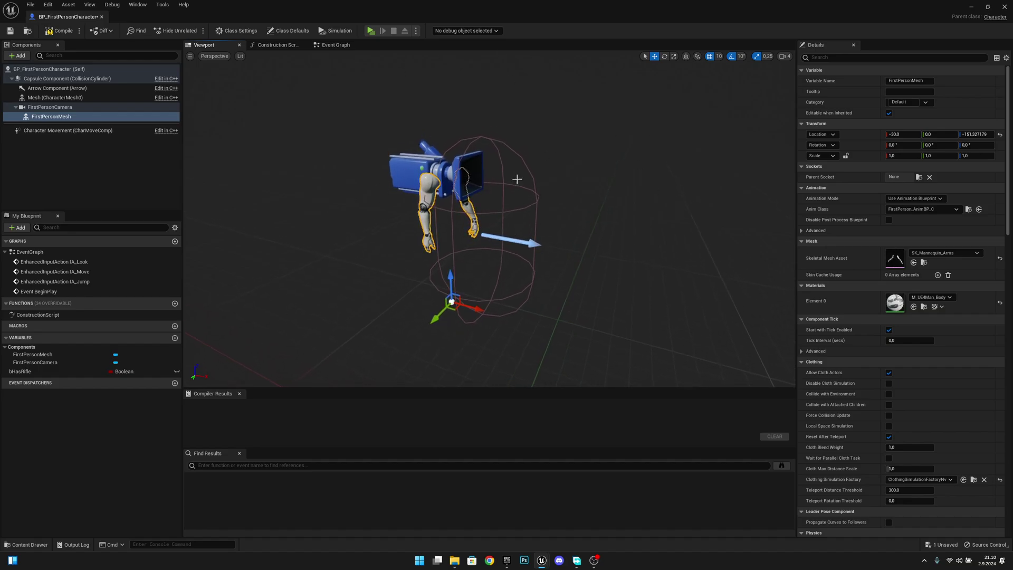
Step: Switch to the FPS_Anim_TUT_YT level and set the CameraActor's Z rotation to -90°
mouse_move(541, 560)
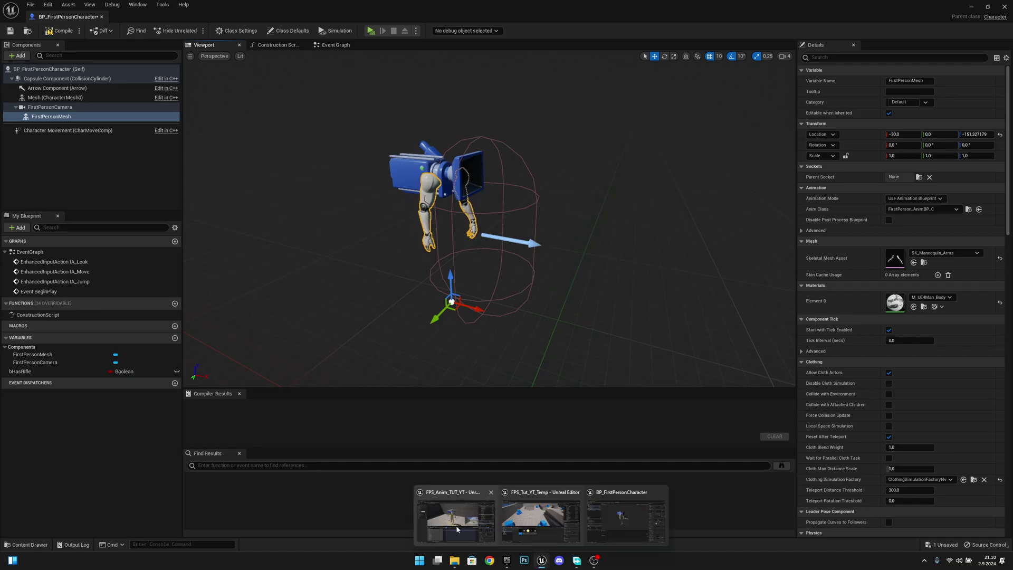
left_click(455, 525)
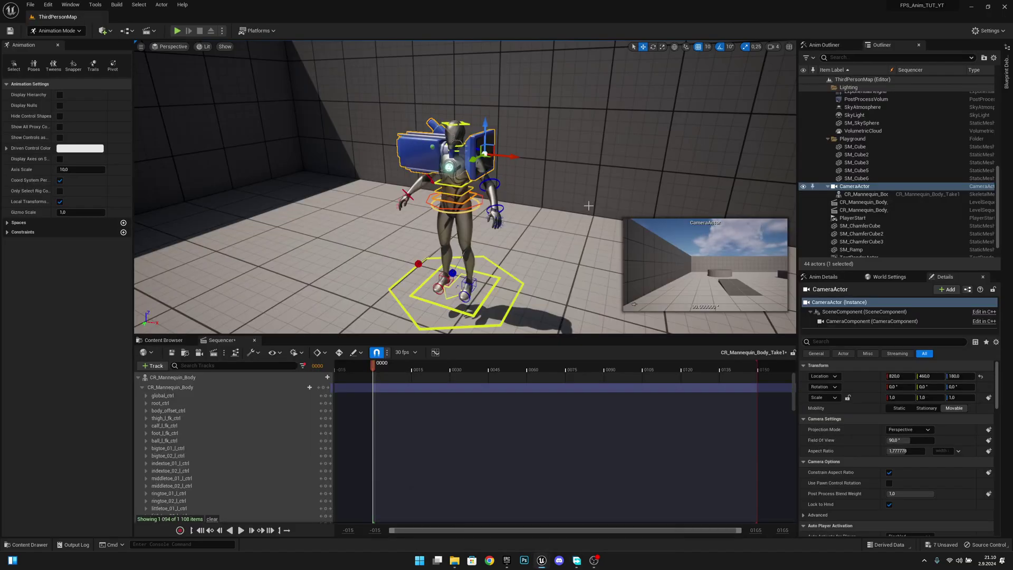
right_click_drag(600, 174, 606, 182)
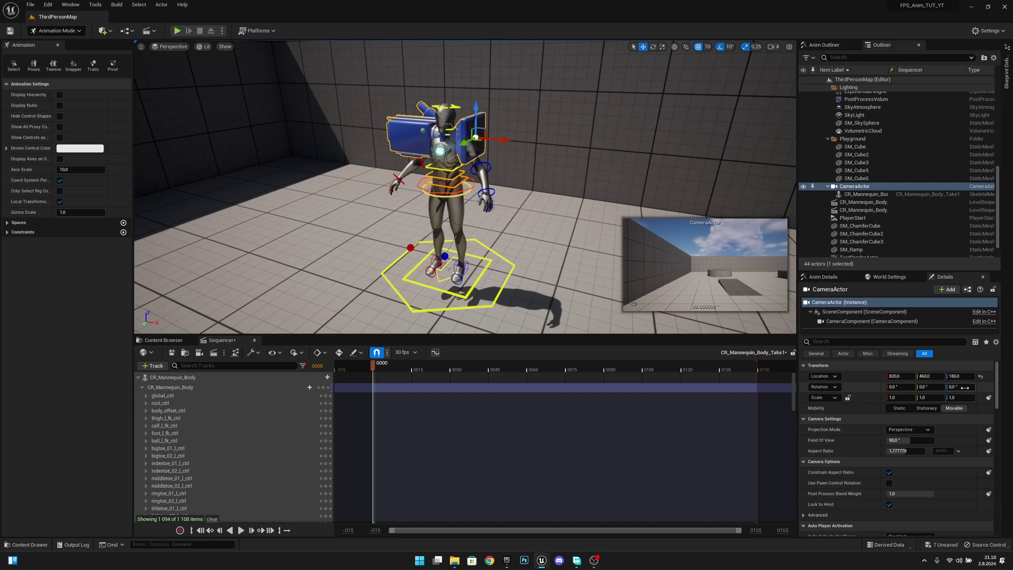
left_click(965, 387)
type("-90")
key("Return")
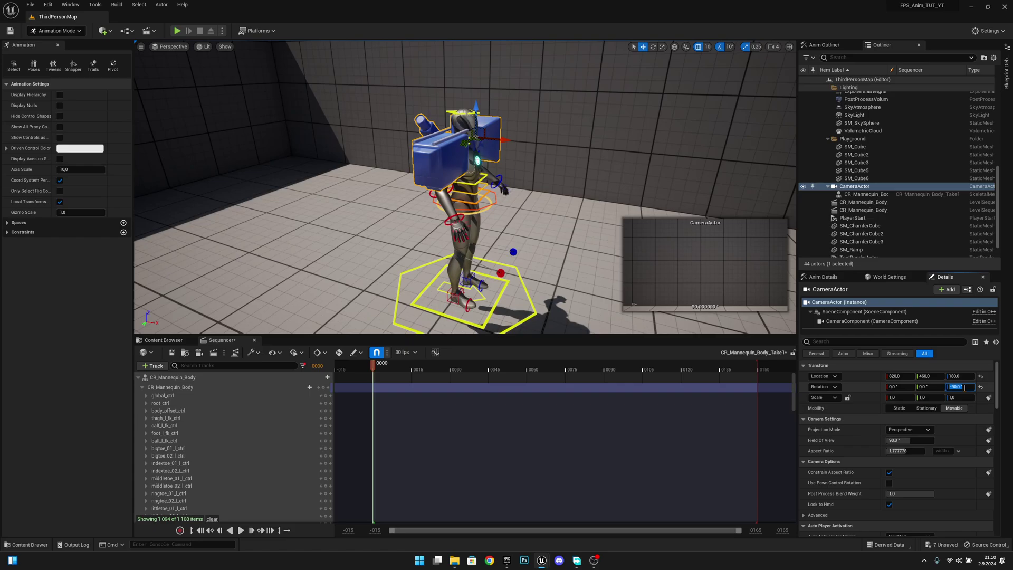
Step: Undo the CameraActor's rotation change, leaving the CameraActor selected
left_click(557, 228)
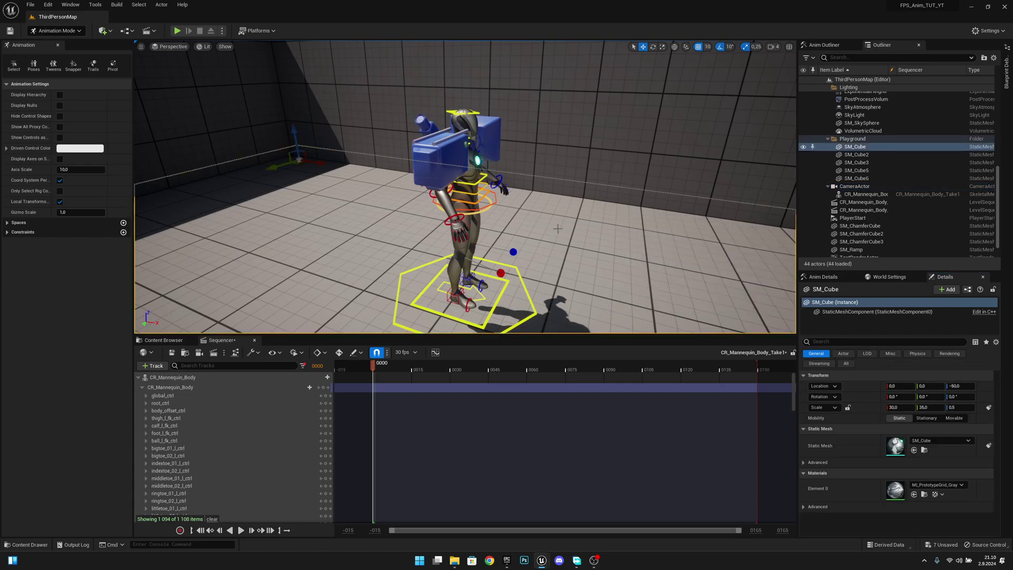
key("ctrl+z")
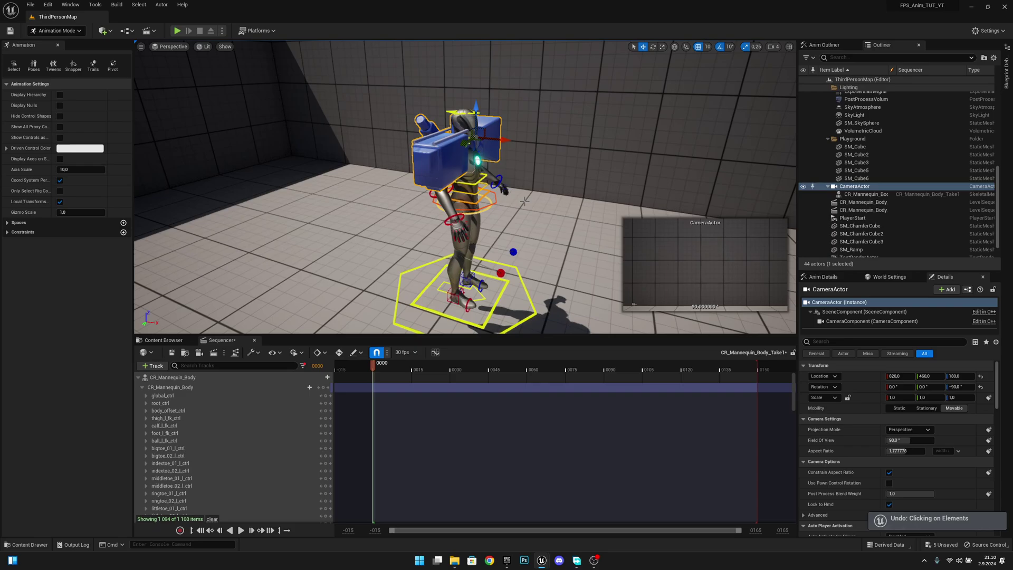
key("ctrl+z")
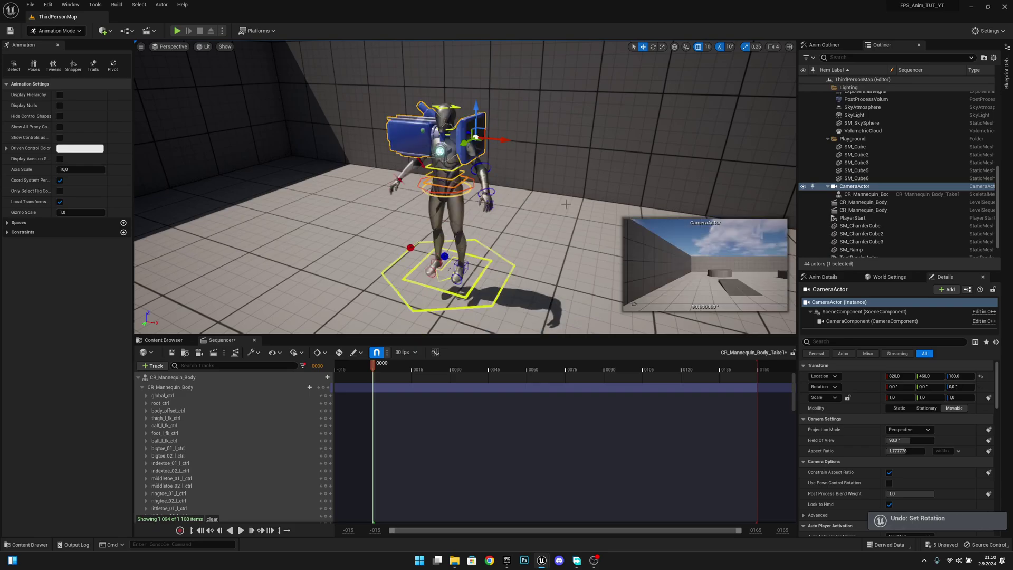
Step: Set the Z rotation of the CR_Mannequin_Body attached to the camera to -90°
left_click(458, 212)
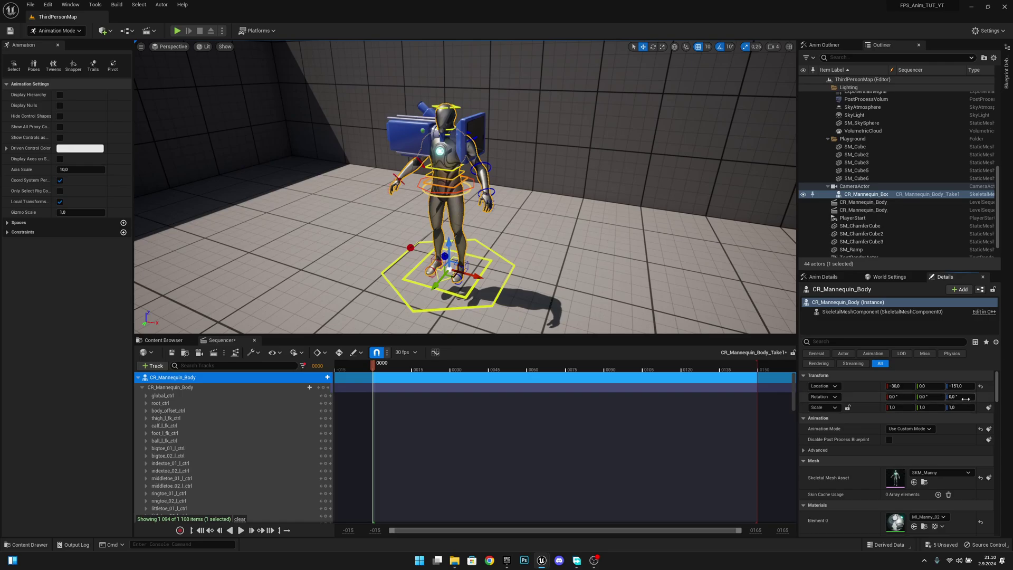
type("-90")
key("Return")
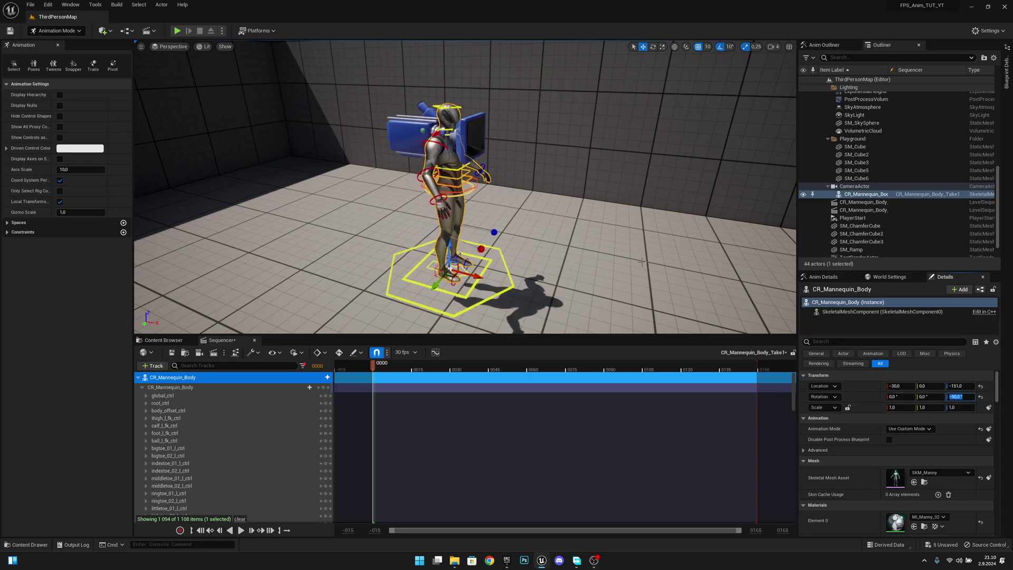
right_click_drag(464, 200, 510, 160)
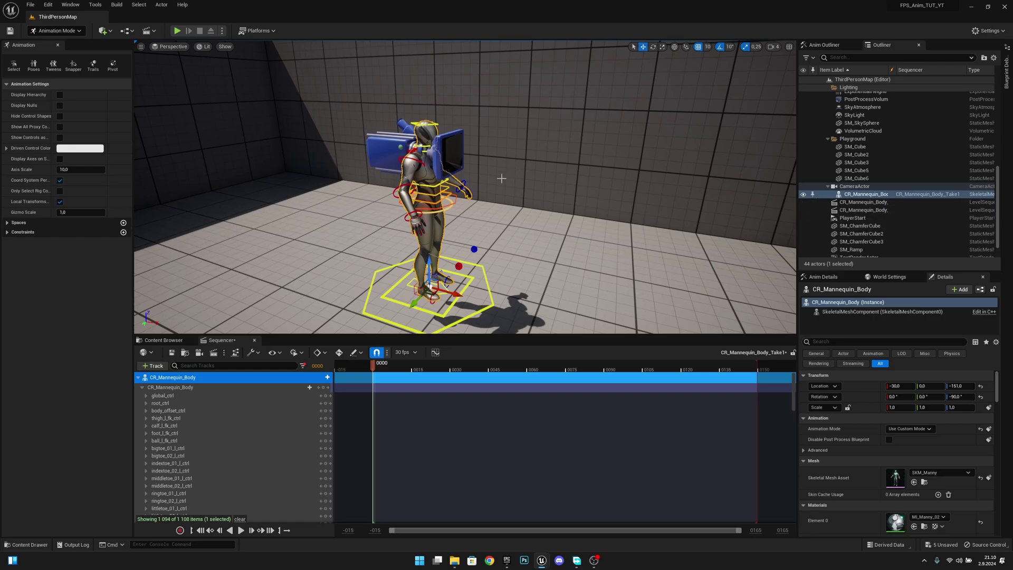
right_click_drag(543, 197, 528, 200)
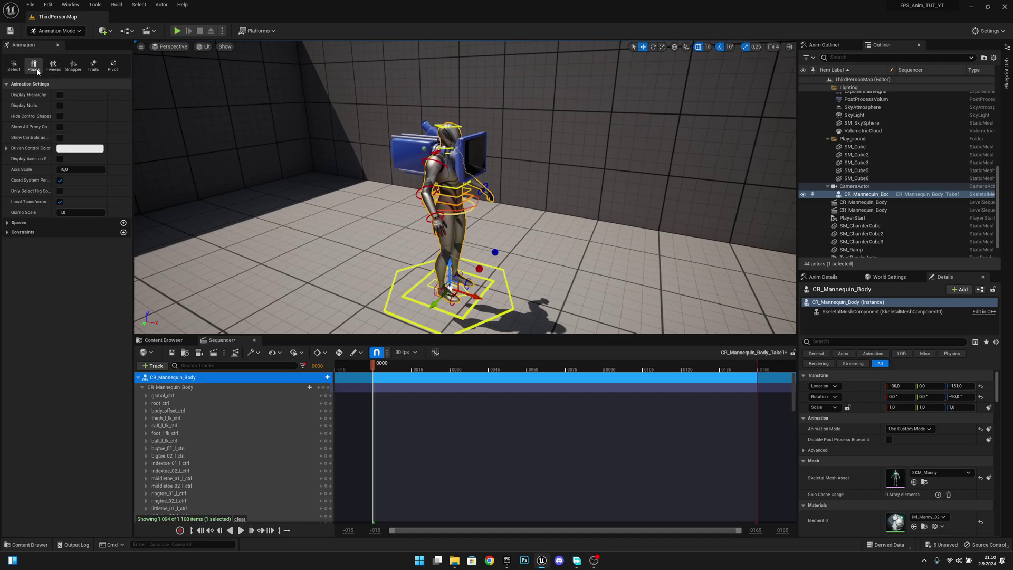
Step: Close the Animation panel and change the viewport layout to two side-by-side panes, framing the mannequin in the perspective pane
left_click(58, 46)
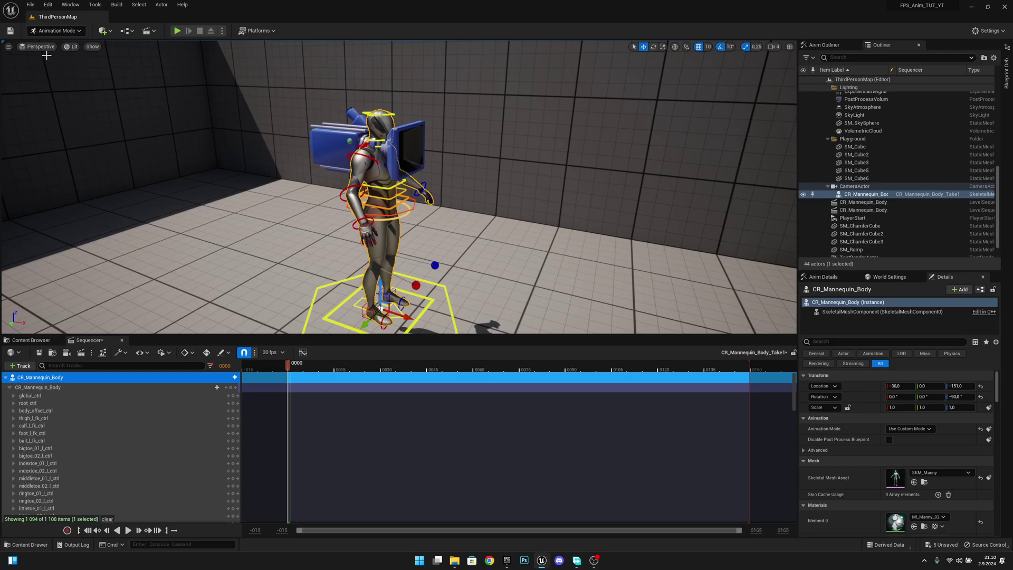
left_click(9, 48)
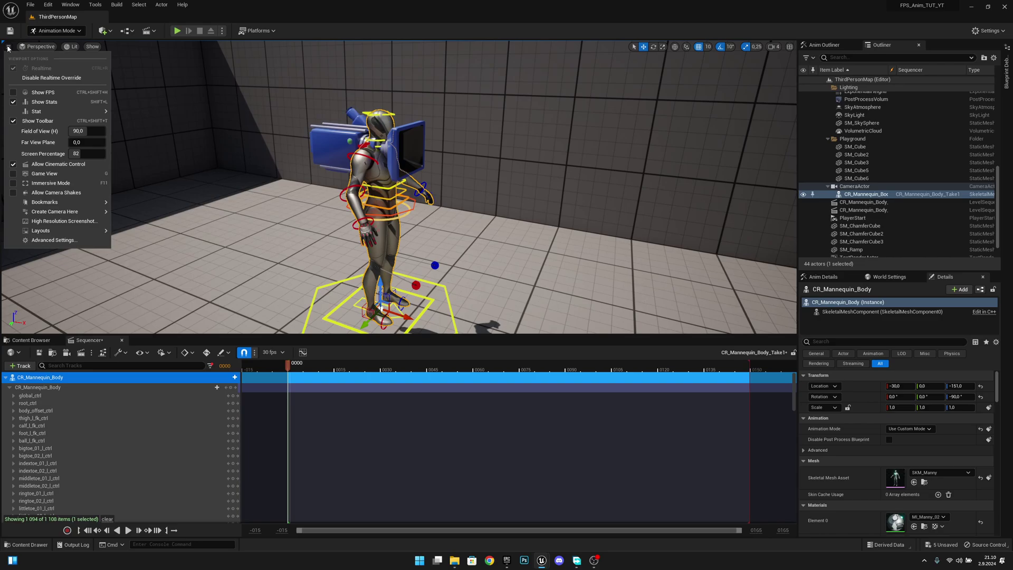
mouse_move(58, 233)
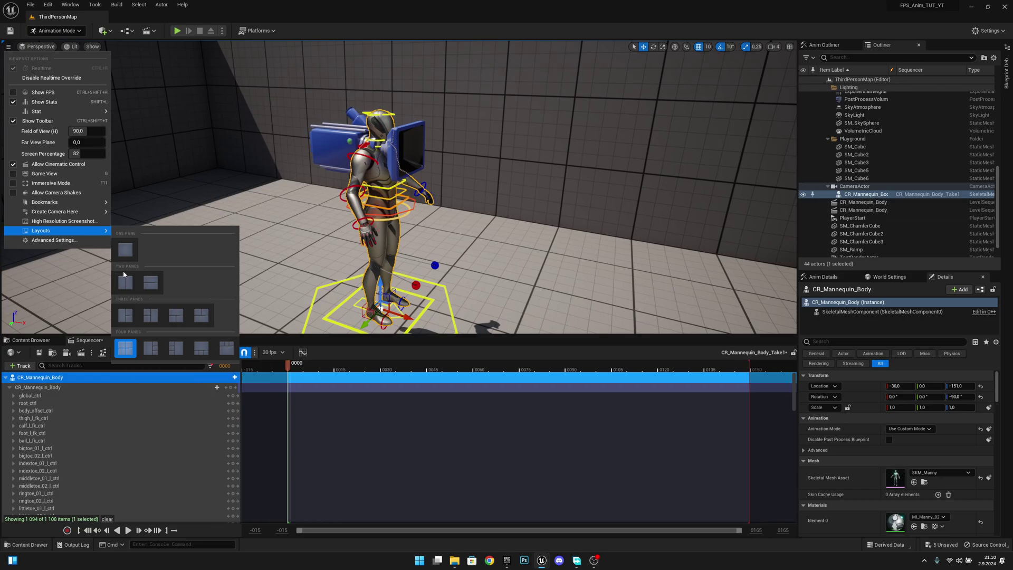
left_click(124, 284)
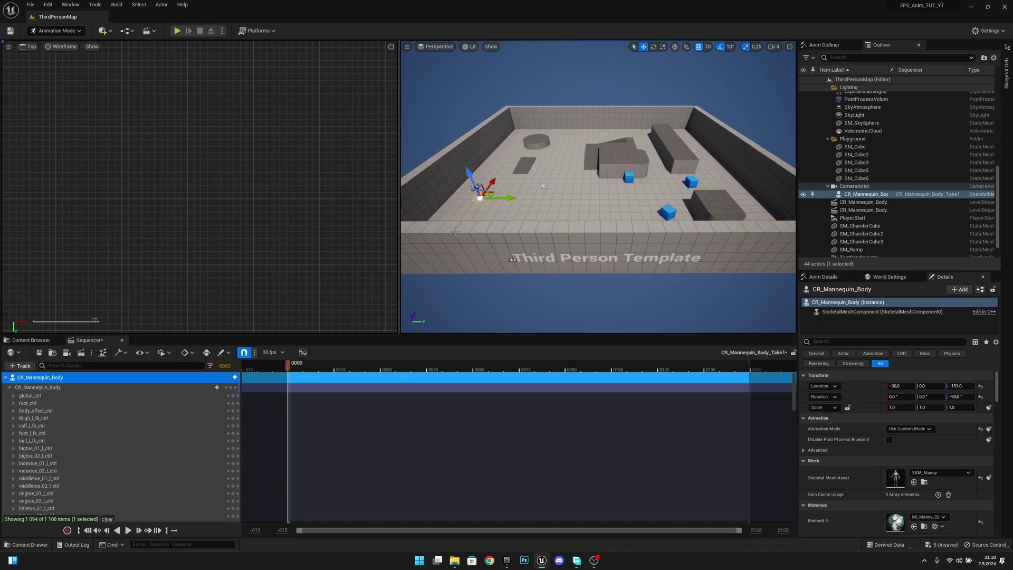
key("w")
right_click_drag(598, 188, 567, 178)
key("s")
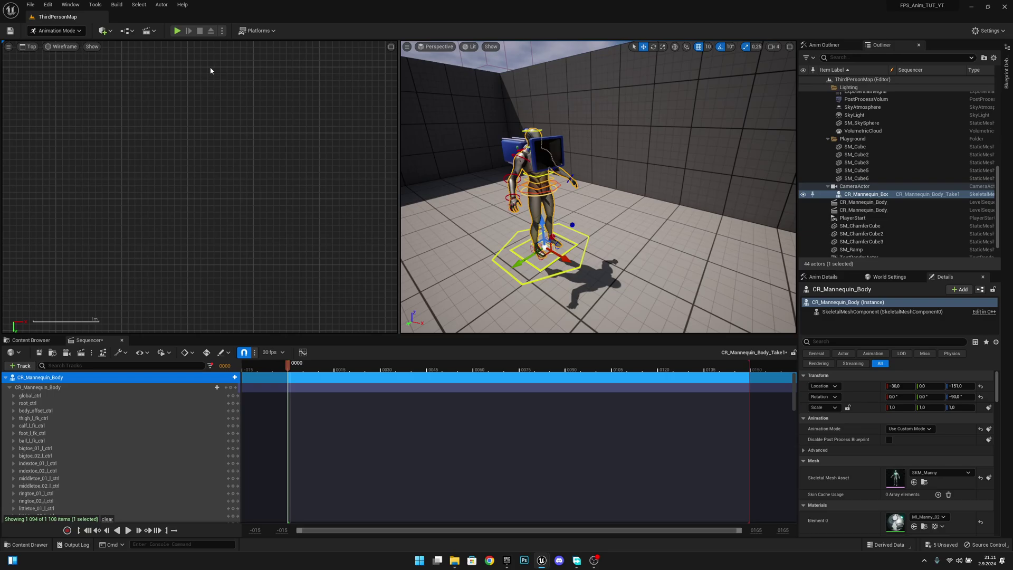
Step: Make the Top viewport look through the CameraActor and turn on its realtime rendering
left_click(23, 50)
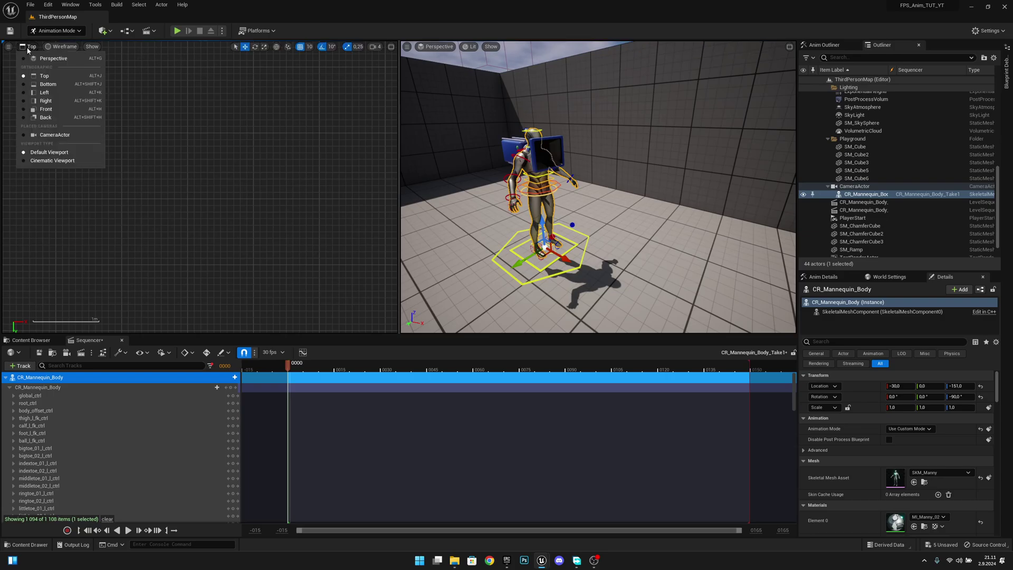
left_click(67, 135)
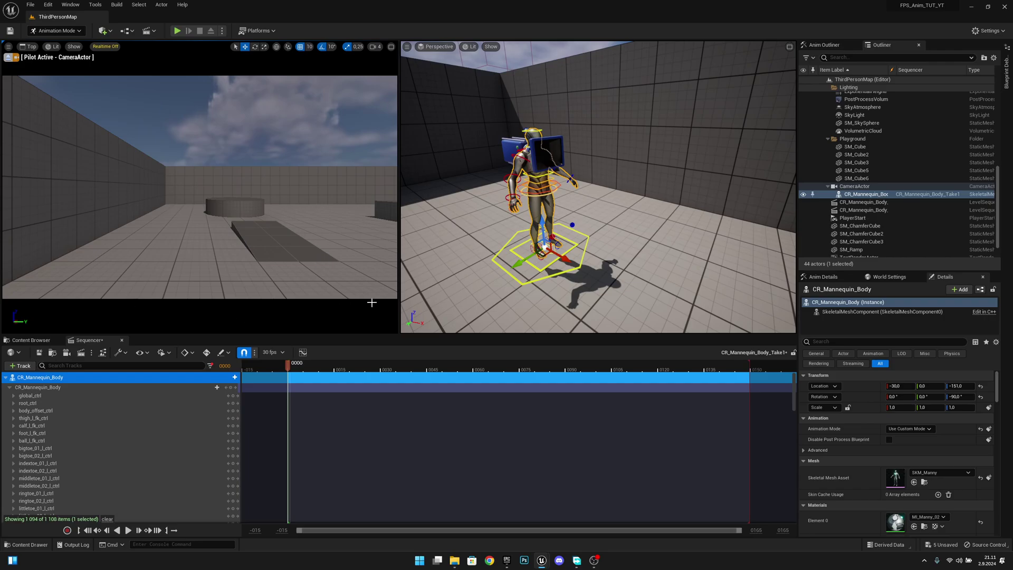
left_click(108, 48)
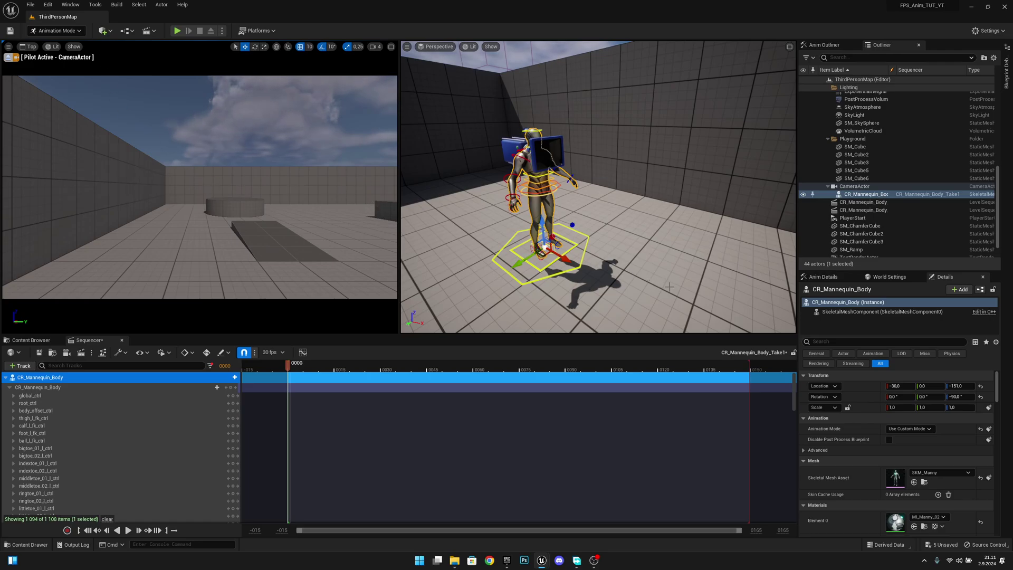
Step: Move the ramp a short distance along the floor in the perspective viewport, then select the floor cube
right_click_drag(669, 287, 792, 277)
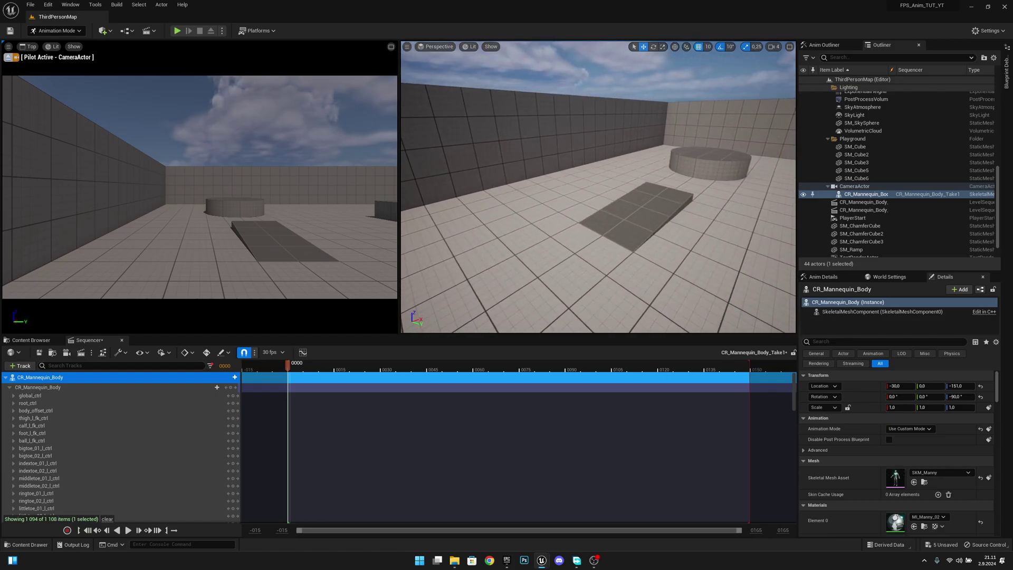
left_click(669, 207)
left_click_drag(670, 195, 678, 200)
mouse_move(653, 213)
right_mouse_down()
mouse_move(596, 213)
mouse_move(654, 213)
right_mouse_up()
left_click(653, 213)
right_click_drag(517, 155, 512, 156)
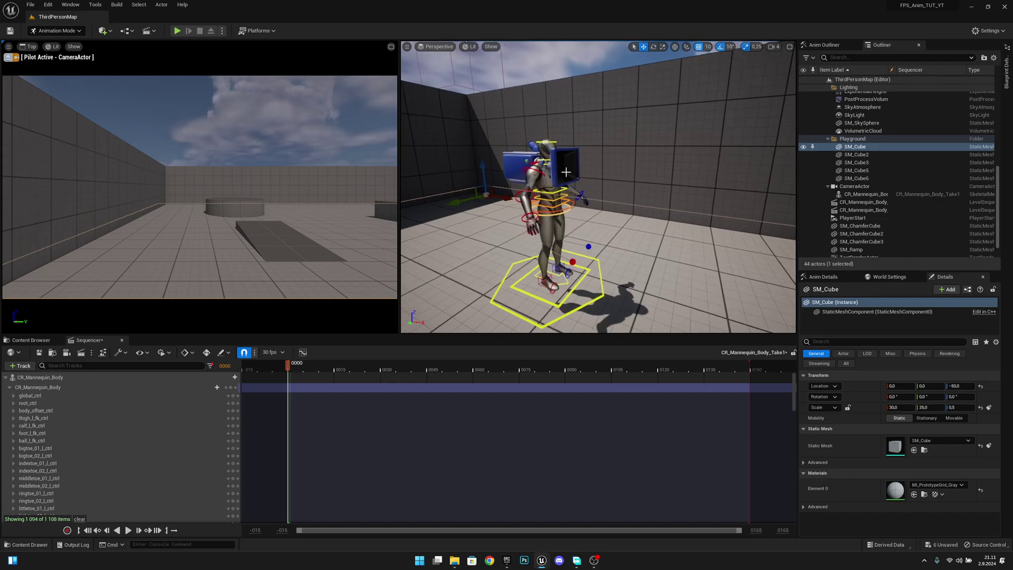
Step: Select the CR_Mannequin_Body again and set the perspective viewport's camera speed to 3
left_click(549, 221)
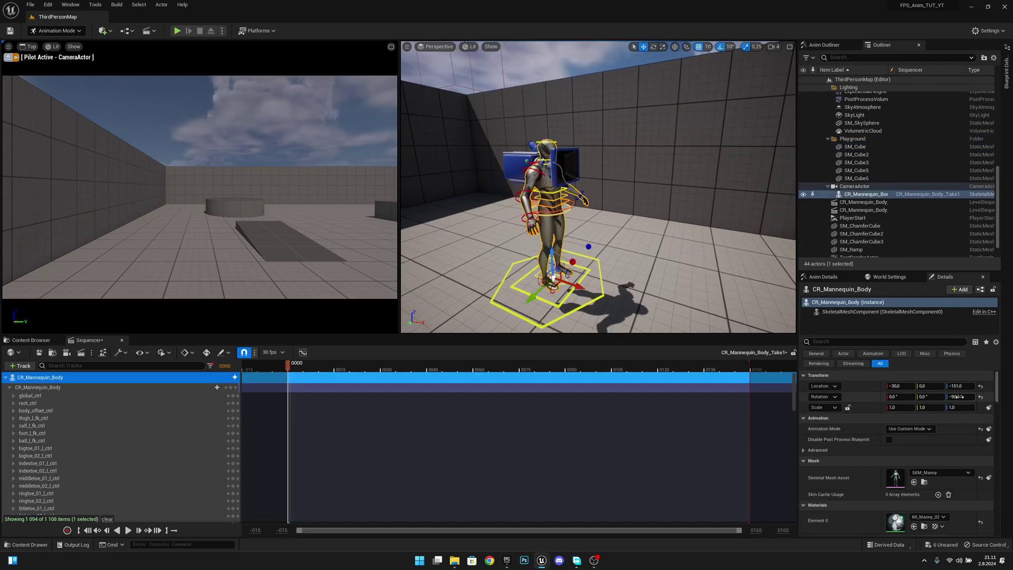
left_click_drag(948, 395, 965, 396)
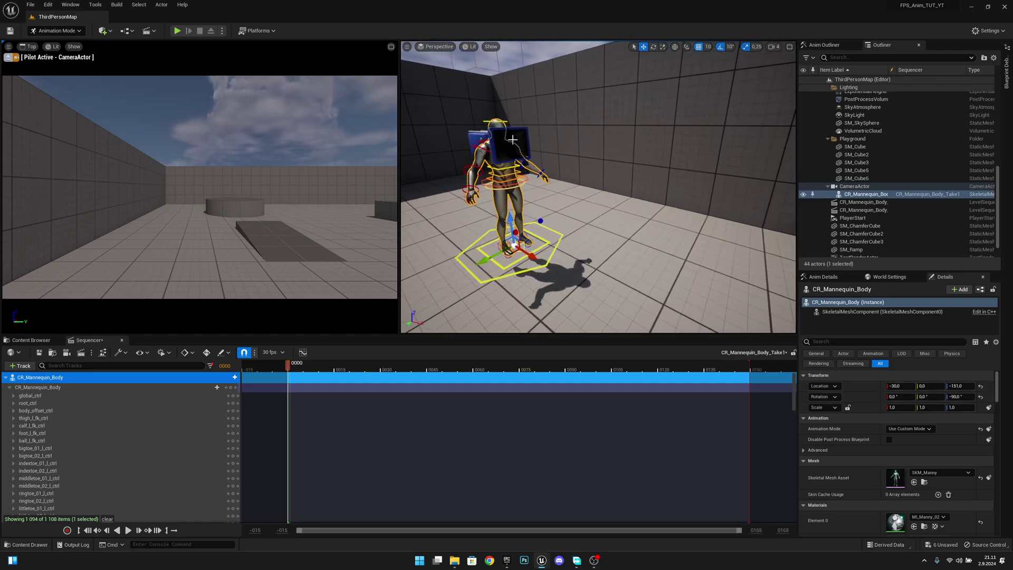
left_click_drag(487, 157, 522, 158, "alt")
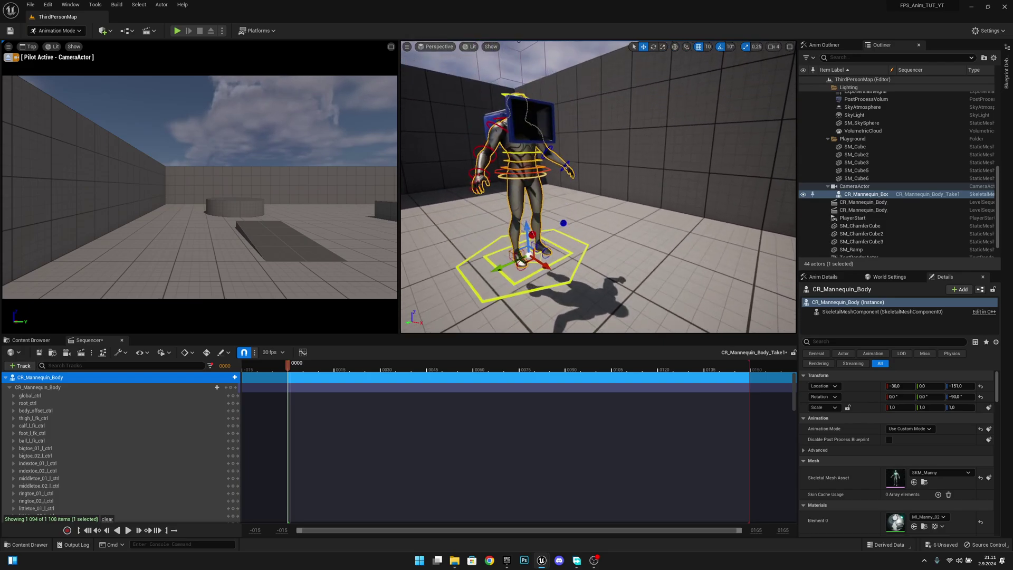
right_click_drag(598, 187, 567, 181)
left_click(774, 47)
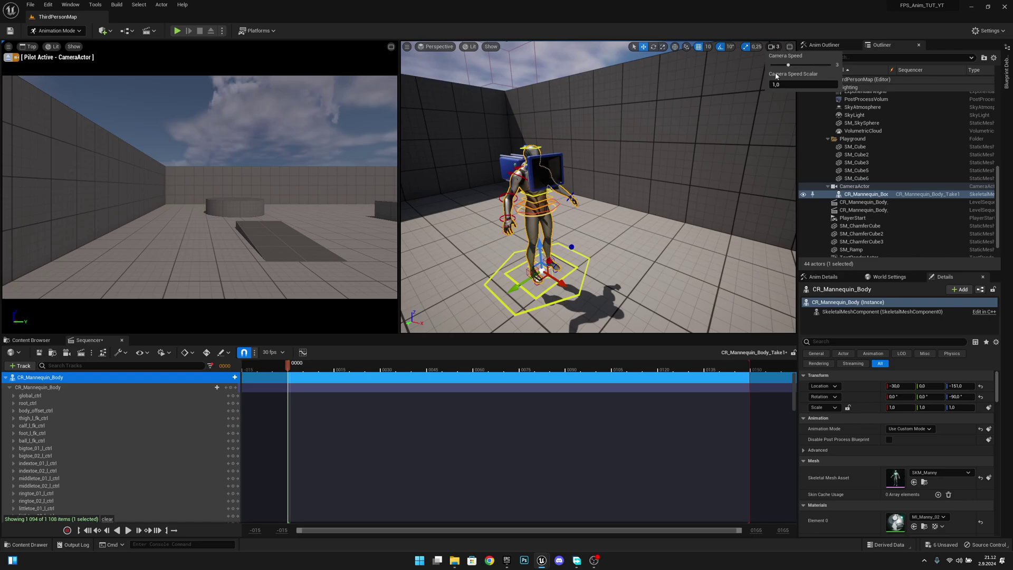
right_click_drag(686, 138, 621, 115)
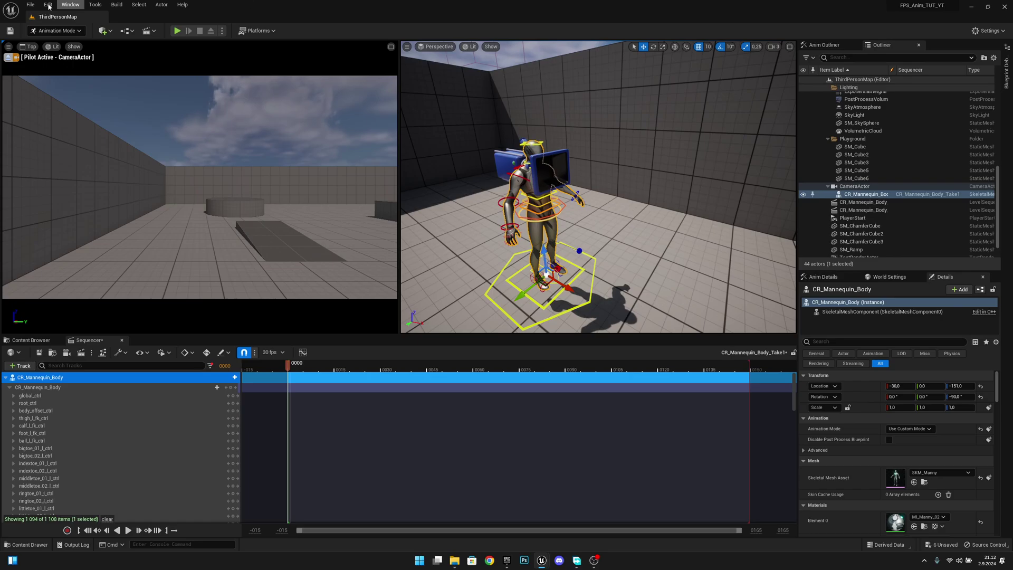
Step: Save all unsaved changes in the level and sequence
left_click(30, 4)
left_click(64, 78)
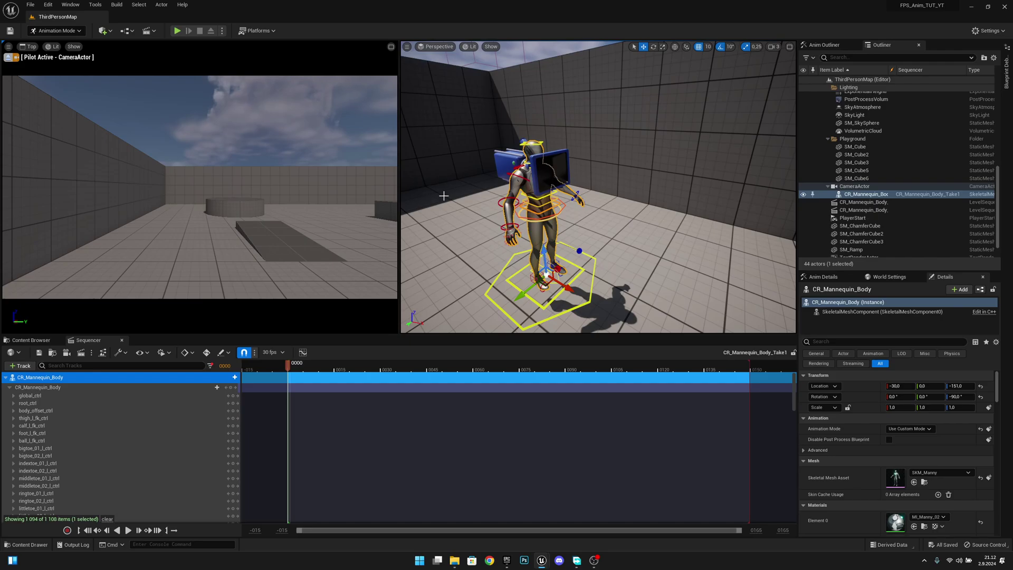
Step: Switch to the Epic Games Launcher and start adding the Military Weapons Dark pack to a project, with all projects shown
left_click(508, 562)
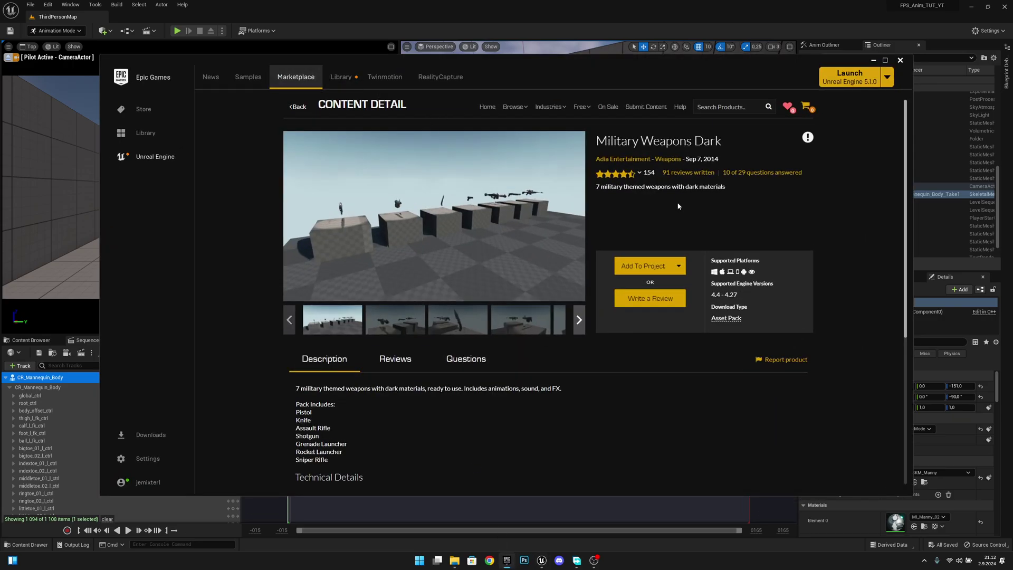
left_click_drag(599, 139, 722, 144)
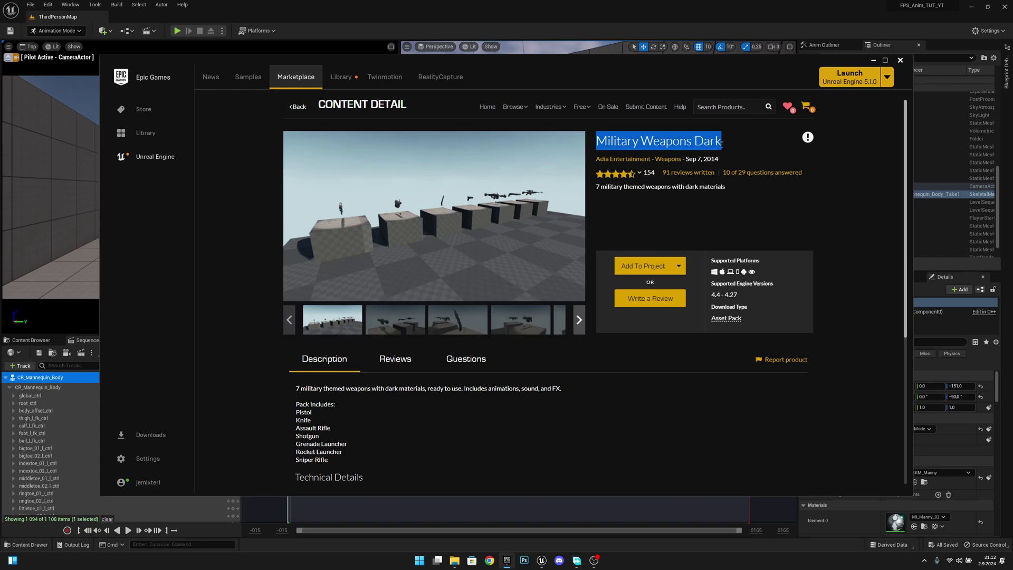
left_click(755, 149)
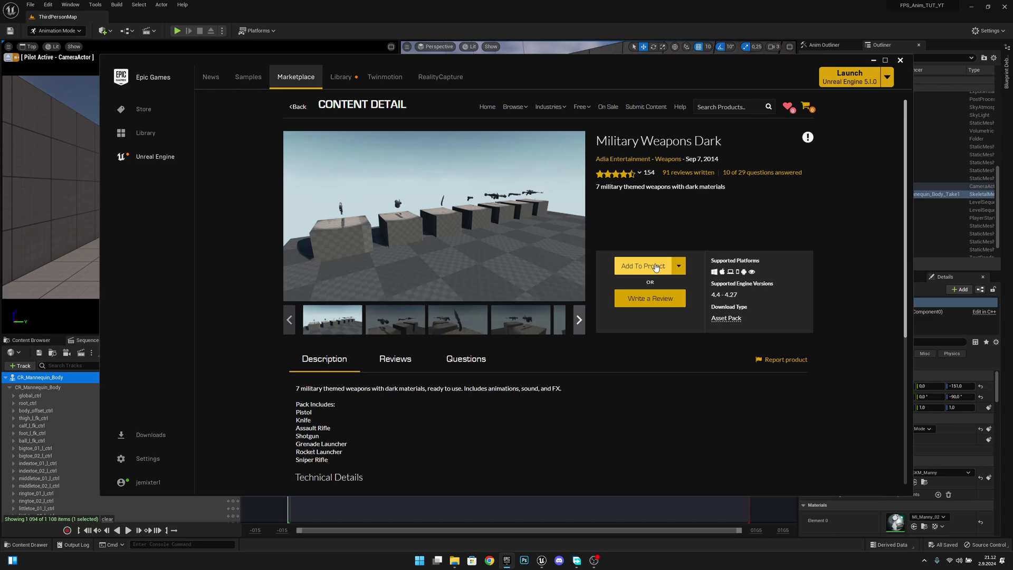
left_click(655, 267)
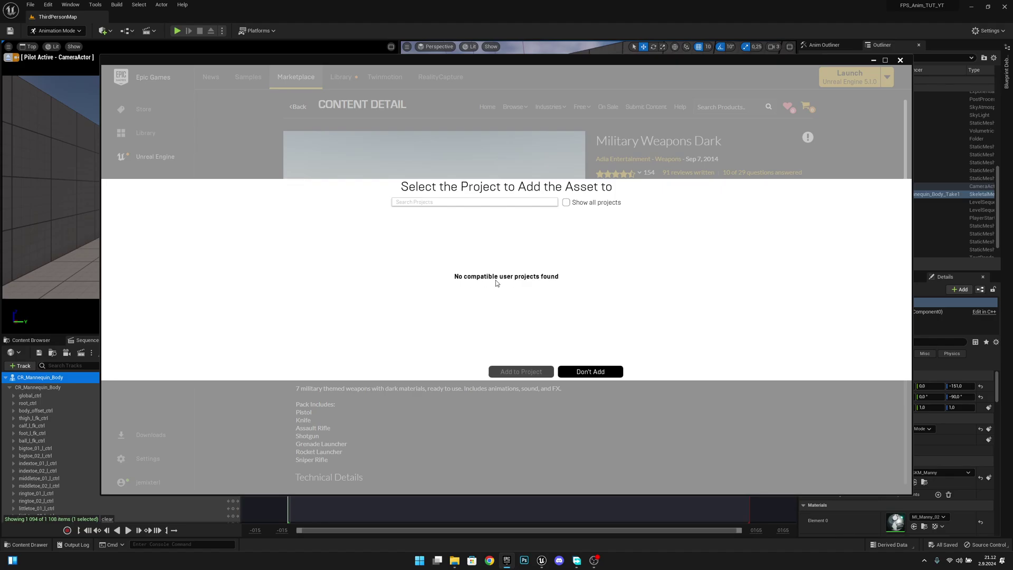
left_click(566, 203)
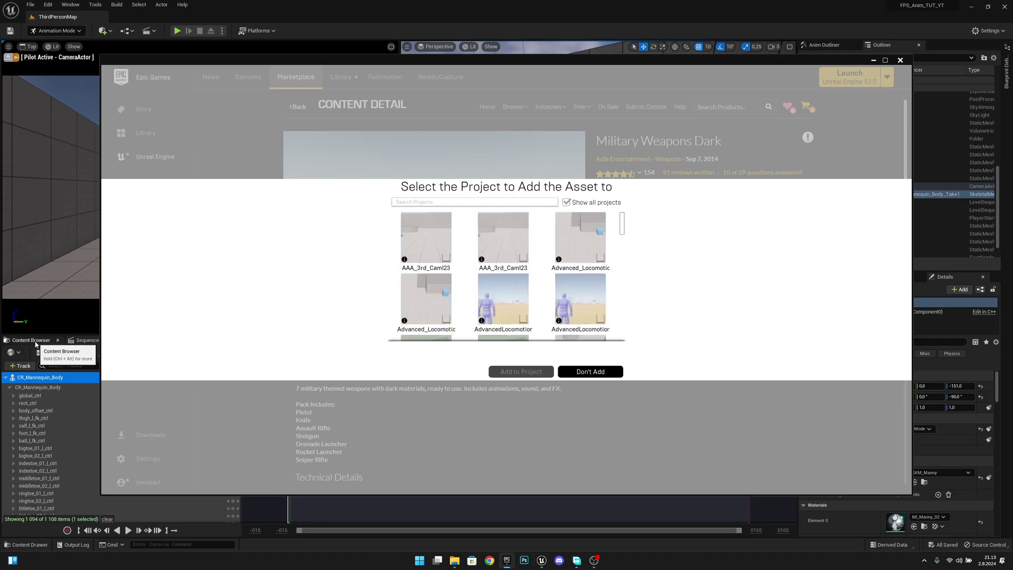
Step: Bring up the editor's Content Browser, then return to the launcher, filter the projects by "fps_anim" and select FPS_Anim_TUT_YT
left_click(36, 344)
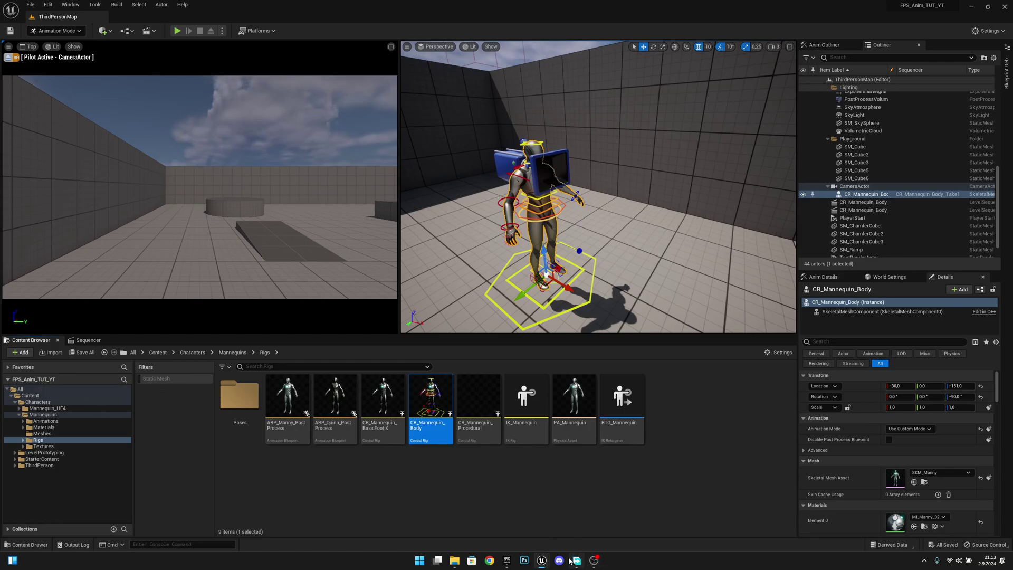
left_click(507, 560)
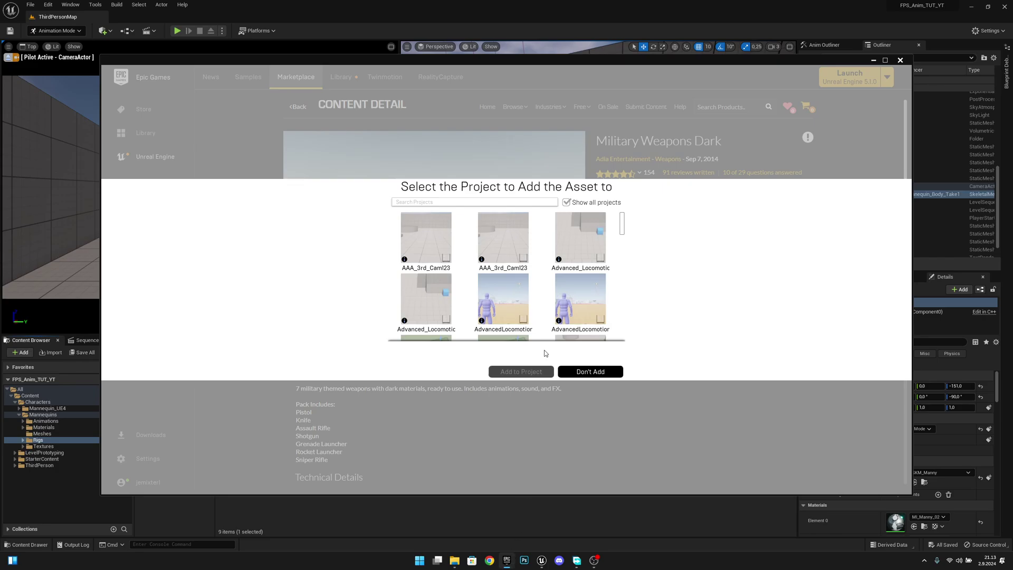
left_click(475, 201)
type("fps_anim")
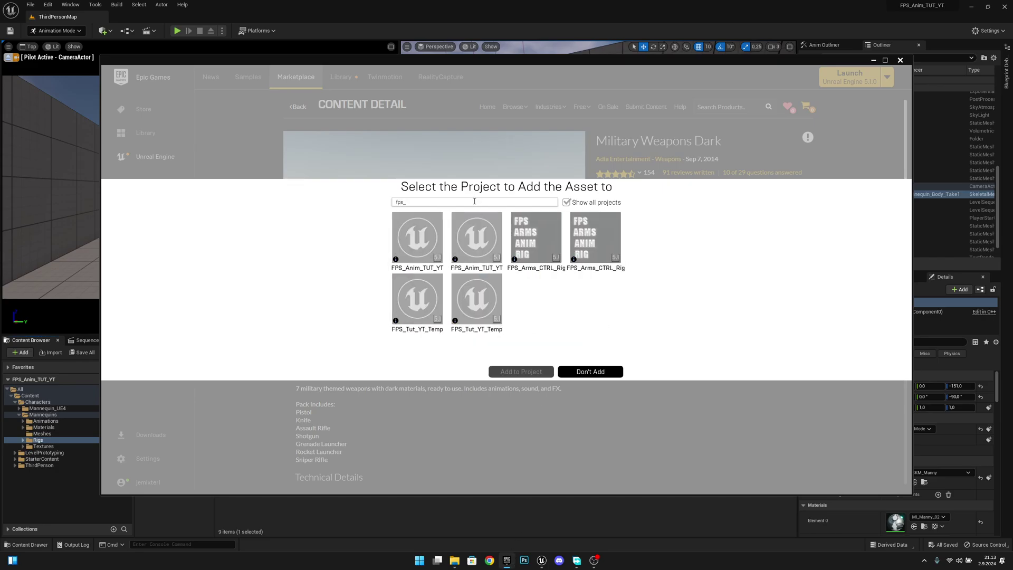
left_click(413, 243)
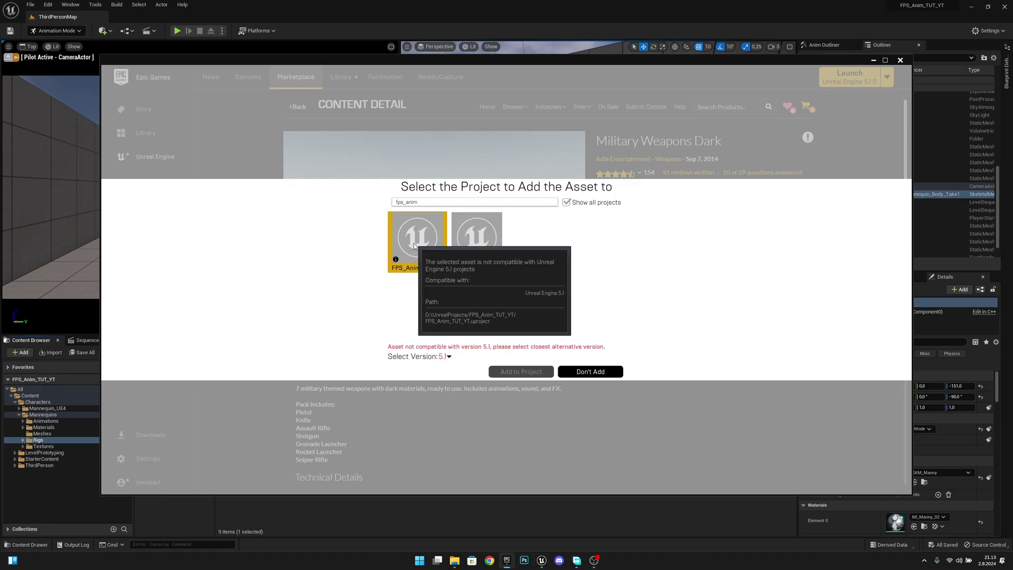
left_click(456, 236)
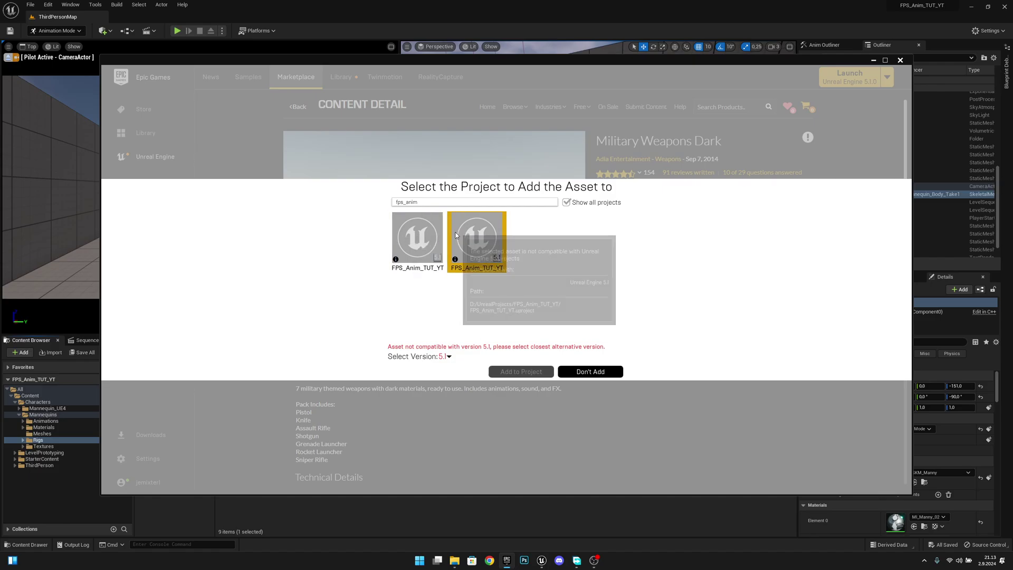
left_click(417, 235)
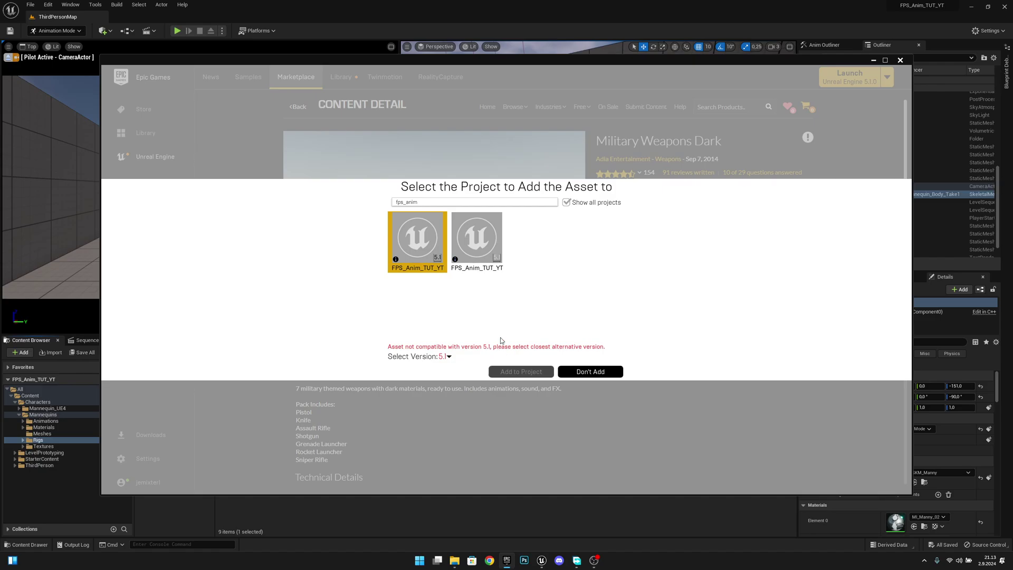
Step: Choose asset version 4.27, add the weapons pack to the selected project and close the launcher window
left_click(446, 356)
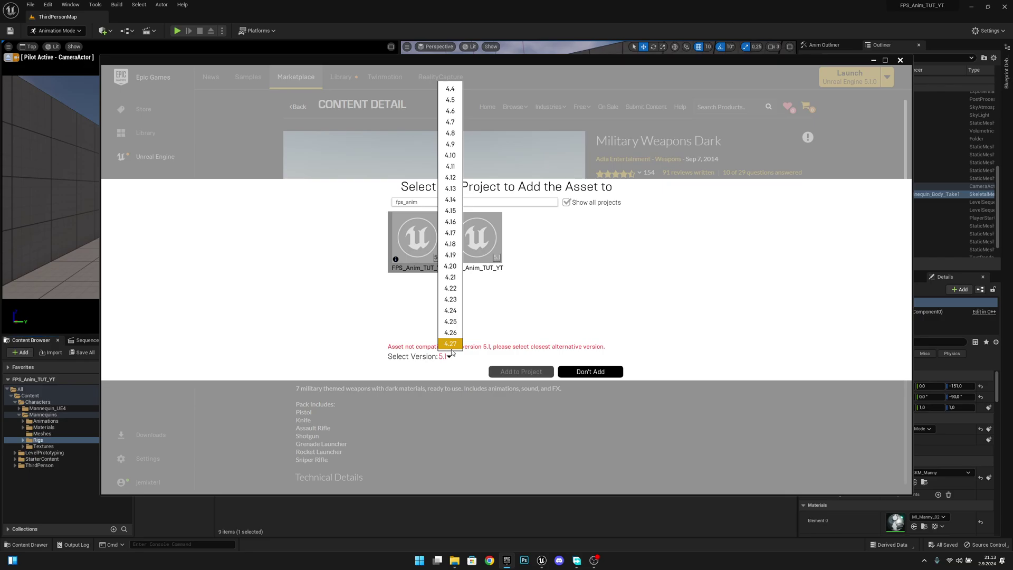
left_click(451, 344)
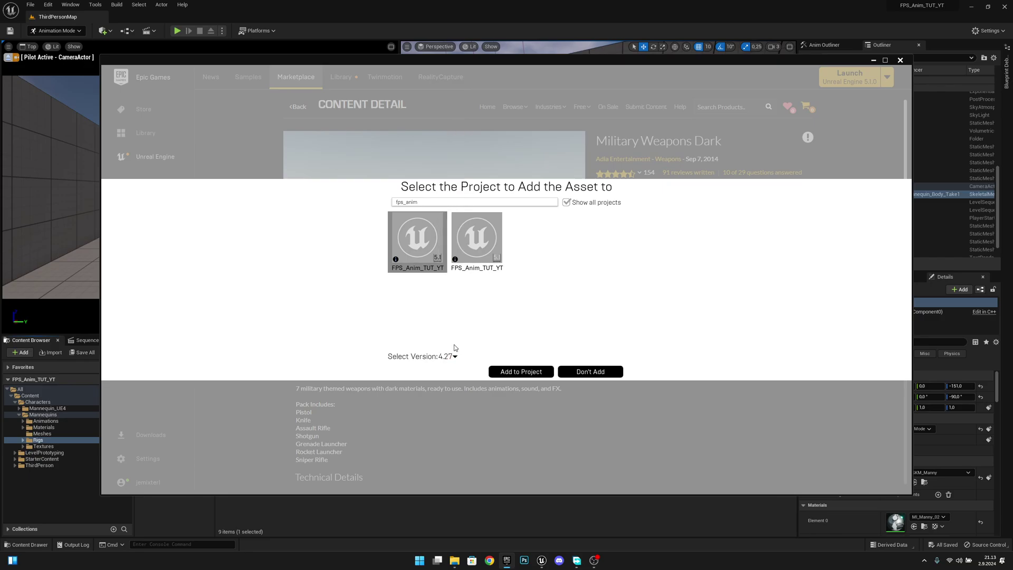
left_click(522, 372)
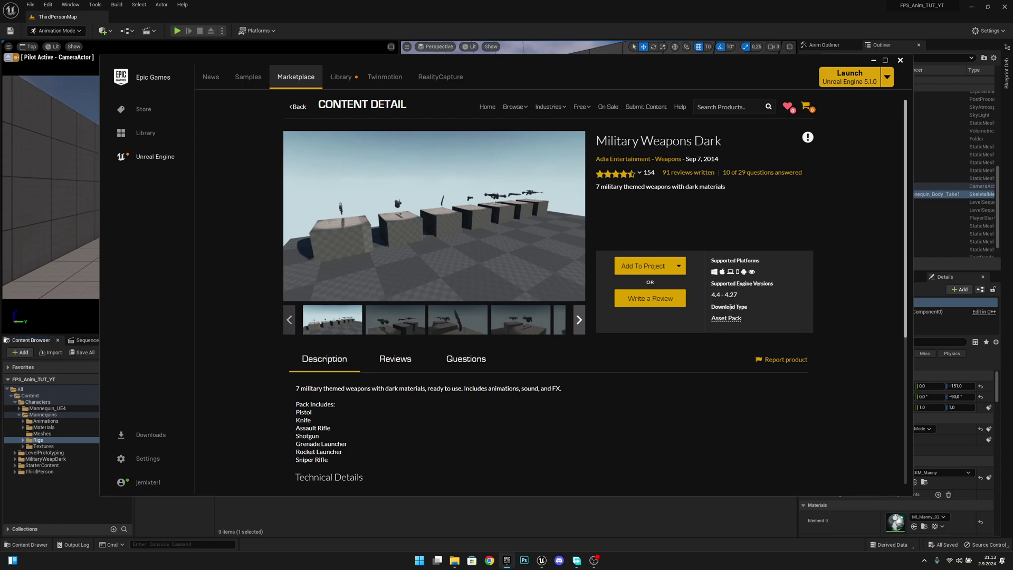
left_click(899, 60)
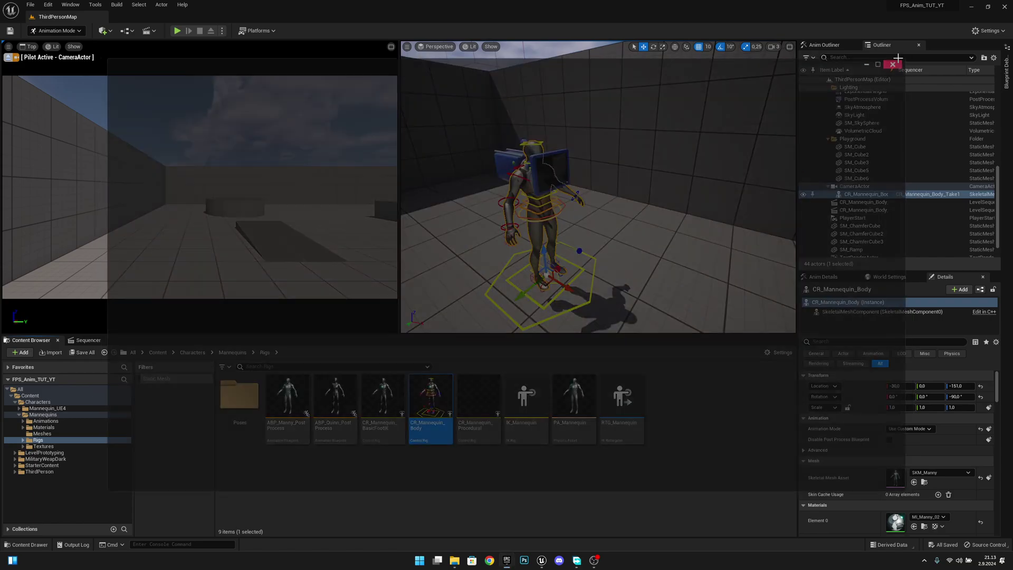
Step: Open the MilitaryWeapDark folder, then switch to the FPS_Tut_YT_Temp editor and locate FirstPersonMesh's animation class asset from BP_FirstPersonCharacter
left_click(60, 460)
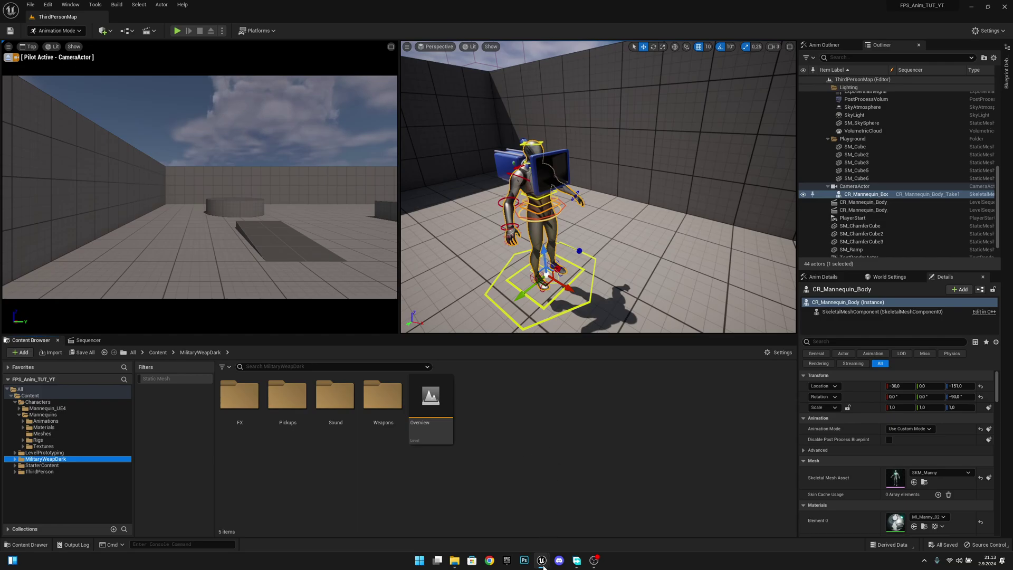
mouse_move(542, 563)
left_click(618, 527)
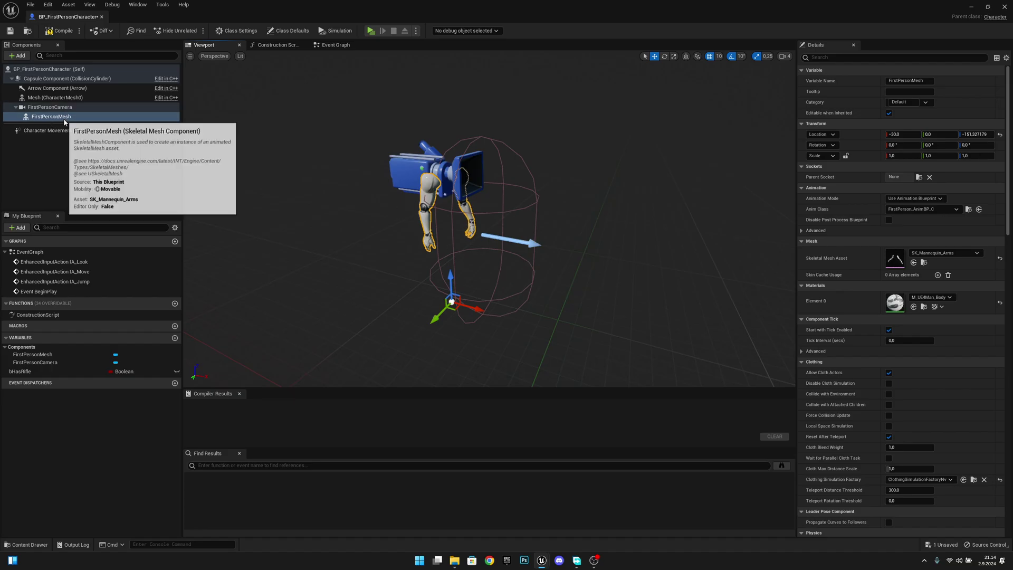
left_click(109, 119)
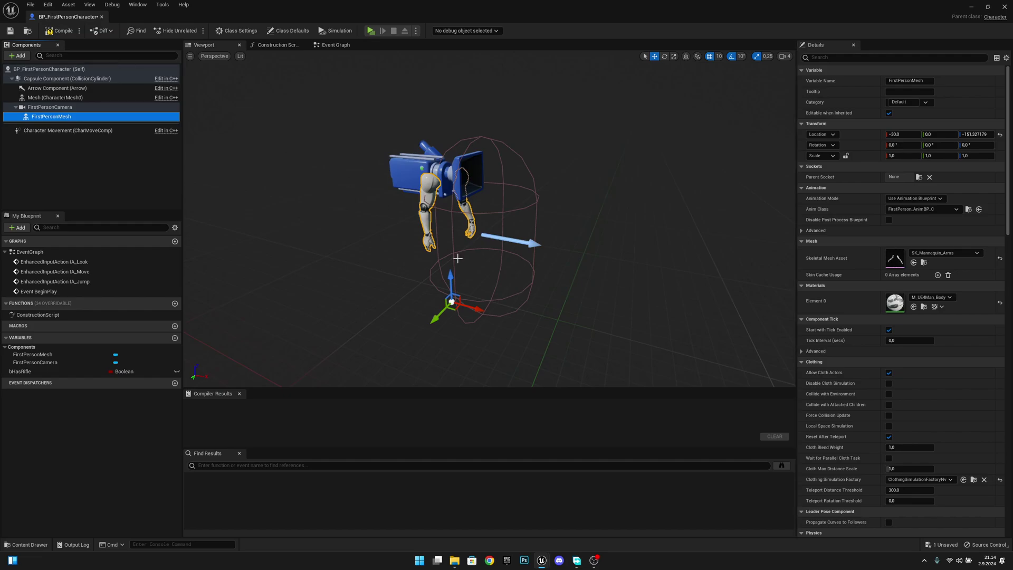
left_click(969, 210)
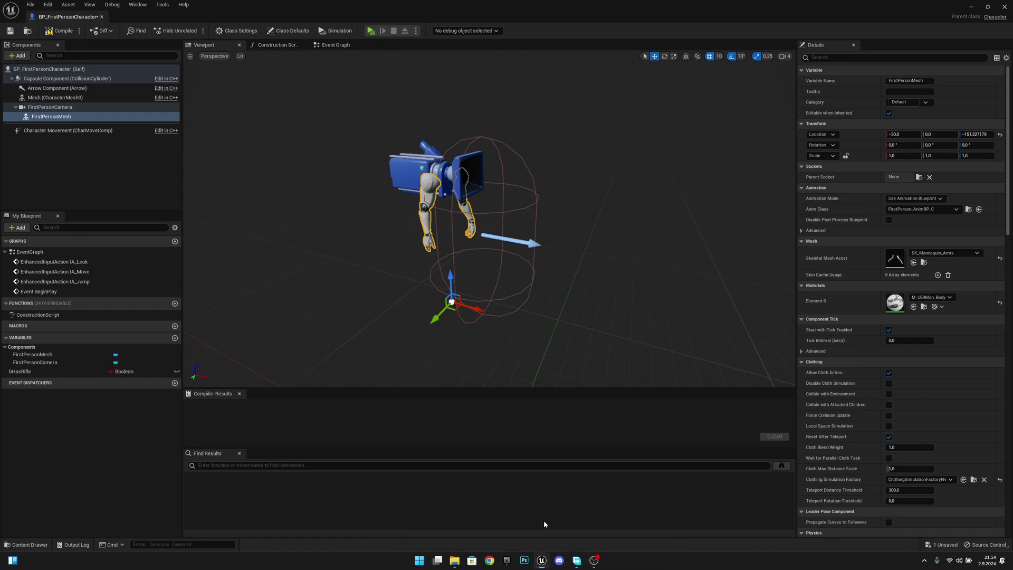
Step: Dock the BP_FirstPersonCharacter editor into the level editor window and open the skeleton of FirstPerson_AnimBP
left_click_drag(64, 16, 205, 18)
left_click(56, 16)
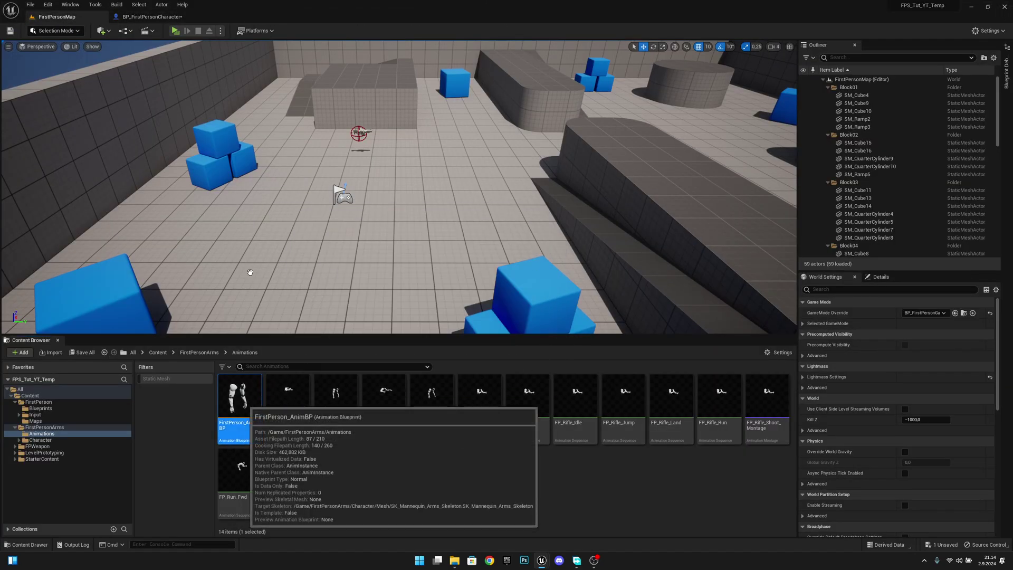
double_click(239, 396)
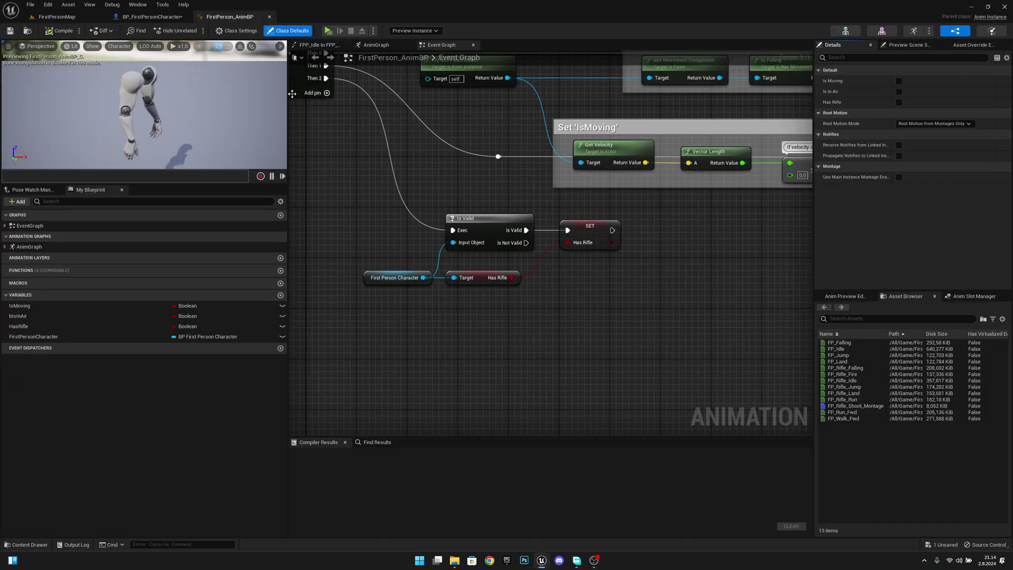
left_click(845, 31)
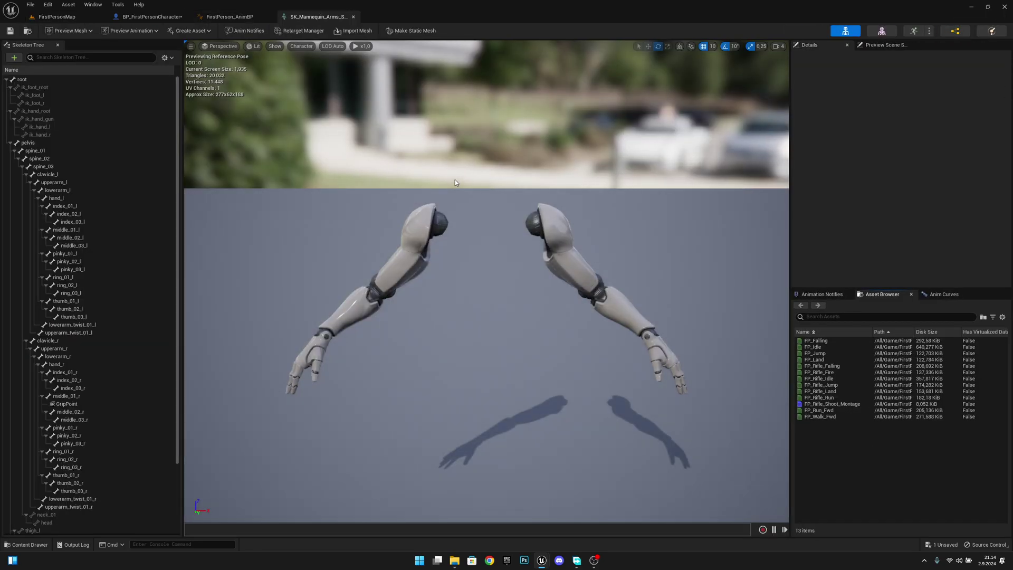
Step: Add a socket to the hand_r bone of the arms skeleton and name it Pistol
scroll(125, 379, "down", 3)
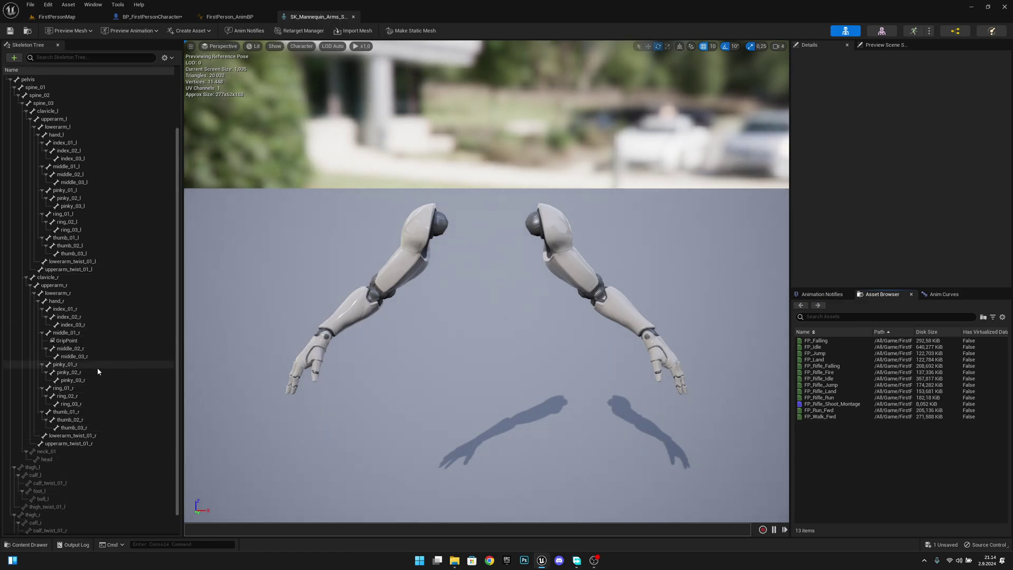
left_click(61, 302)
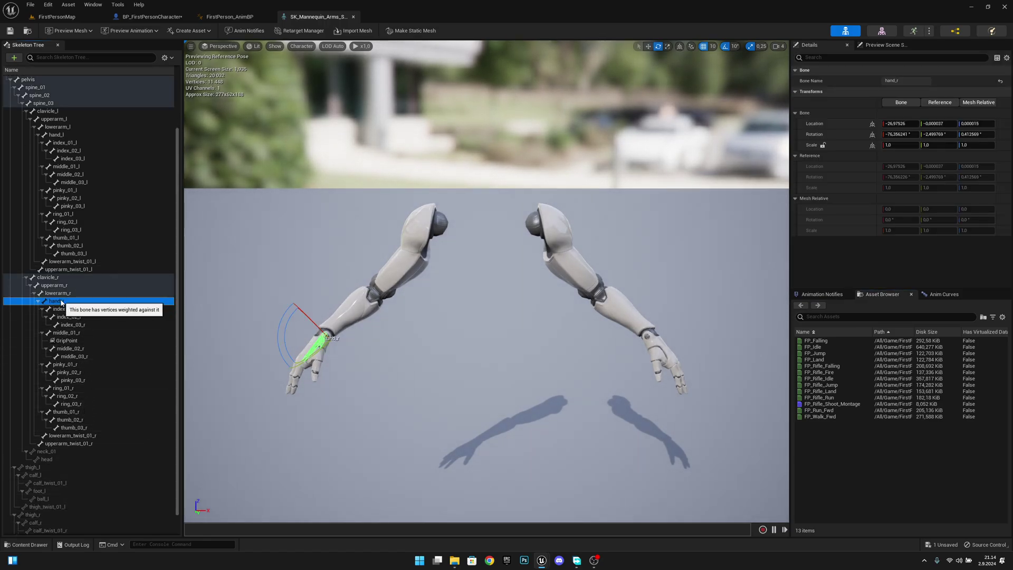
right_click(61, 303)
left_click(84, 335)
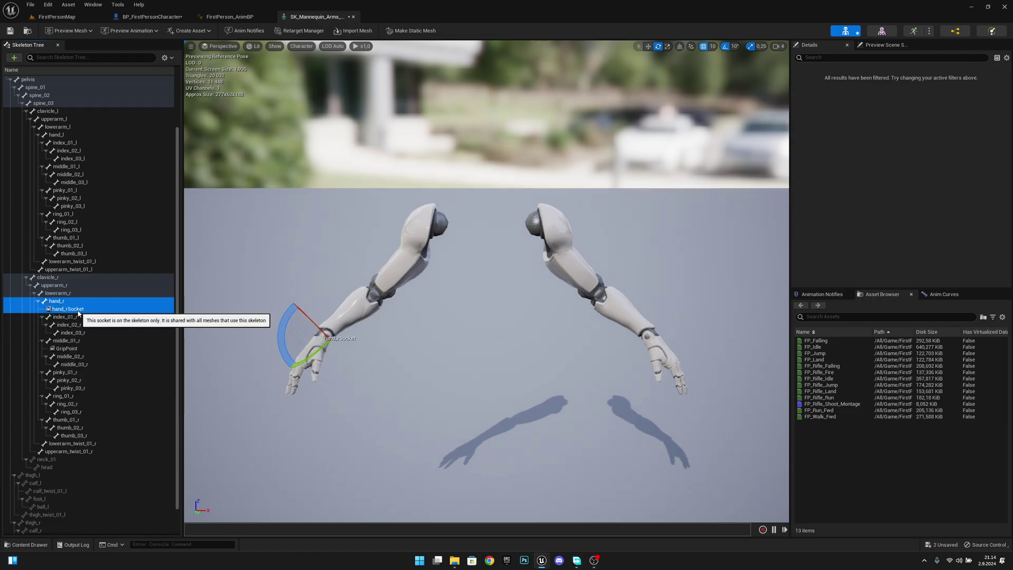
type("Psitol")
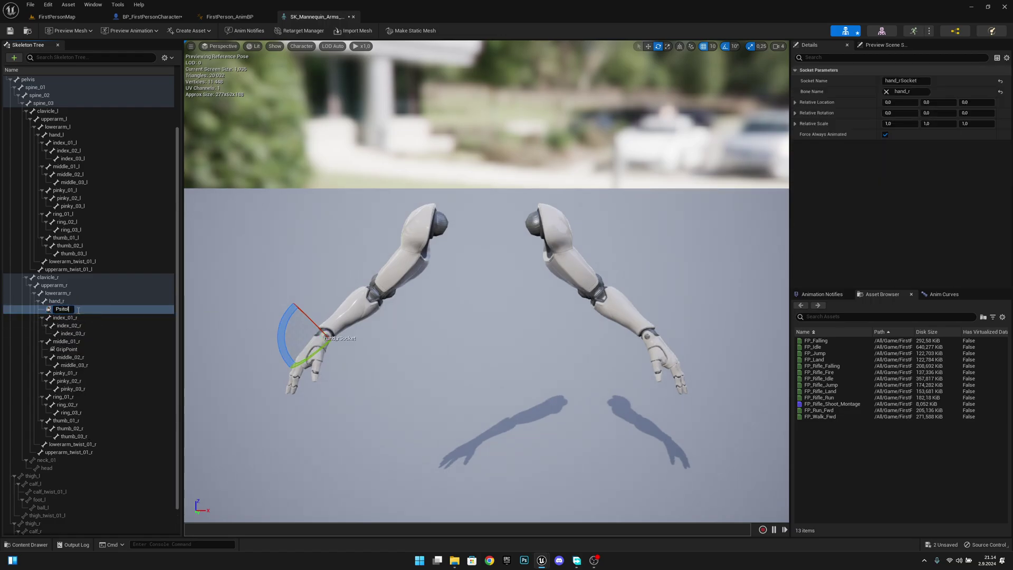
key("Return")
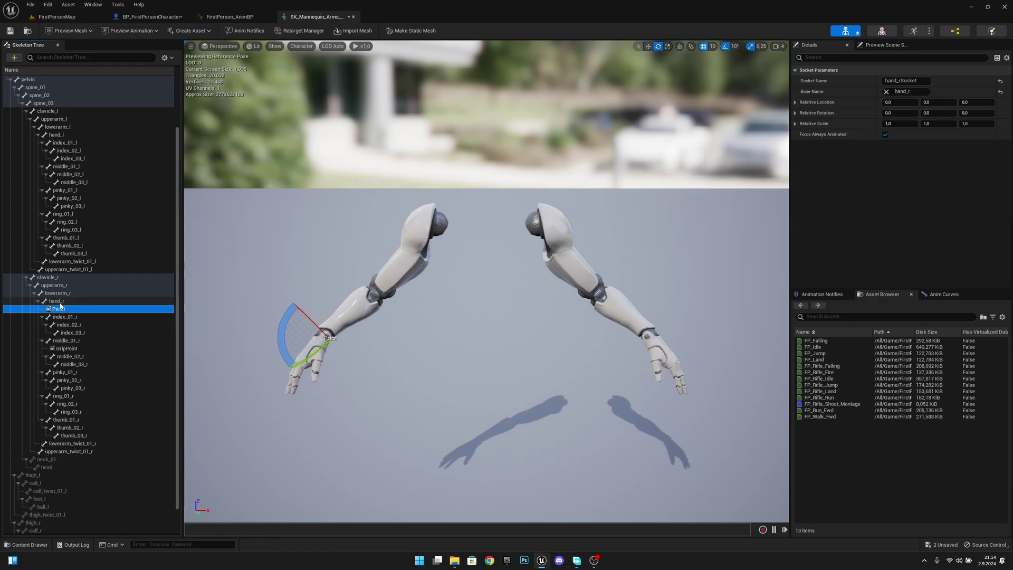
left_click(65, 310)
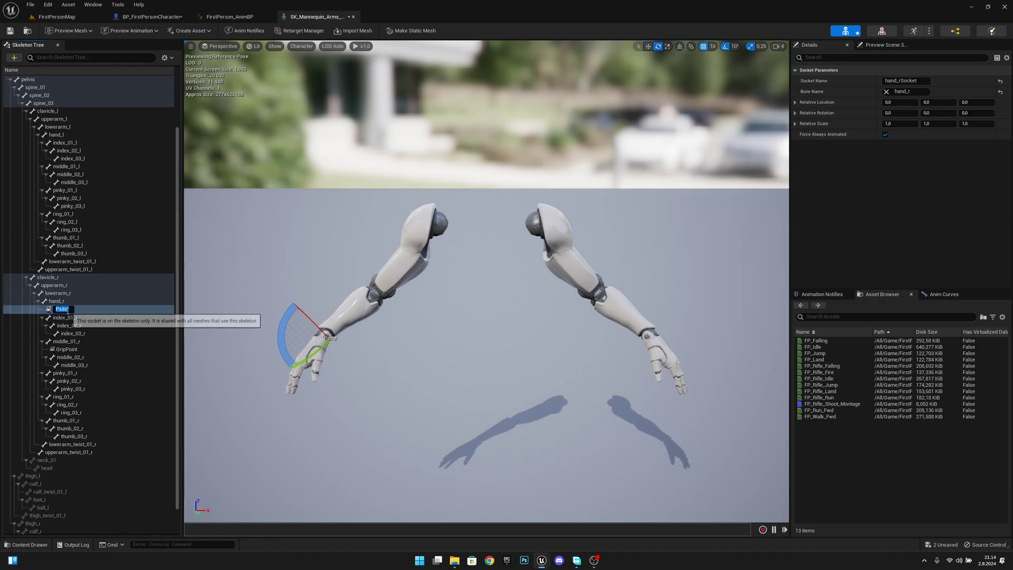
type("Pistol")
key("Return")
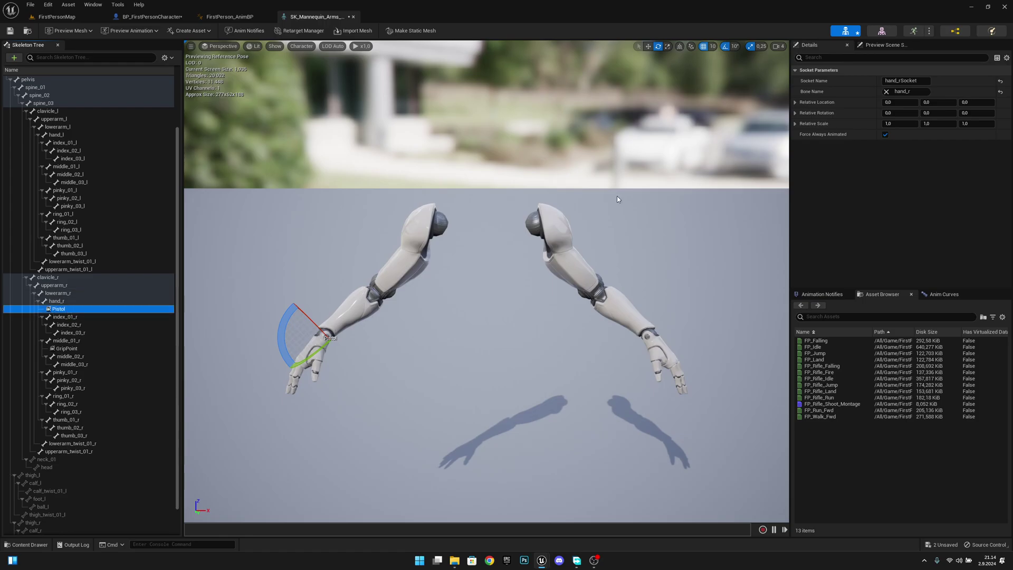
Step: Rotate the Pistol socket to about 30°, -20°, 0° and move it to about -8.1, 0, 2.95 relative to the hand
left_click_drag(317, 355, 341, 323)
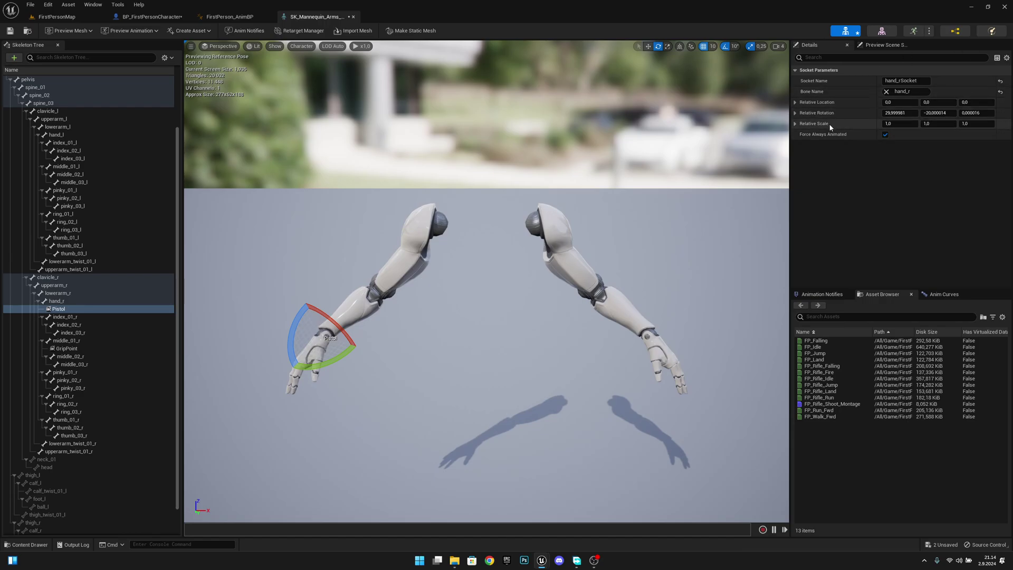
key("w")
left_click_drag(335, 324, 318, 341)
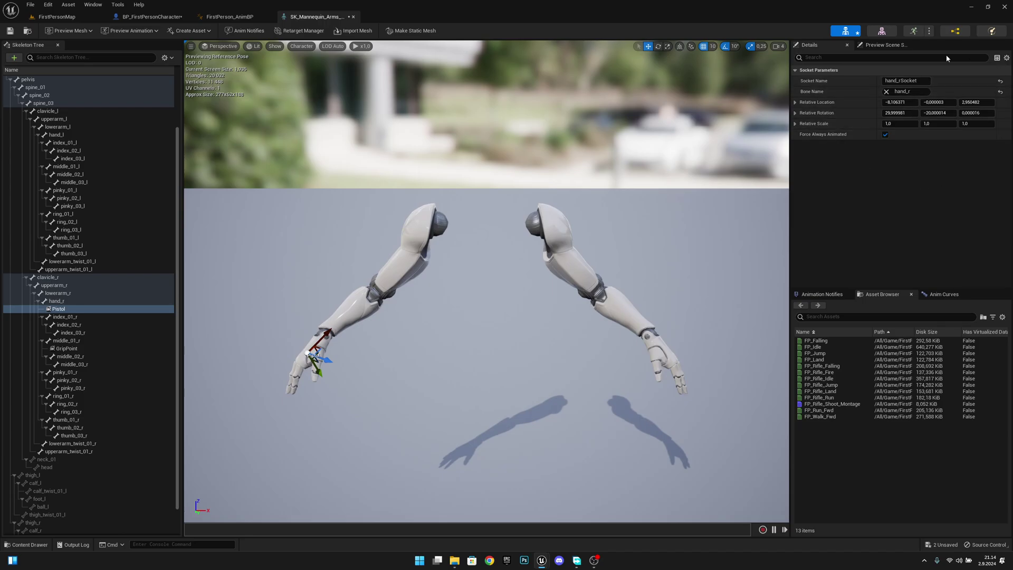
Step: Switch to the FPS_Anim_TUT_YT editor and place the Pistols_B skeletal mesh from MilitaryWeapDark's Weapons folder beside the mannequin
mouse_move(541, 560)
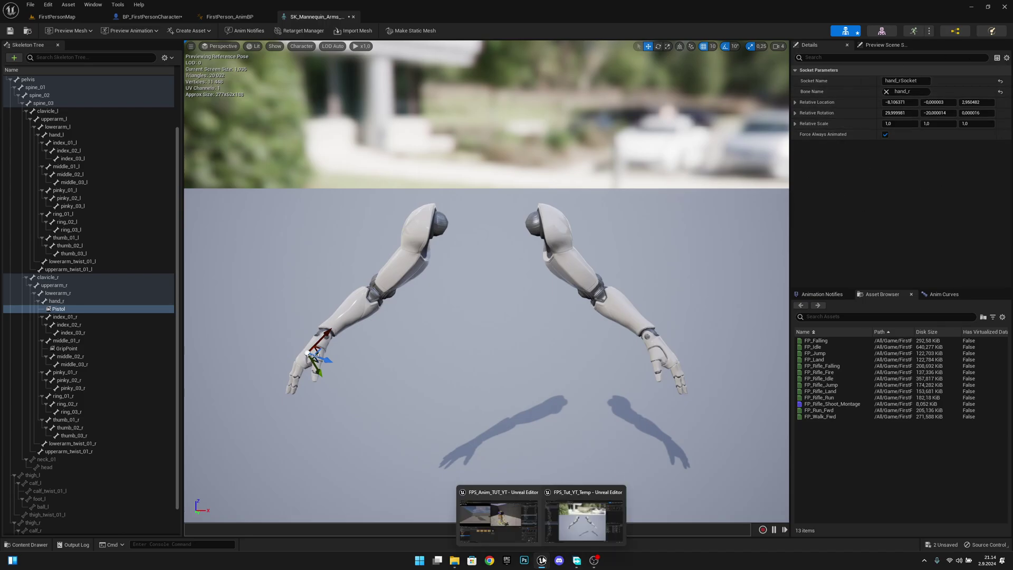
left_click(509, 504)
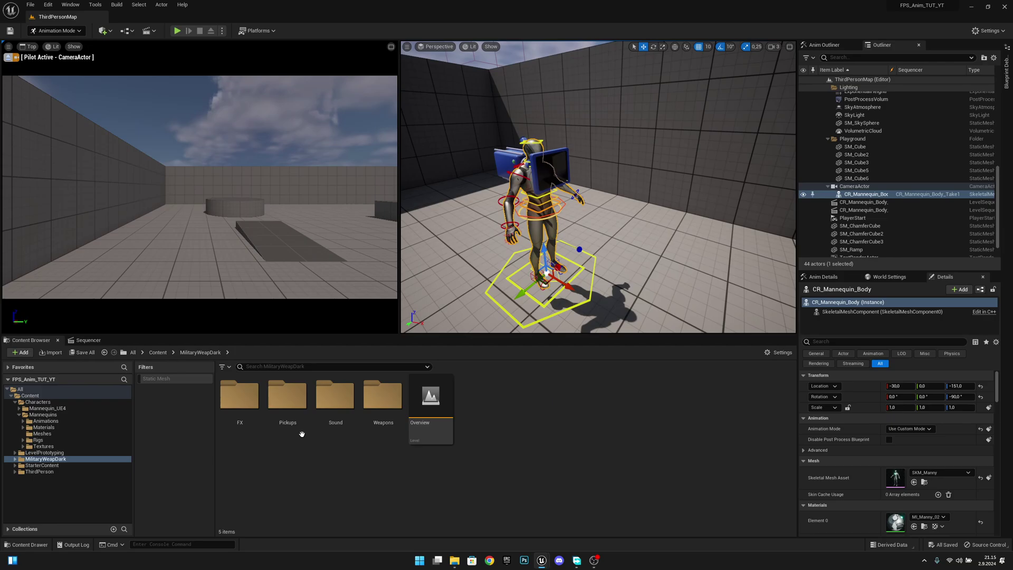
double_click(377, 406)
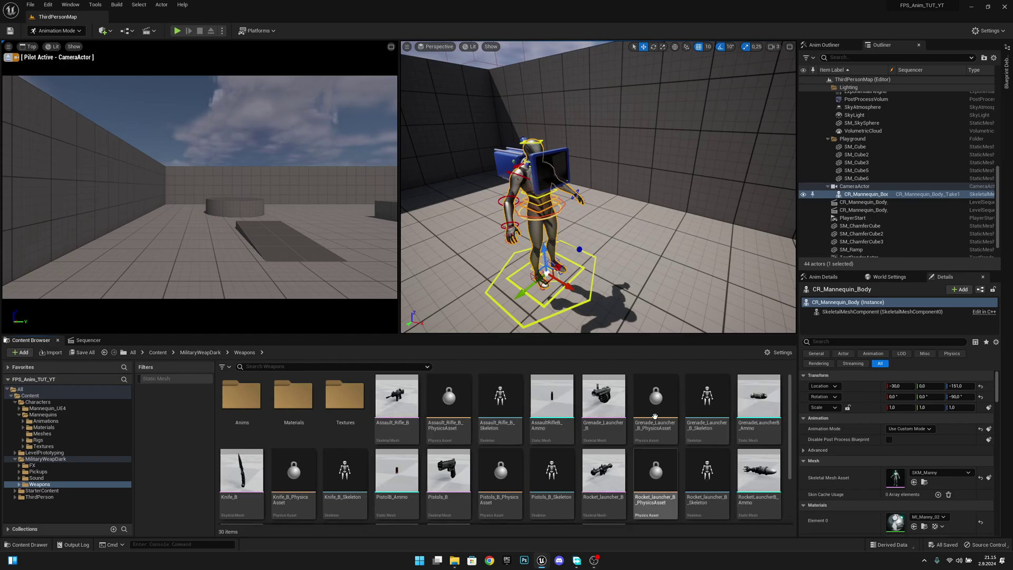
left_click(451, 476)
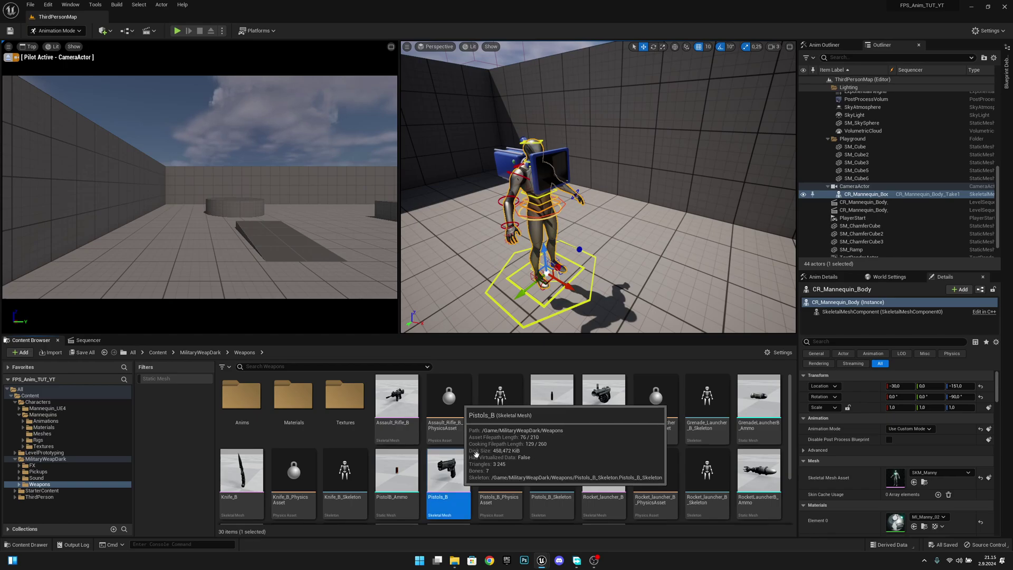
left_click_drag(475, 452, 628, 236)
right_click_drag(628, 235, 604, 227)
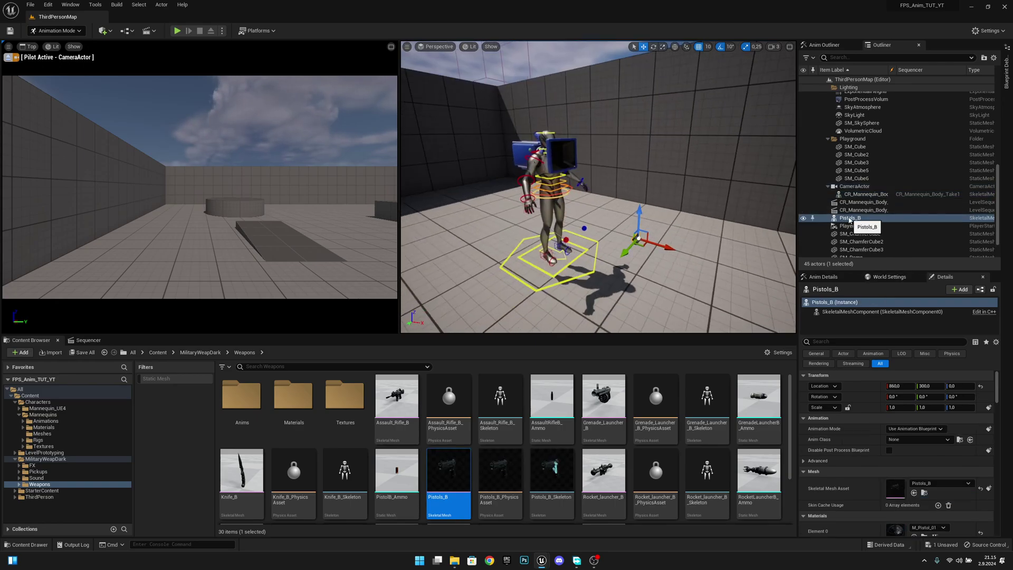
Step: Attach Pistols_B to the CR_Mannequin_Body actor at the hand_r bone
left_click_drag(850, 219, 863, 196)
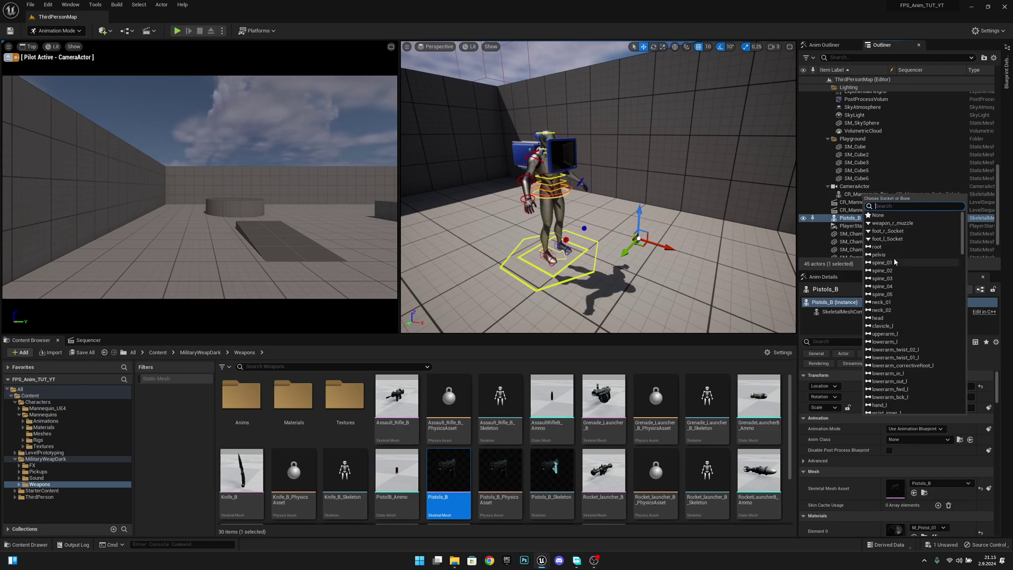
scroll(894, 258, "down", 5)
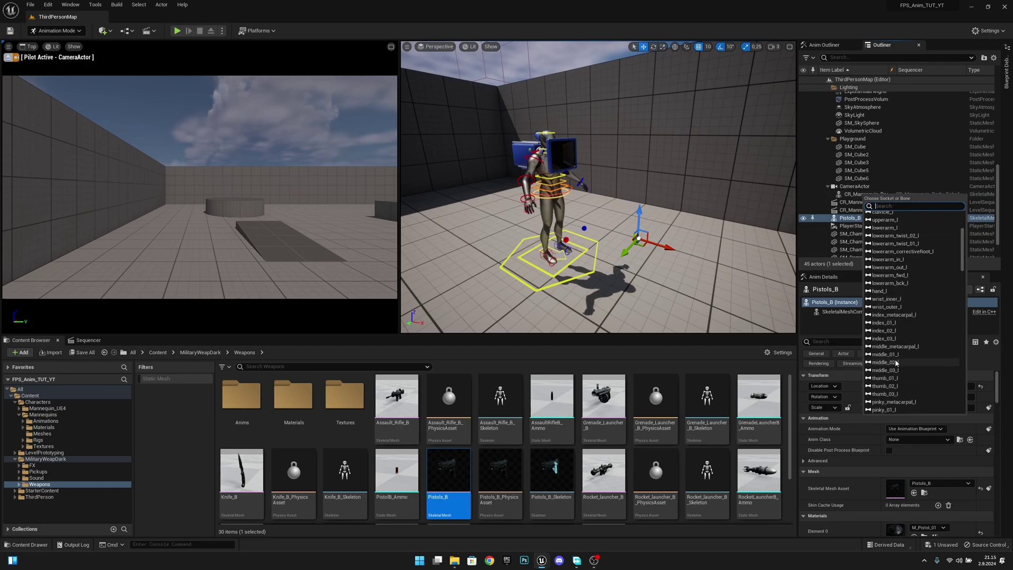
scroll(896, 362, "down", 12)
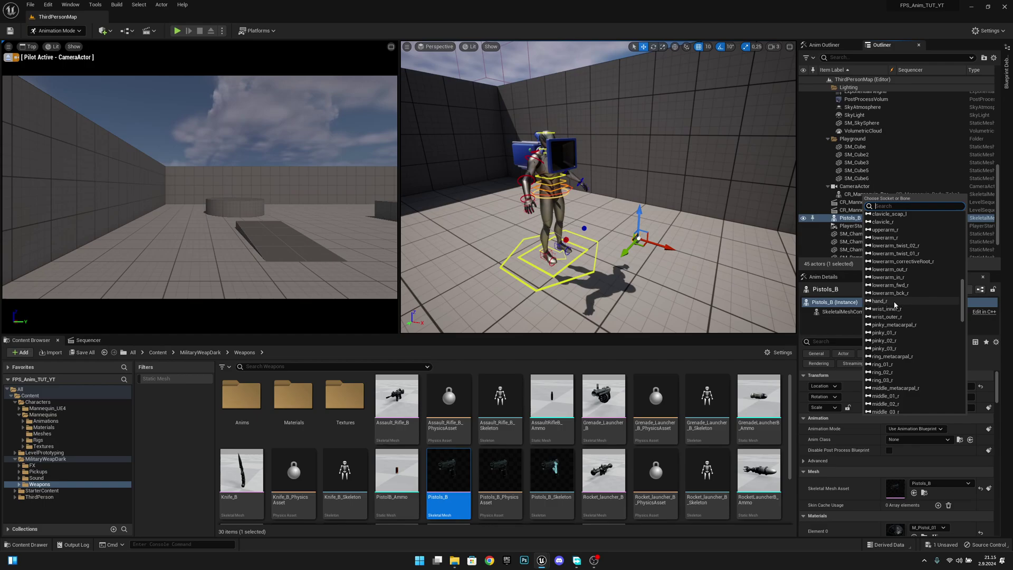
left_click(878, 301)
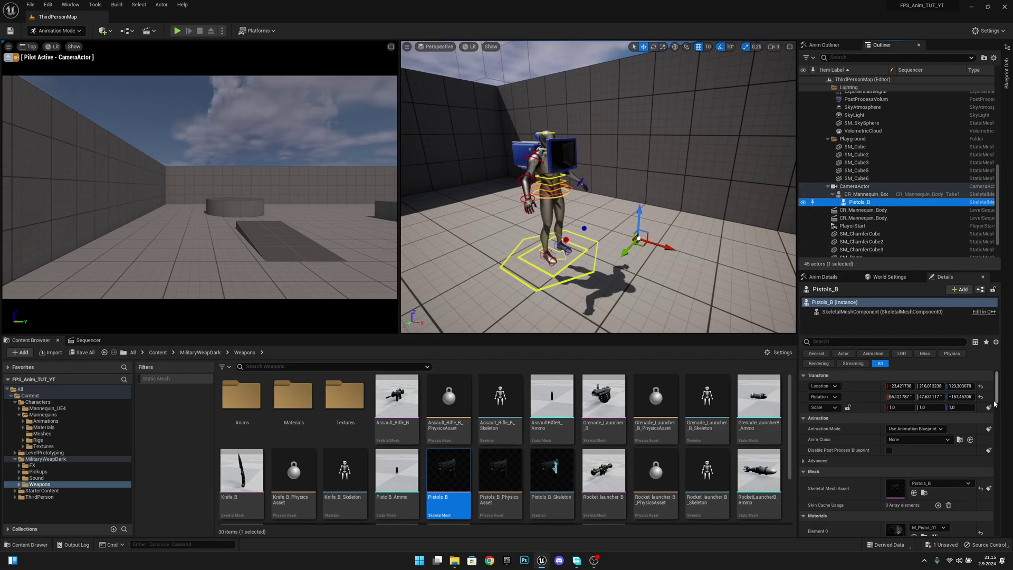
Step: Reset the location and rotation of Pistols_B to zero so it sits at the mannequin's right hand
left_click(979, 386)
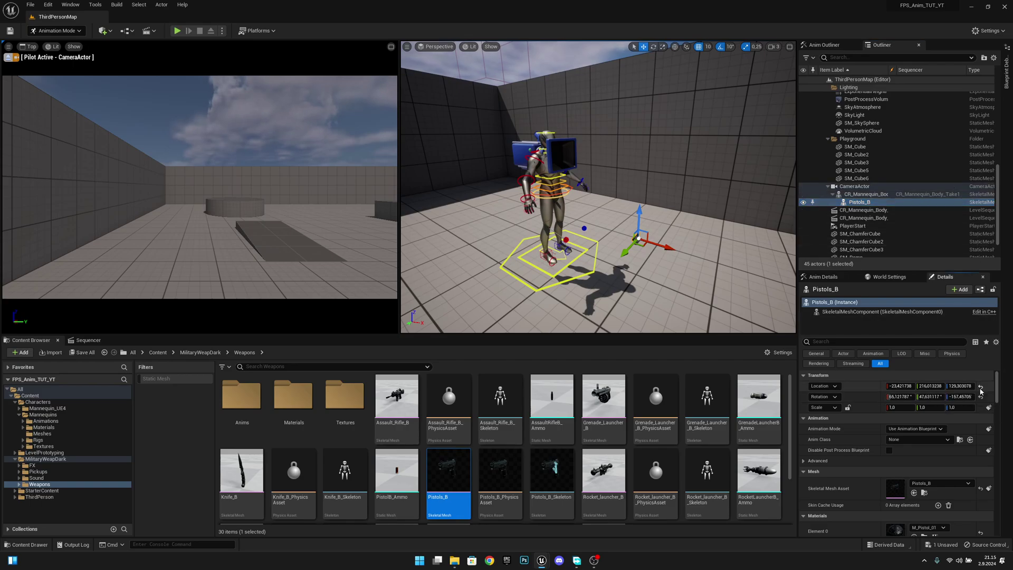
left_click(980, 397)
scroll(658, 193, "up", 8)
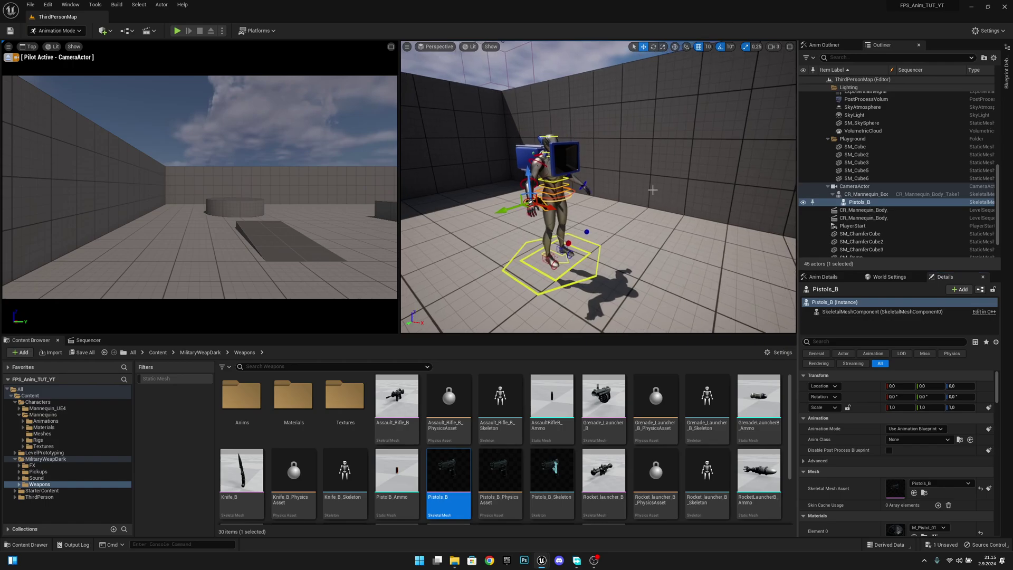
right_click_drag(658, 193, 554, 193)
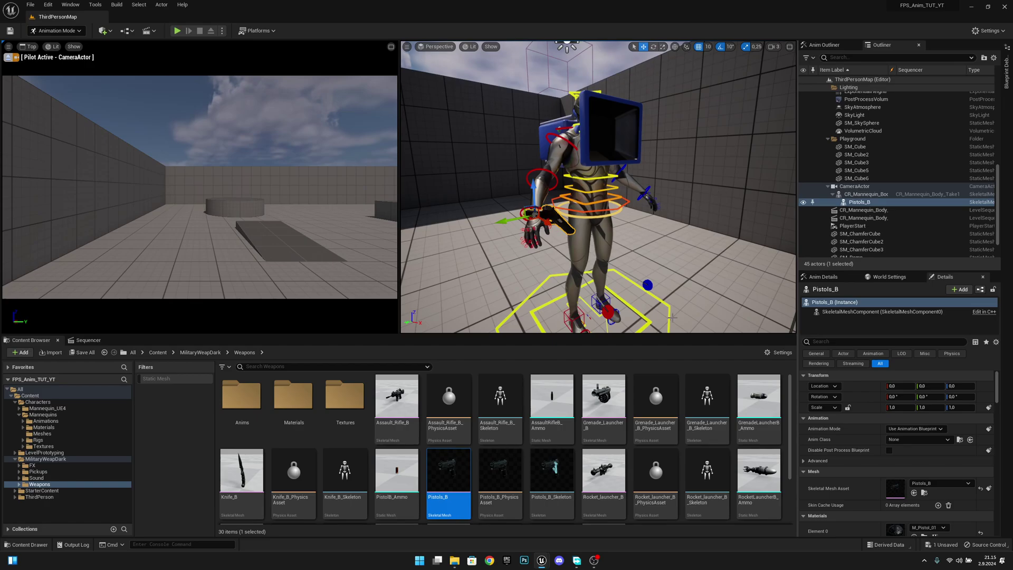
Step: Review the Pistol socket in the FPS_Tut_YT_Temp editor, then minimize it to return to the mannequin level
mouse_move(543, 565)
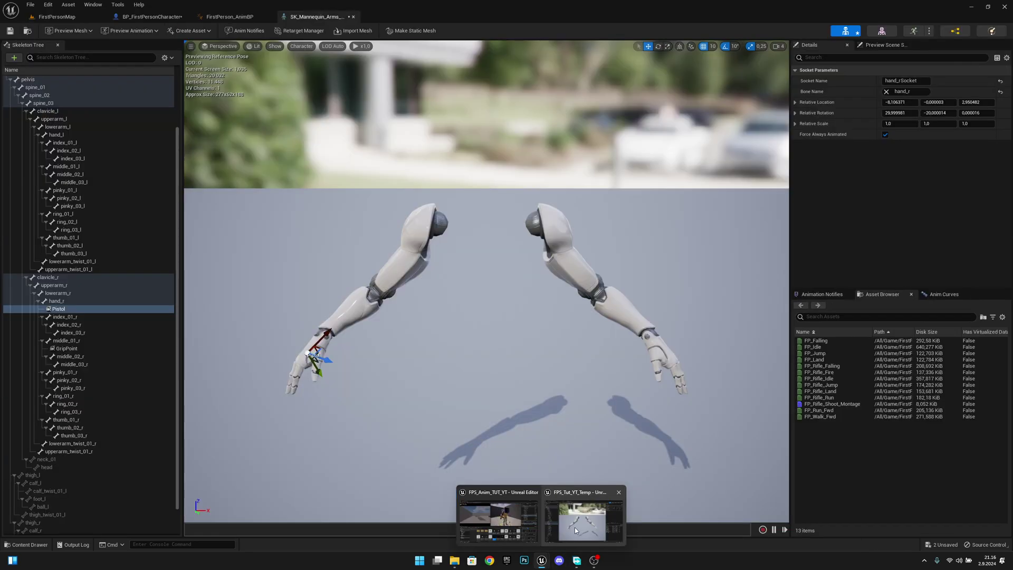
left_click(575, 530)
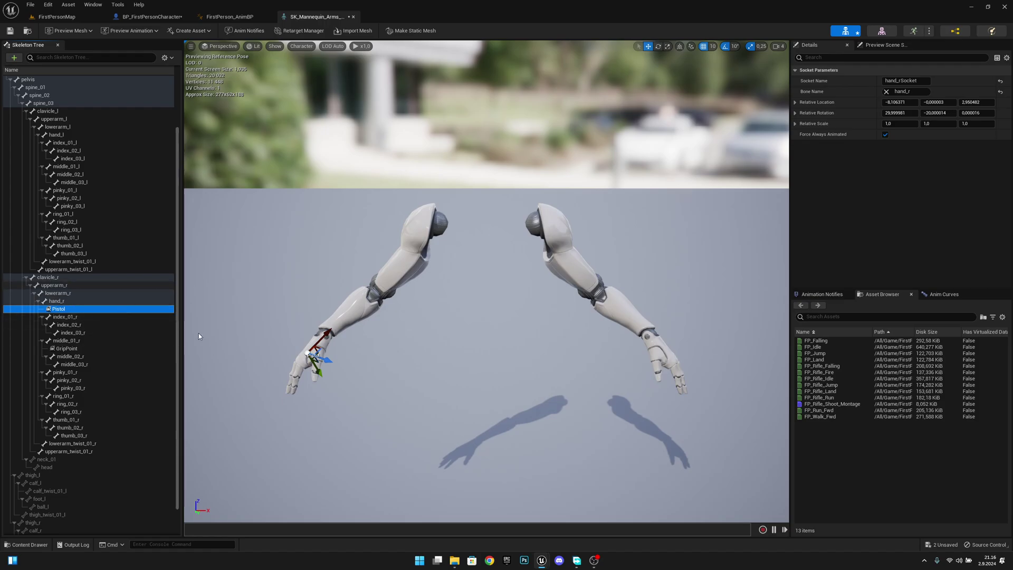
left_click(969, 7)
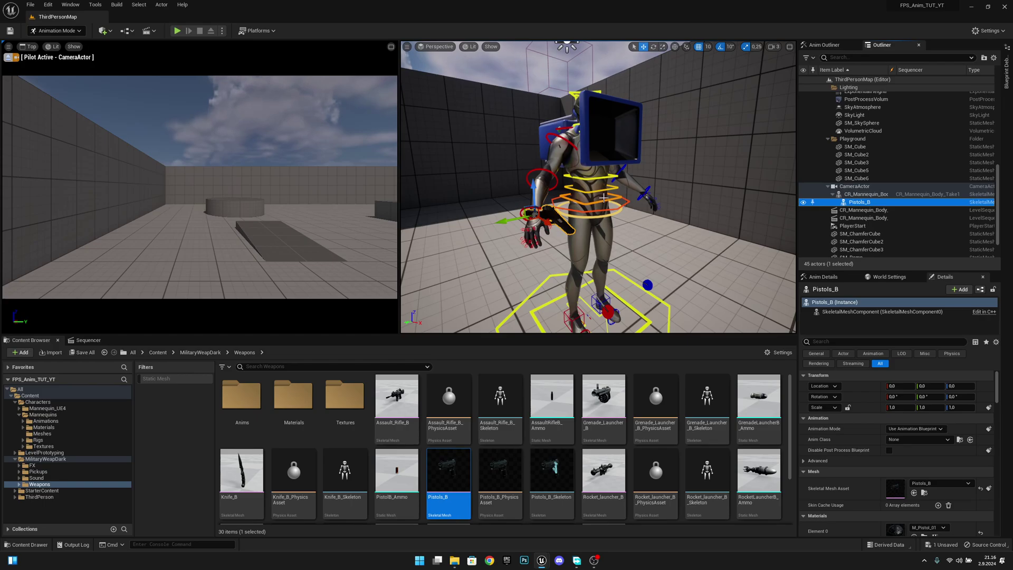
Step: Examine the attached pistol on the mannequin and bring up the Sequencer with the CR_Mannequin_Body_Take1 tracks
right_click_drag(603, 196, 727, 184)
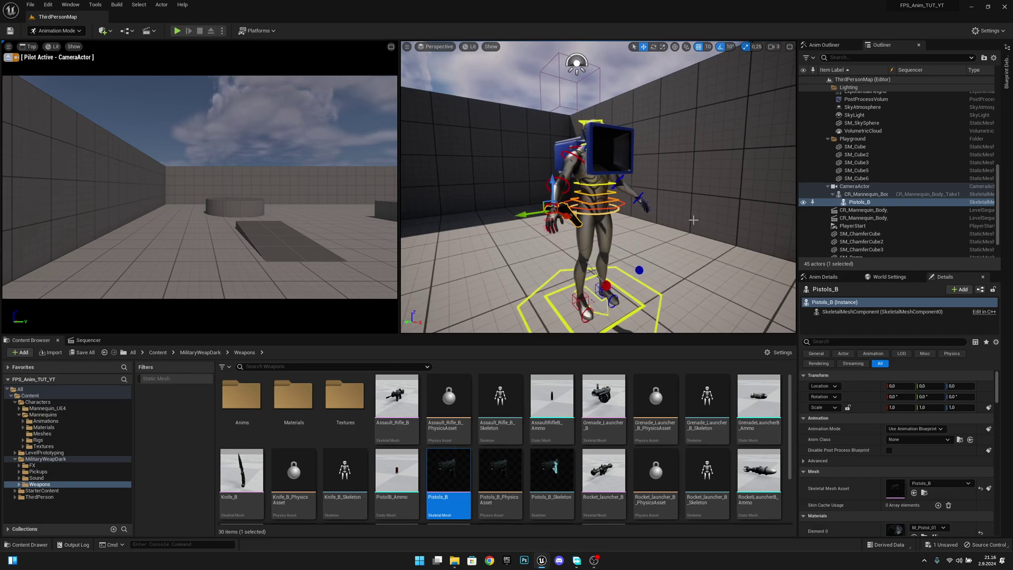
right_click_drag(693, 220, 542, 240)
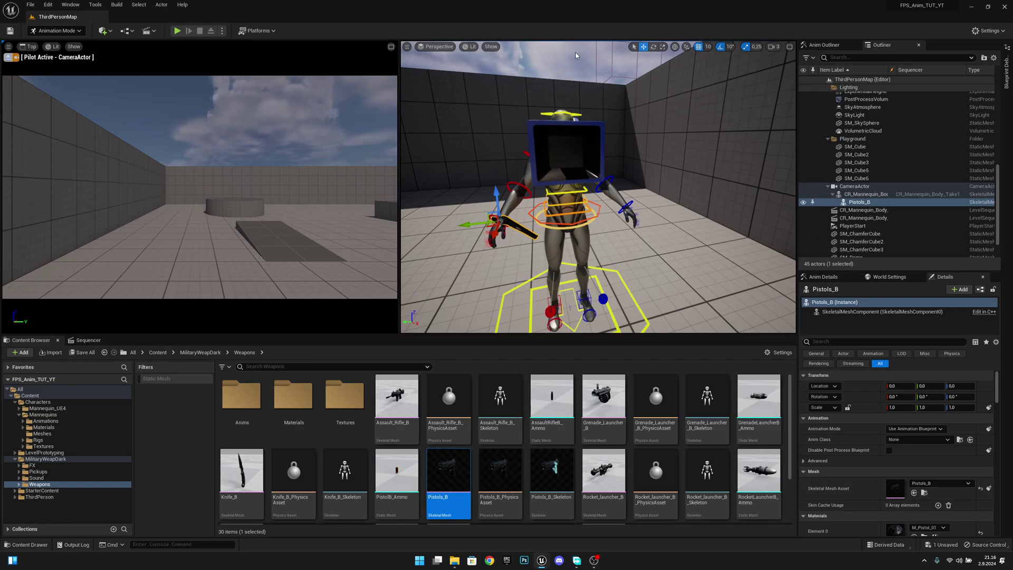
key("a")
right_click_drag(676, 154, 712, 164)
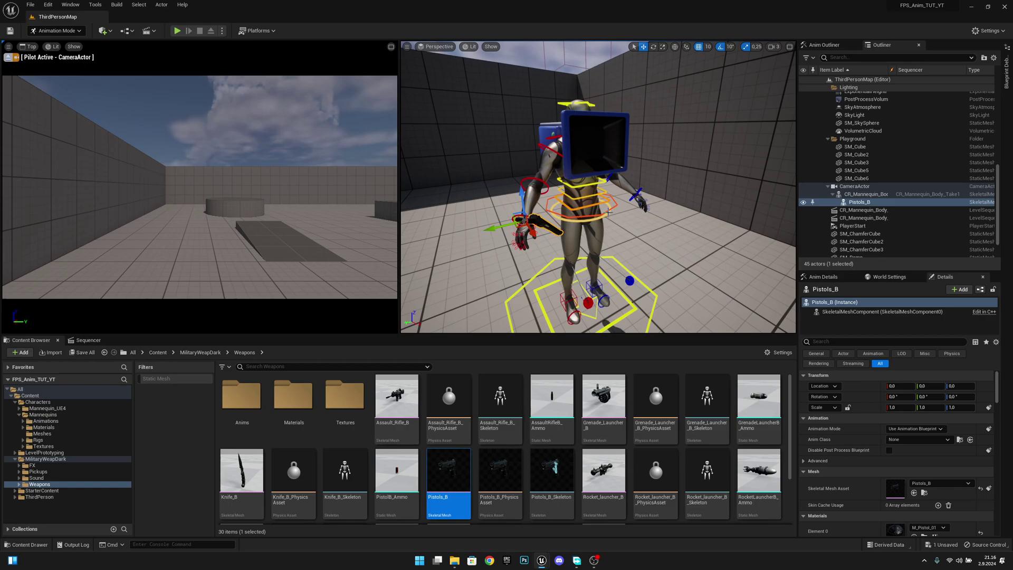
left_click(100, 343)
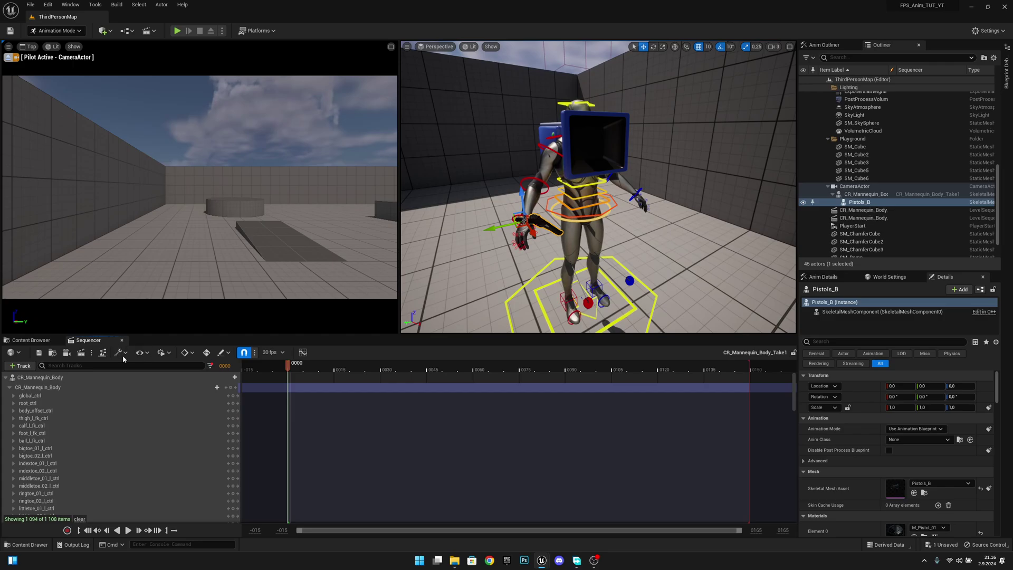
Step: Turn on the left arm's FK/IK switch (arm_l_fk_ik_switch) under global_ctrl
left_click(14, 395)
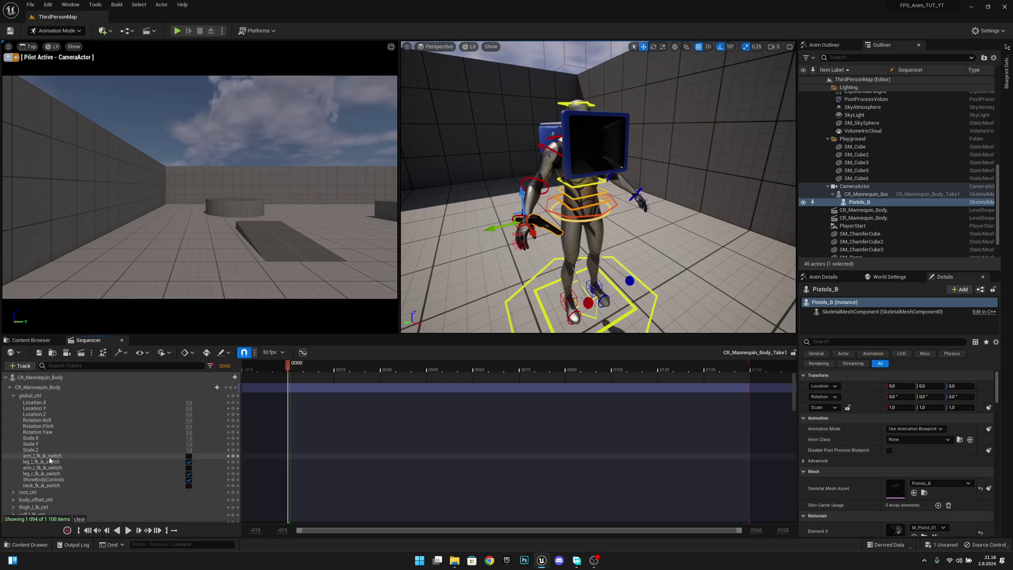
left_click(188, 456)
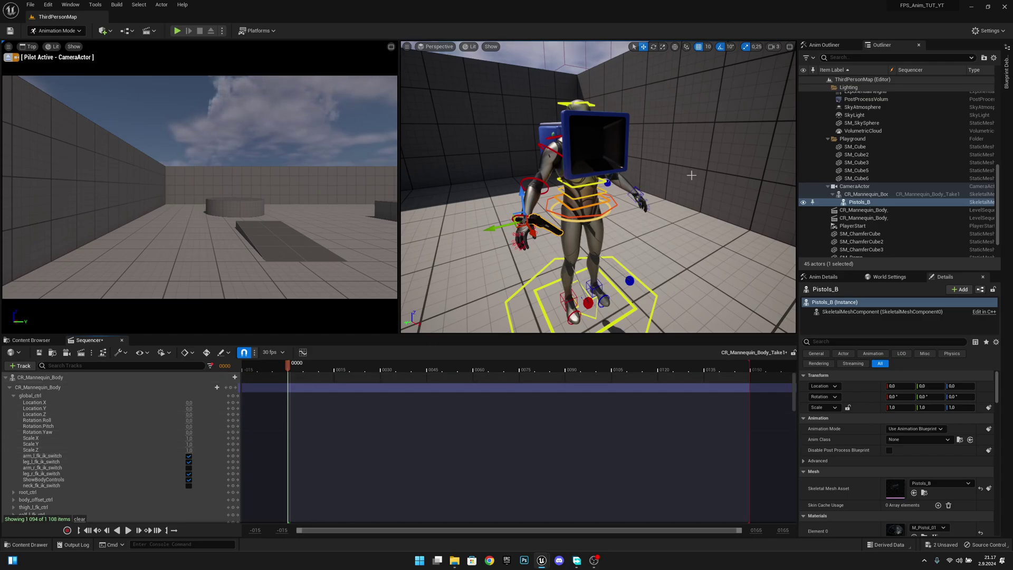
Step: Try moving the left-hand IK control hand_l_ik_ctrl to test the arm, and undo the move
right_click_drag(626, 206, 527, 209)
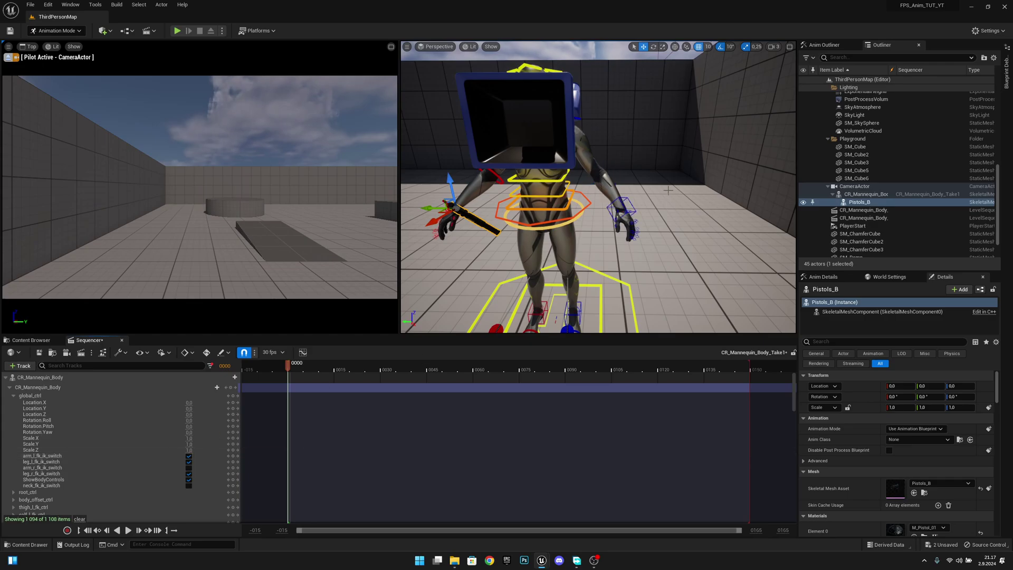
left_click(627, 208)
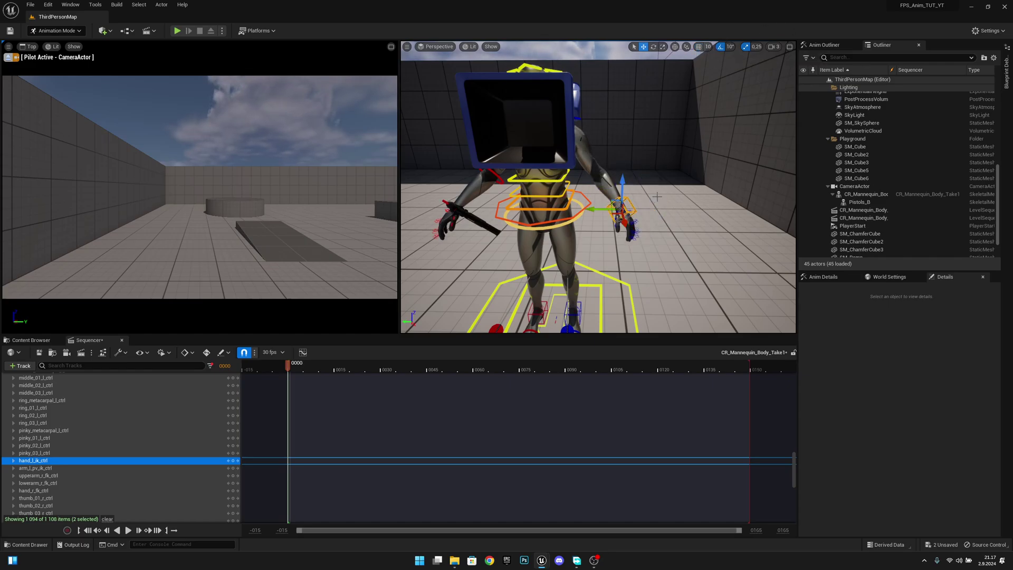
left_click_drag(607, 212, 629, 166)
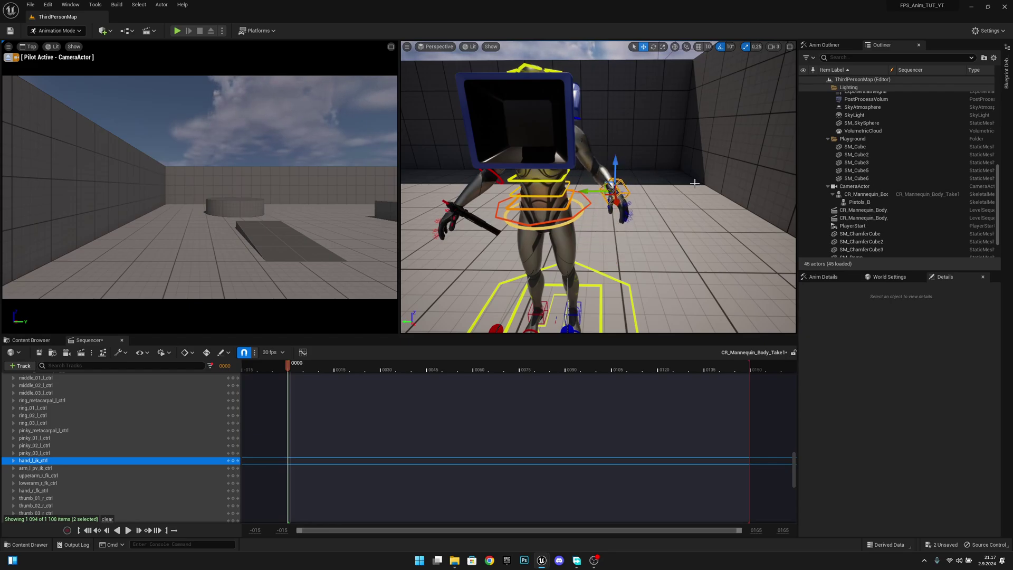
key("ctrl+z")
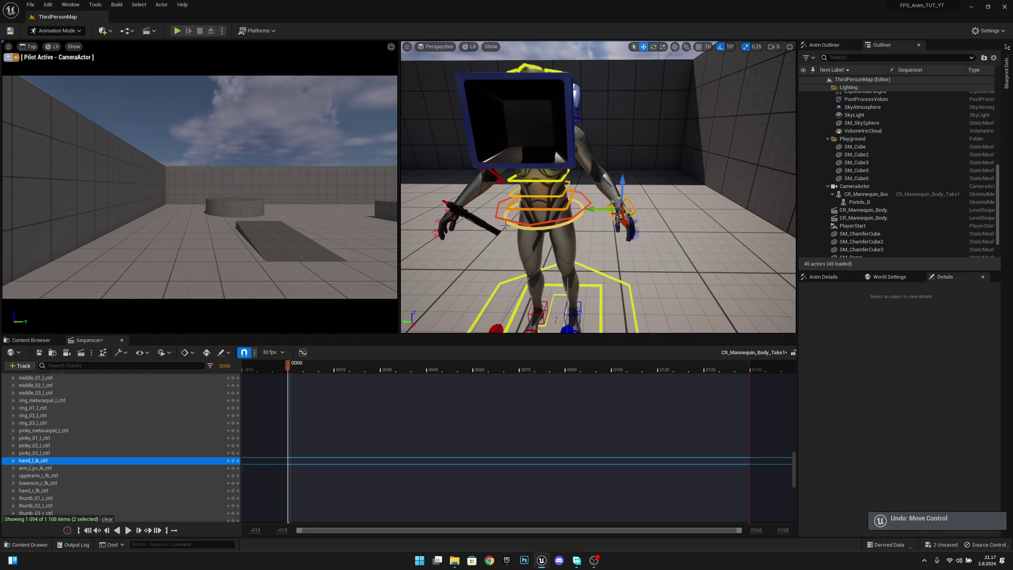
Step: Turn on the right arm's FK/IK switch (arm_r_fk_ik_switch) under global_ctrl
scroll(770, 437, "up", 3)
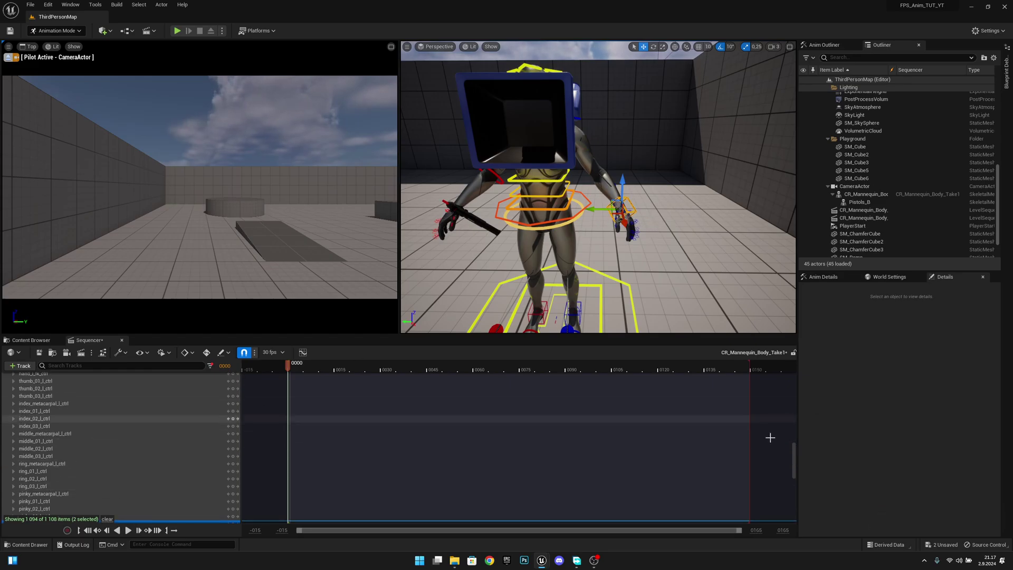
scroll(159, 448, "up", 10)
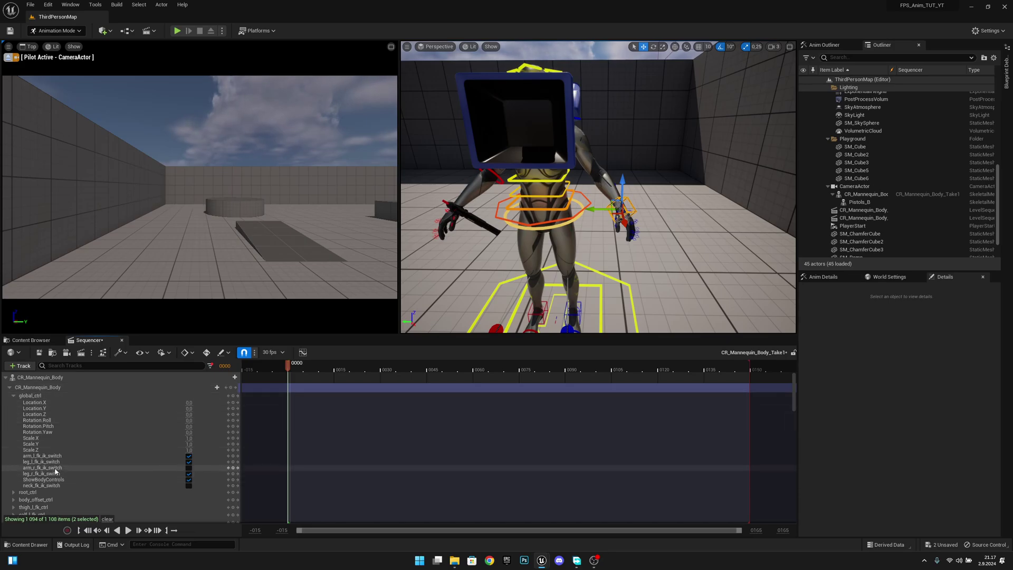
left_click(189, 468)
Step: Try raising hand_r_ik_ctrl with the pistol in front of the mannequin's camera
right_click_drag(598, 187, 521, 236)
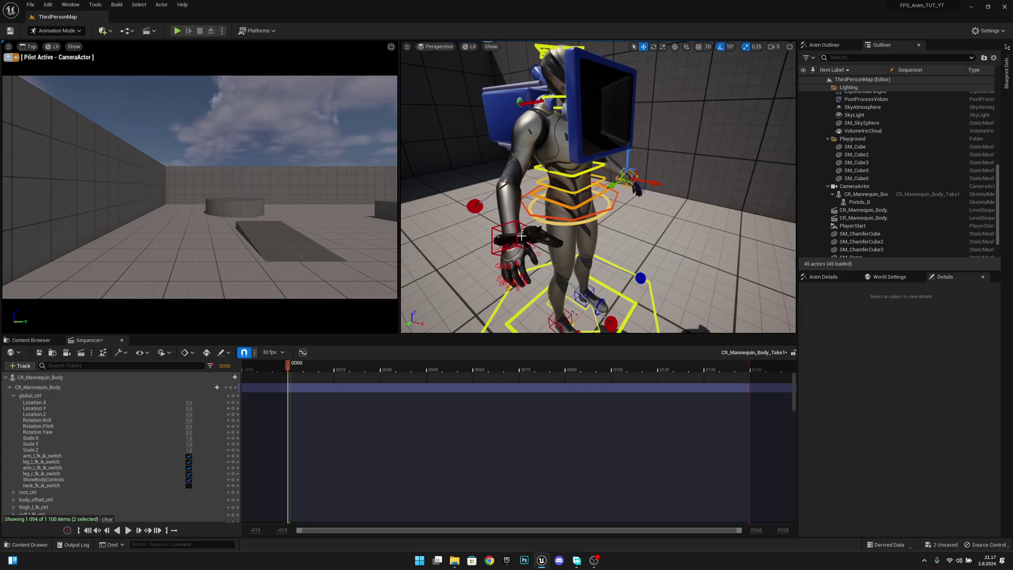
left_click(507, 238)
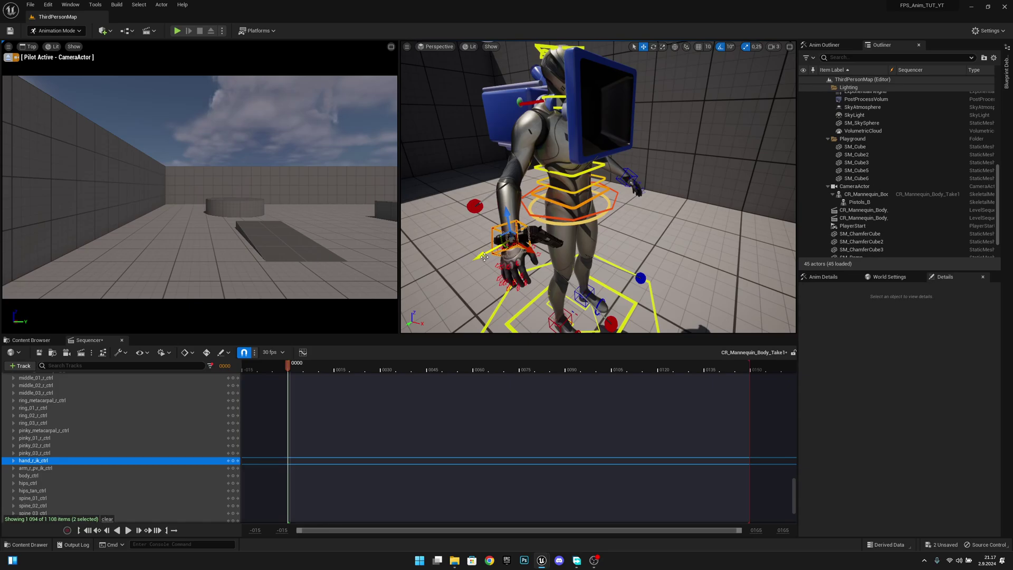
left_click_drag(488, 256, 618, 172)
left_click_drag(632, 136, 633, 112)
left_click_drag(656, 148, 662, 147)
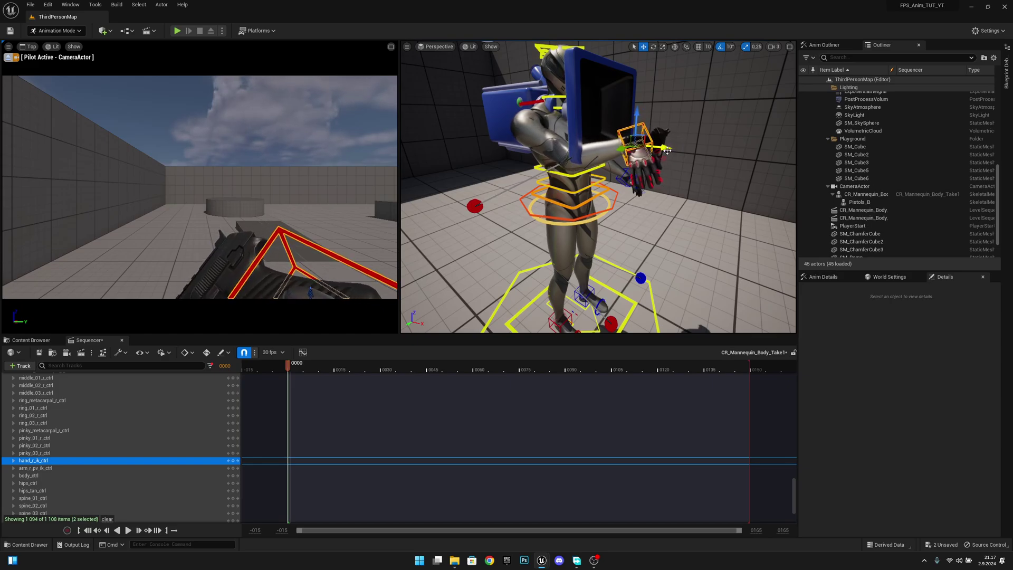
Step: Try rotating, moving and scaling hand_r_ik_ctrl in front of the camera, and undo the right-hand edits
right_click_drag(667, 151, 611, 179)
key("e")
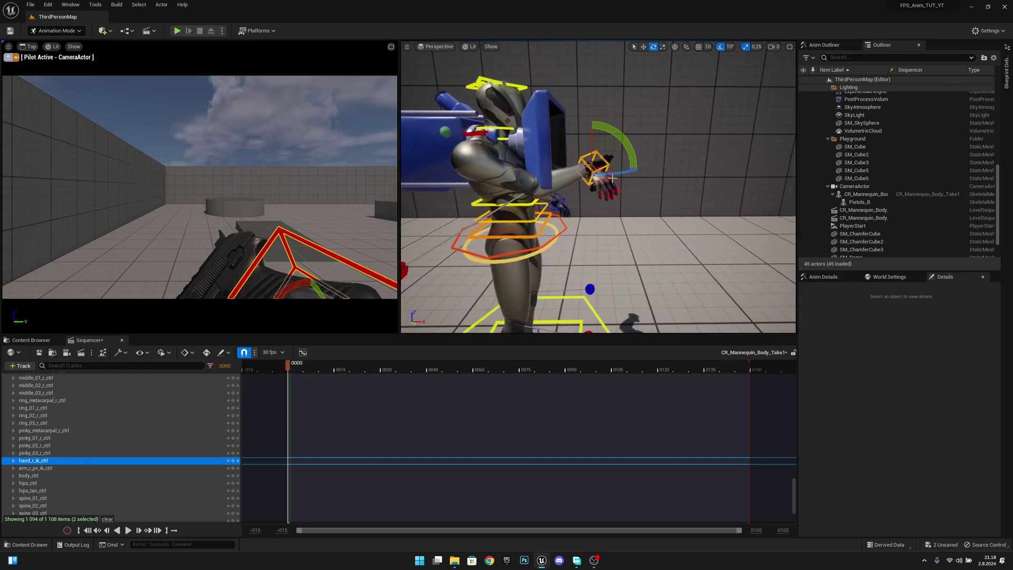
left_click_drag(606, 129, 638, 136)
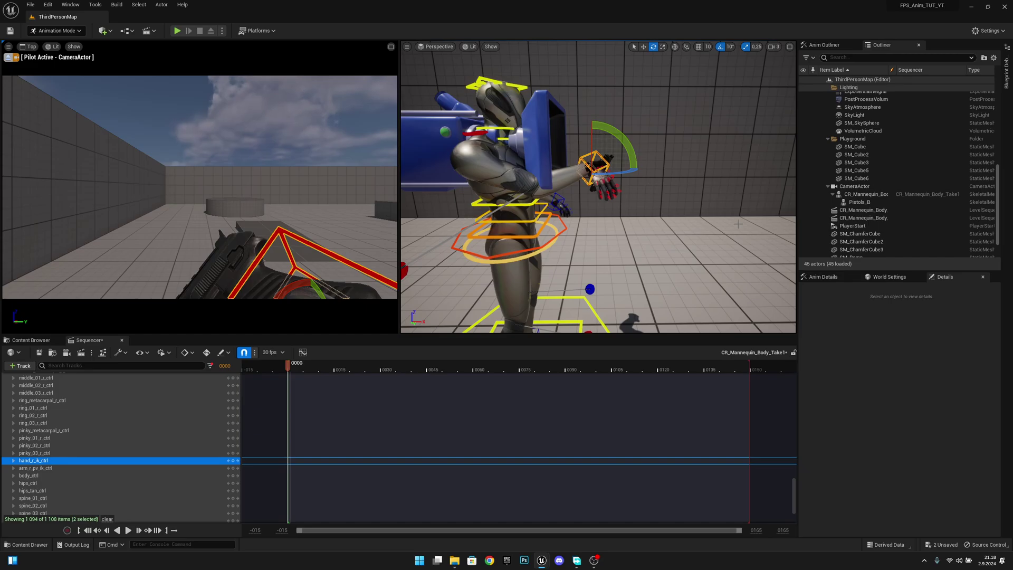
key("w")
left_click_drag(617, 169, 655, 169)
key("e")
key("r")
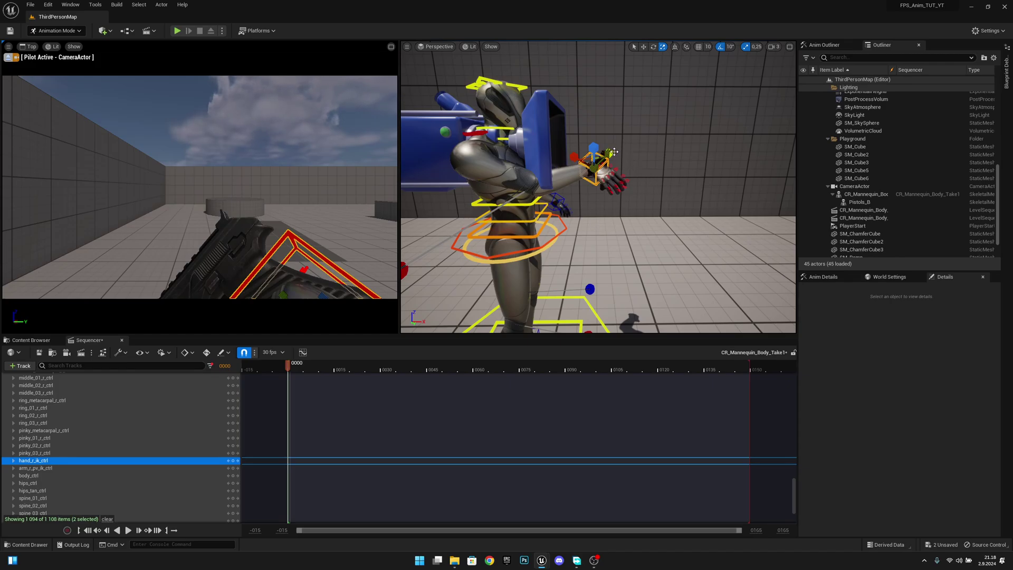
mouse_move(614, 152)
left_mouse_down()
mouse_move(606, 167)
mouse_move(601, 161)
left_mouse_up()
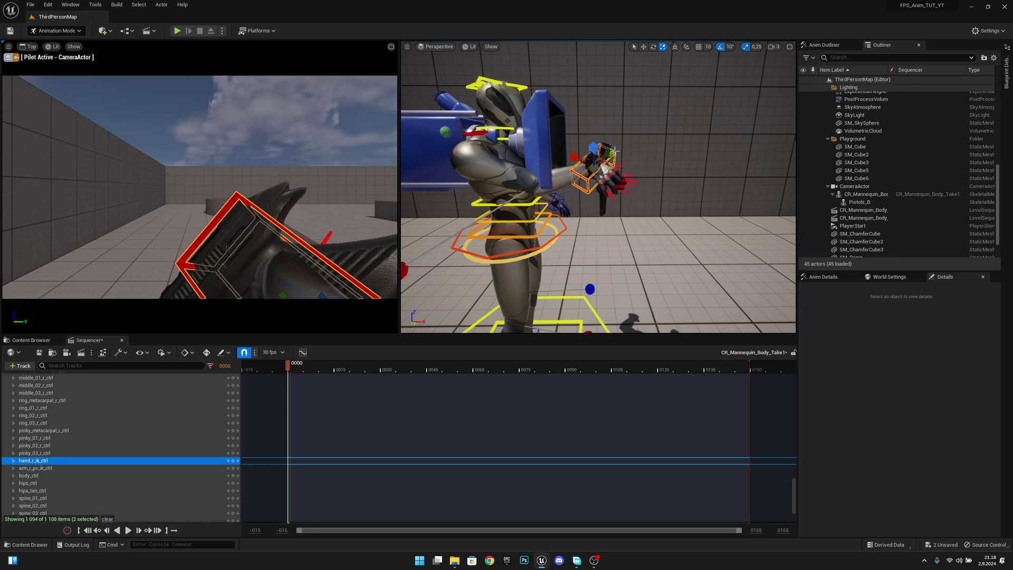
key("ctrl+z")
Step: Move hand_r_ik_ctrl up and forward to bring the right hand and pistol into the piloted camera's view
mouse_move(646, 193)
right_mouse_down()
mouse_move(596, 204)
mouse_move(646, 193)
right_mouse_up()
key("w")
mouse_move(537, 235)
right_mouse_down()
mouse_move(575, 232)
mouse_move(537, 236)
right_mouse_up()
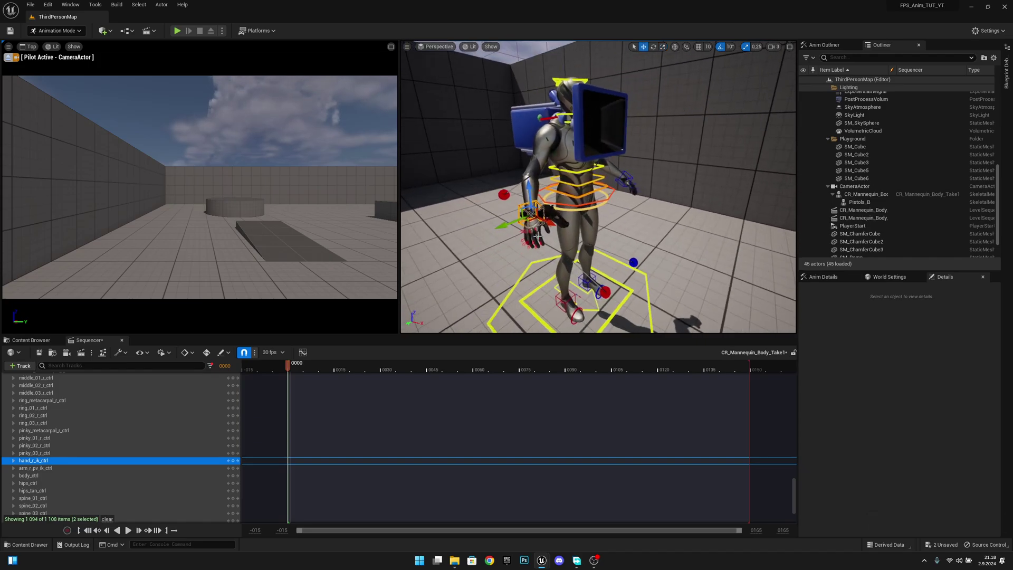
left_click_drag(509, 224, 591, 195)
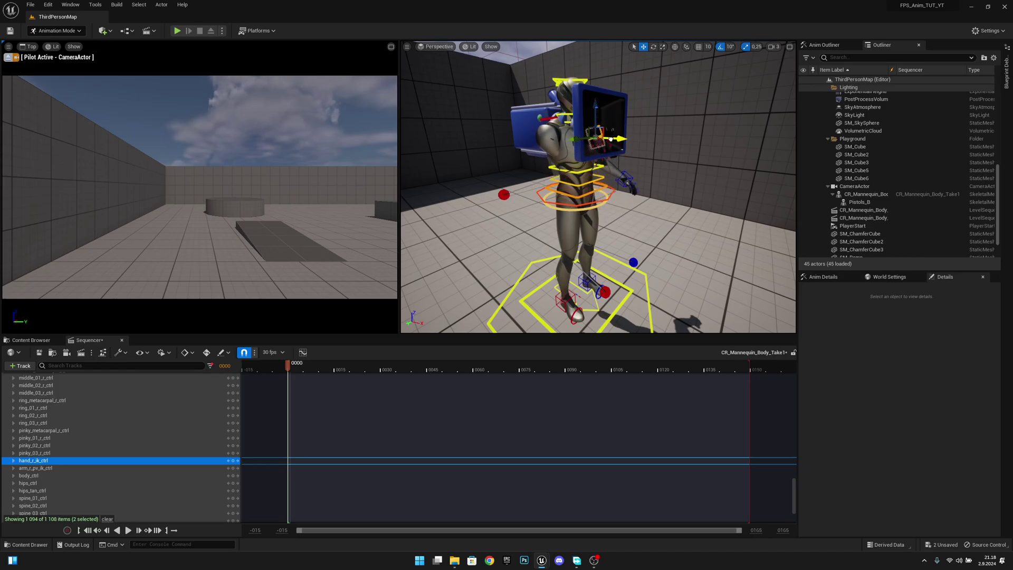
mouse_move(610, 139)
left_mouse_down()
mouse_move(641, 130)
mouse_move(631, 125)
mouse_move(617, 150)
mouse_move(603, 153)
left_mouse_up()
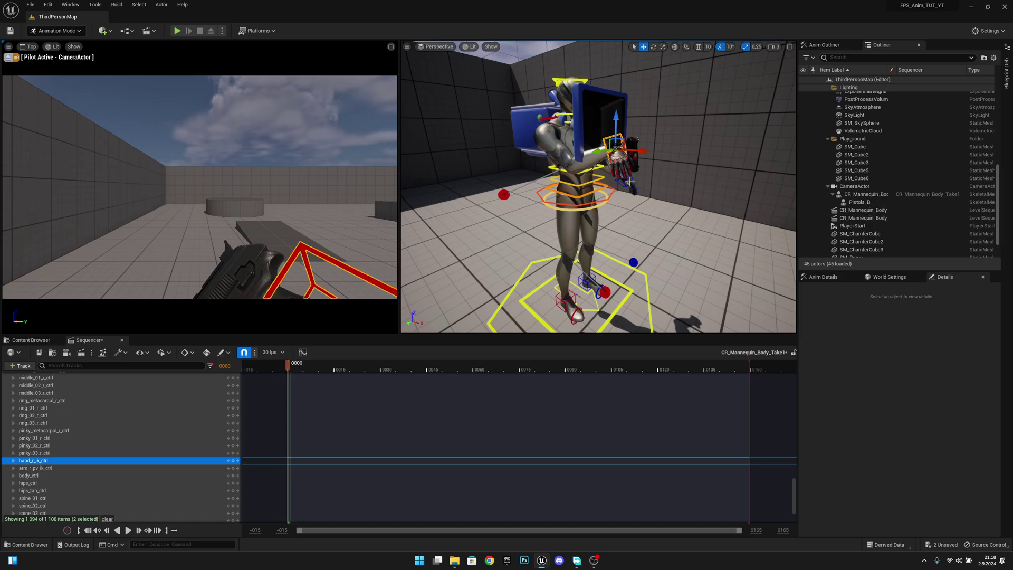
Step: Rotate hand_r_ik_ctrl about 70 degrees so the fingers point forward, and reposition the hand within the camera view
right_click_drag(629, 181, 650, 180)
left_click_drag(600, 114, 606, 130)
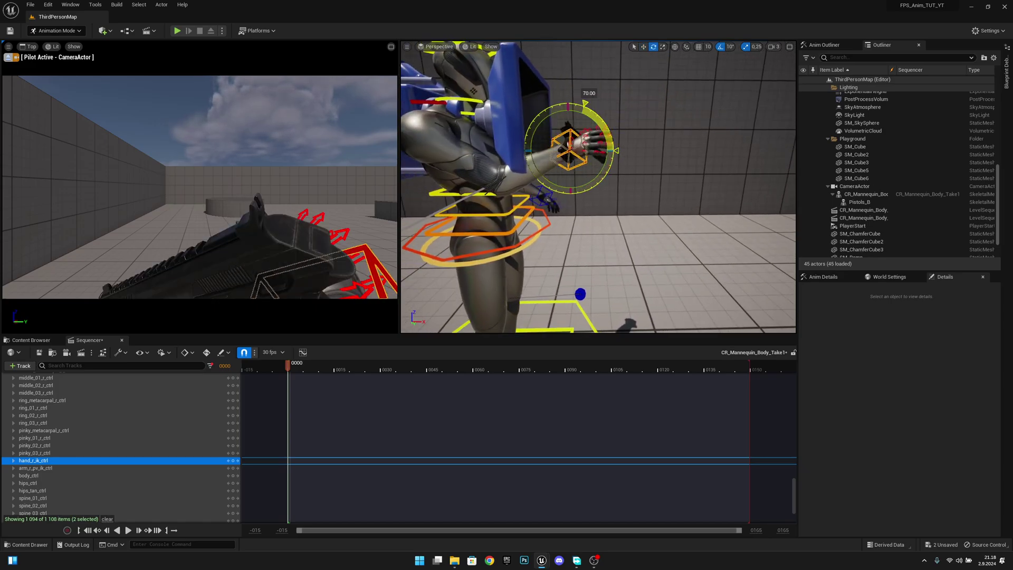
right_click_drag(751, 168, 729, 179)
key("w")
left_click_drag(653, 191, 844, 206)
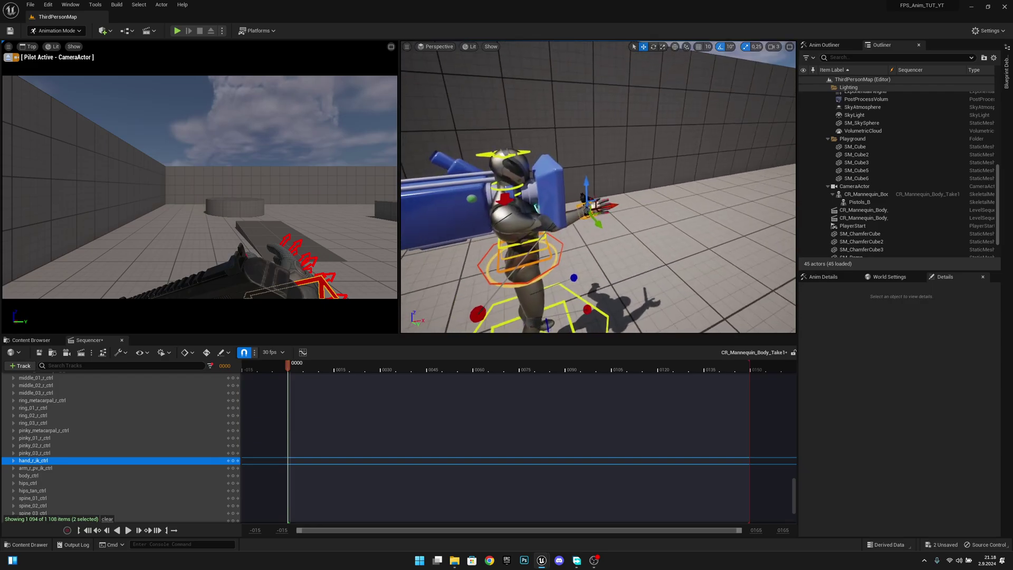
Step: Select Pistols_B and rotate it so its barrel points forward from the right hand
left_click_drag(598, 187, 705, 192, "alt")
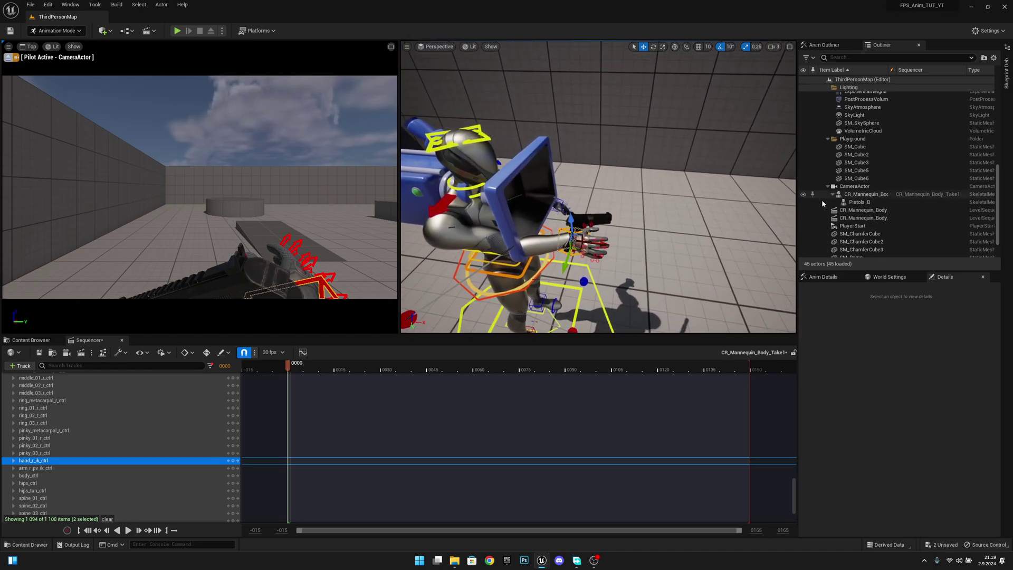
left_click(858, 202)
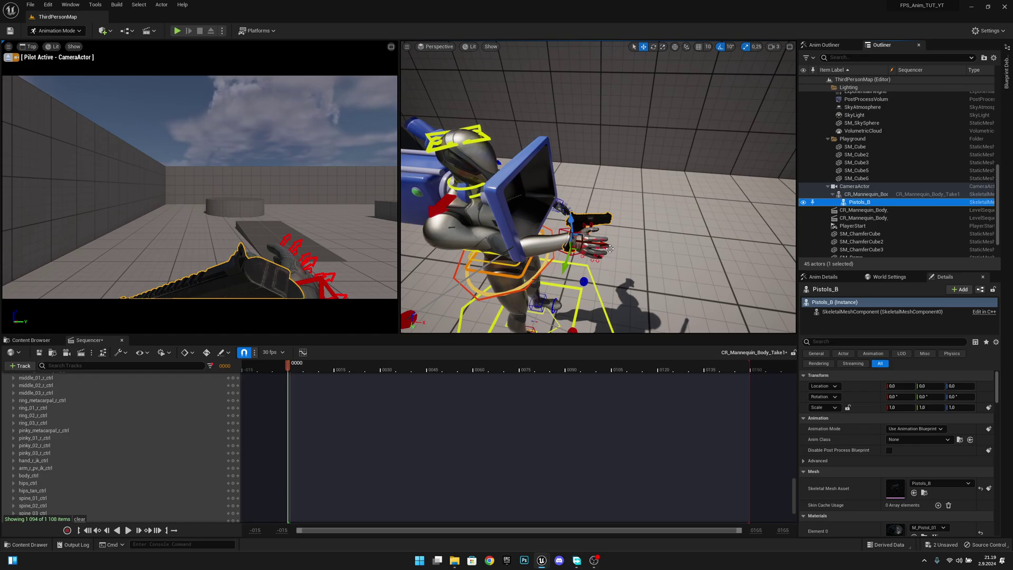
key("e")
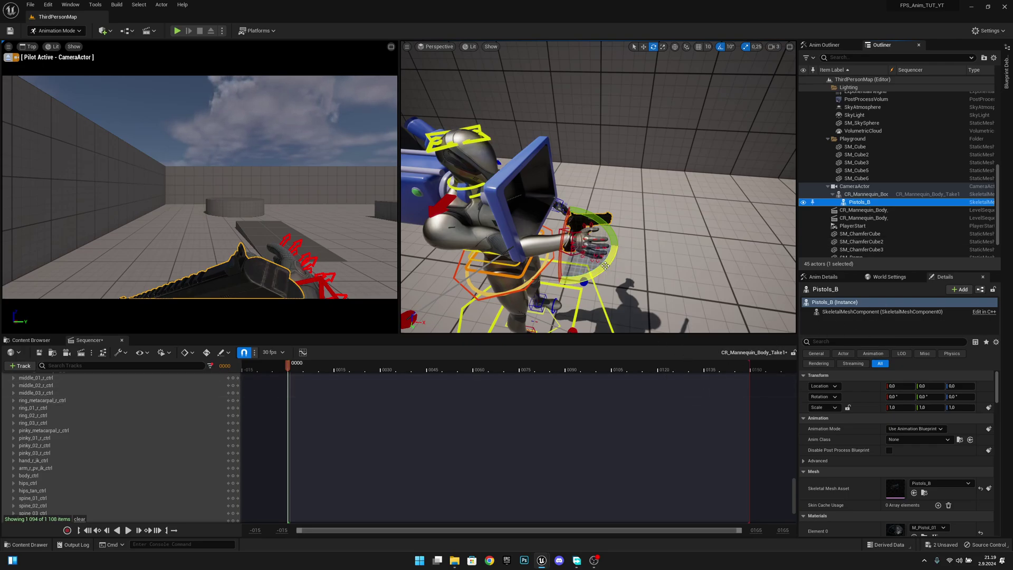
left_click_drag(604, 265, 616, 228)
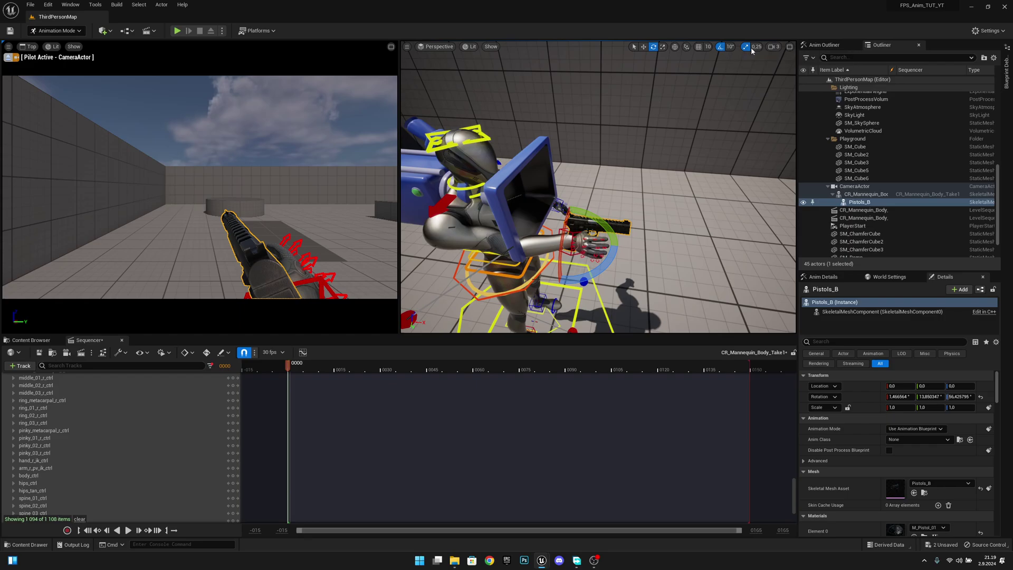
Step: Turn off rotation snapping and fit Pistols_B into the palm at location about -7.2, 5.5, -0.4 and rotation about 2.5°, 33.5°, 57.1°
left_click(720, 46)
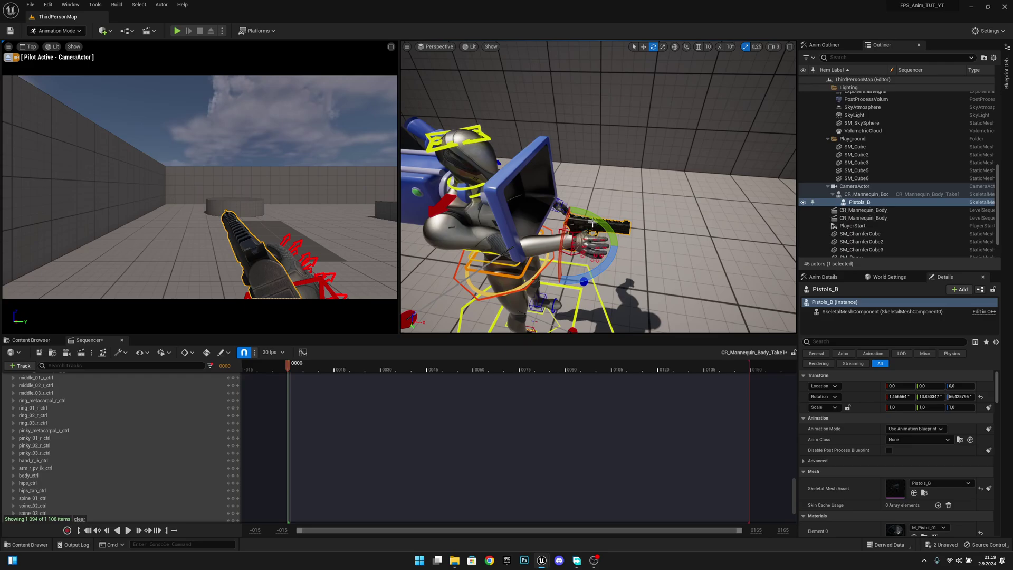
left_click_drag(560, 256, 613, 247)
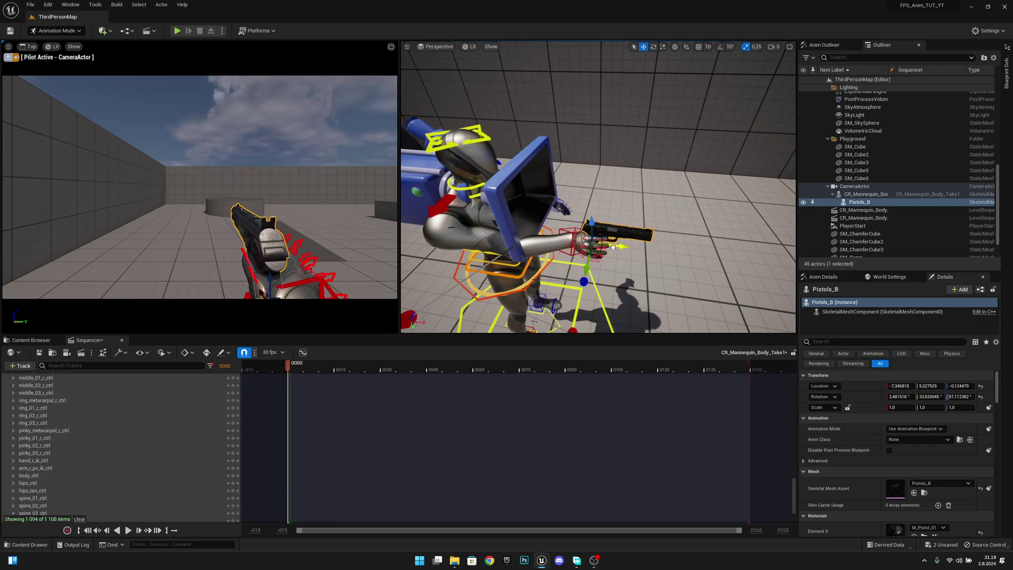
right_click_drag(690, 160, 594, 250)
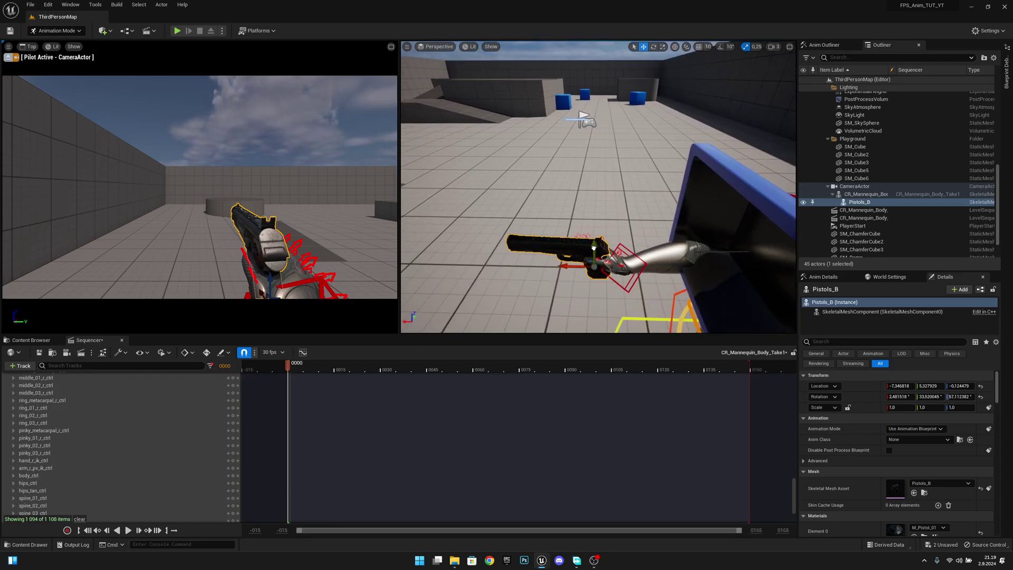
left_click_drag(594, 248, 592, 246)
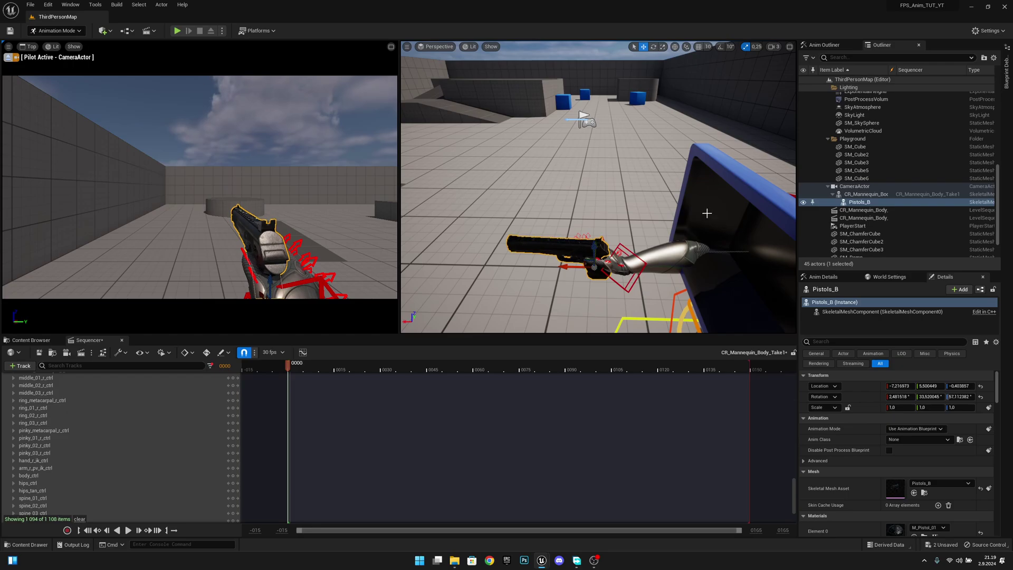
Step: Examine the right hand's fingers and their controls against the pistol grip up close
right_click_drag(606, 180, 696, 166)
key("s")
key("w")
key("a")
key("w")
key("s")
key("w")
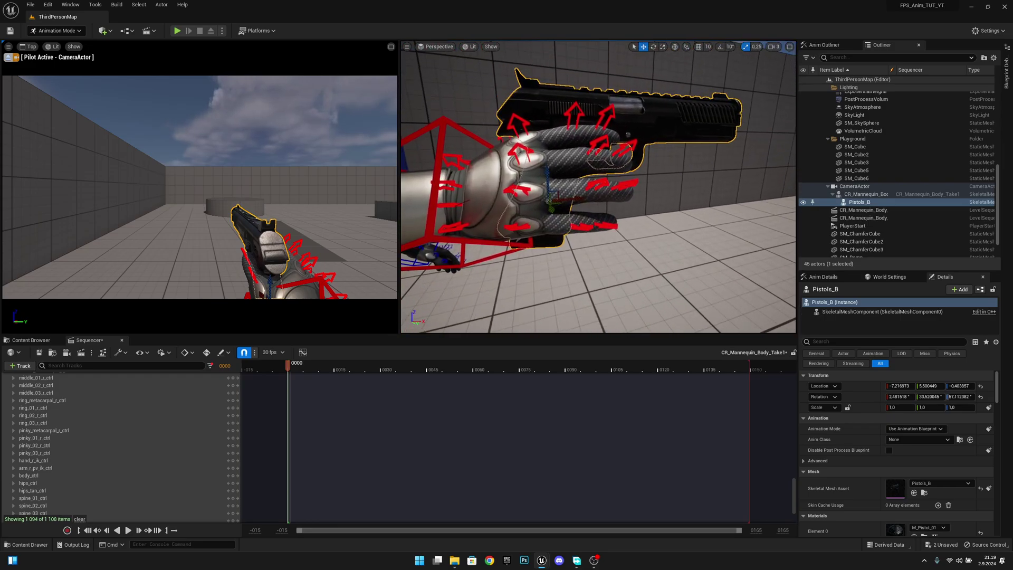
left_click(774, 47)
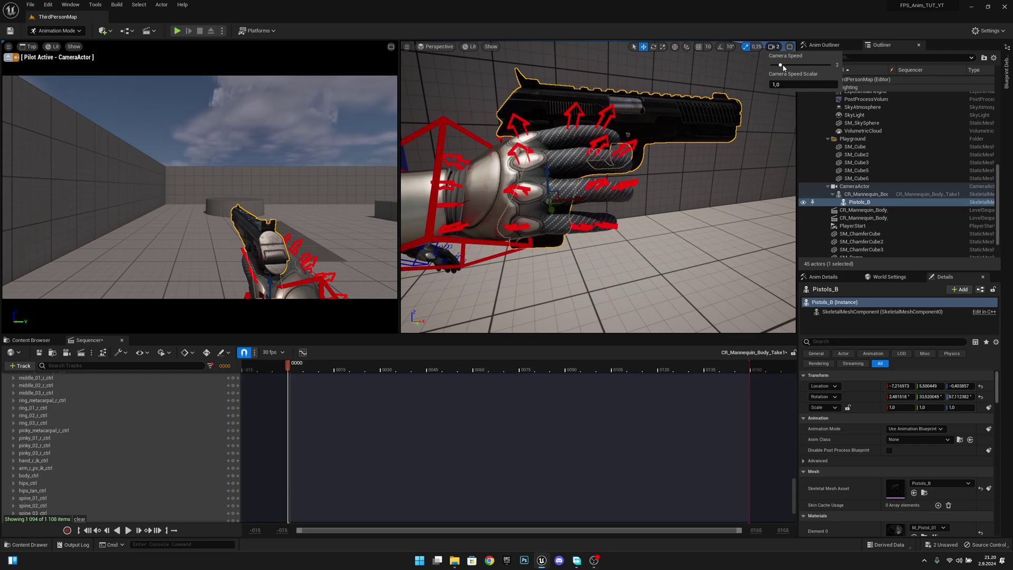
right_click_drag(689, 135, 632, 179)
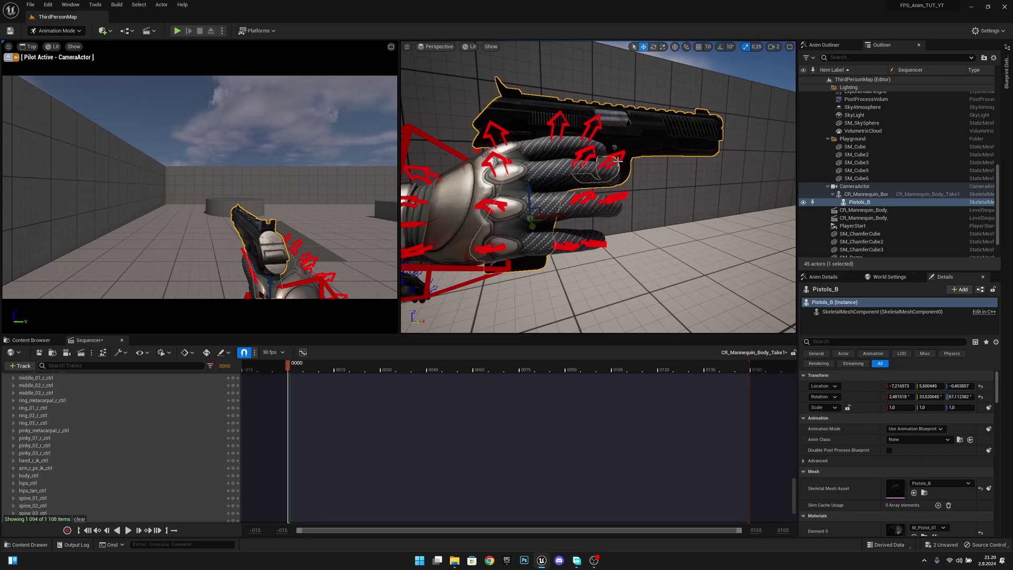
Step: Try rotating middle_03_r_ctrl to bend the tip of the right middle finger
left_click(627, 155)
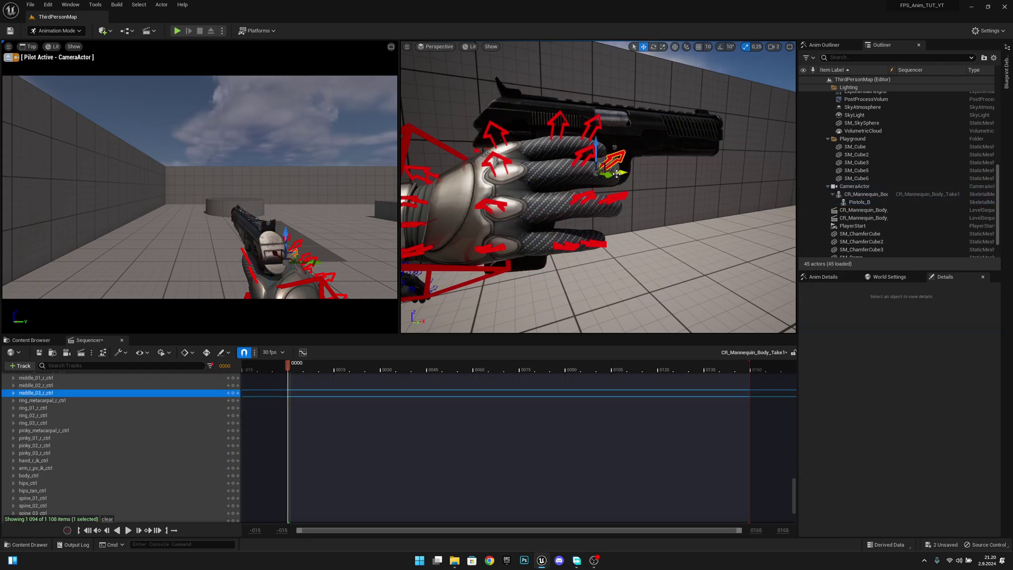
key("e")
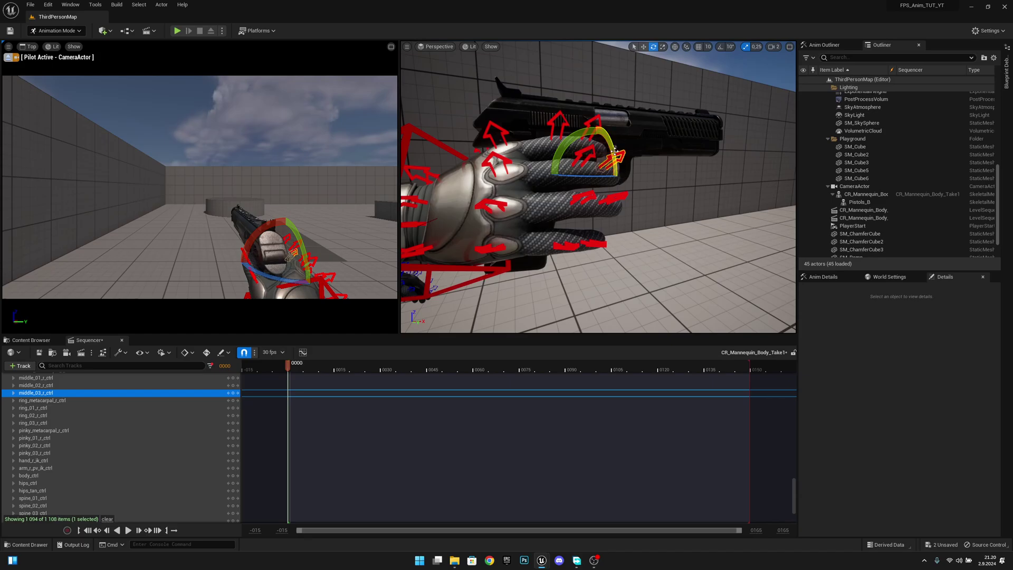
left_click_drag(593, 174, 612, 174)
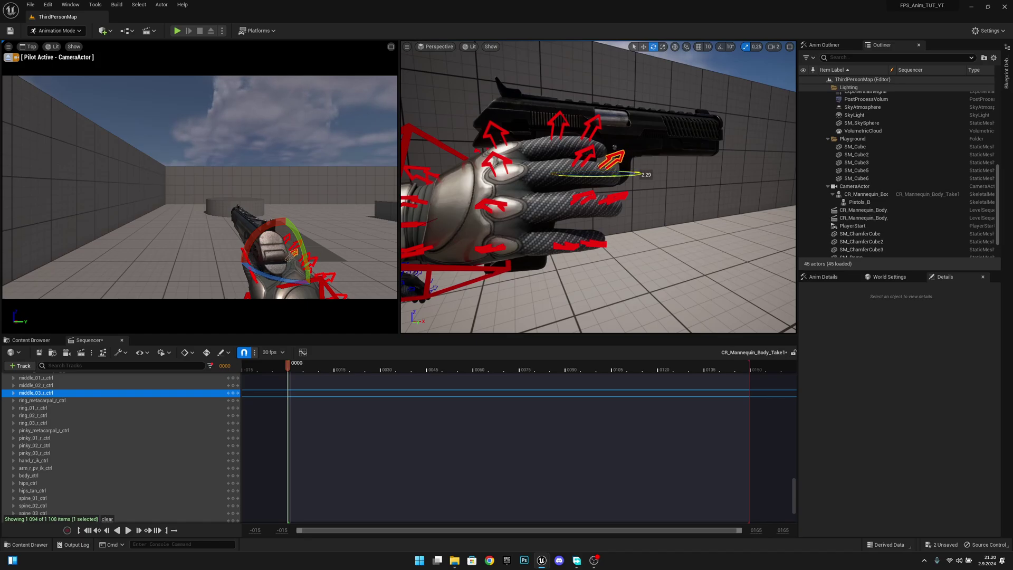
left_click_drag(612, 174, 597, 175)
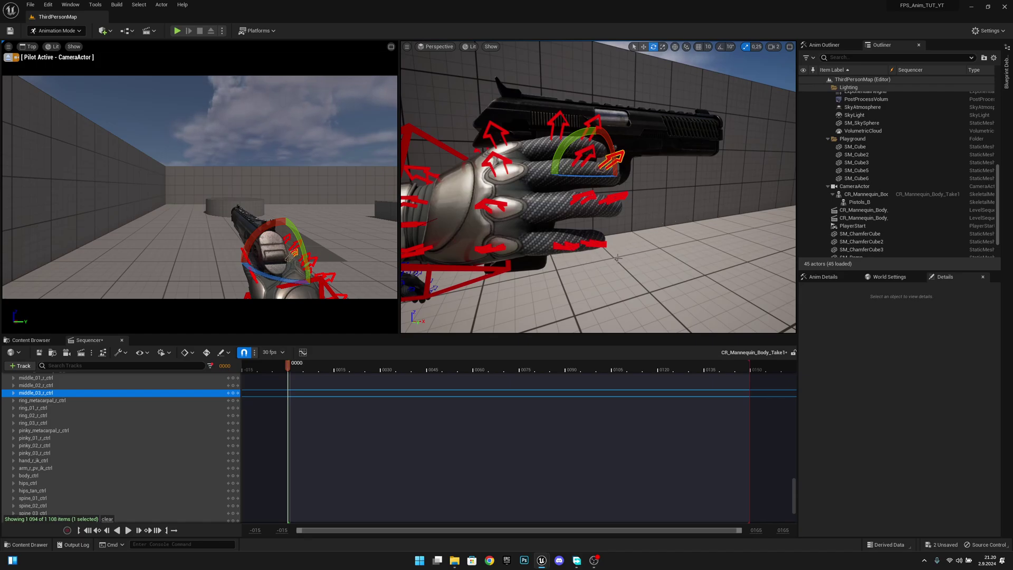
Step: Select pinky_02_r_ctrl, ring_02_r_ctrl and middle_02_r_ctrl together as one group for rotation
left_click(566, 246, "ctrl")
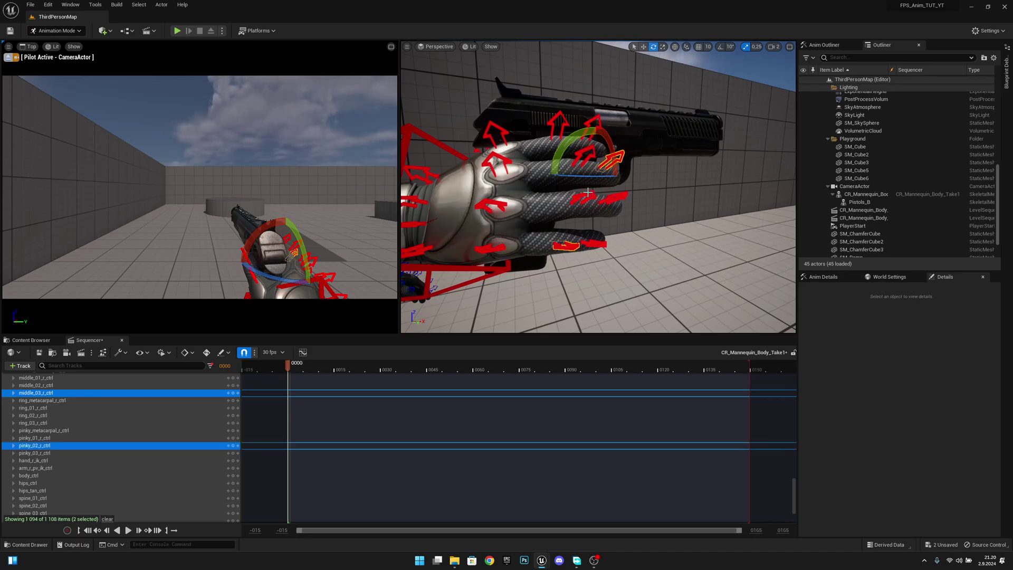
left_click(587, 193, "ctrl")
left_click(576, 242)
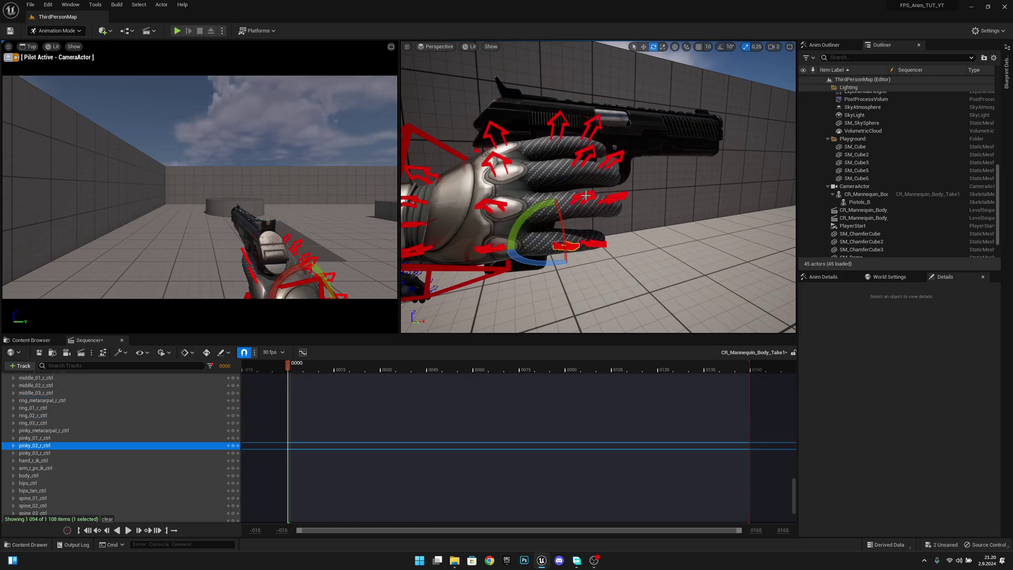
left_click(583, 194, "ctrl")
left_click(585, 149, "ctrl")
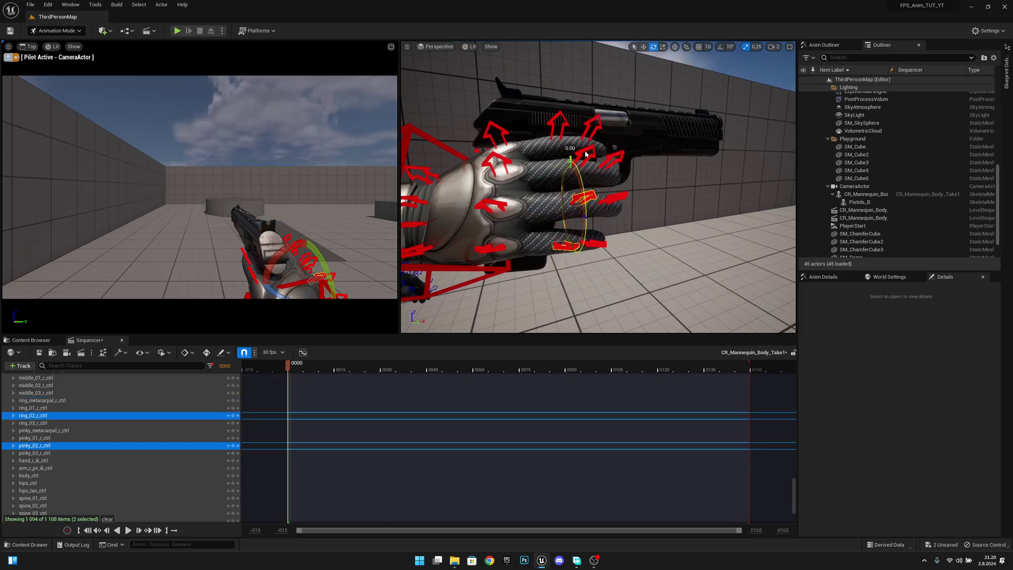
left_click_drag(584, 150, 585, 192)
Step: Move hand_l_ik_ctrl from the mannequin's side up next to the hand holding the pistol
right_click_drag(585, 192, 449, 188)
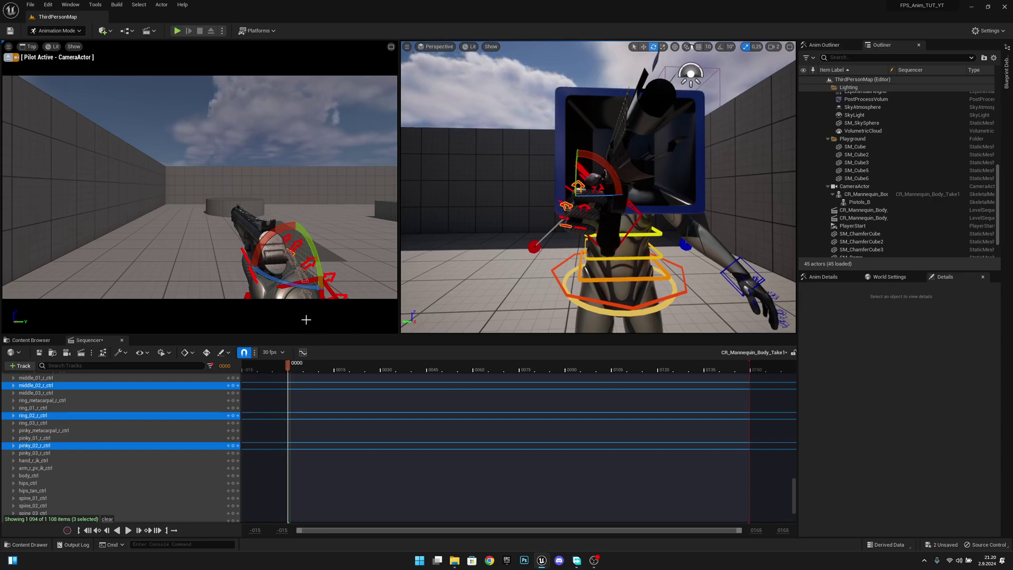
right_click_drag(738, 227, 685, 245)
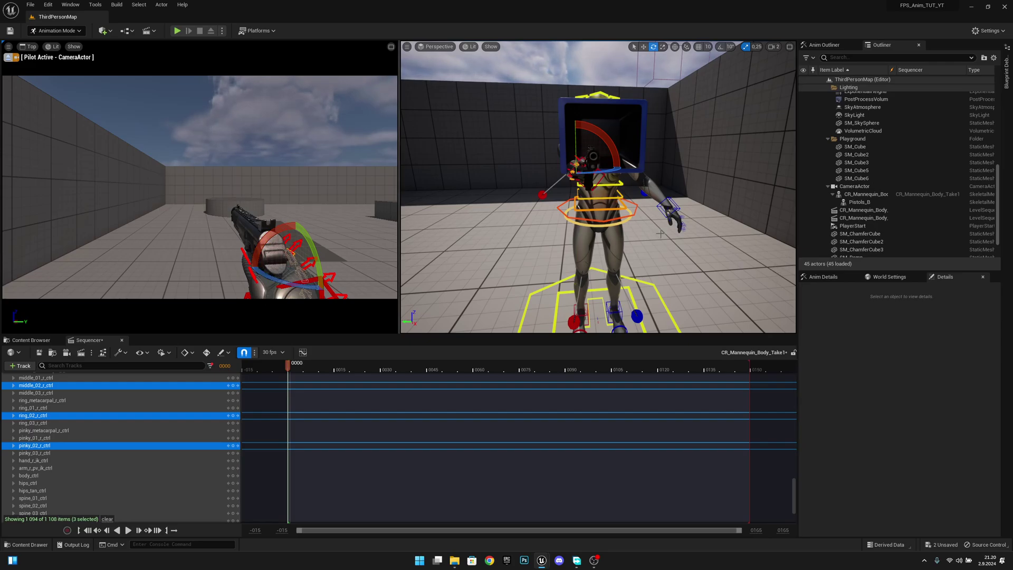
right_click_drag(660, 233, 711, 241)
left_click(707, 256)
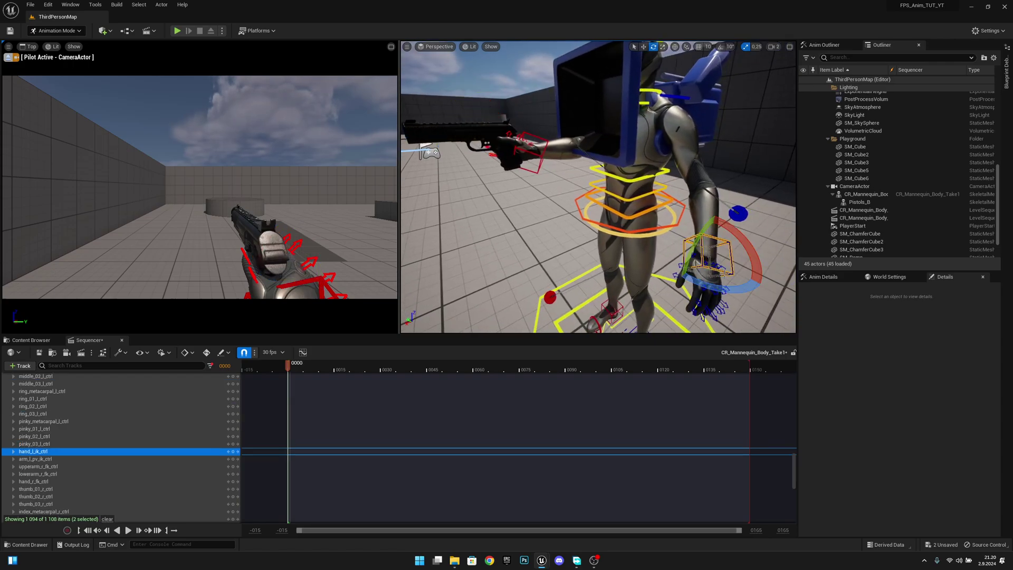
key("w")
left_click_drag(684, 246, 646, 249)
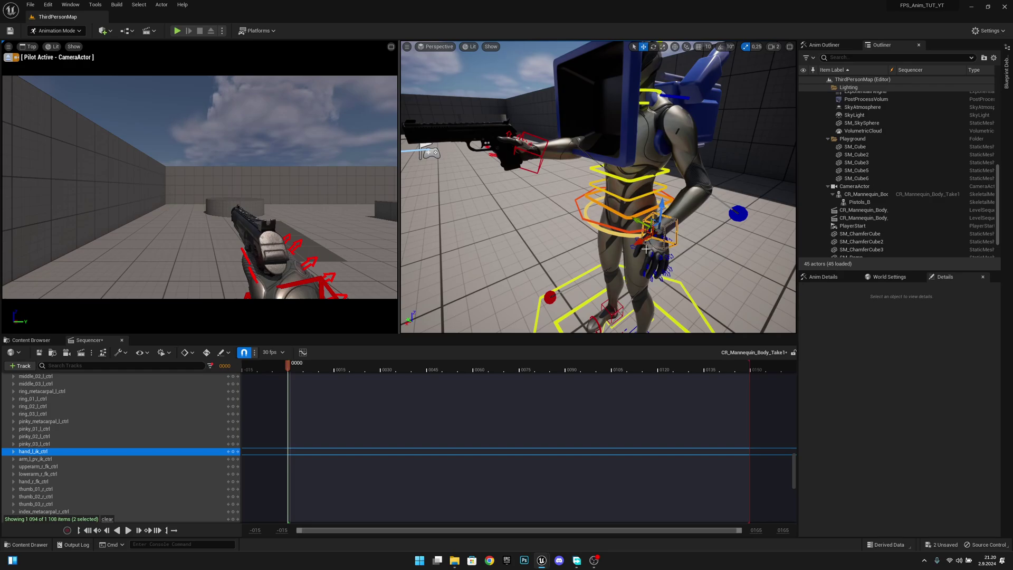
left_click_drag(660, 211, 545, 206)
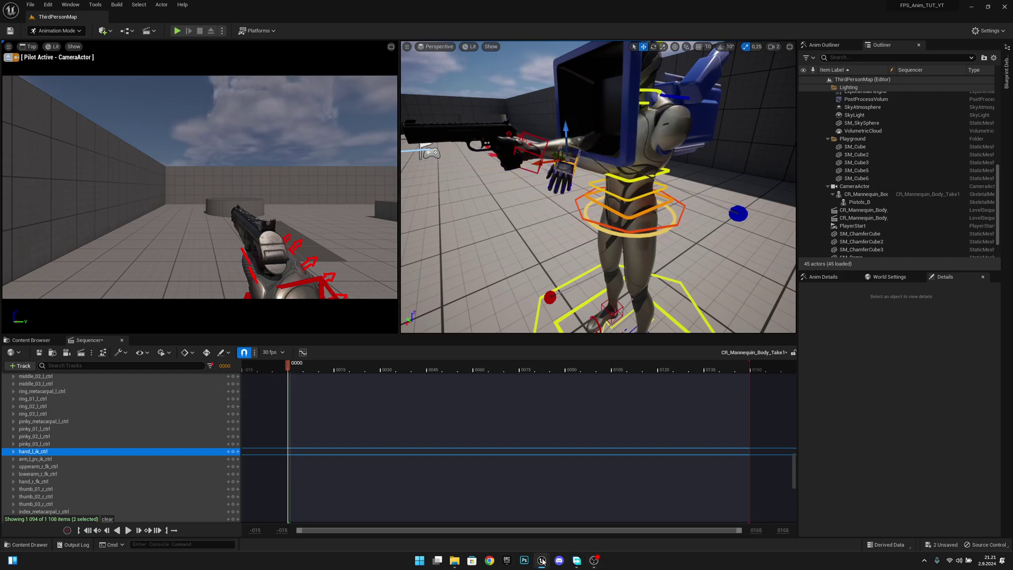
Step: Switch to the FPS_Tut_YT_Temp project, open BP_FirstPersonCharacter and select its FirstPersonCamera
mouse_move(542, 561)
left_click(599, 528)
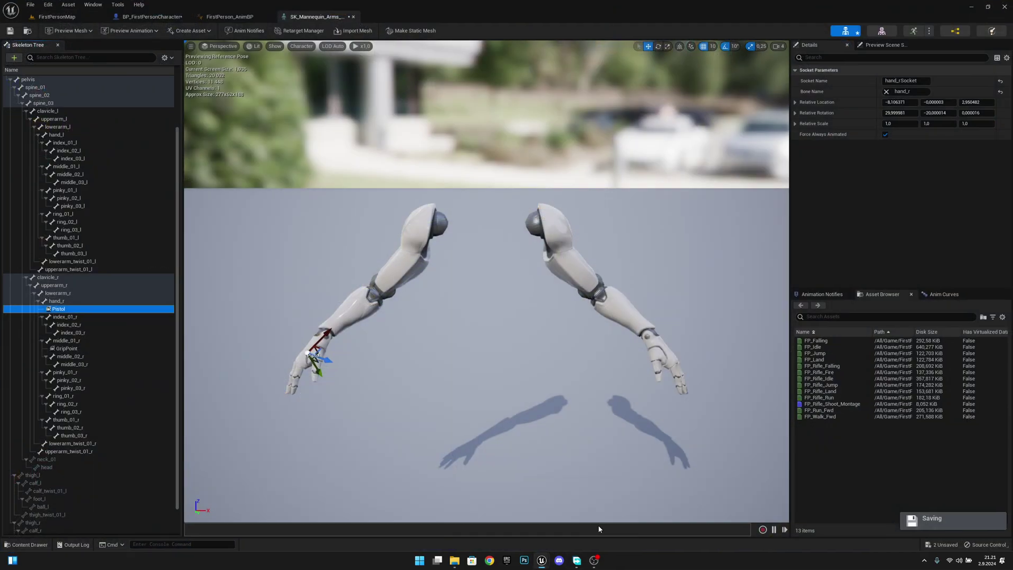
left_click(152, 16)
mouse_move(490, 219)
right_mouse_down()
mouse_move(517, 237)
mouse_move(490, 221)
mouse_move(501, 238)
mouse_move(509, 218)
right_mouse_up()
mouse_move(582, 196)
right_mouse_down()
mouse_move(559, 185)
mouse_move(582, 195)
right_mouse_up()
left_click(523, 183)
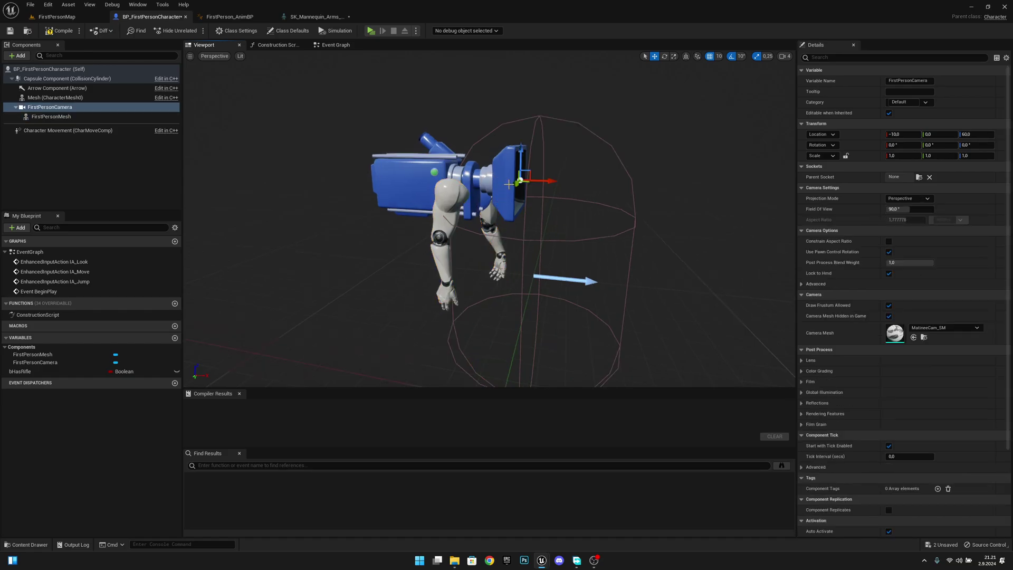
Step: Set the FirstPersonMesh X location to -10 and check where the arms sit relative to the camera
left_click(454, 206)
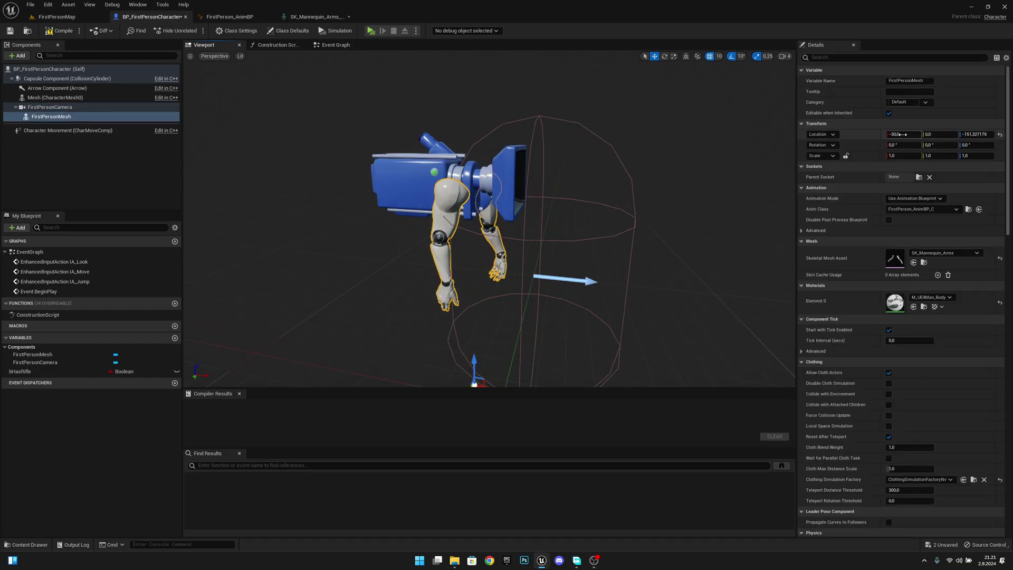
left_click(902, 134)
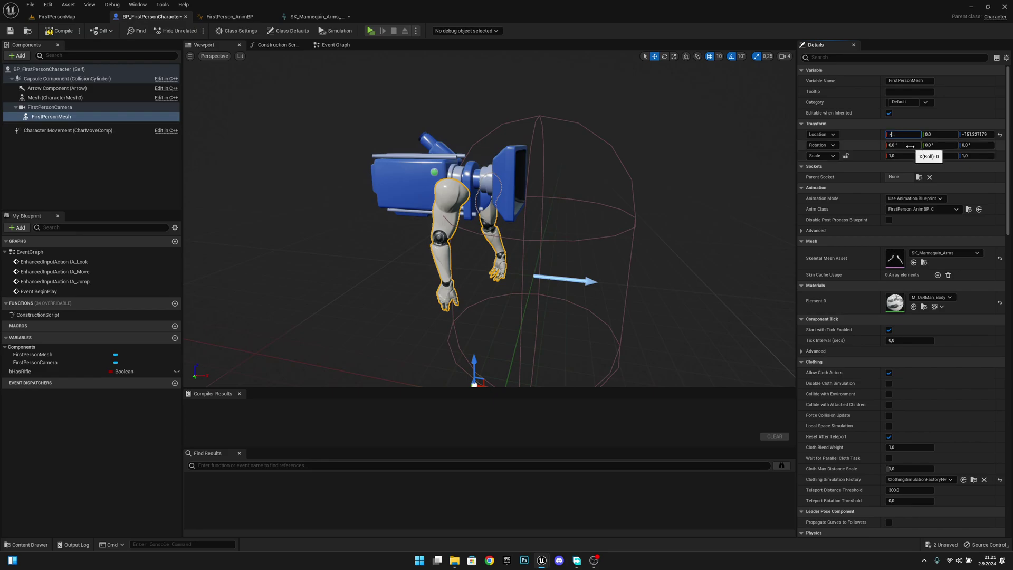
type("-10")
key("Return")
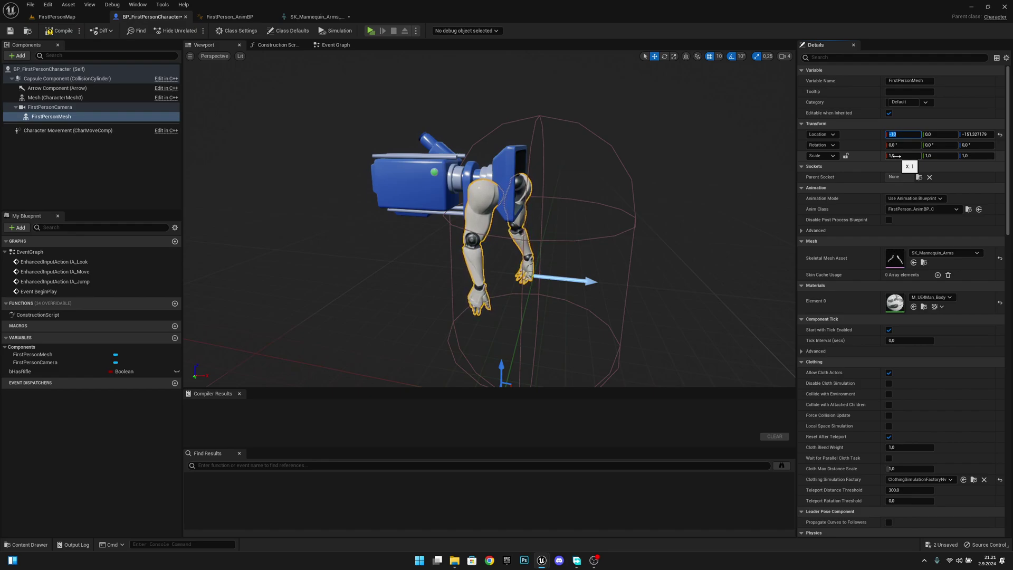
right_click_drag(624, 261, 586, 267)
mouse_move(606, 203)
right_mouse_down()
mouse_move(585, 198)
mouse_move(630, 190)
mouse_move(607, 193)
right_mouse_up()
left_click(900, 135)
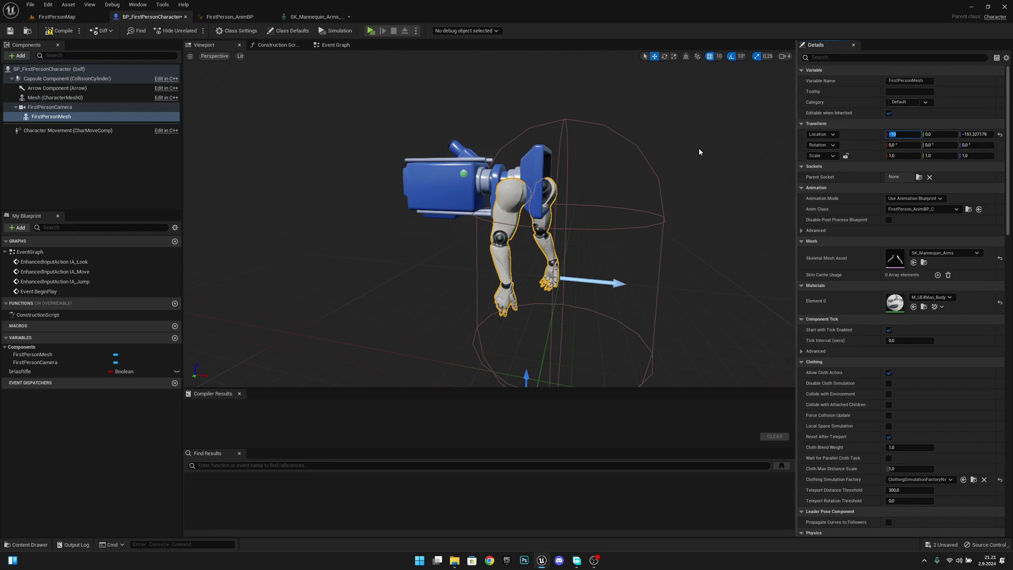
mouse_move(699, 152)
right_mouse_down()
mouse_move(628, 154)
mouse_move(699, 153)
right_mouse_up()
key("f")
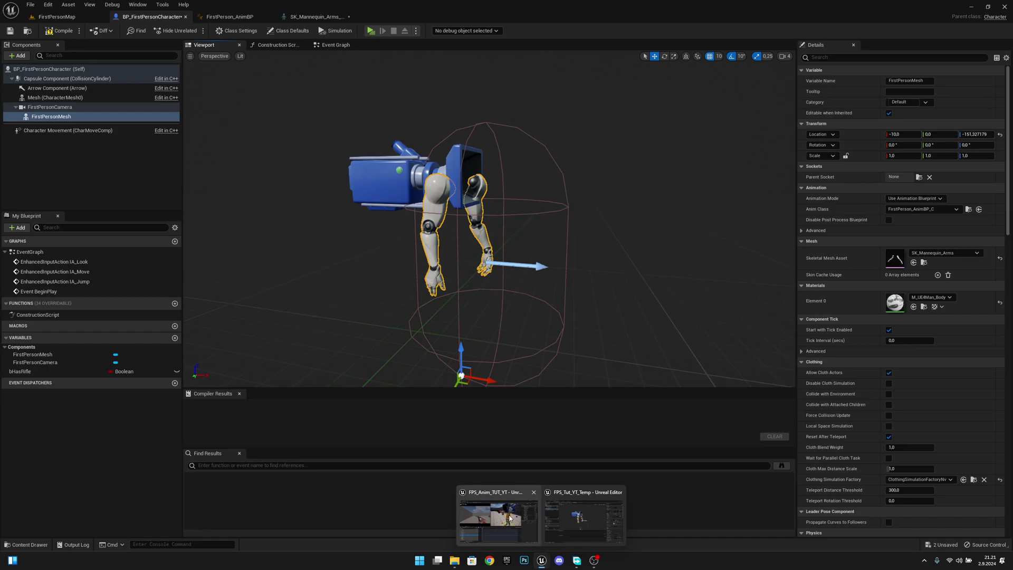
Step: Switch back to the FPS_Anim_TUT_YT project and set CR_Mannequin_Body's X location to -10
mouse_move(541, 560)
left_click(498, 512)
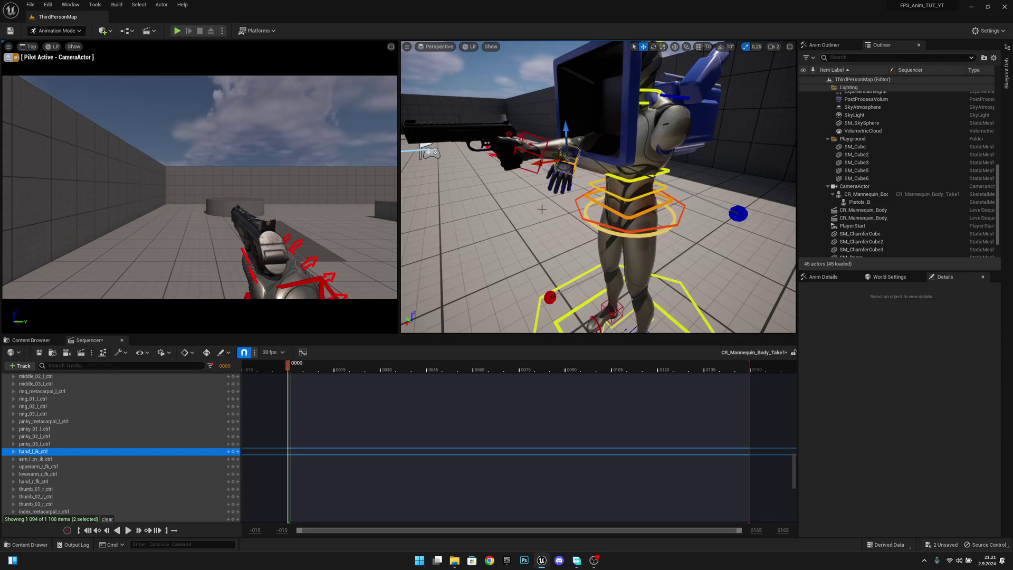
right_click_drag(542, 210, 478, 212)
key("s")
mouse_move(692, 184)
right_mouse_down()
mouse_move(669, 177)
mouse_move(692, 184)
right_mouse_up()
left_click(865, 194)
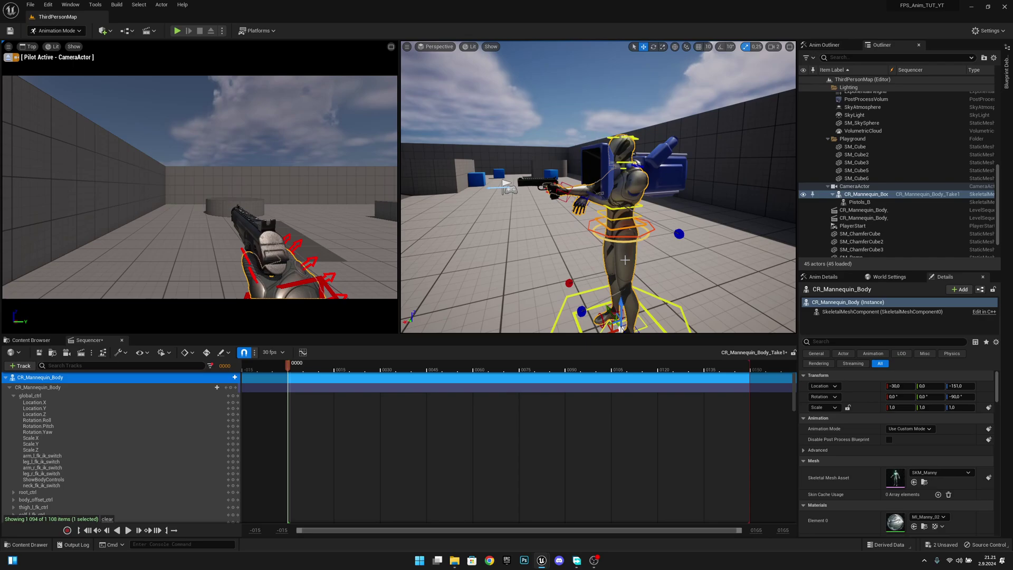
left_click(902, 387)
type("-10")
key("Return")
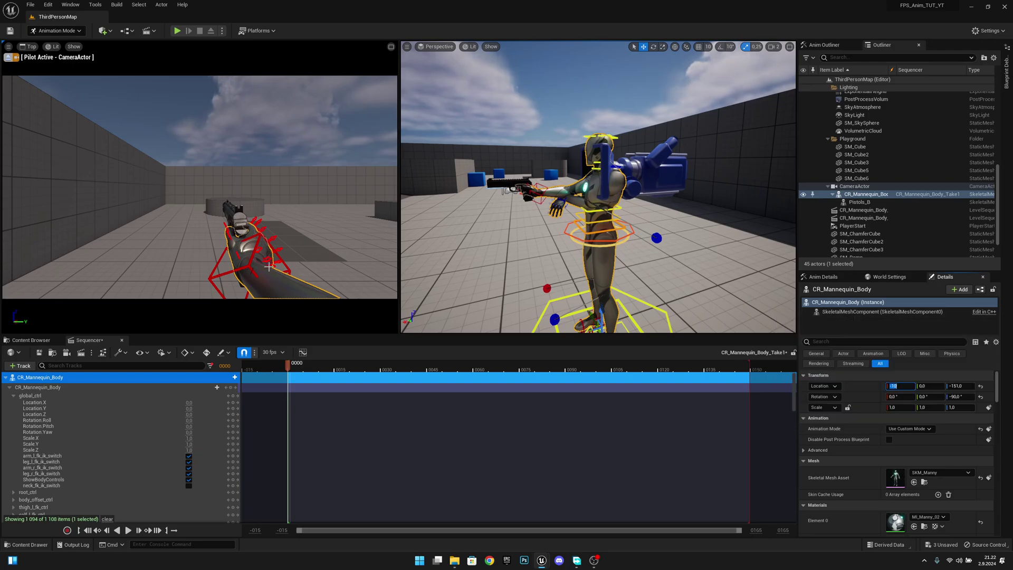
Step: Move hand_r_ik_ctrl back toward the mannequin's body so the pistol sits closer in the camera view
key("w")
right_click_drag(632, 241, 496, 207)
key("e")
key("w")
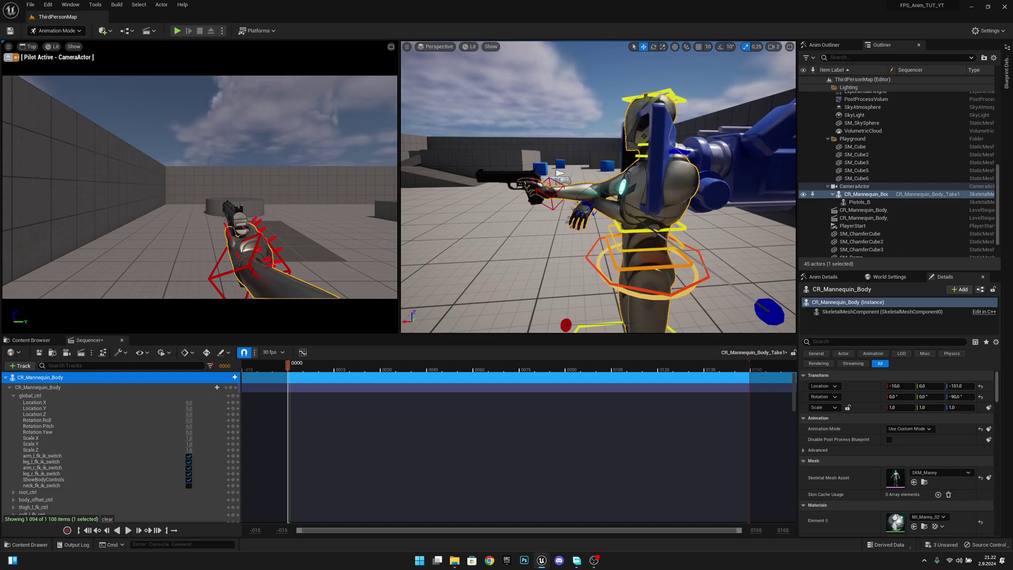
left_click(550, 189)
left_click_drag(526, 195, 557, 196)
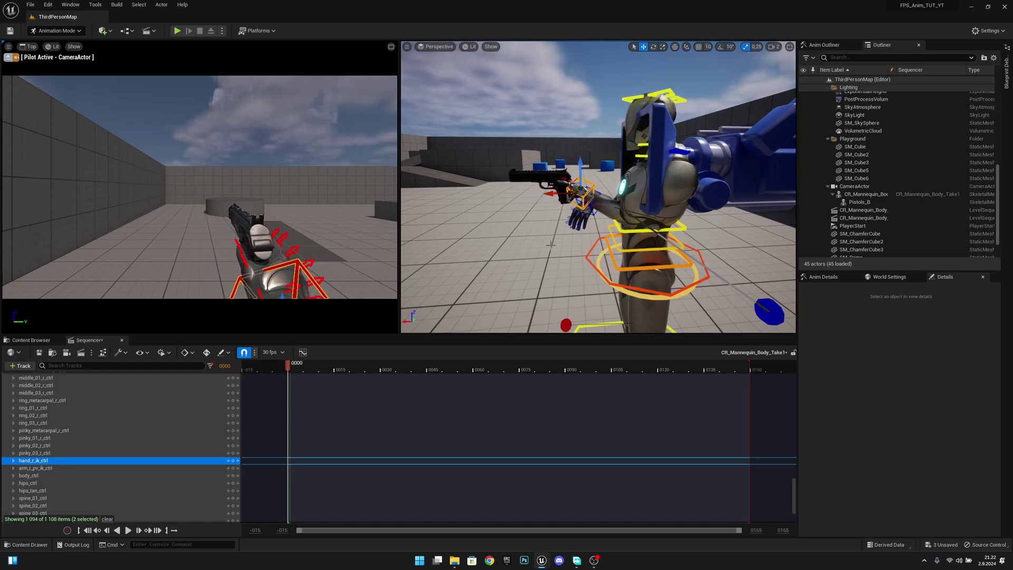
Step: Inspect the left hand from the front and undo its earlier move toward the pistol
right_click_drag(550, 245, 578, 249)
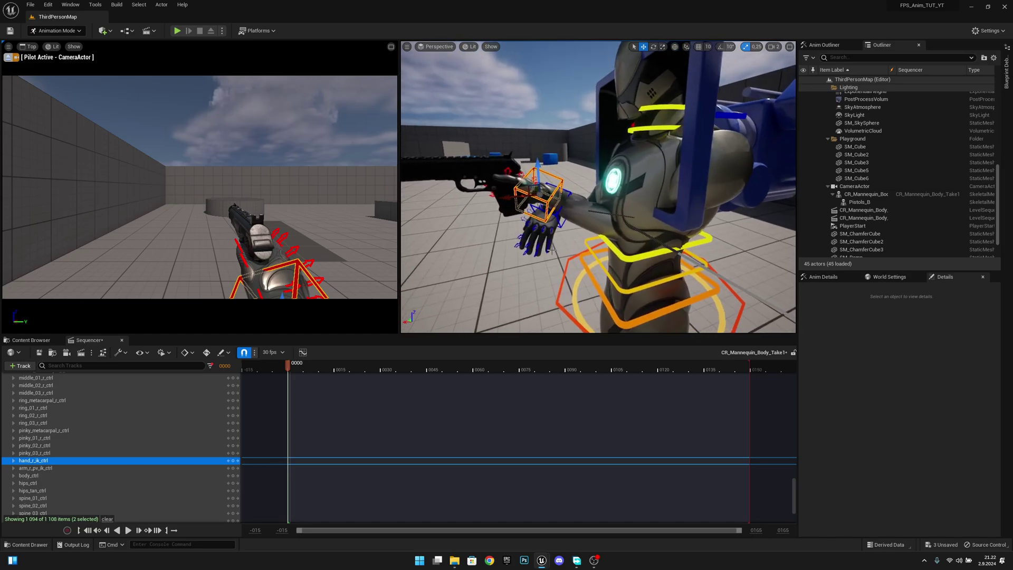
left_click(557, 213)
right_click_drag(542, 221, 538, 233)
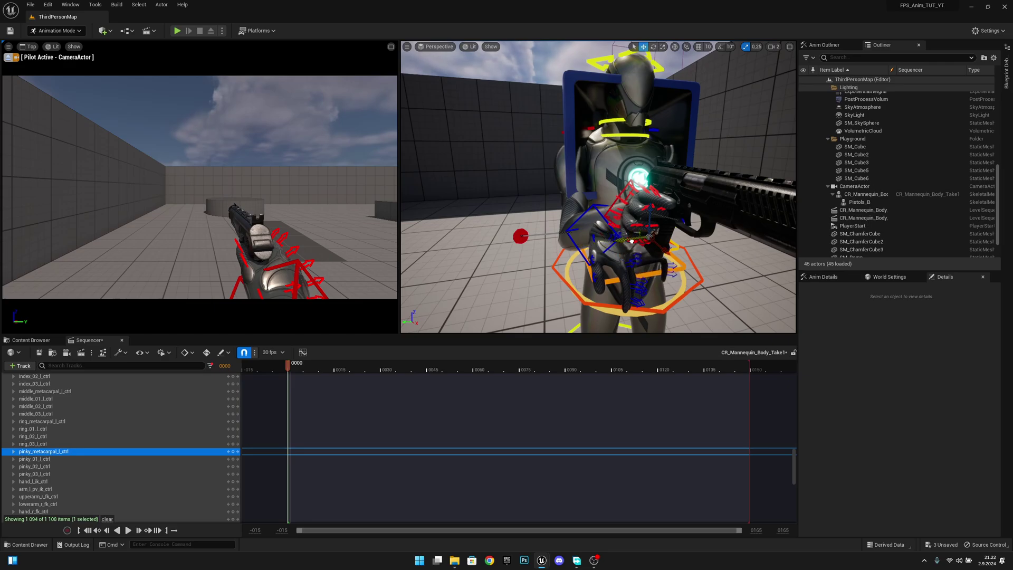
right_click_drag(618, 248, 608, 253)
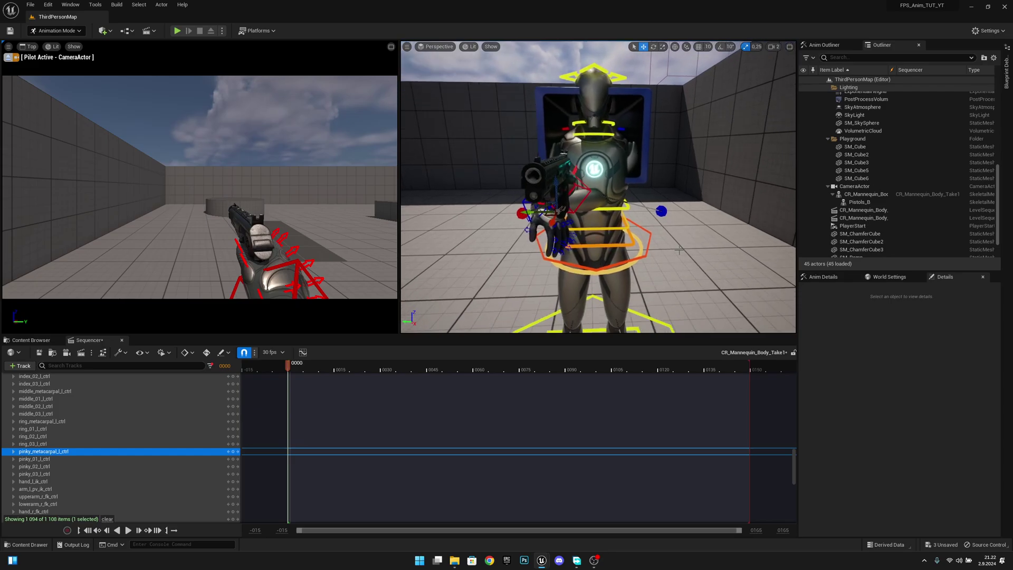
key("ctrl+z")
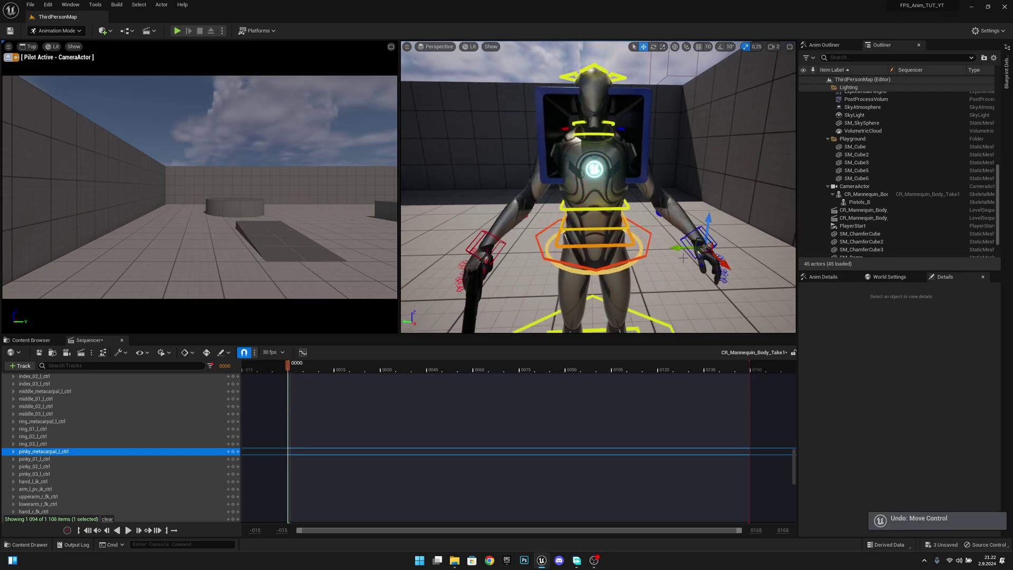
key("ctrl+z")
Step: Raise hand_l_ik_ctrl from the mannequin's side and place it beside the right wrist below the pistol
right_click_drag(606, 211, 527, 254)
left_click(600, 204)
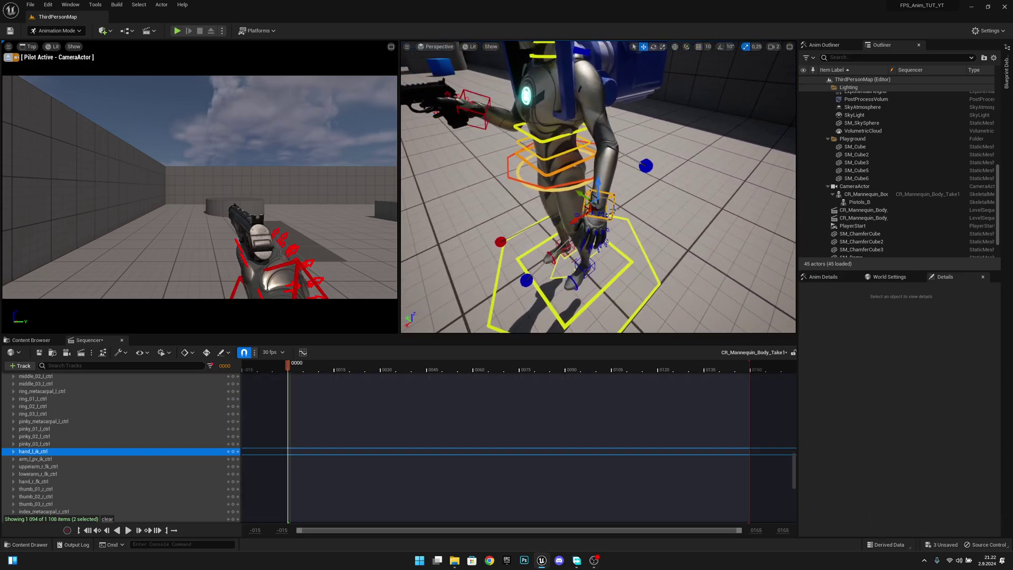
left_click_drag(584, 198, 482, 91)
left_click_drag(456, 127, 439, 131)
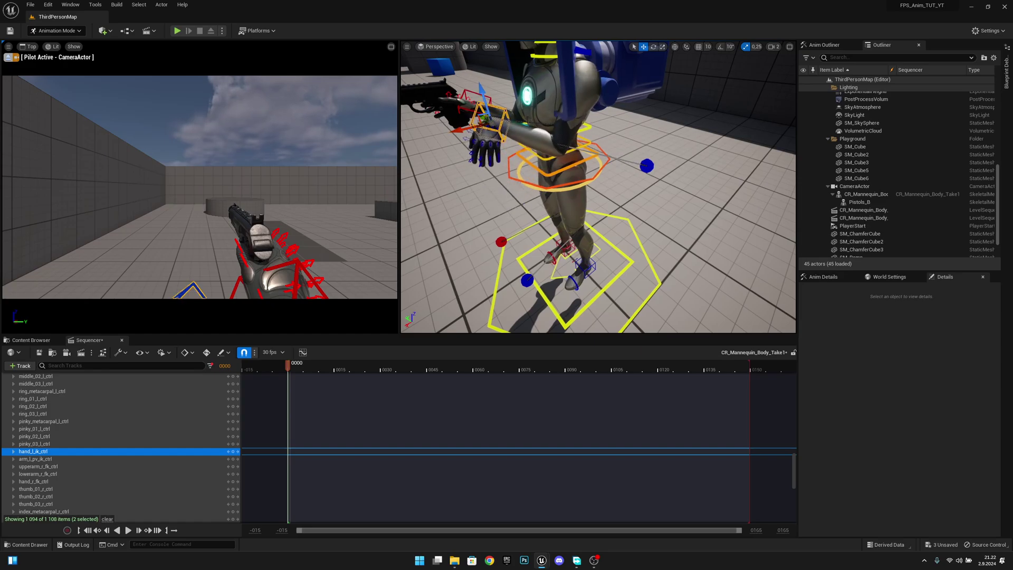
Step: Rotate hand_l_ik_ctrl so the left hand's fingers point forward along the pistol
right_click_drag(439, 132, 409, 135)
key("e")
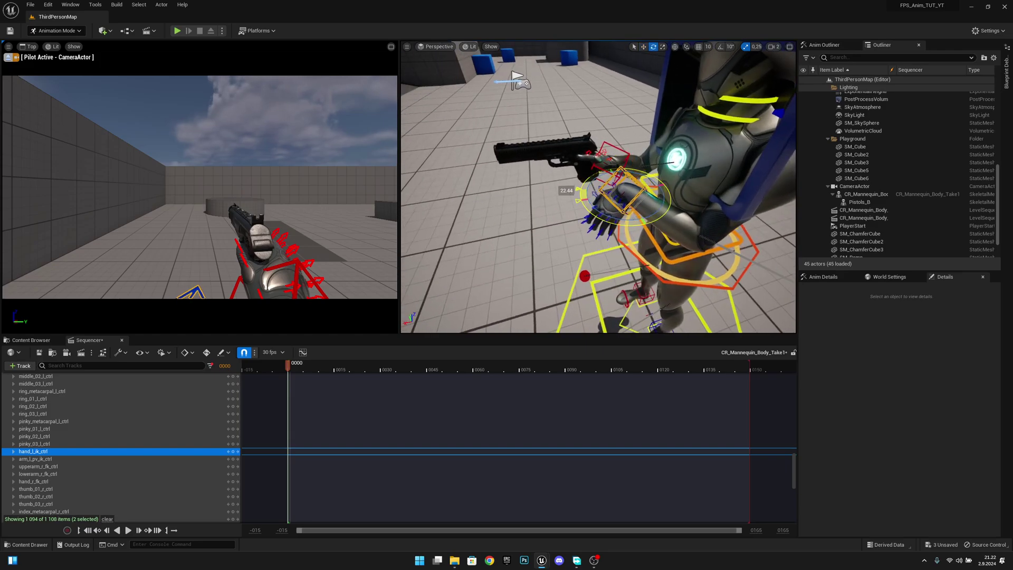
left_click_drag(595, 171, 641, 216)
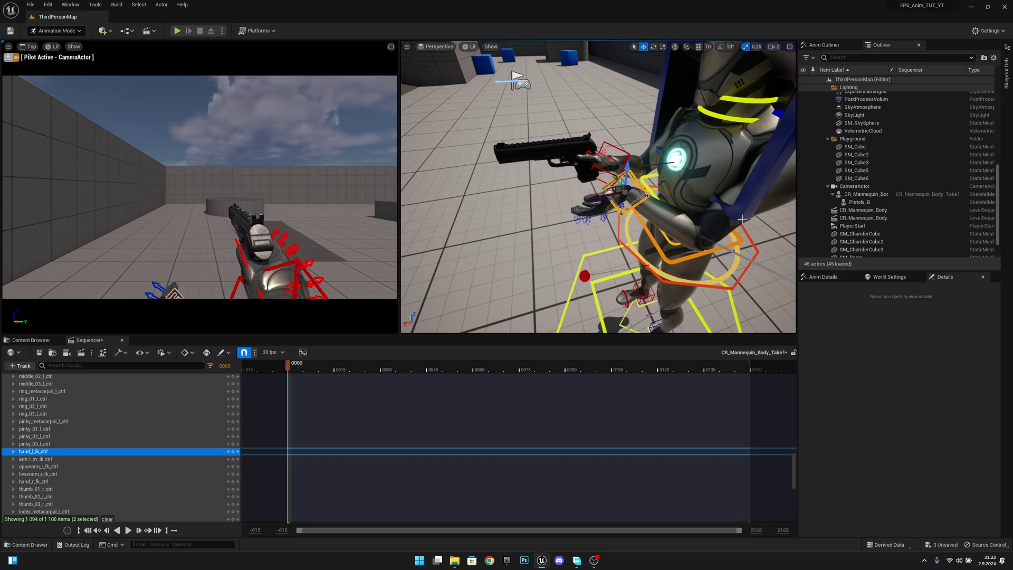
Step: Move hand_l_ik_ctrl sideways and up so the left hand rests against the right hand under the pistol
right_click_drag(741, 219, 738, 219)
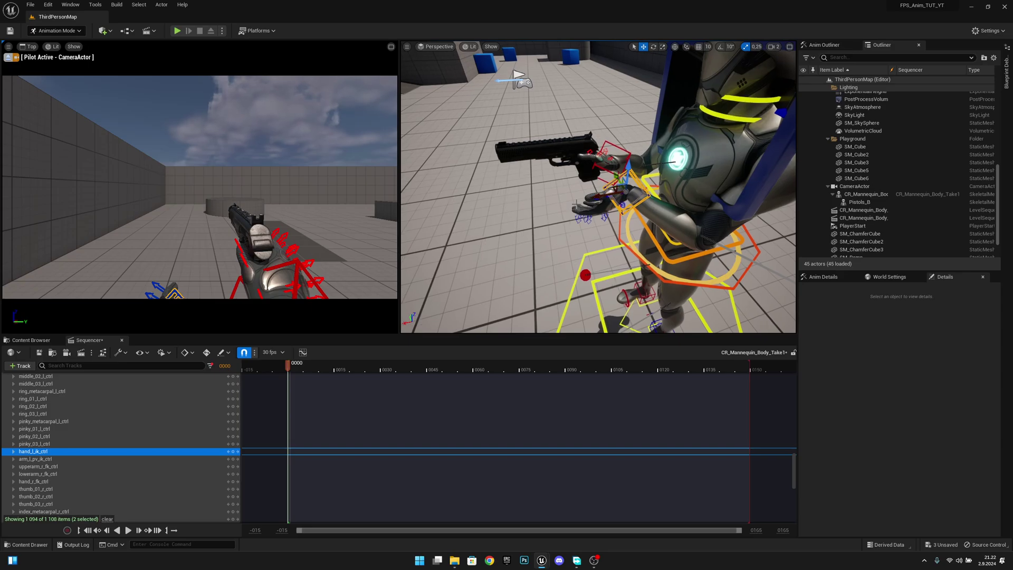
right_click_drag(738, 219, 738, 220)
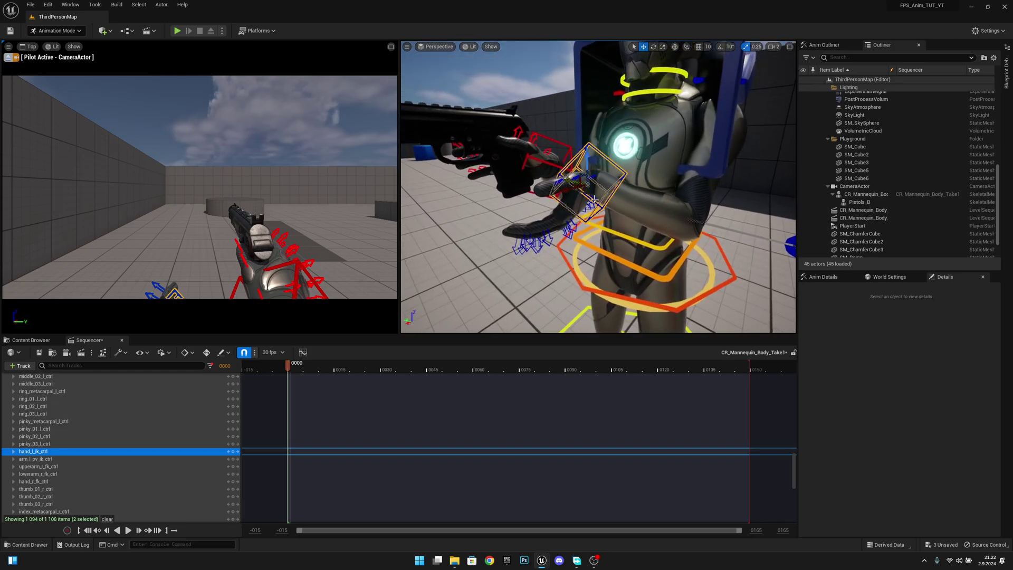
right_click_drag(593, 201, 594, 200)
left_click_drag(595, 178, 569, 180)
left_click_drag(576, 146, 576, 133)
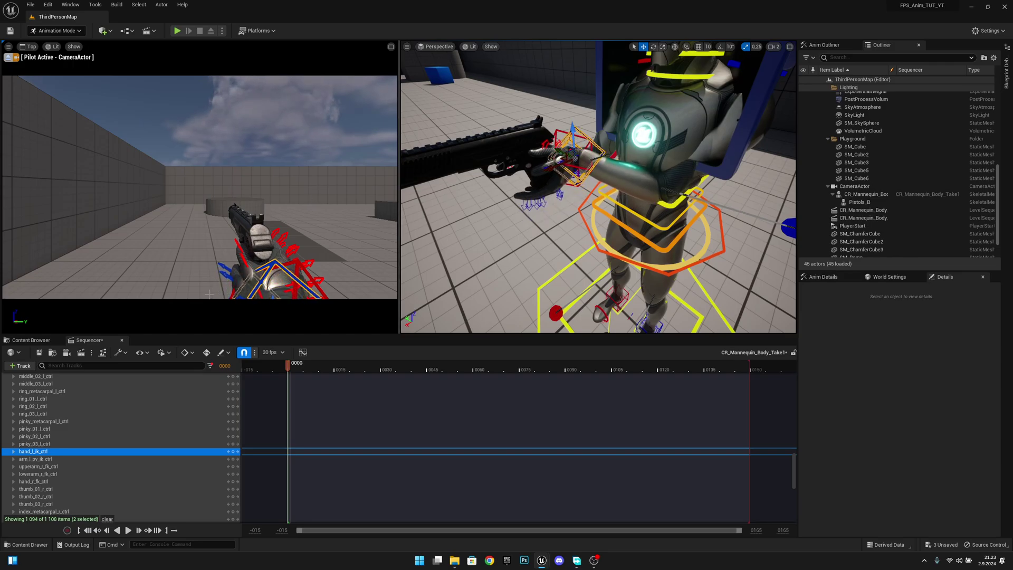
Step: Check the two-handed pistol pose from the mannequin's side and save the level sequence
right_click_drag(662, 196, 559, 169)
scroll(598, 187, "down", 8)
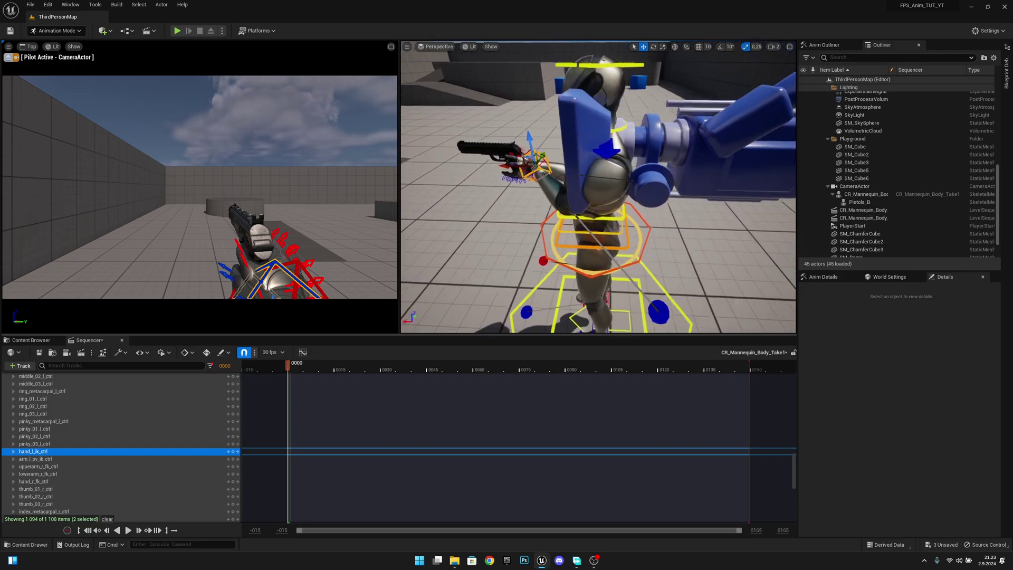
scroll(598, 187, "up", 6)
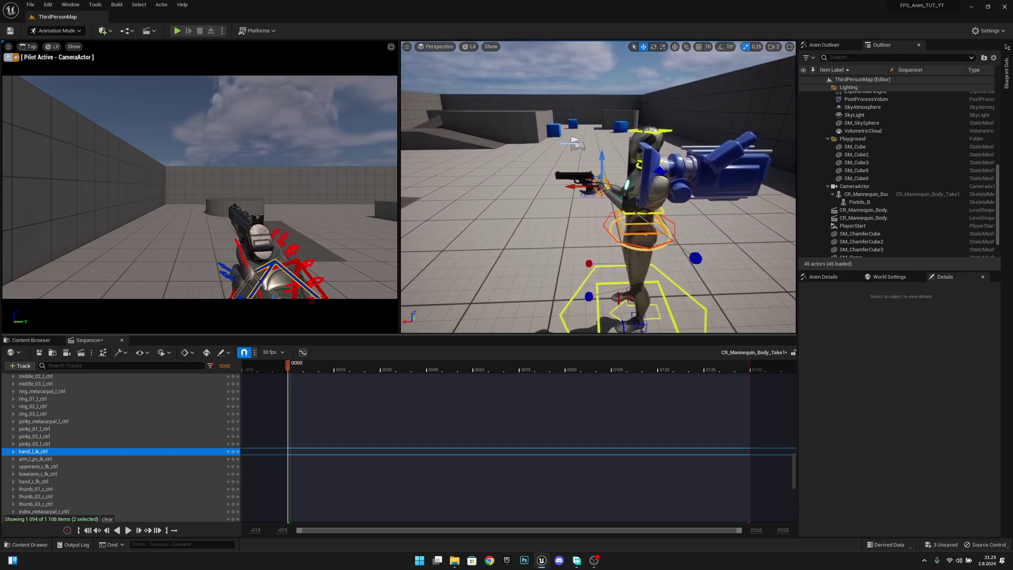
scroll(598, 187, "up", 3)
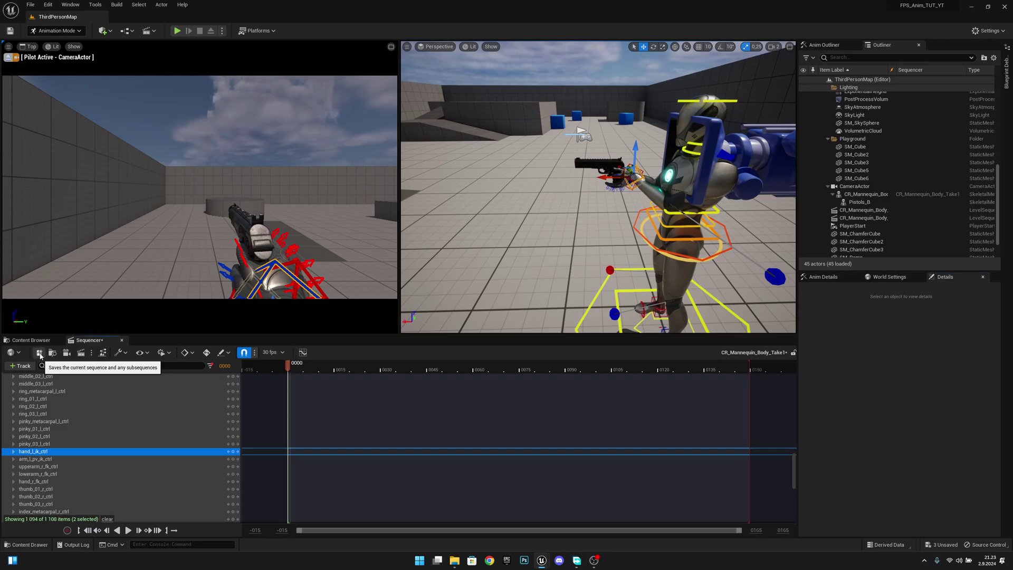
left_click(40, 356)
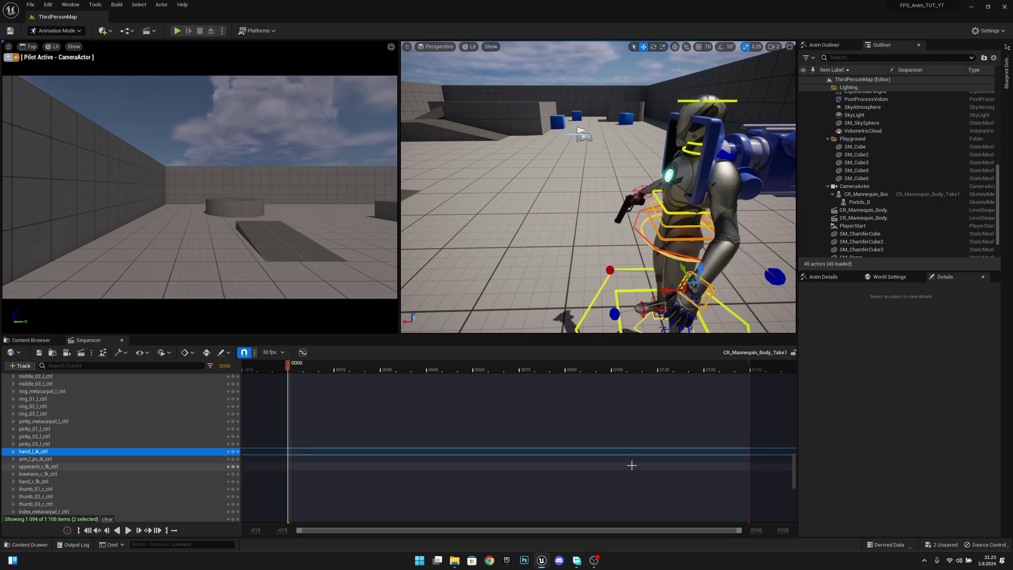
Step: Try to bring back the hand pose on the pistol by undoing the latest control moves
key("ctrl+z")
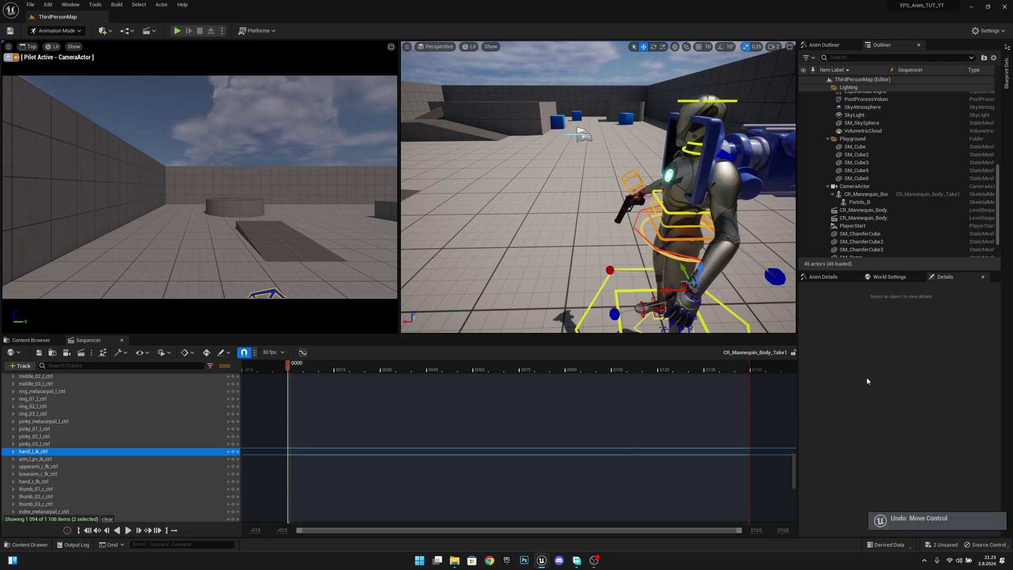
key("ctrl+z")
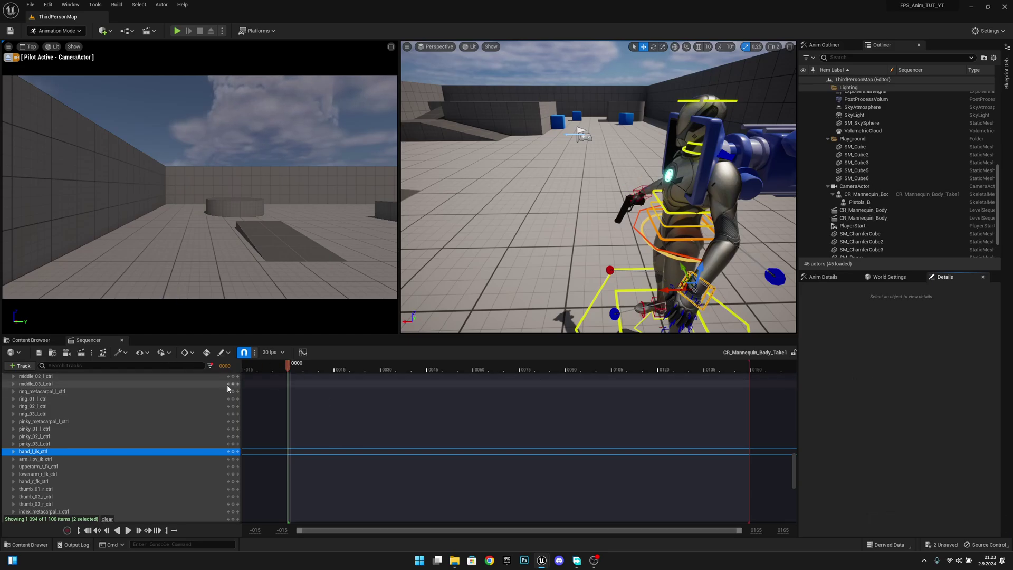
key("shift+1")
right_click_drag(472, 265, 625, 287)
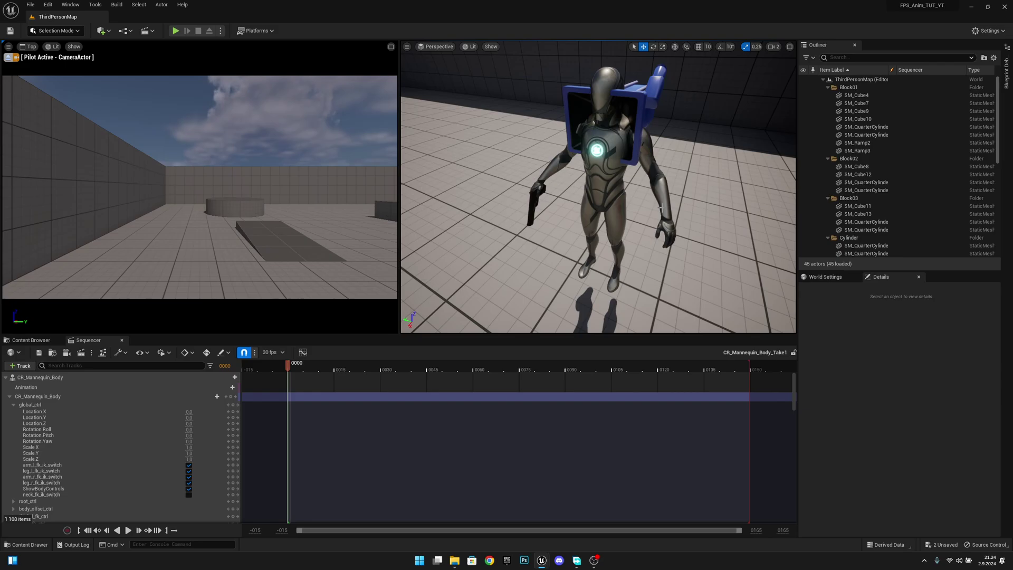
Step: Switch the editor to Animation mode, select the mannequin in the level and show it in the Outliner
left_click(53, 30)
left_click(60, 101)
right_click_drag(612, 190, 577, 188)
left_click(611, 191)
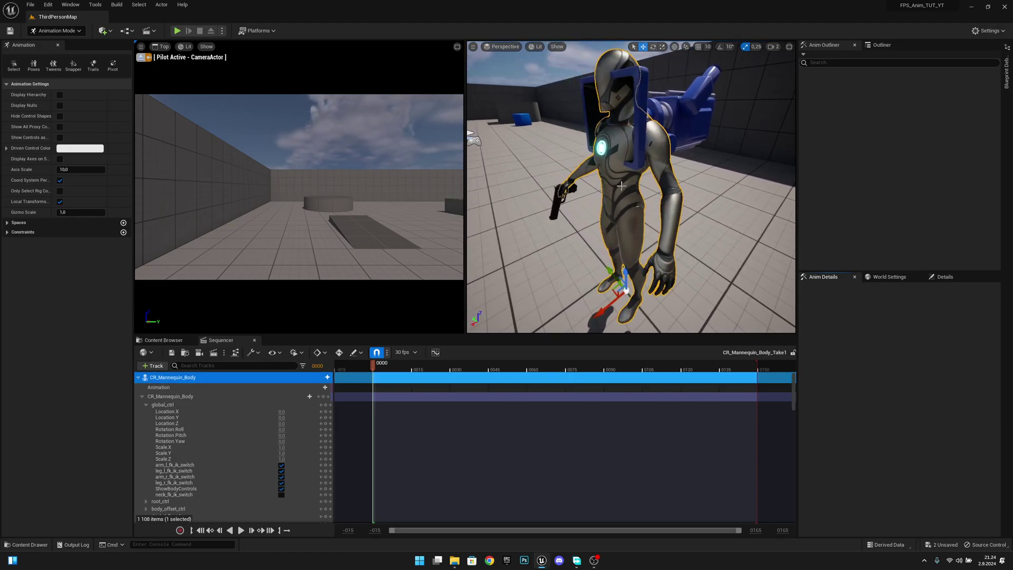
left_click(881, 45)
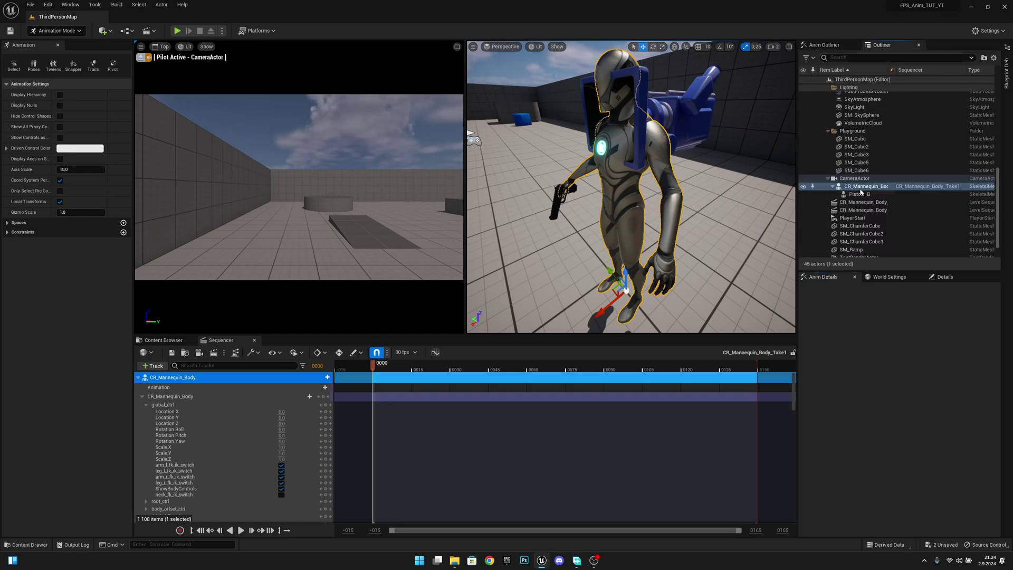
mouse_move(631, 187)
right_mouse_down()
mouse_move(595, 191)
mouse_move(616, 187)
right_mouse_up()
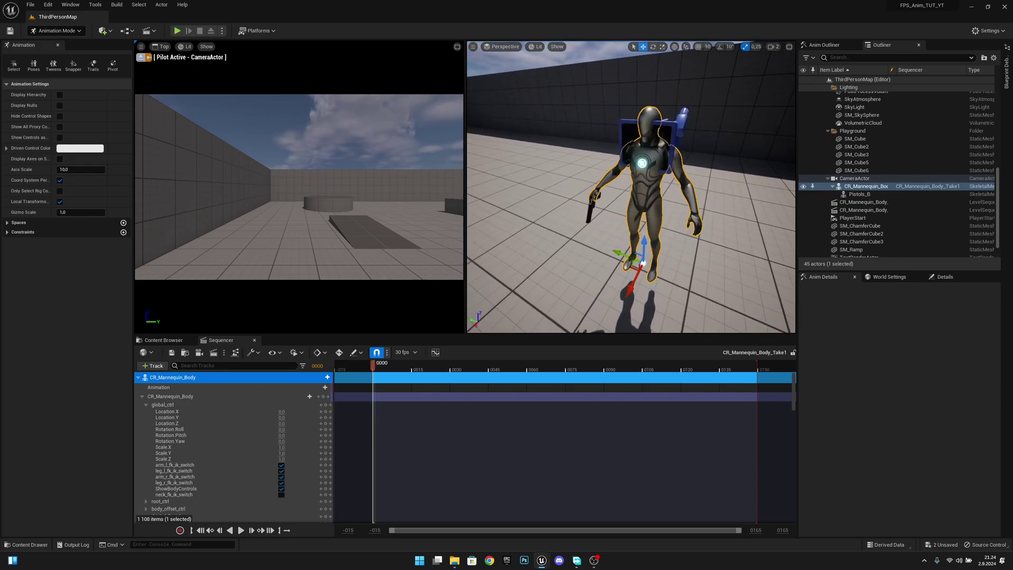
Step: Place a second CR_Mannequin_Body control rig from the Rigs folder into the level and delete it again
left_click(165, 344)
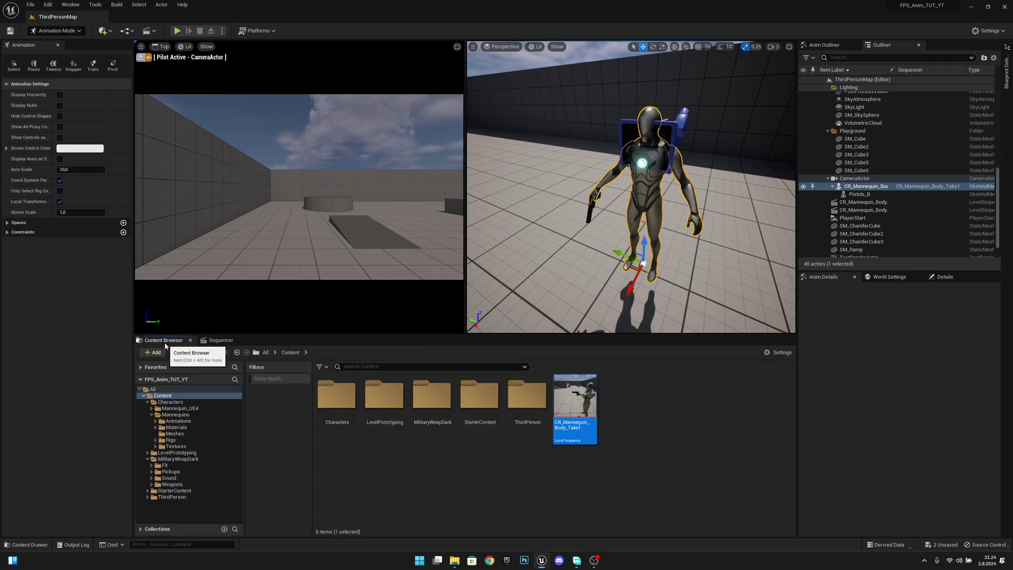
left_click(234, 440)
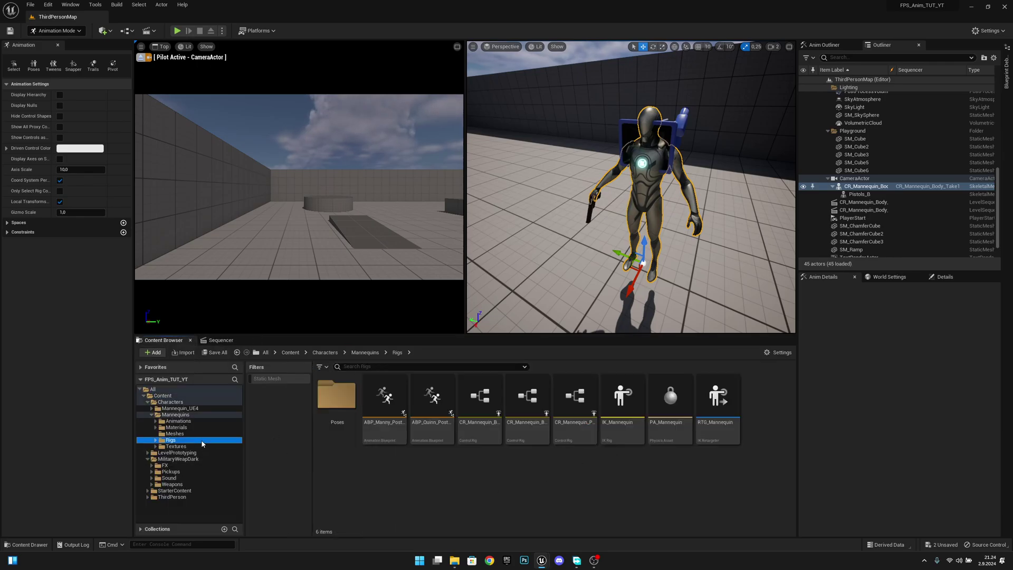
left_click_drag(552, 411, 560, 212)
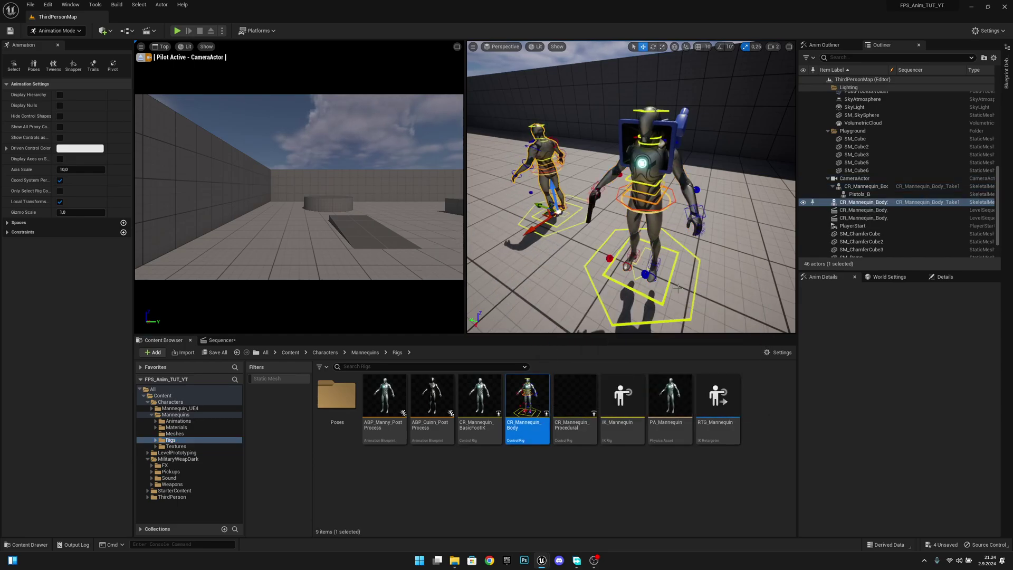
key("Delete")
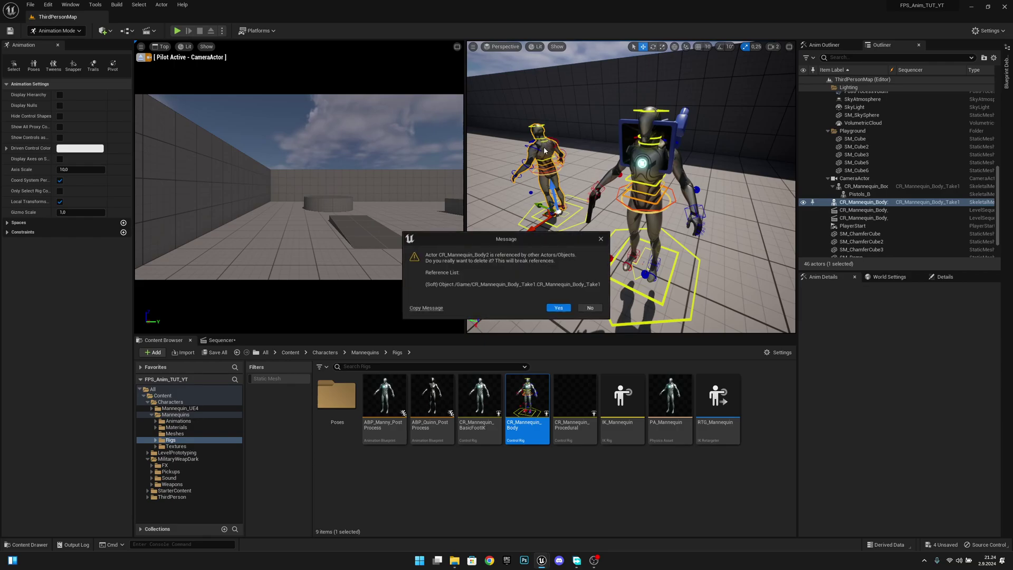
left_click(558, 309)
right_click_drag(631, 187, 608, 270)
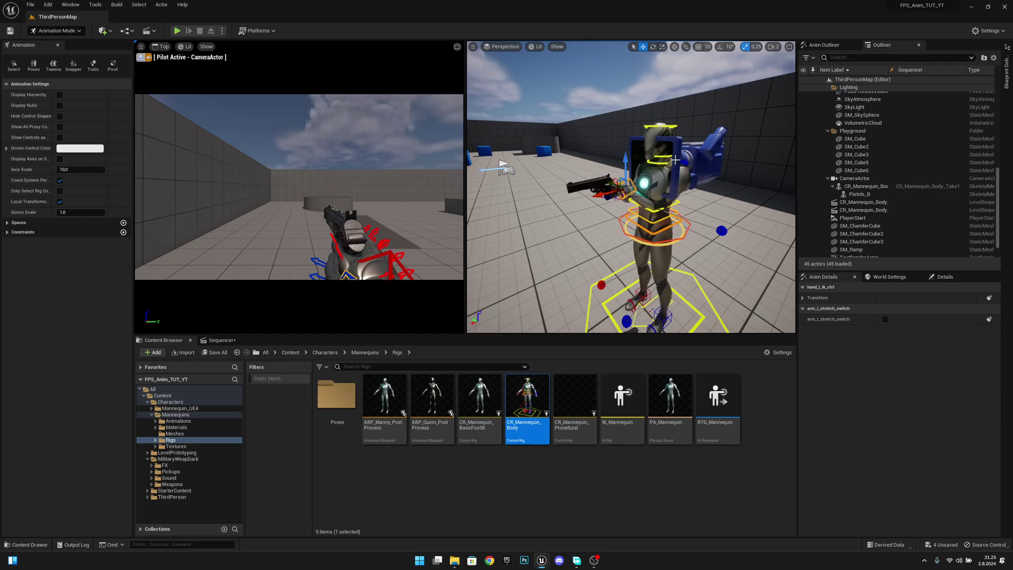
Step: Keyframe the whole CR_Mannequin_Body control rig at frame 0 and save the sequence
right_click_drag(582, 231, 554, 232)
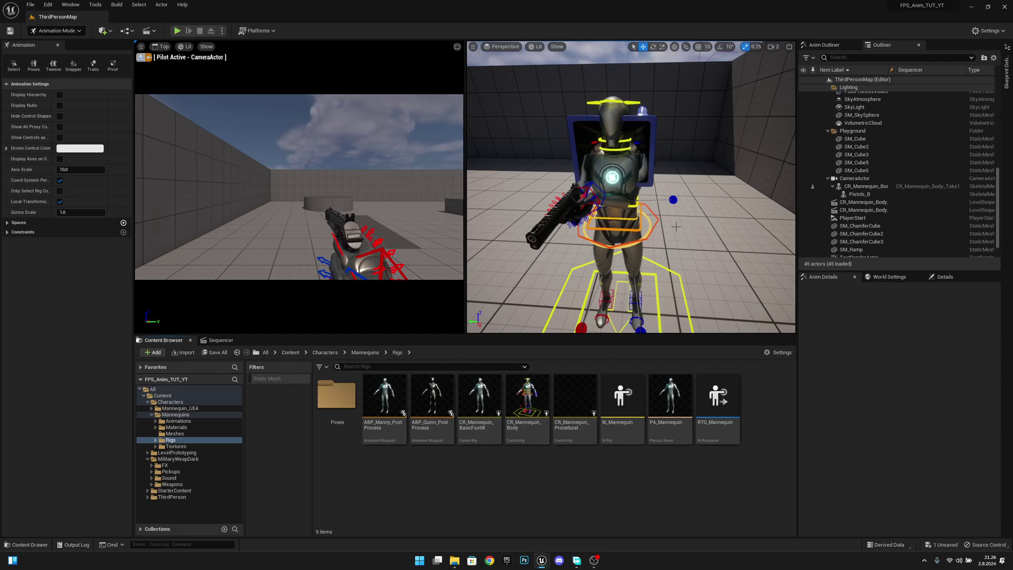
mouse_move(693, 217)
right_mouse_down()
mouse_move(675, 212)
mouse_move(699, 216)
right_mouse_up()
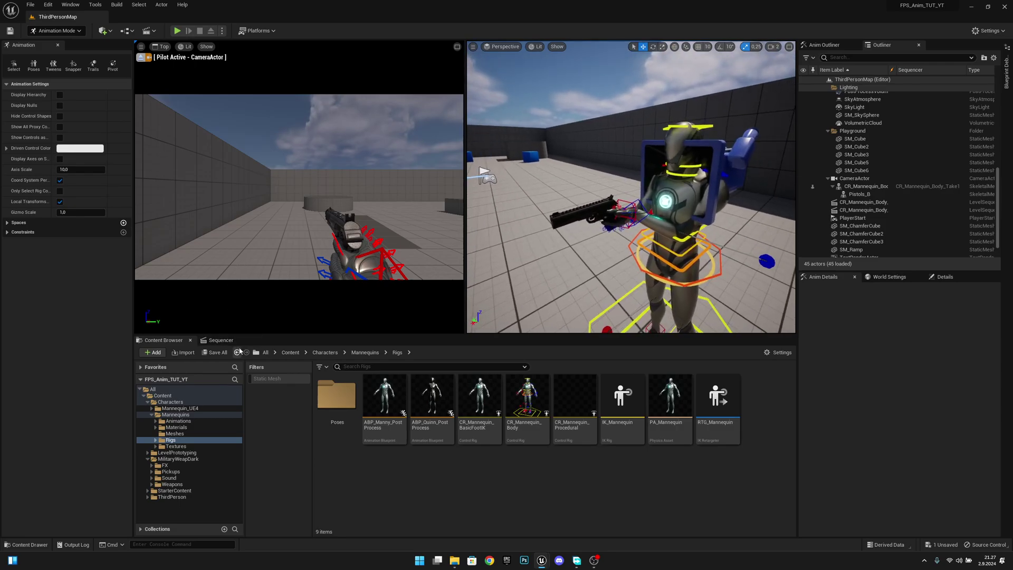
left_click(220, 340)
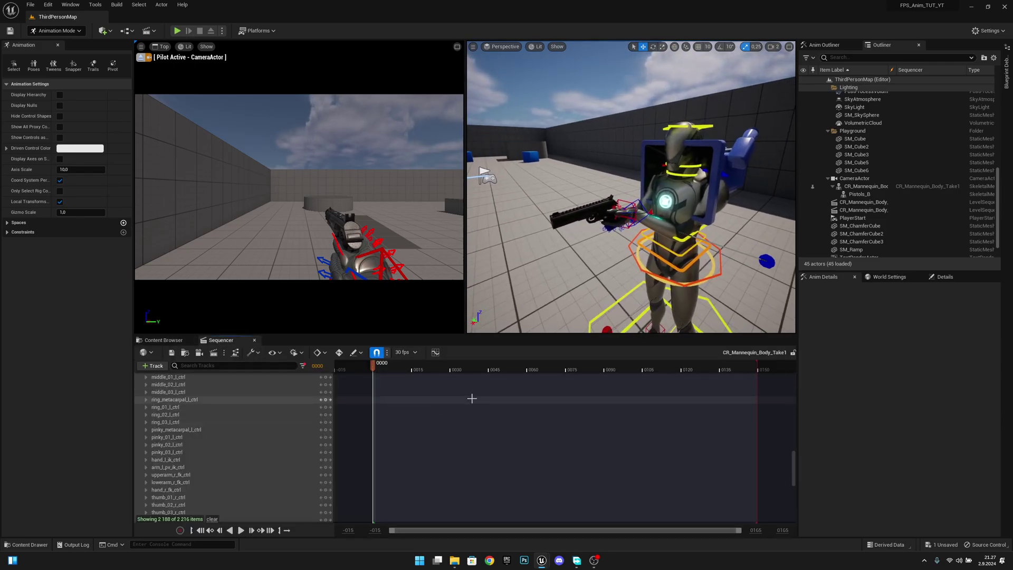
scroll(296, 416, "up", 3)
scroll(775, 483, "up", 10)
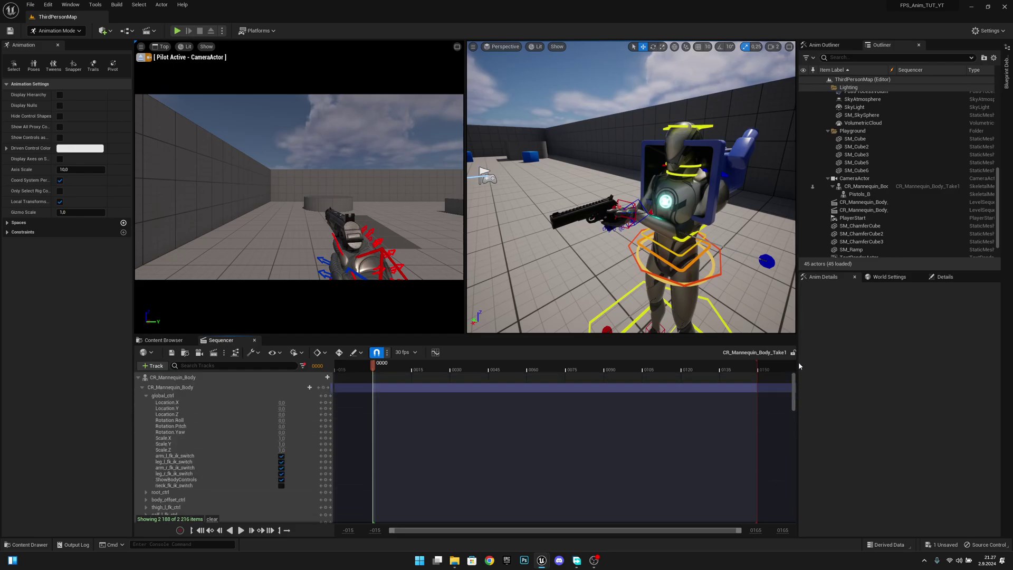
left_click(323, 388)
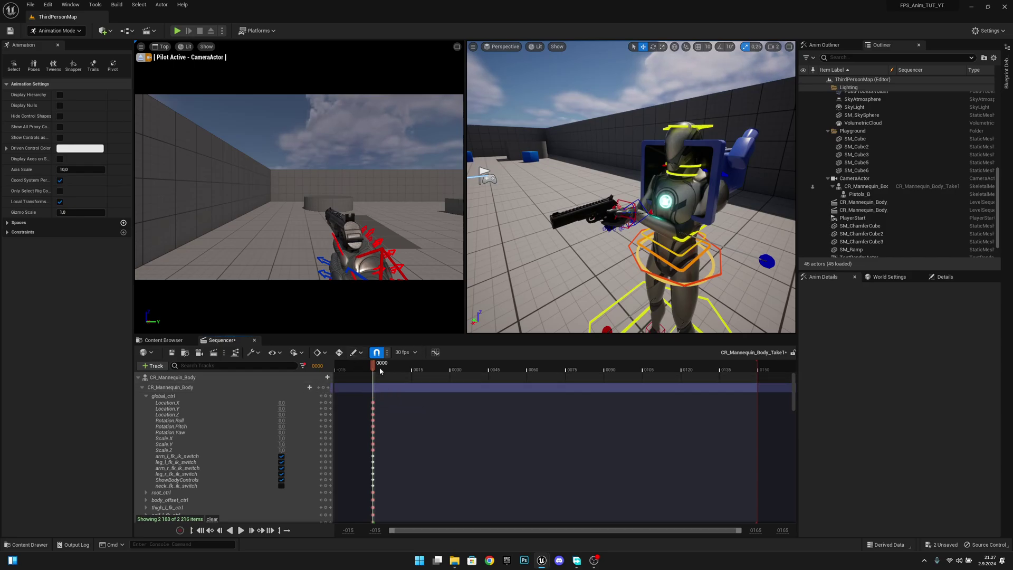
mouse_move(373, 367)
left_mouse_down()
mouse_move(399, 368)
mouse_move(373, 369)
left_mouse_up()
left_click(172, 353)
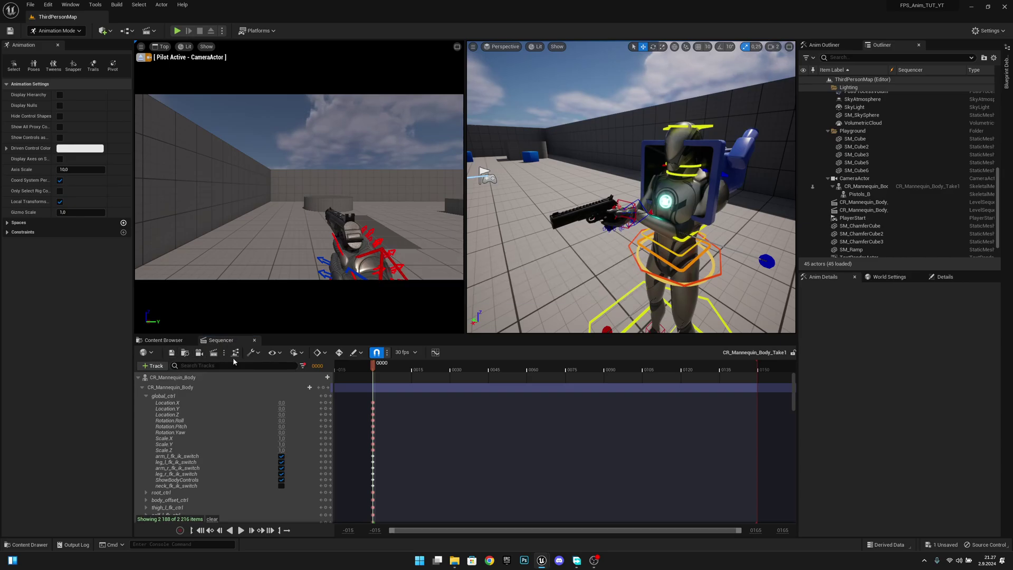
Step: Rename the level sequence CR_Mannequin_Body_Take1 in the Content folder as Pistol_Base
left_click(164, 339)
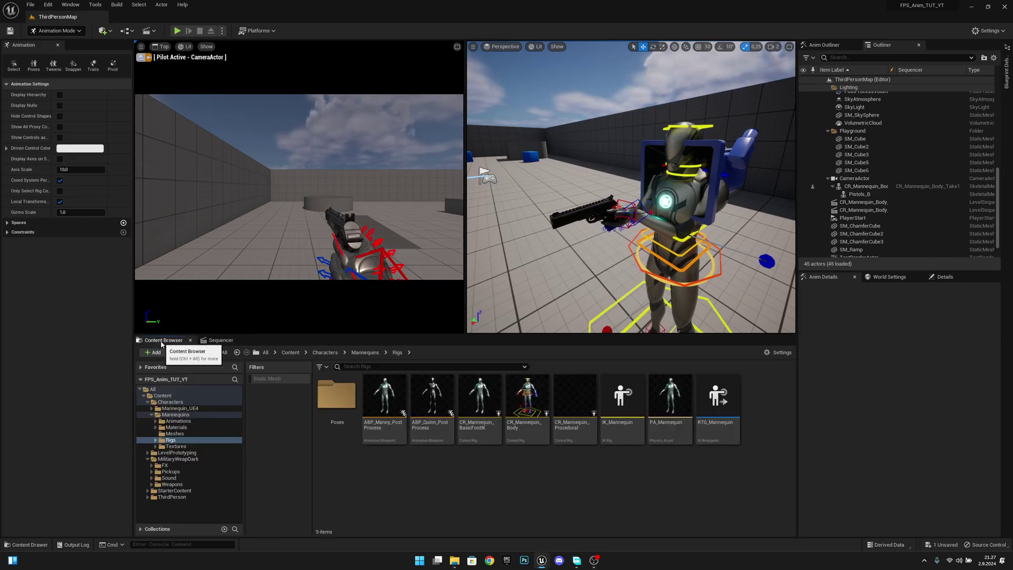
left_click(178, 398)
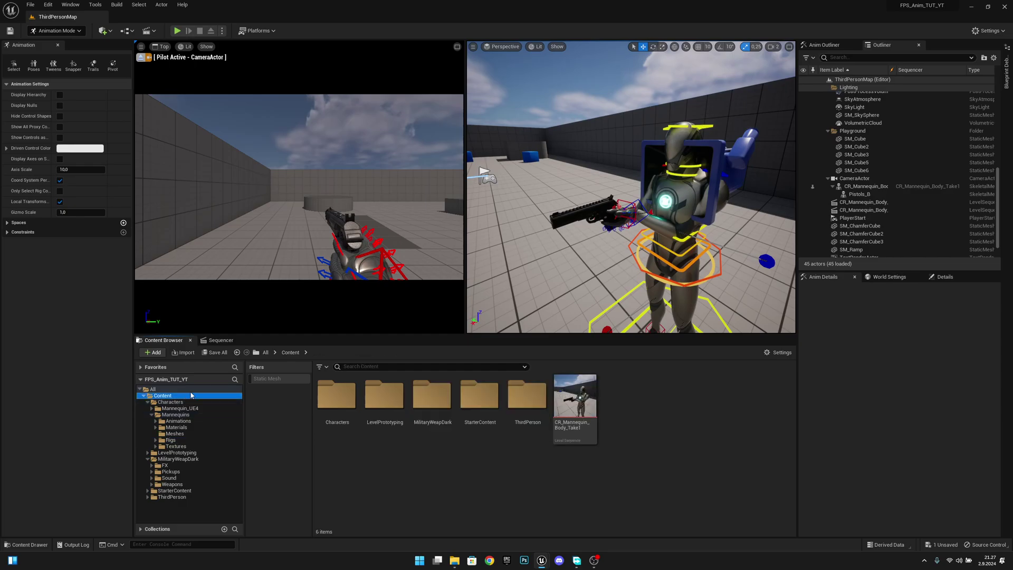
left_click(587, 412)
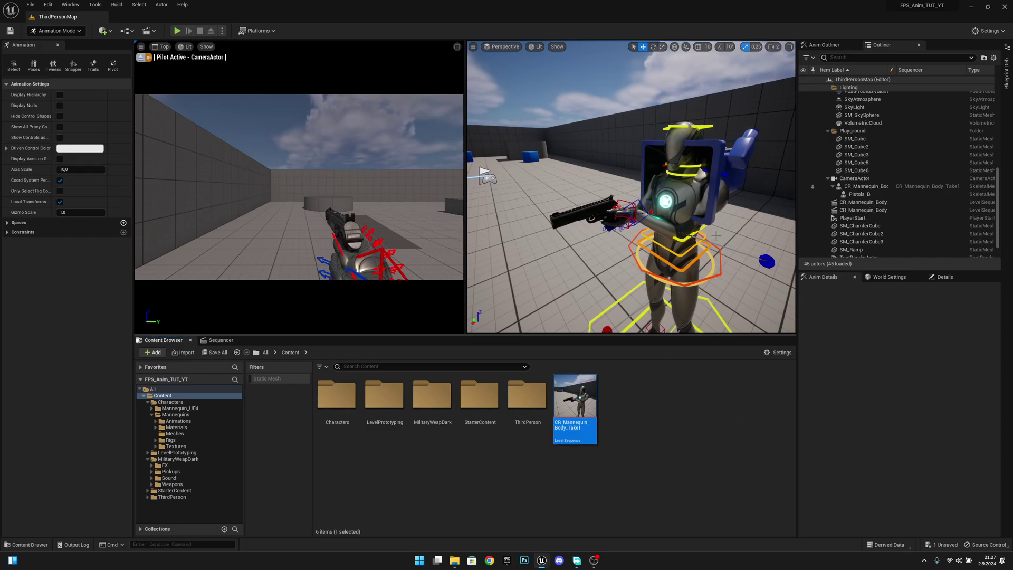
right_click_drag(622, 153, 551, 158)
key("d")
key("s")
key("F2")
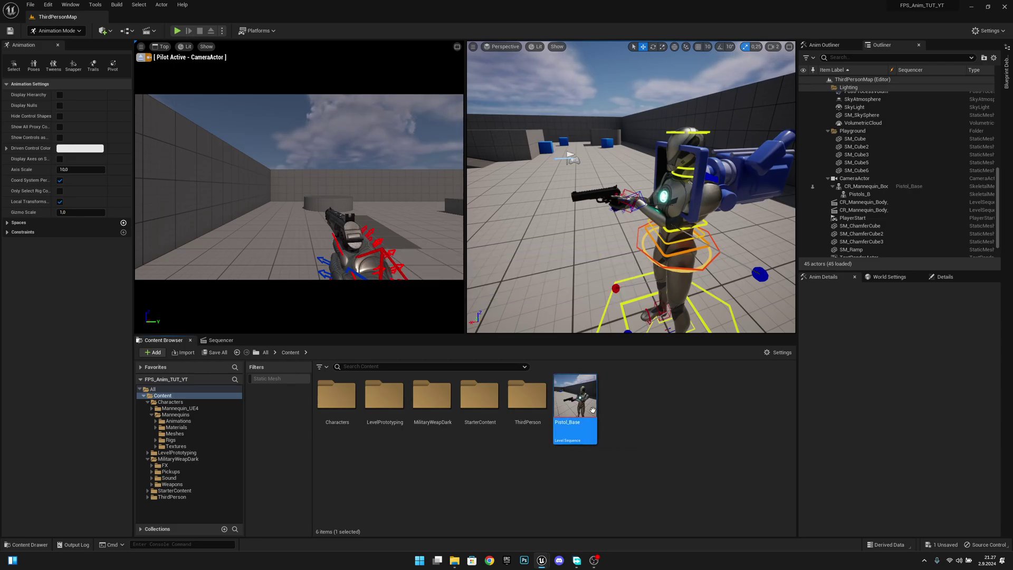
Step: Shorten the Pistol_Base sequence to end at frame 30 and keyframe the whole control rig at that frame
right_click_drag(681, 219, 638, 219)
left_click(225, 341)
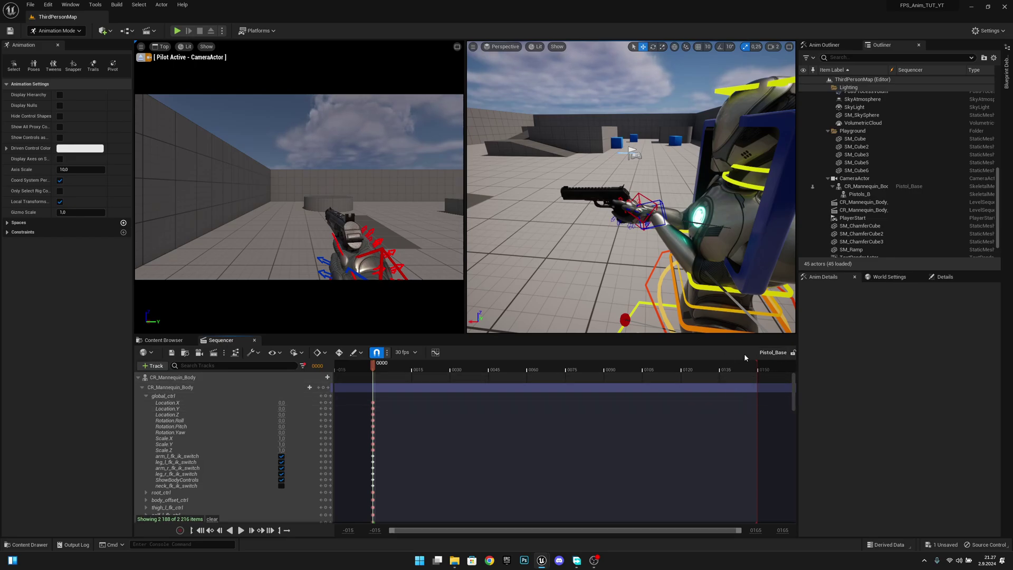
left_click_drag(739, 366, 453, 368)
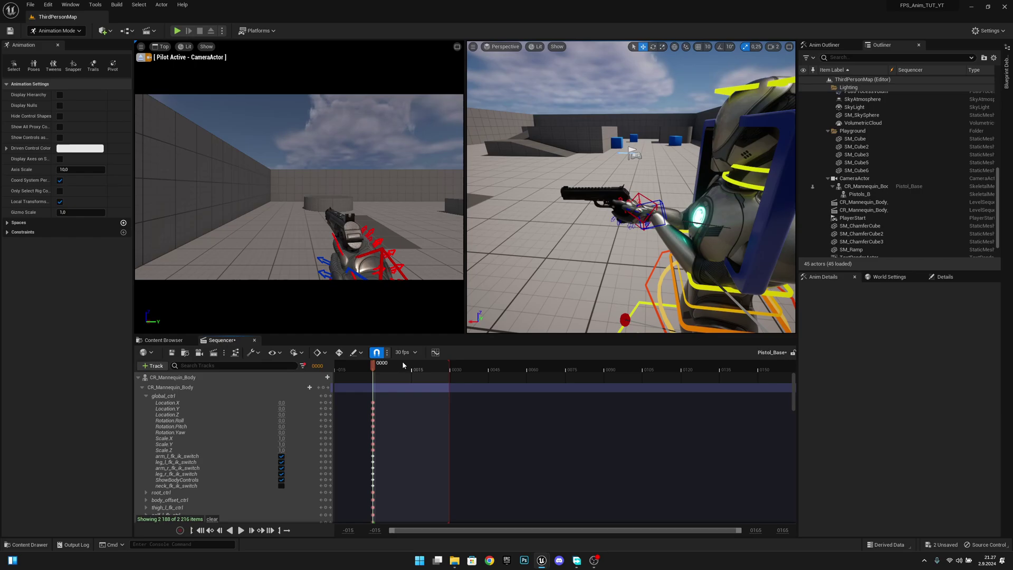
mouse_move(447, 364)
left_mouse_down()
mouse_move(462, 366)
mouse_move(449, 369)
left_mouse_up()
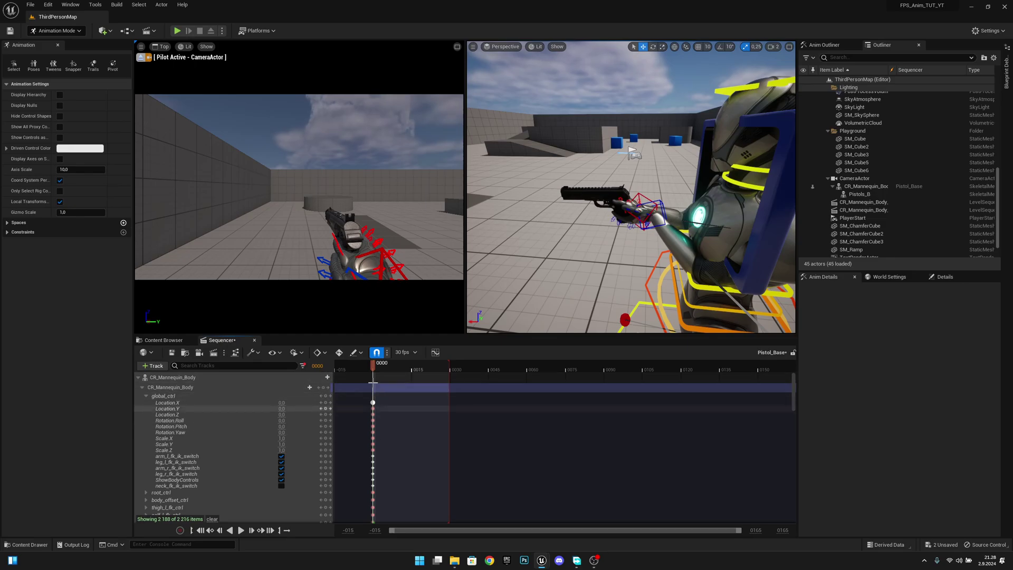
left_click_drag(373, 364, 451, 378)
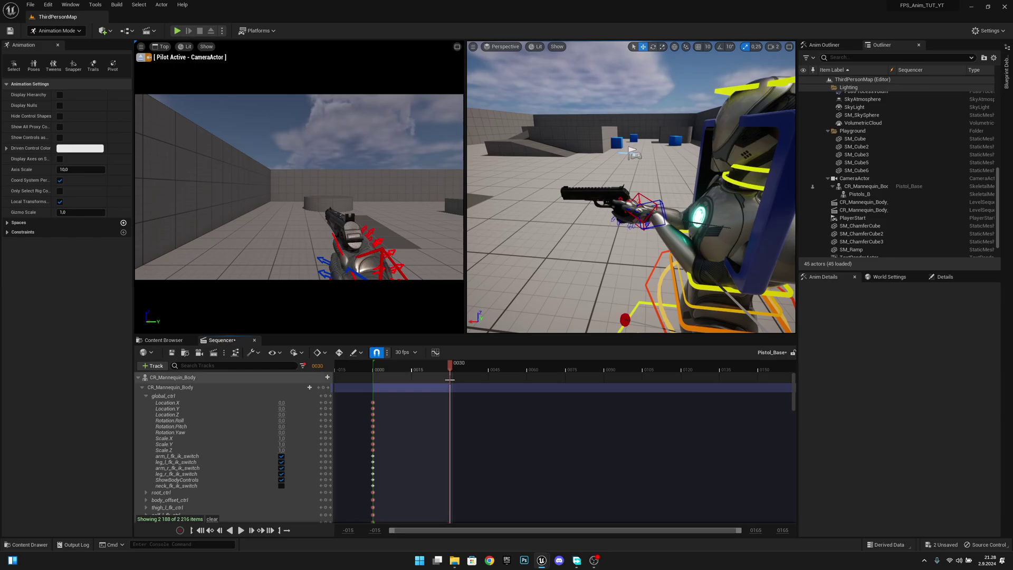
left_click(325, 389)
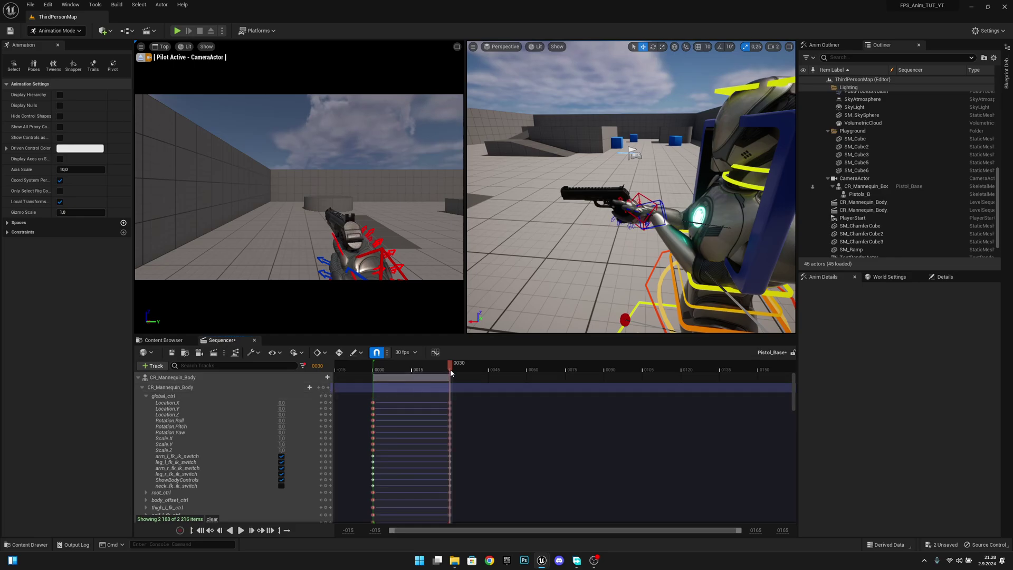
Step: Lower hand_r_ik_ctrl and hand_l_ik_ctrl together slightly at frame 15
left_click_drag(450, 372, 414, 374)
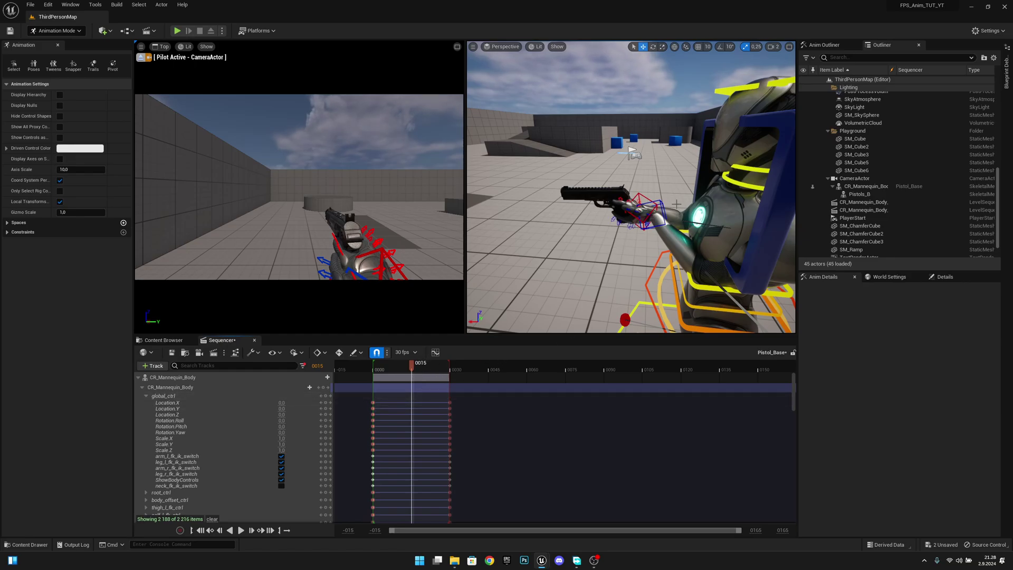
right_click_drag(676, 204, 628, 175)
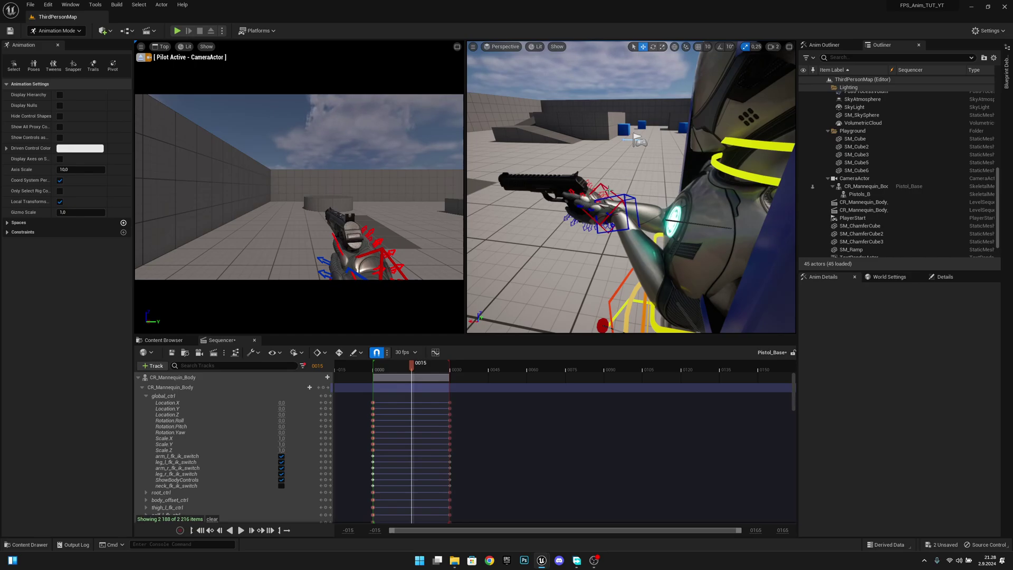
left_click(608, 189)
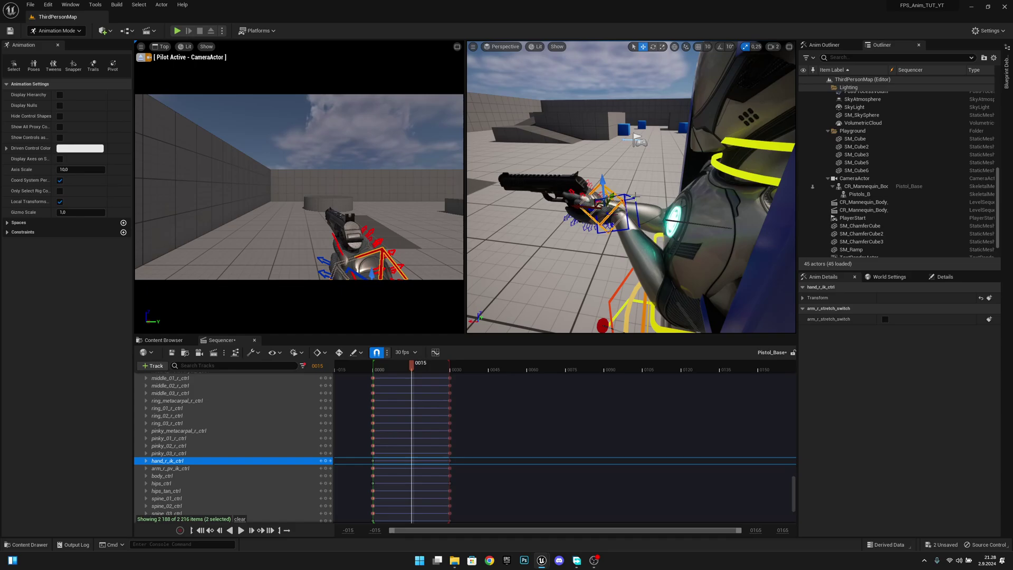
left_click(631, 199, "shift")
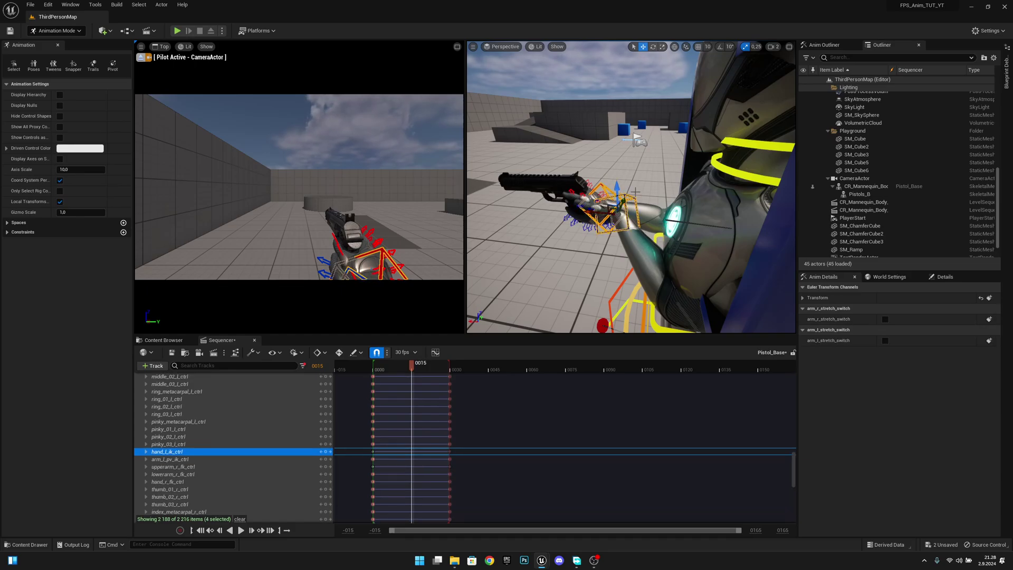
left_click_drag(616, 190, 616, 192)
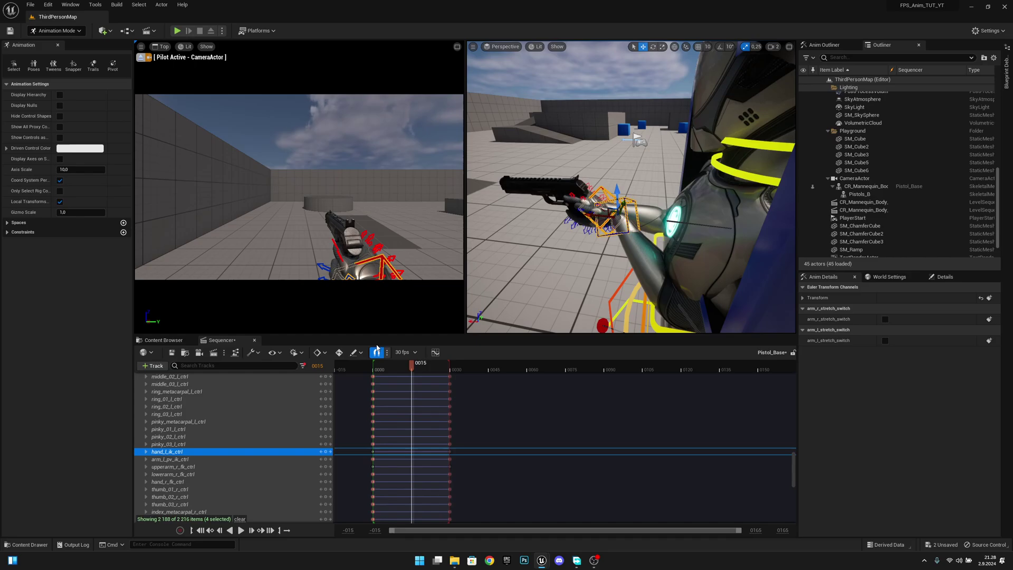
Step: Enable automatic keying and nudge hand_r_ik_ctrl and hand_l_ik_ctrl together to key their lowered pose at frame 15
left_click(339, 353)
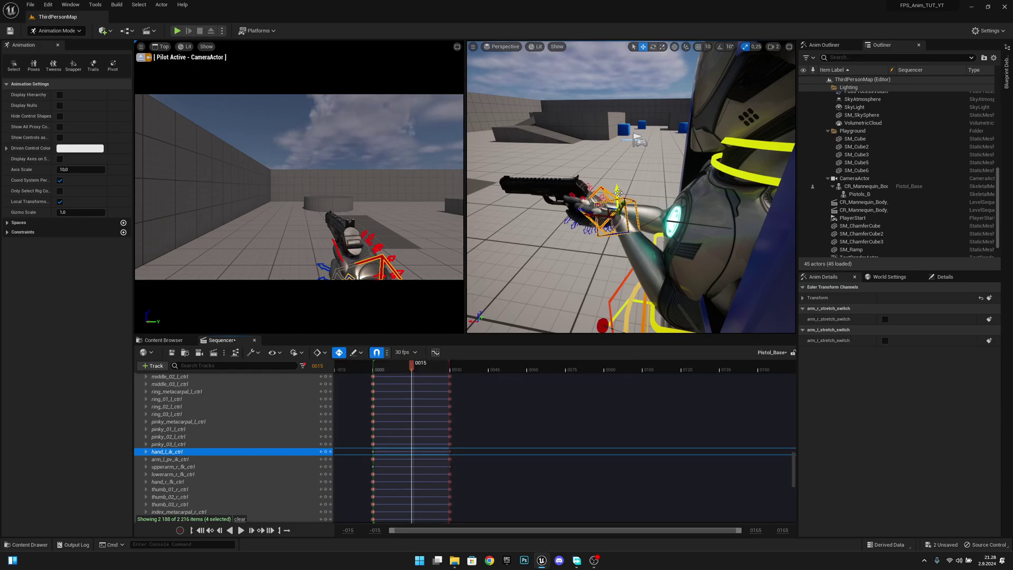
left_click_drag(618, 193, 622, 194)
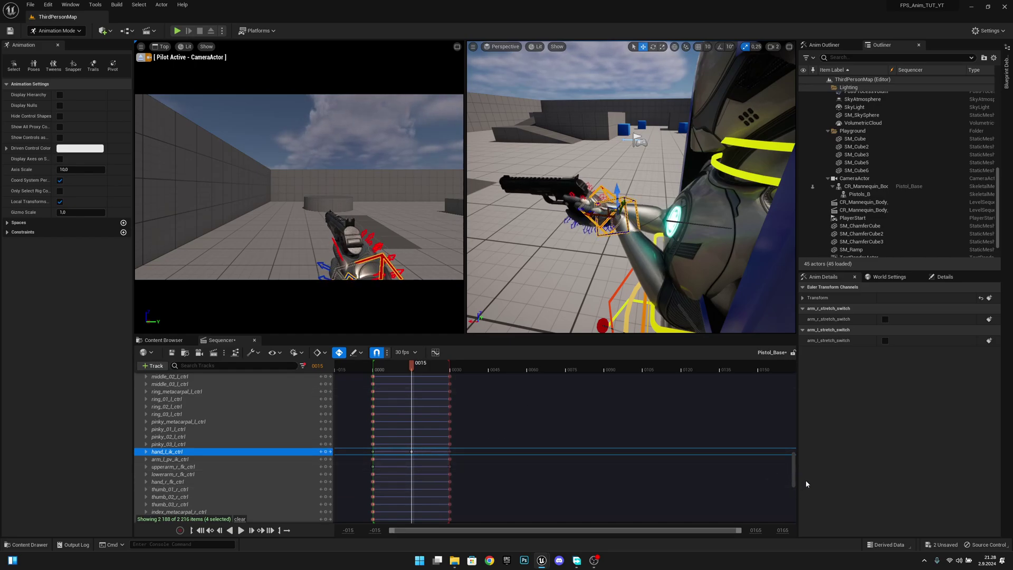
scroll(781, 477, "down", 6)
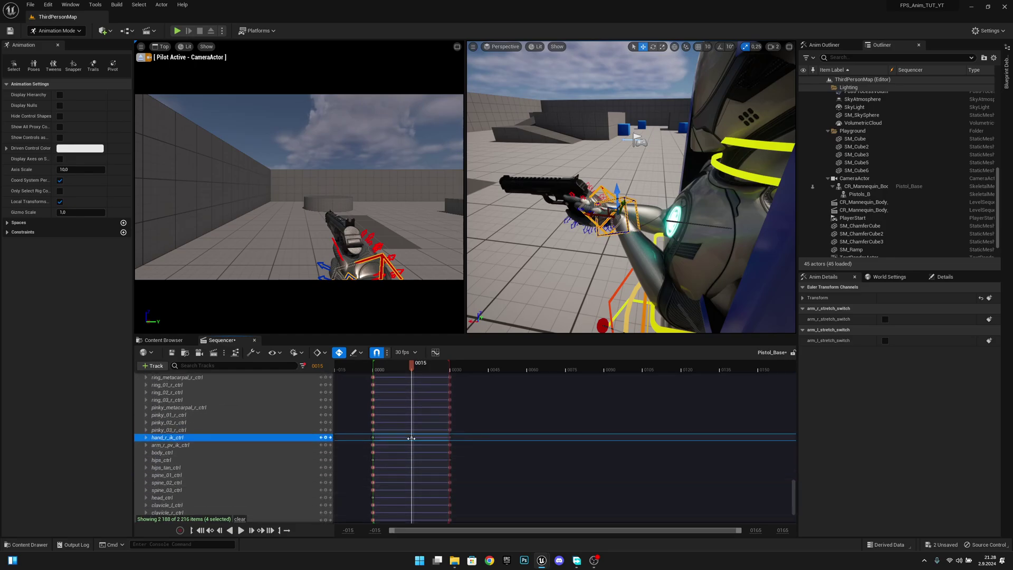
left_click_drag(792, 493, 801, 372)
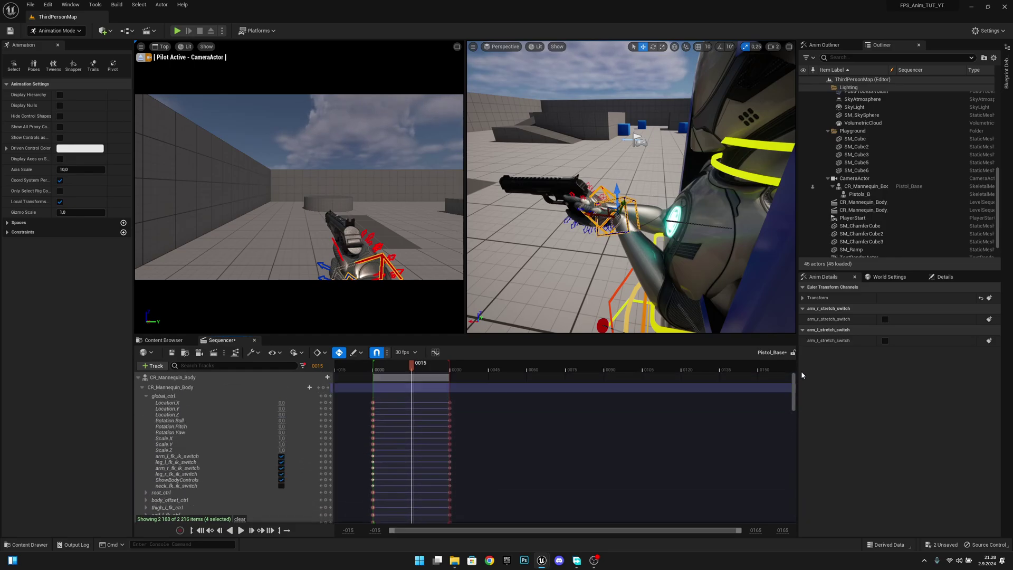
Step: Play the Pistol_Base animation from frame 0 to review the hand movement in the camera and perspective views
left_click_drag(411, 363, 375, 369)
key("space")
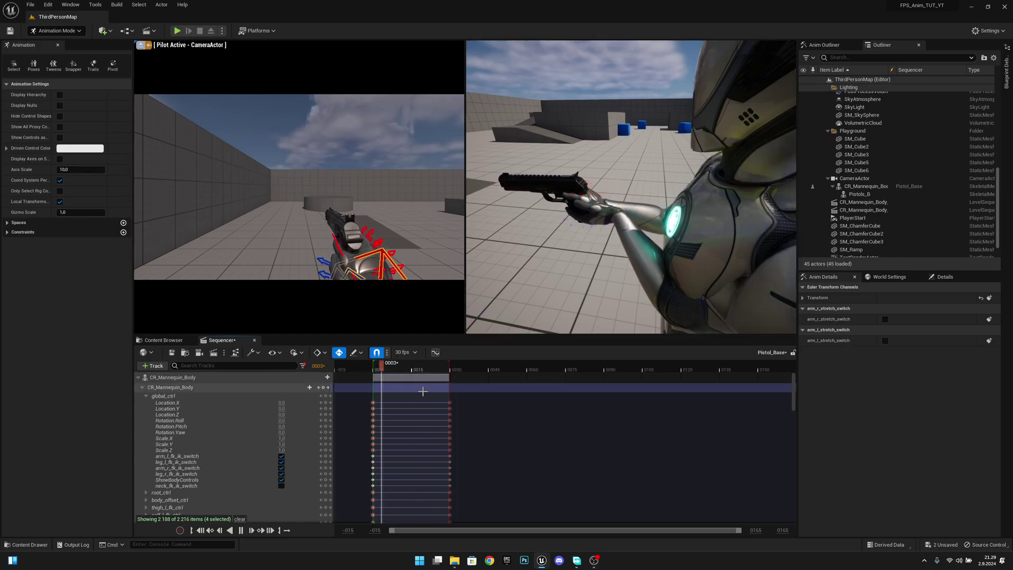
key("space")
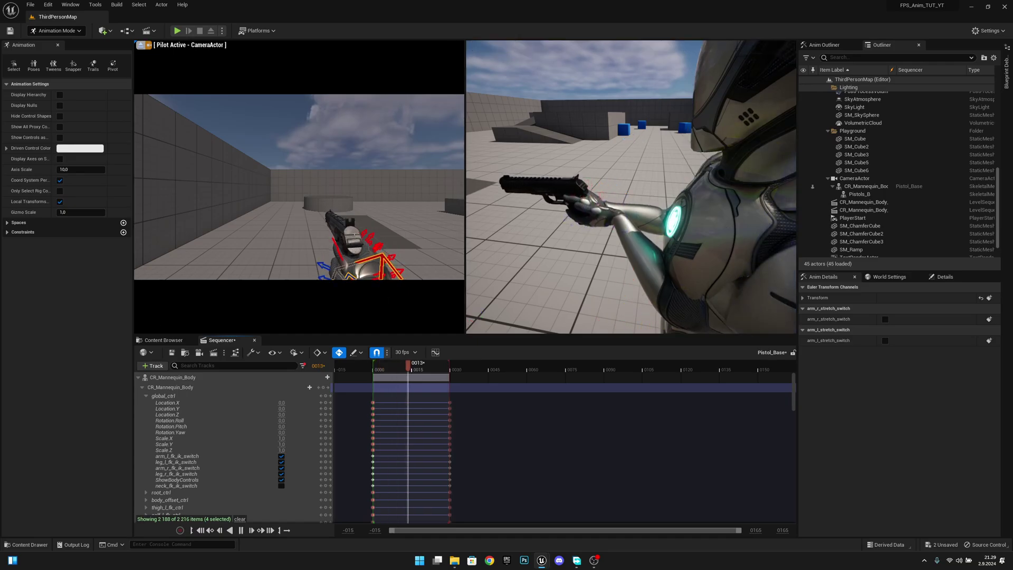
key("space")
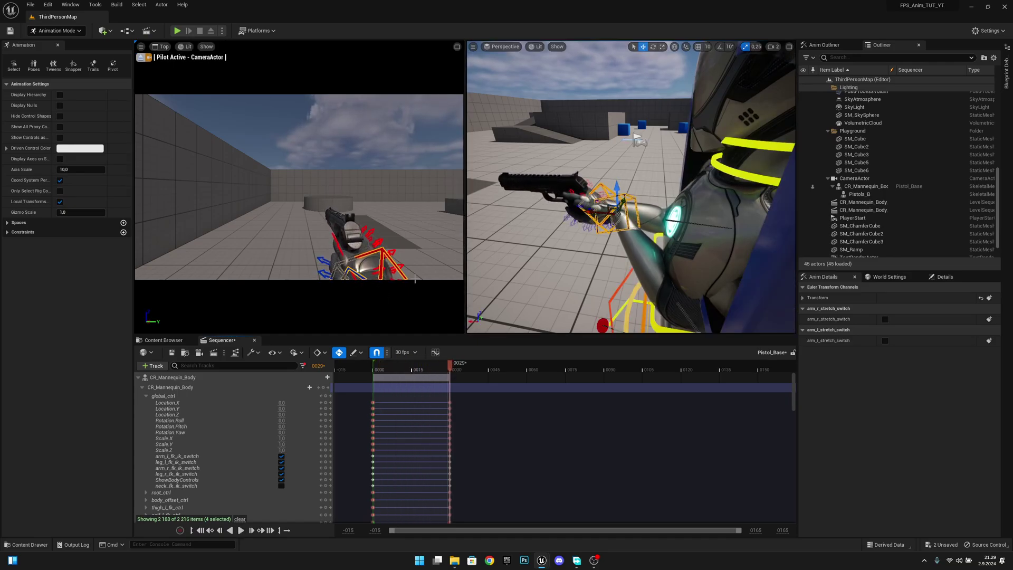
key("space")
key("space")
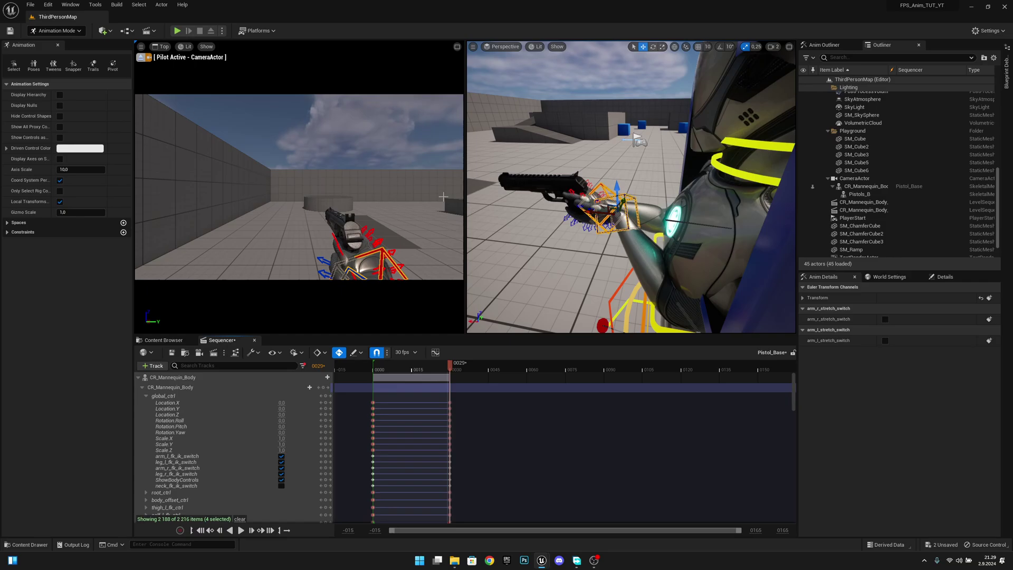
key("space")
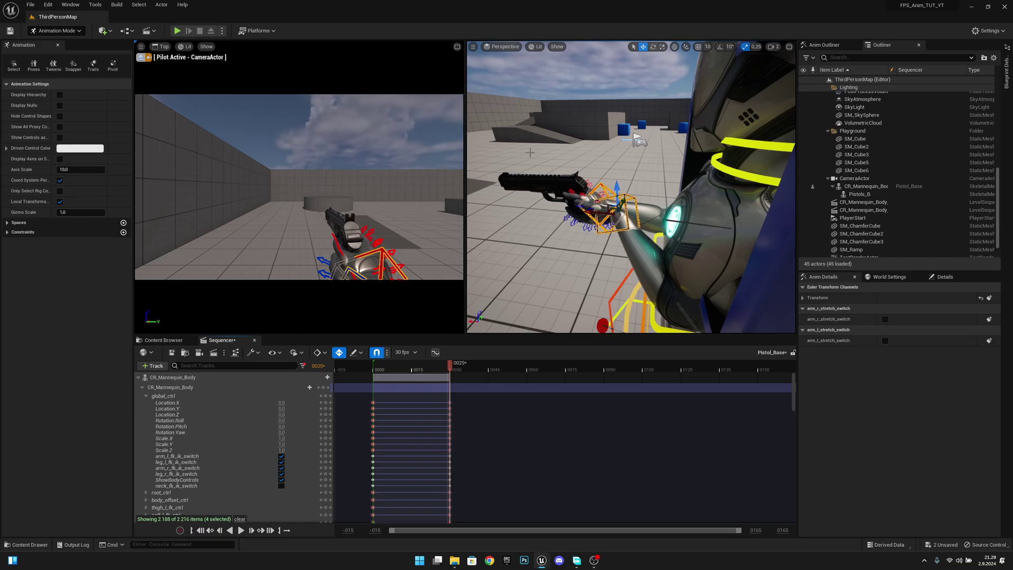
Step: Save the sequence and bake the CR_Mannequin_Body track to an animation sequence named Pistol_Idle in the Content folder
left_click(172, 353)
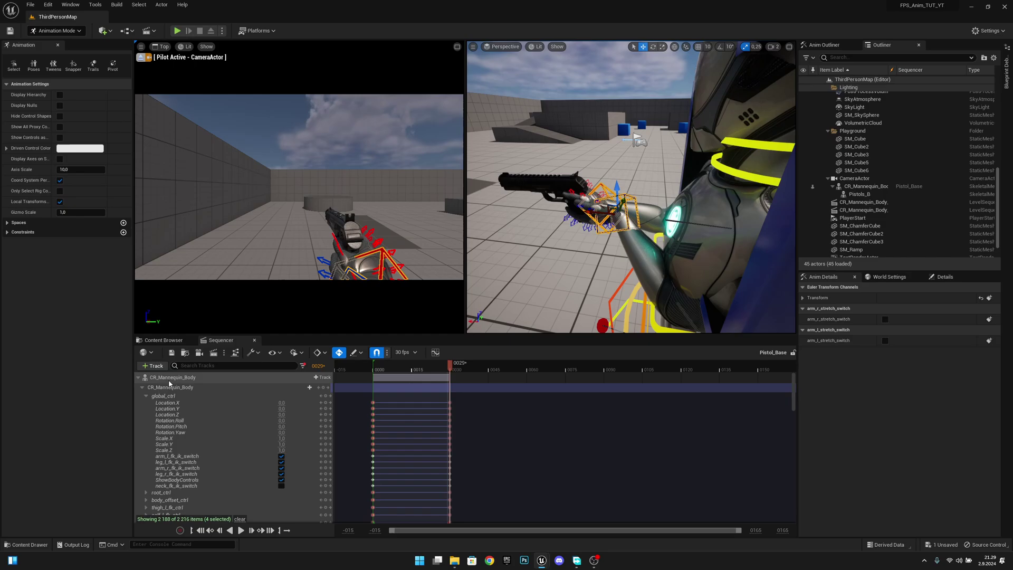
right_click(191, 377)
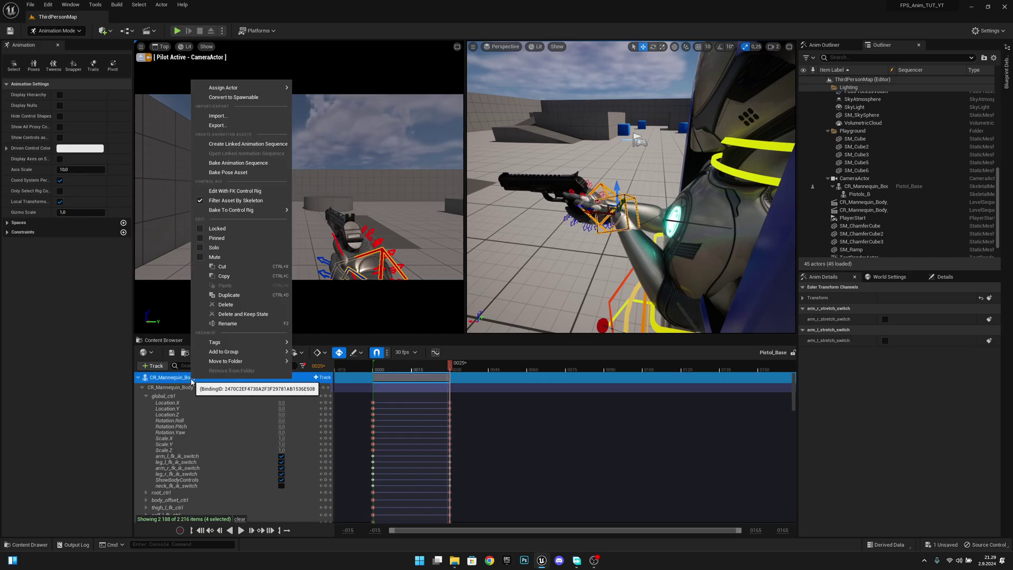
left_click(257, 165)
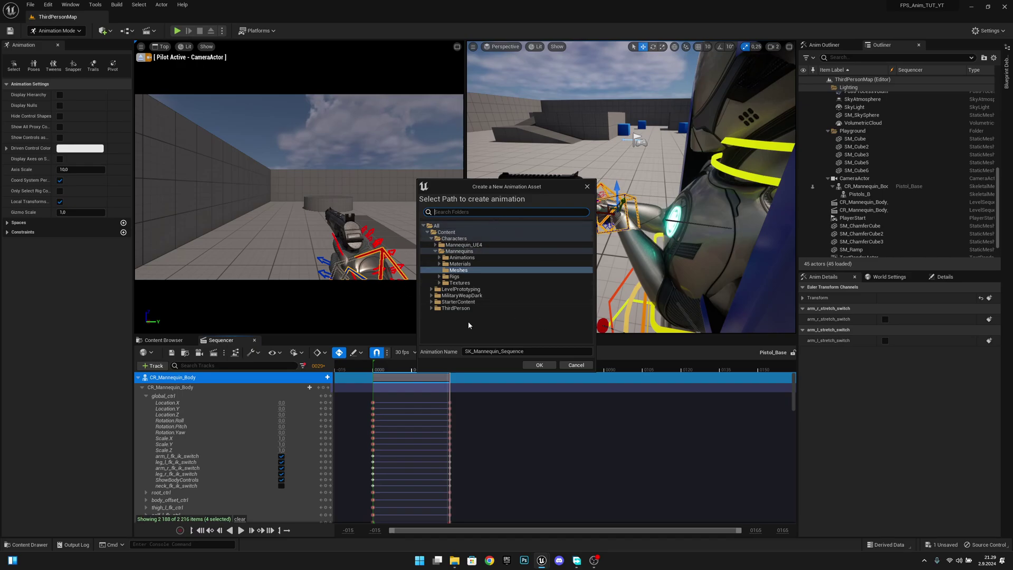
left_click(443, 234)
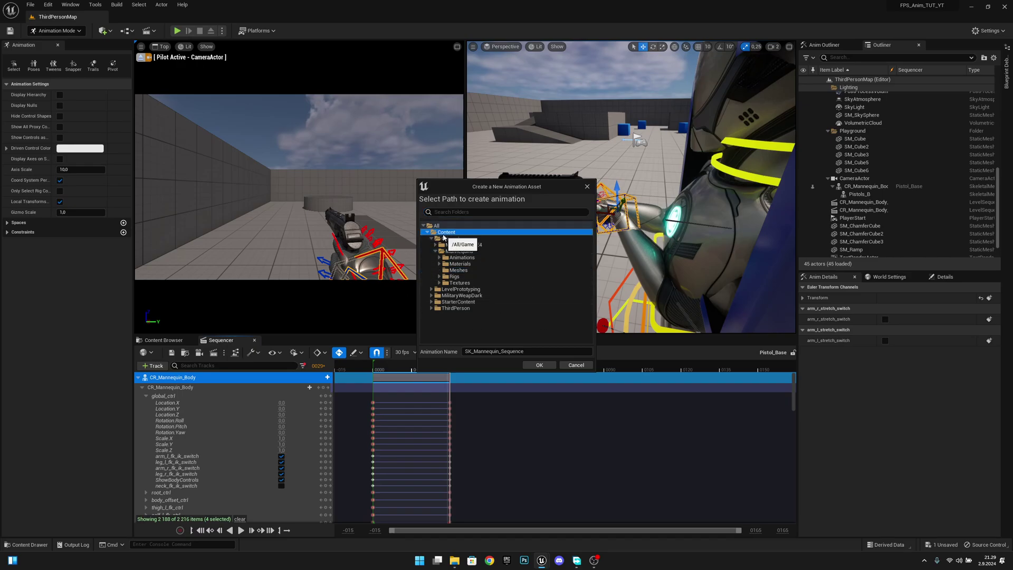
left_click(525, 350)
type("Pist")
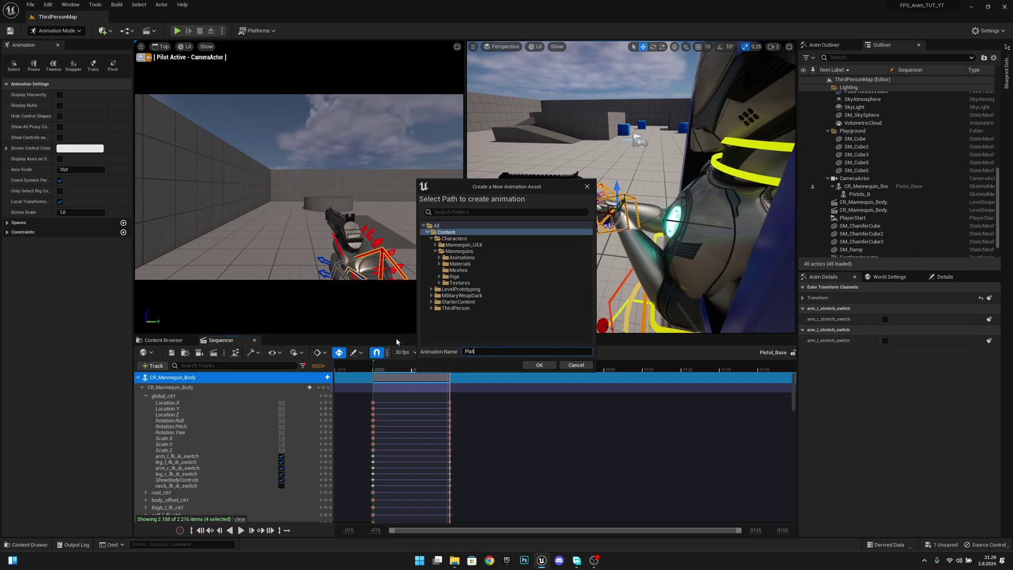
type("ol_Idle")
left_click(539, 365)
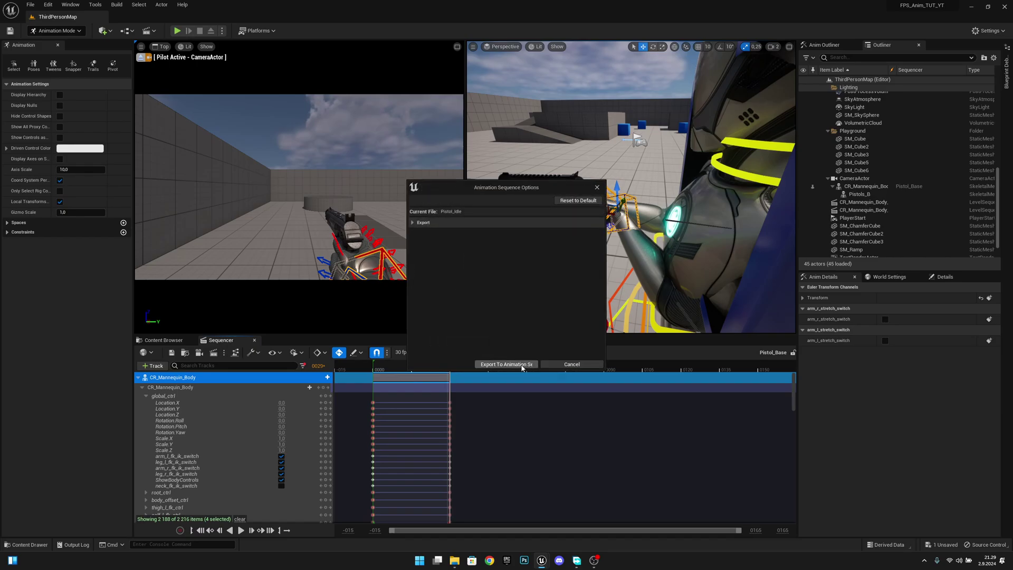
left_click(505, 364)
Step: Open the Pistol_Idle animation sequence, examine the mannequin's animation from the side, and close it again
left_click(166, 342)
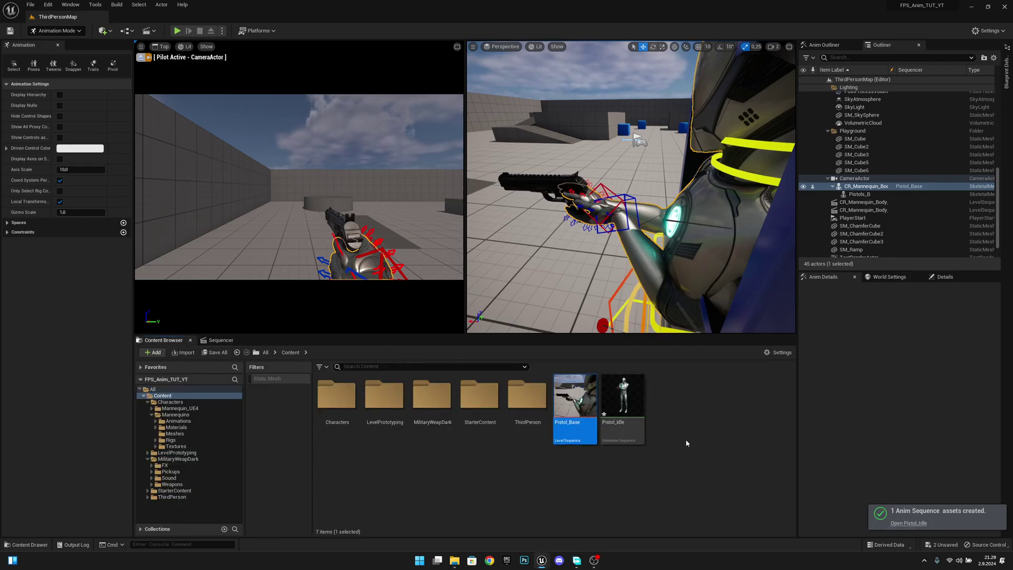
left_click(623, 401)
double_click(623, 401)
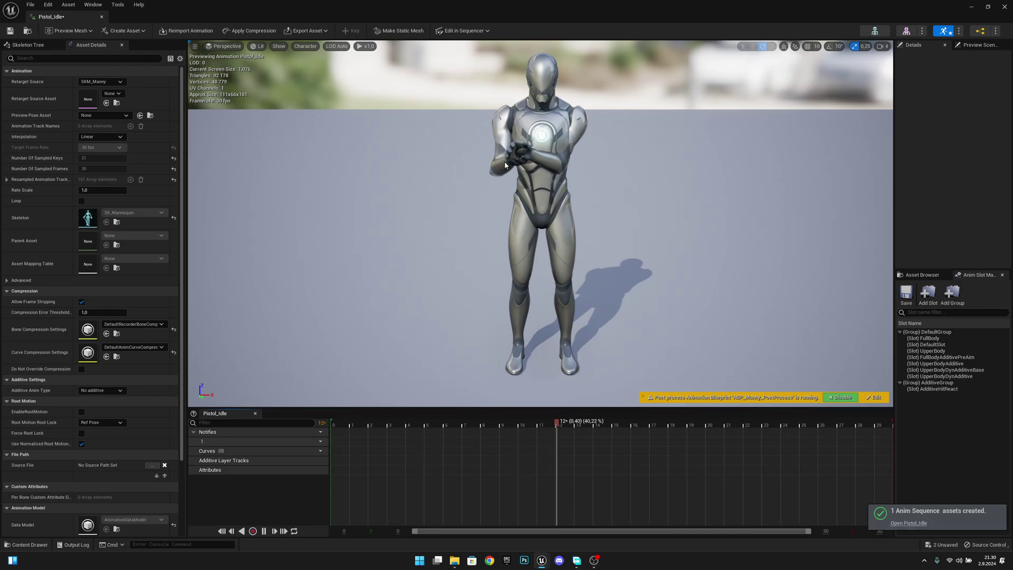
key("d")
right_click_drag(655, 179, 454, 176)
key("w")
key("s")
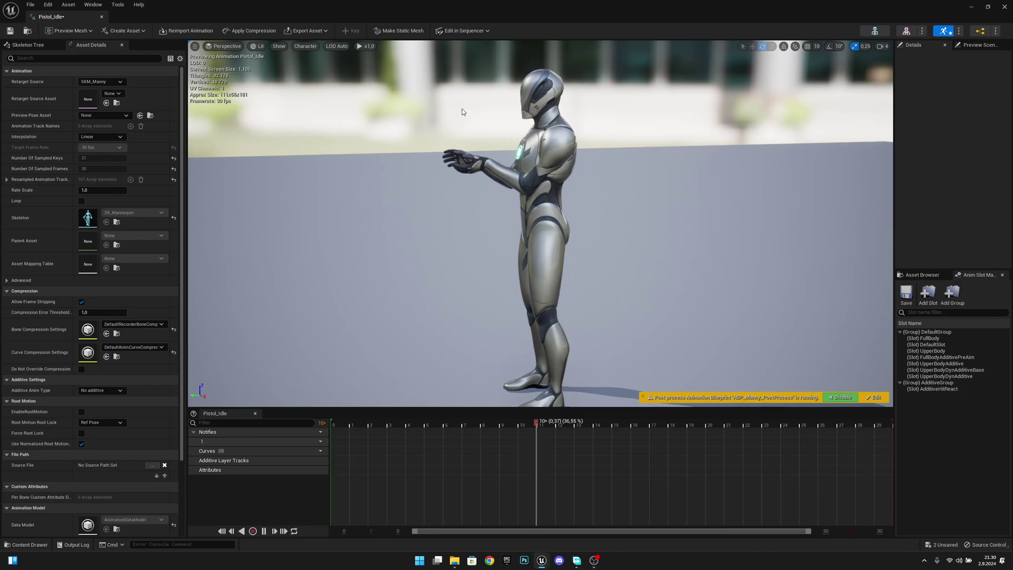
left_click(102, 17)
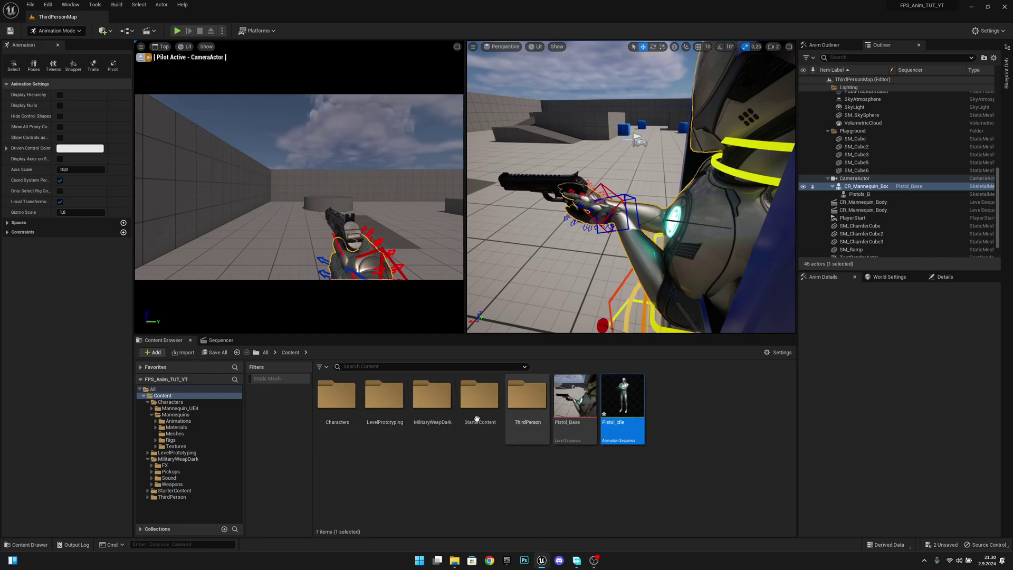
left_click(219, 340)
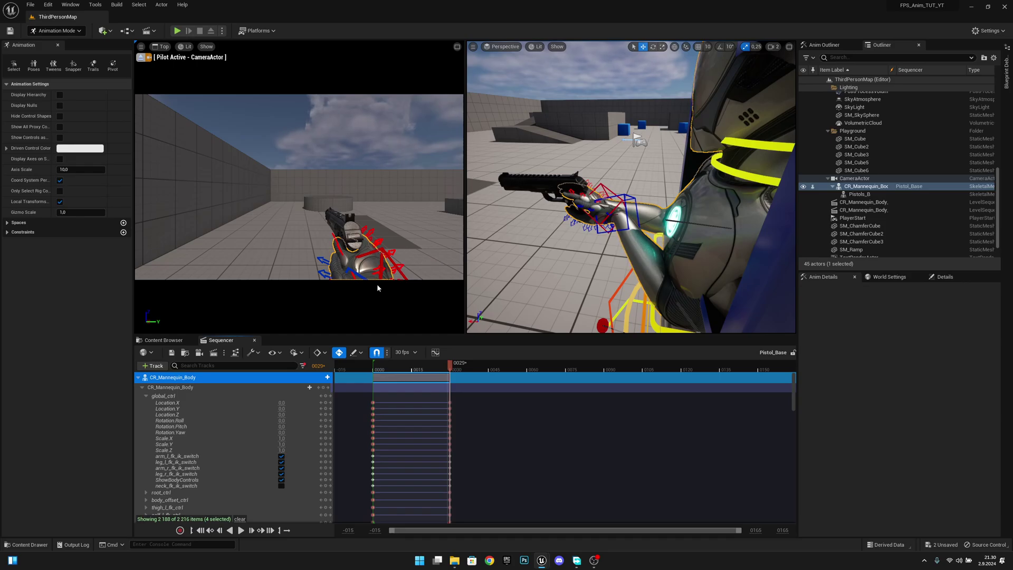
left_click(159, 340)
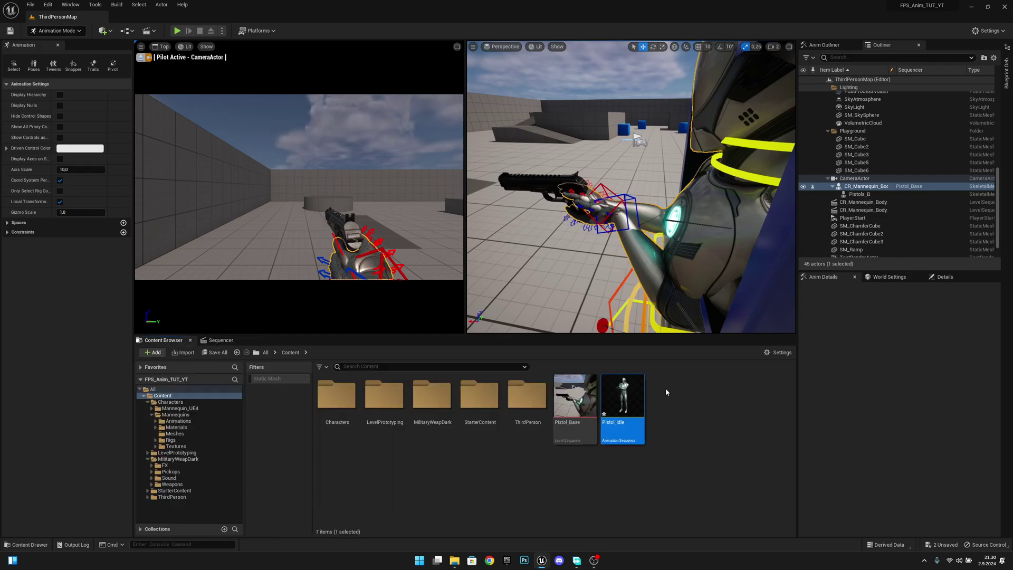
left_click(625, 463)
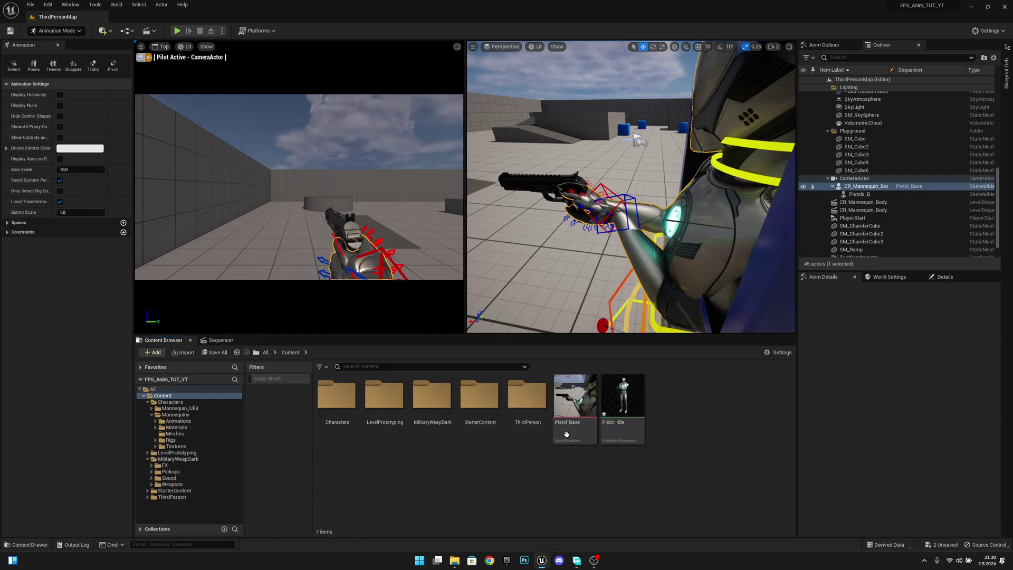
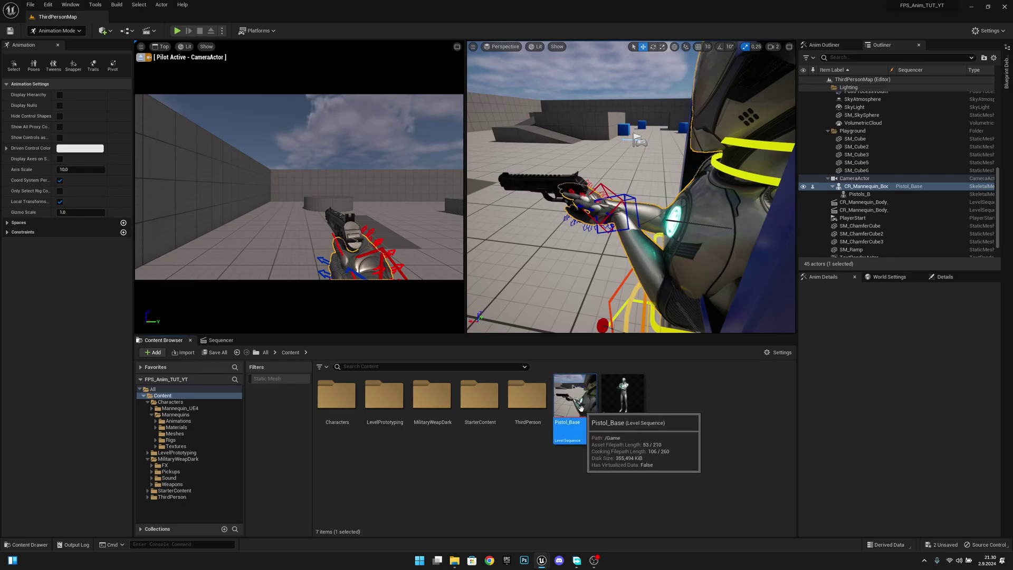
left_click(220, 340)
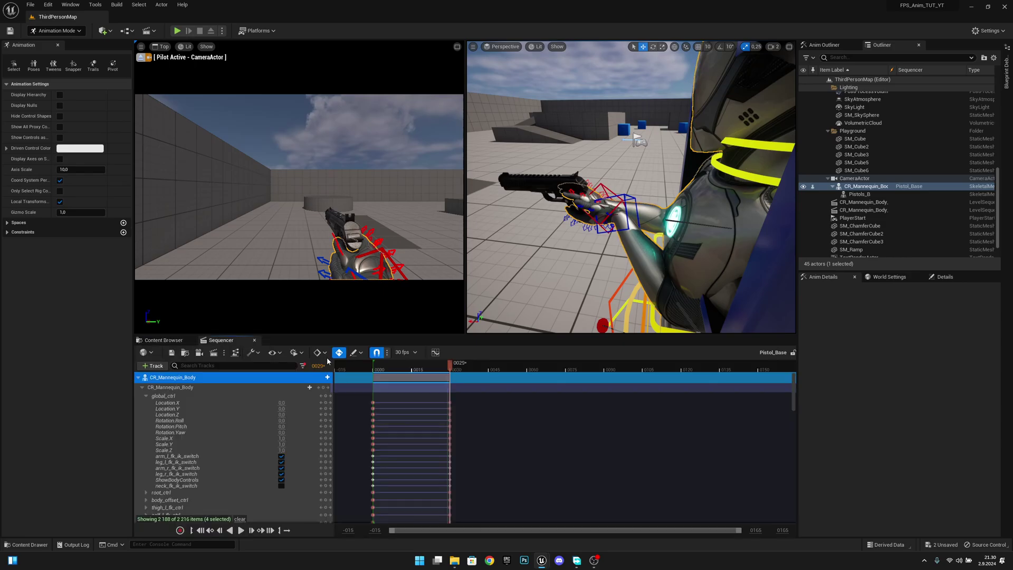
Step: Duplicate the Pistol_Base level sequence in the Content folder and name the copy Pistol_Idle_Project
left_click(188, 352)
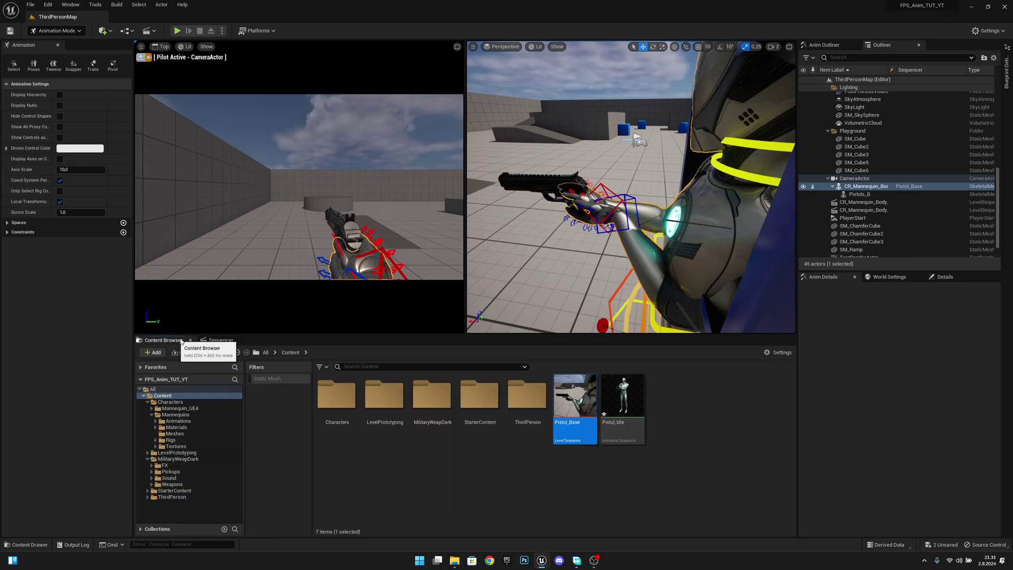
right_click(572, 427)
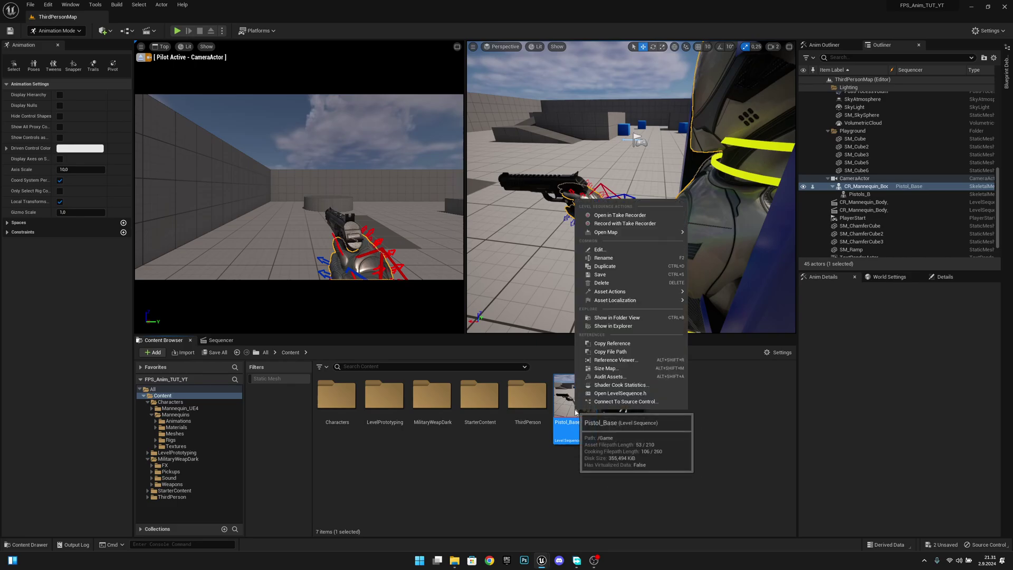
left_click(607, 262)
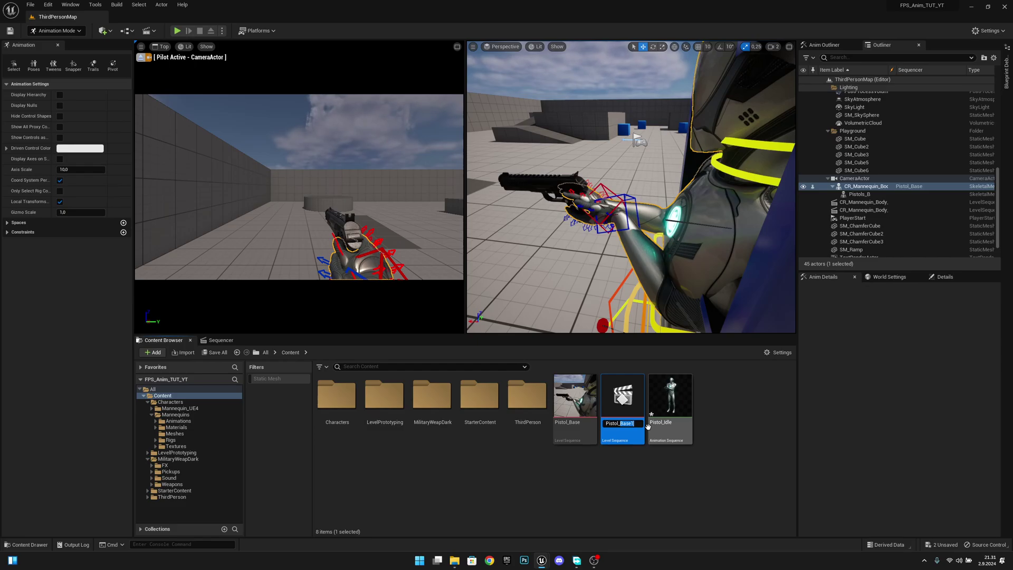
type("Pistol_Idle")
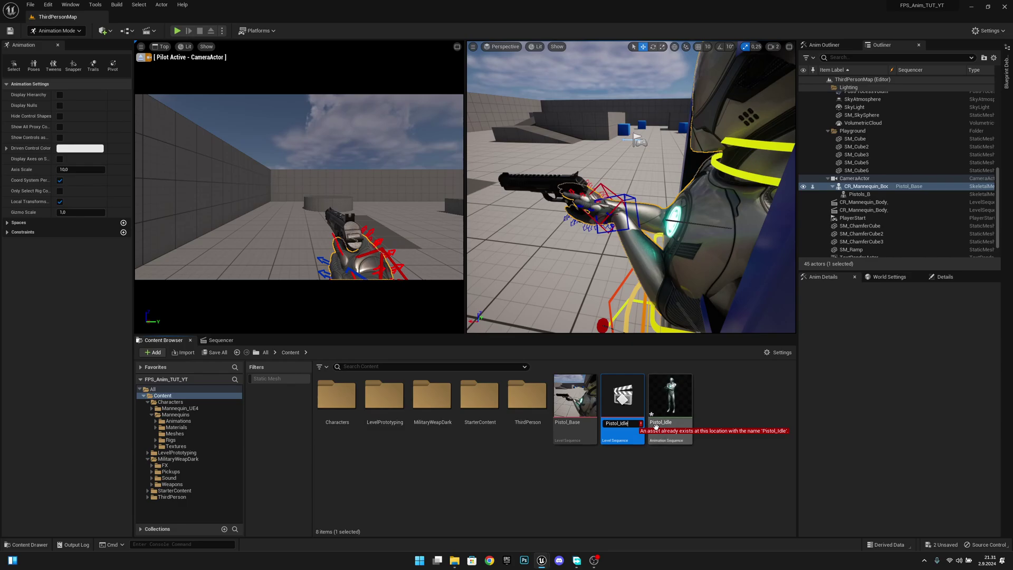
type("_")
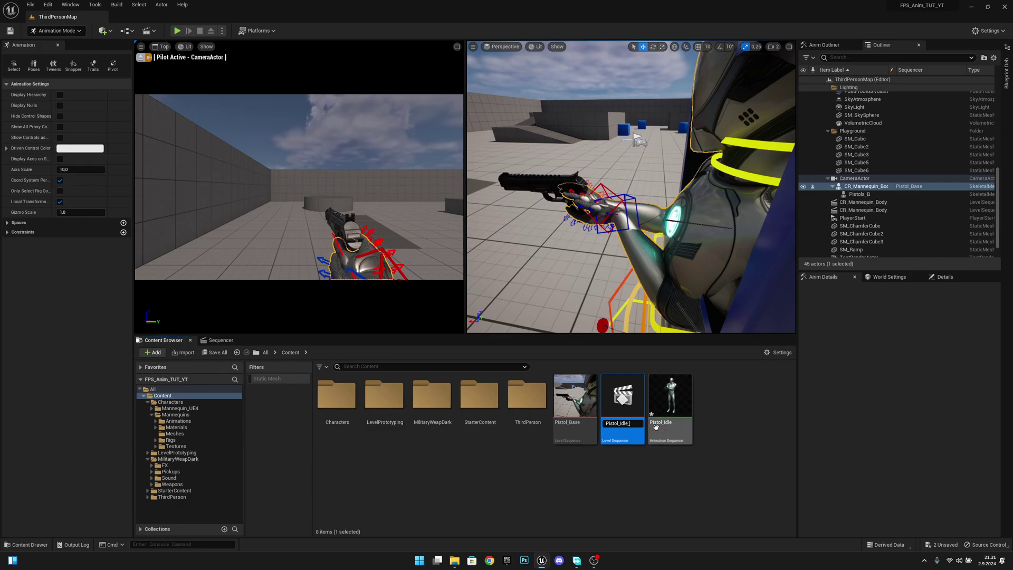
key("BackSpace")
type("_")
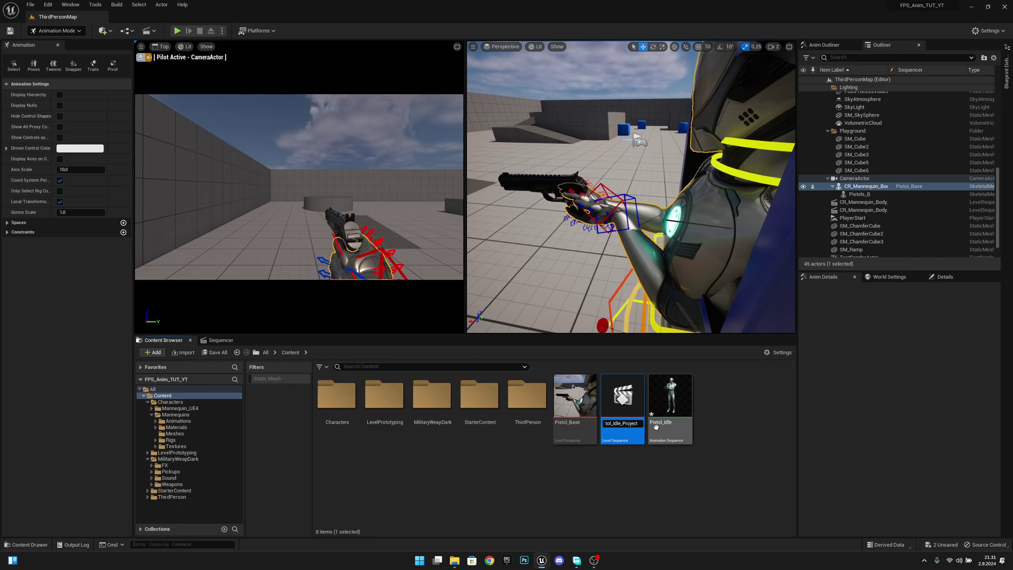
key("Return")
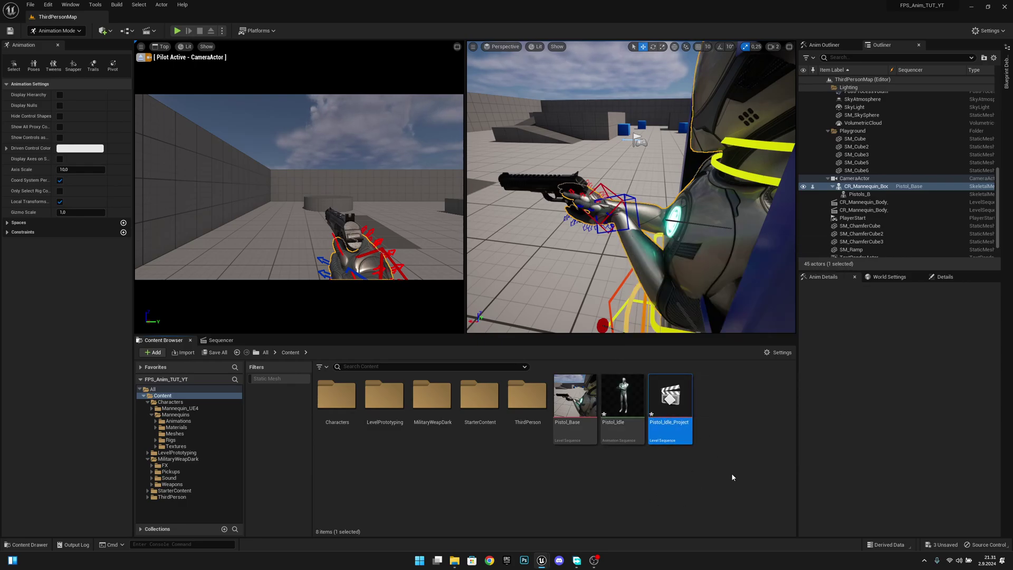
Step: Duplicate the Pistol_Idle_Project level sequence and name the copy Pistol_Move_Project1
right_click(678, 414)
left_click(696, 260)
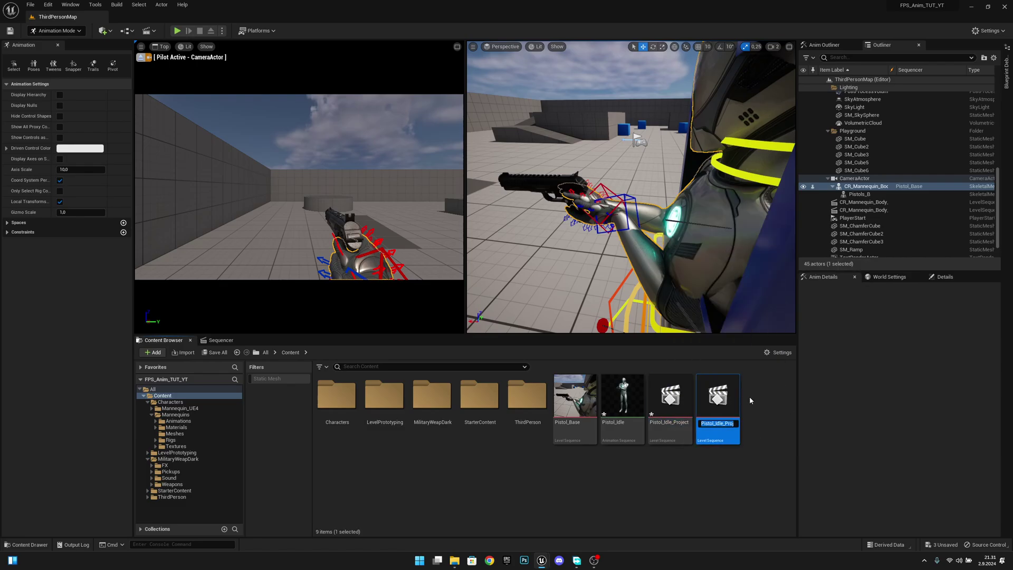
left_click(722, 424)
key("BackSpace")
key("BackSpace")
key("BackSpace")
key("BackSpace")
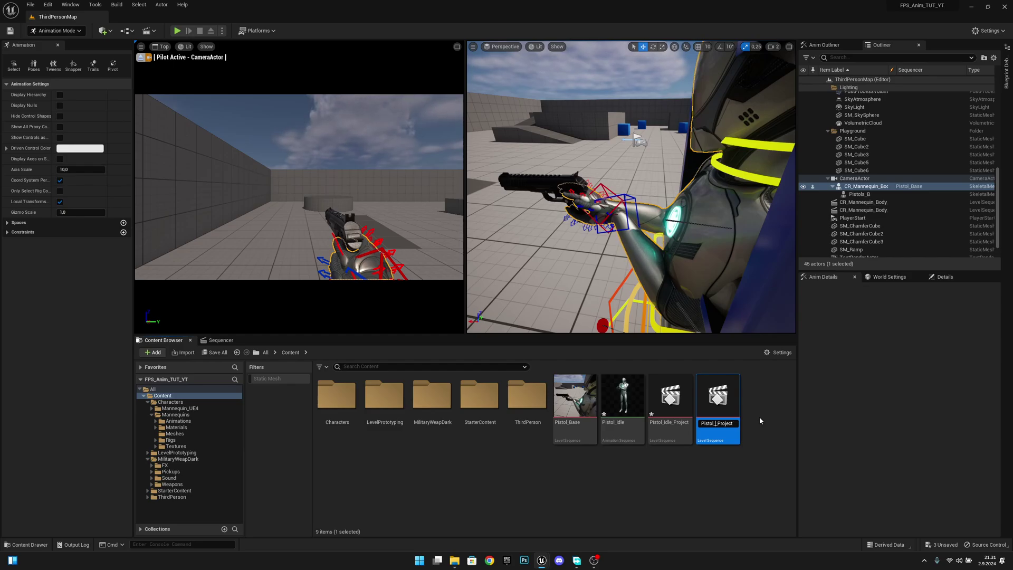
type("Move")
key("Return")
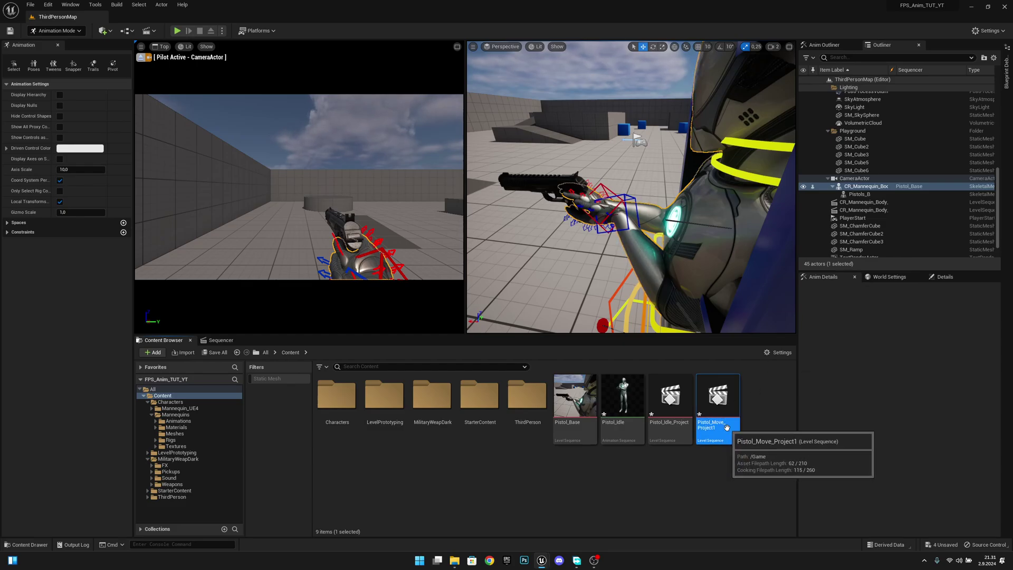
Step: Rename the Pistol_Move_Project1 level sequence to Pistol_Move_Project and open it
key("F2")
mouse_move(731, 423)
left_mouse_down()
mouse_move(774, 423)
mouse_move(730, 423)
left_mouse_up()
key("Return")
key("F2")
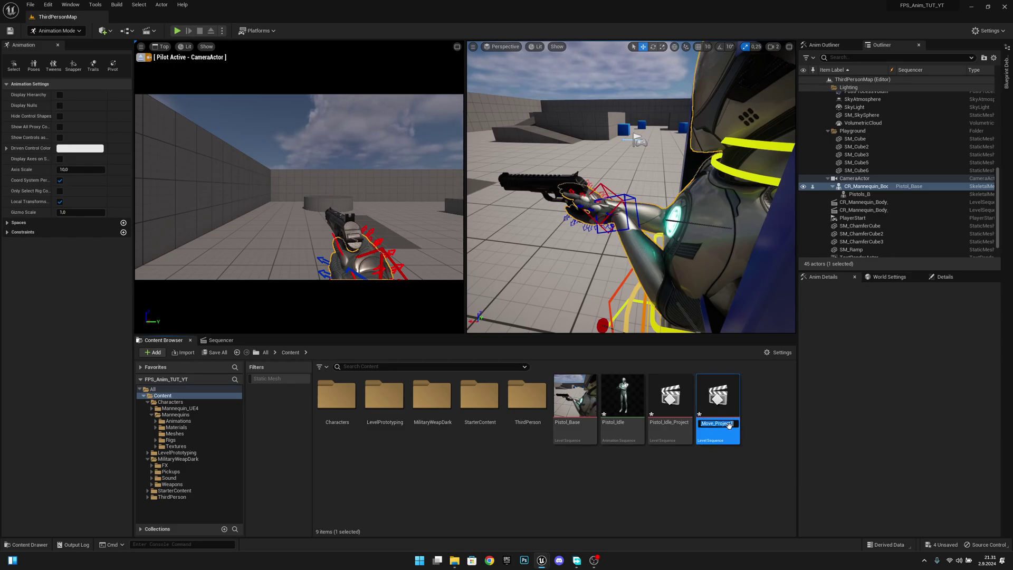
key("Return")
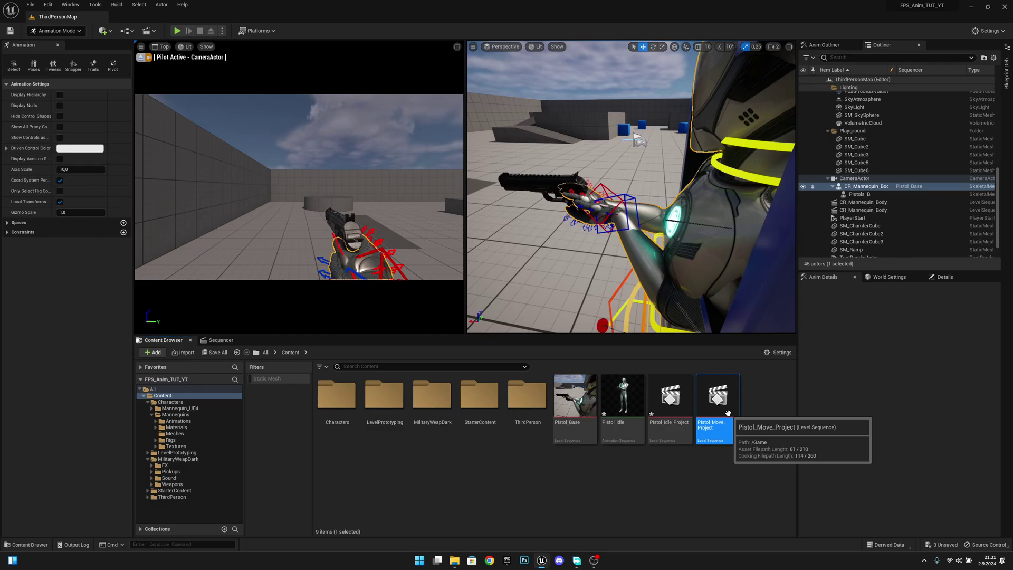
double_click(728, 412)
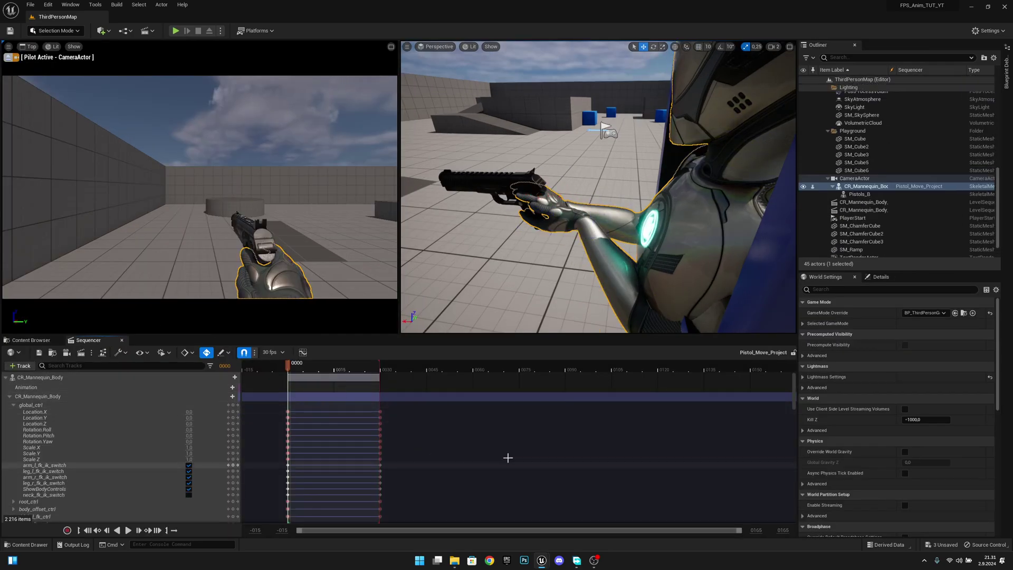
Step: Check the two mannequin tracks in the sequence and examine the CR_Mannequin_Body character in the level
right_click_drag(598, 188, 636, 231)
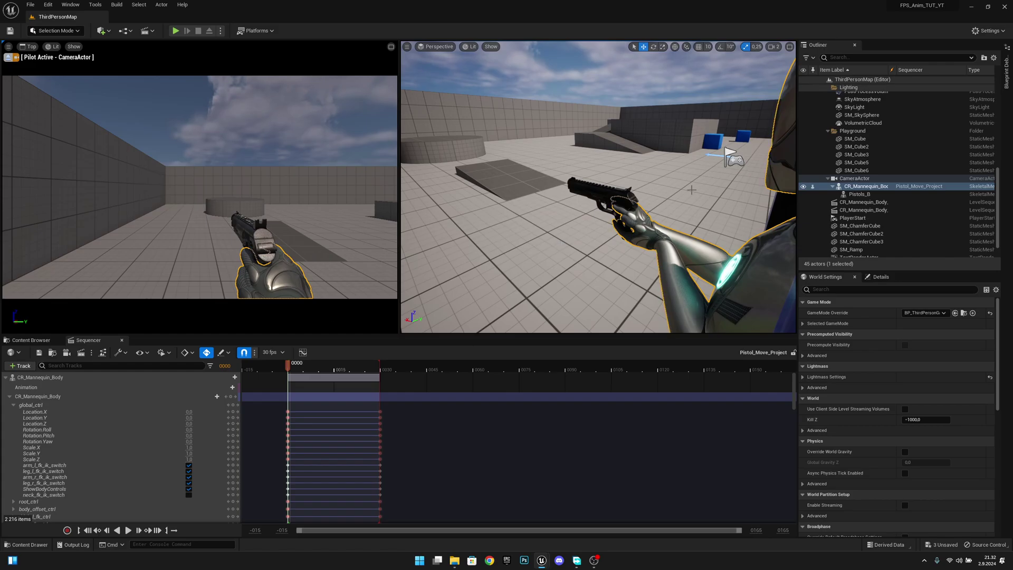
right_click_drag(692, 190, 646, 182)
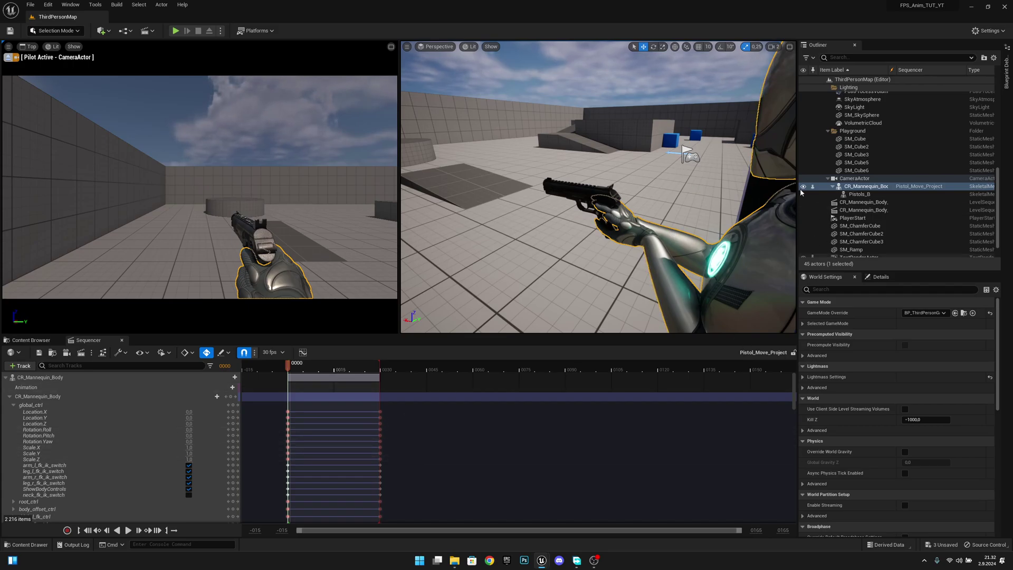
left_click(60, 378)
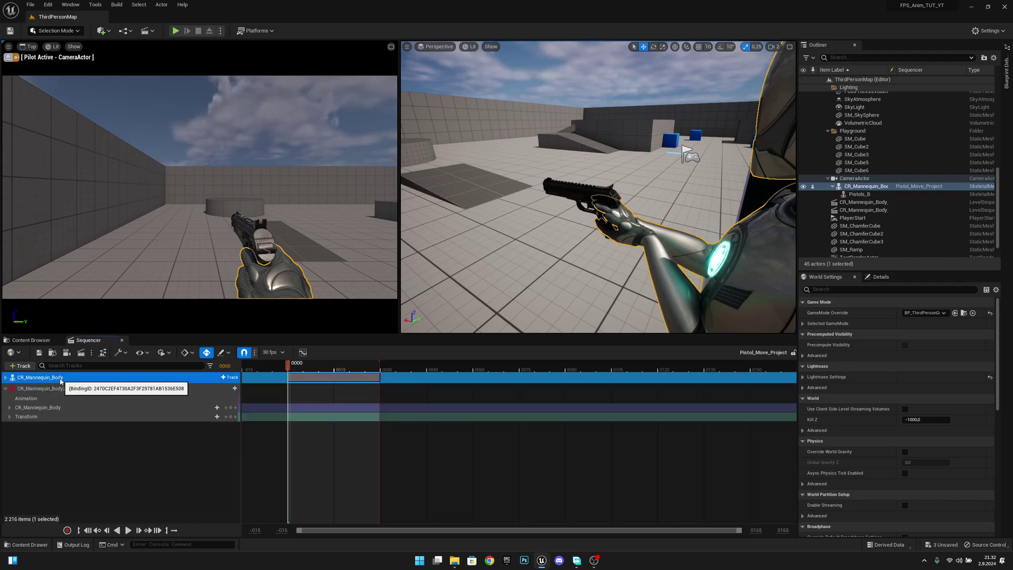
left_click(58, 389)
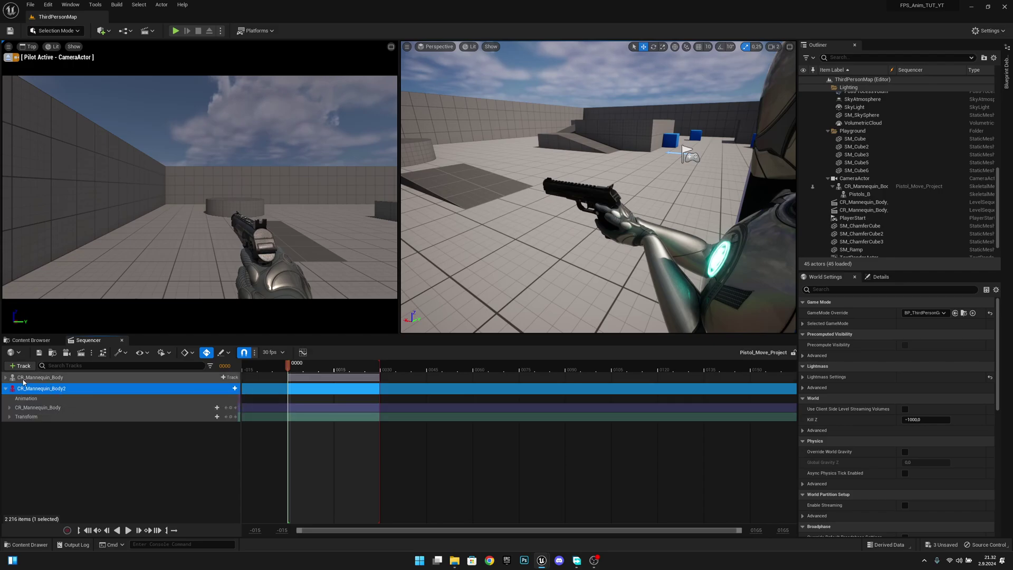
left_click(50, 378)
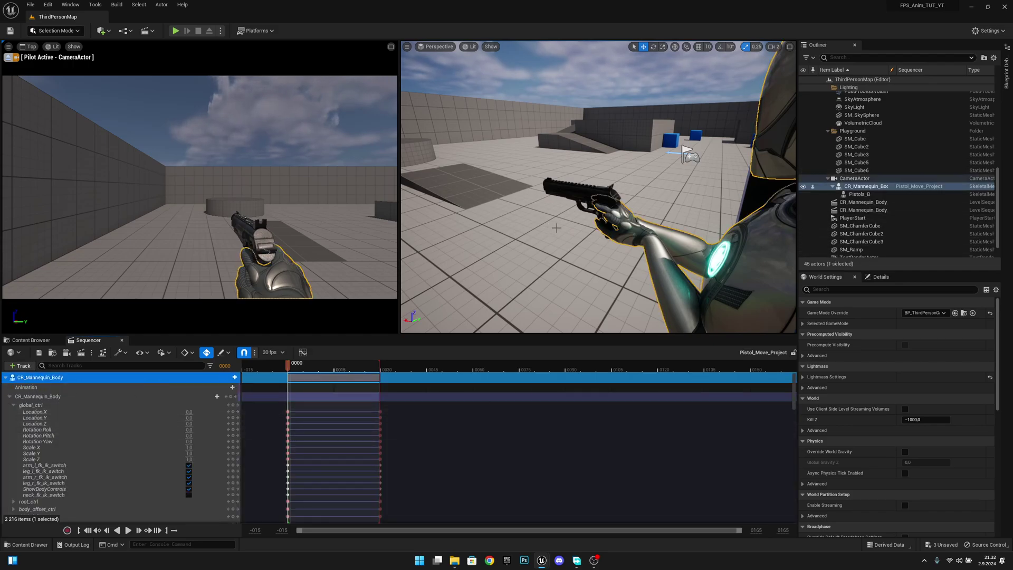
key("f")
right_click_drag(598, 211, 591, 130)
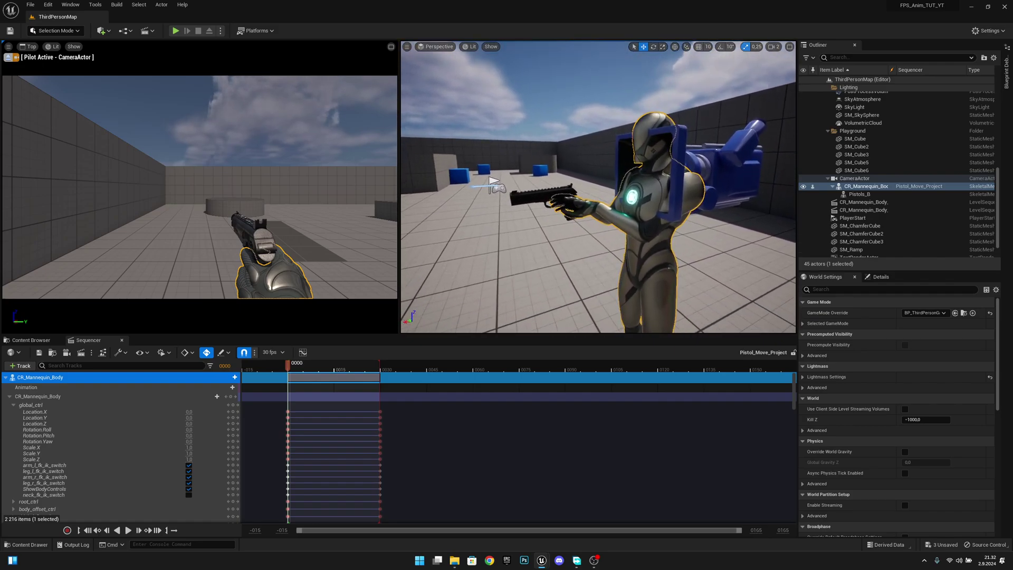
scroll(616, 205, "up", 3)
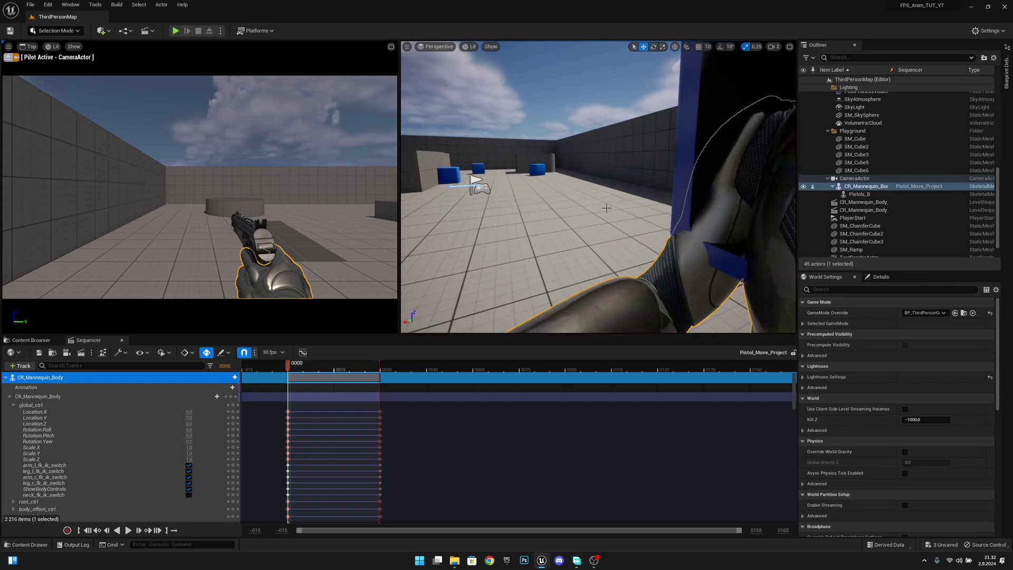
right_click_drag(606, 208, 622, 147)
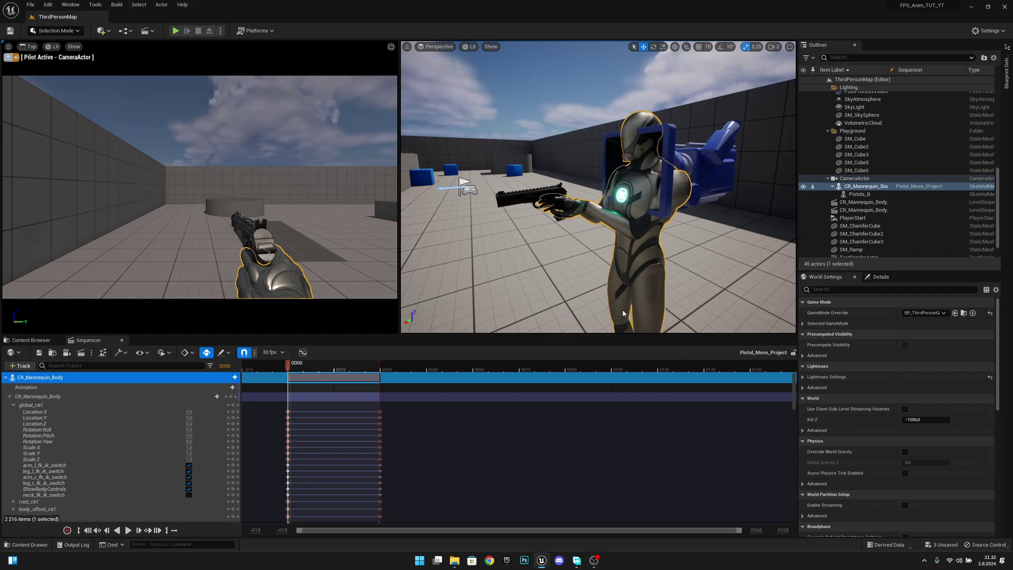
Step: Place another CR_Mannequin_Body control rig from the Mannequins Rigs folder in the level beside the pistol mannequin
left_click(33, 340)
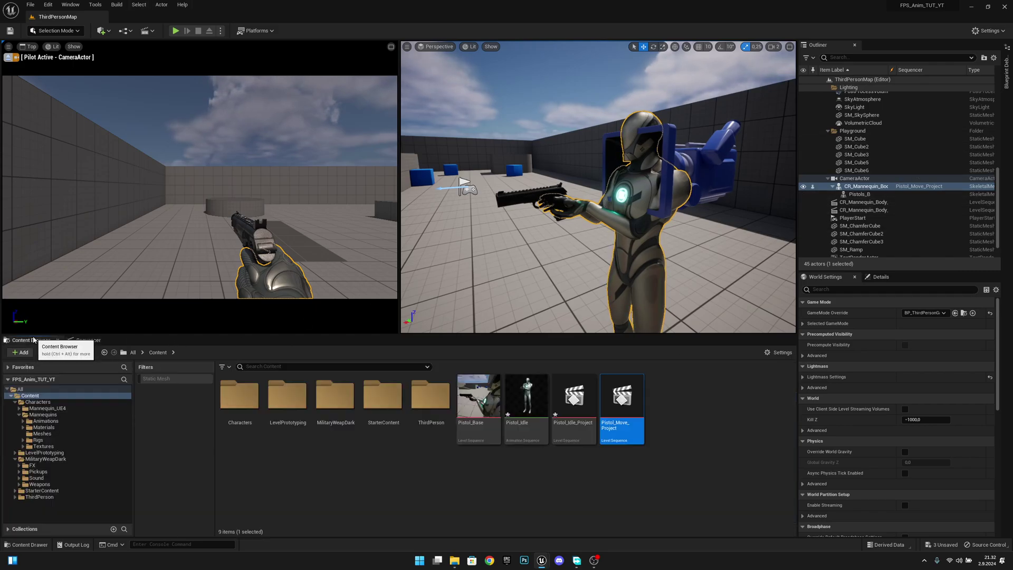
double_click(249, 422)
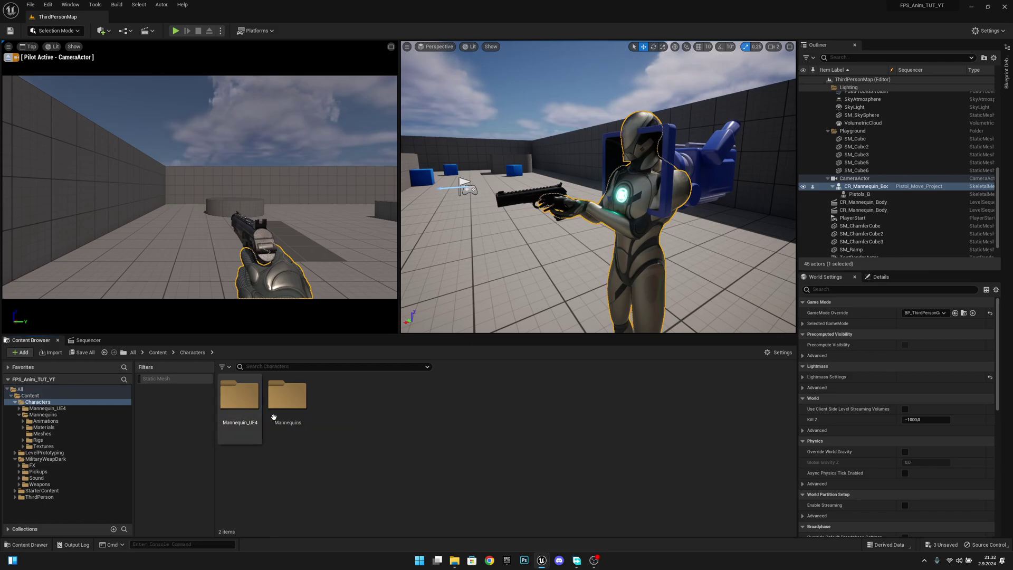
double_click(287, 398)
double_click(380, 402)
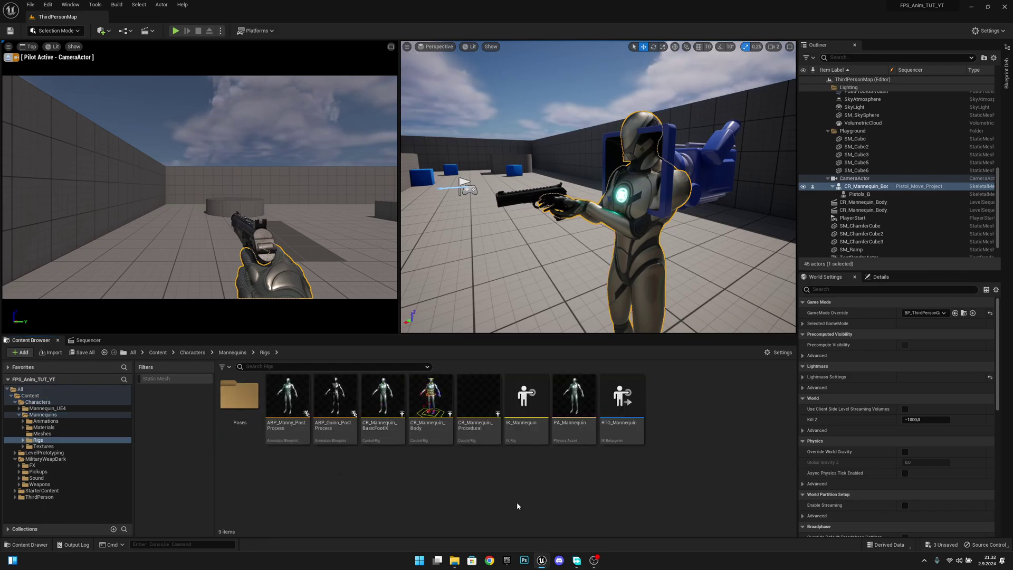
left_click(430, 404)
left_click_drag(442, 411, 486, 274)
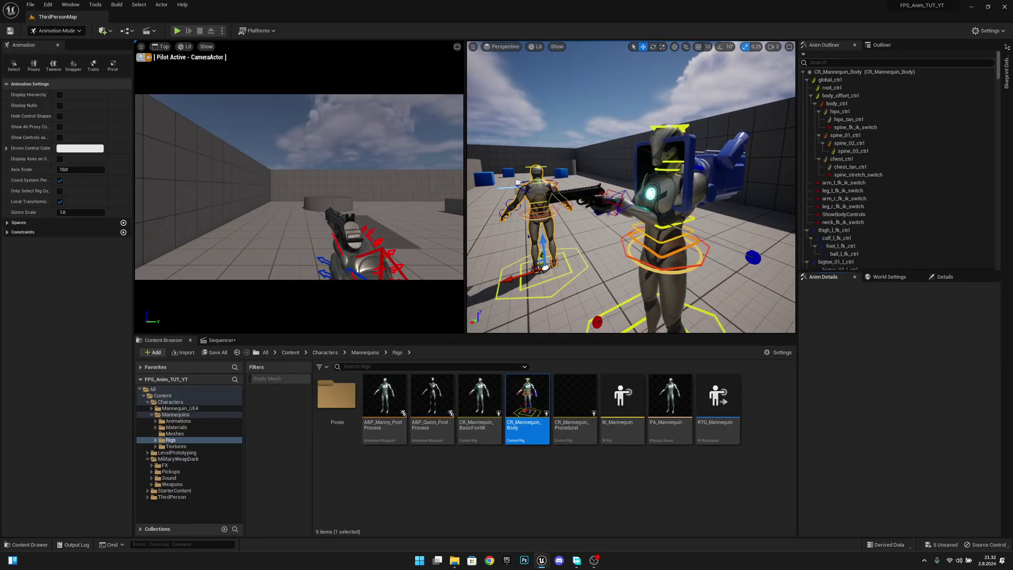
Step: Delete the additional control rig mannequin from the level despite its sequence reference
right_click_drag(527, 211, 570, 213)
left_click(580, 219)
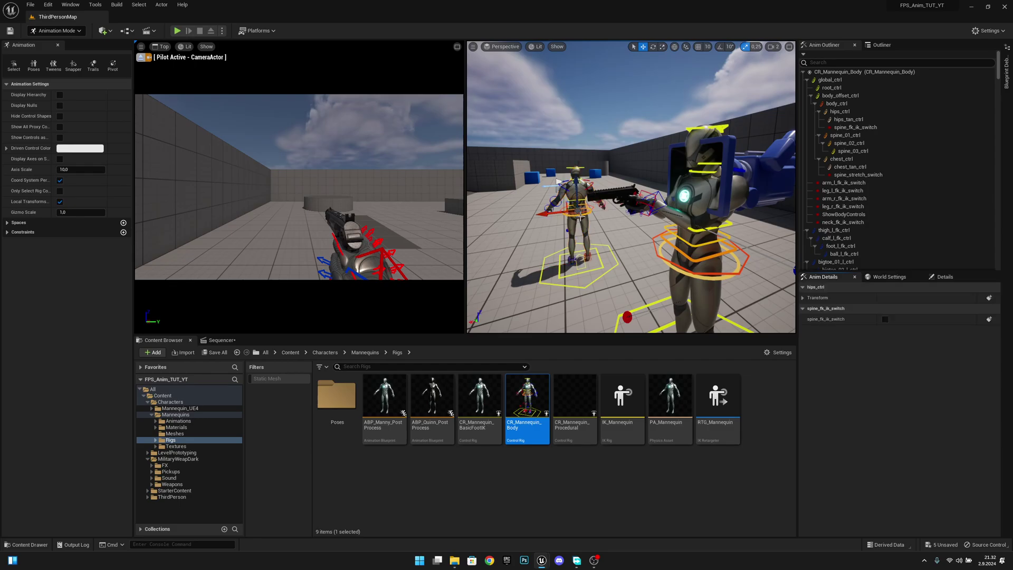
left_click(587, 228)
left_click(587, 227)
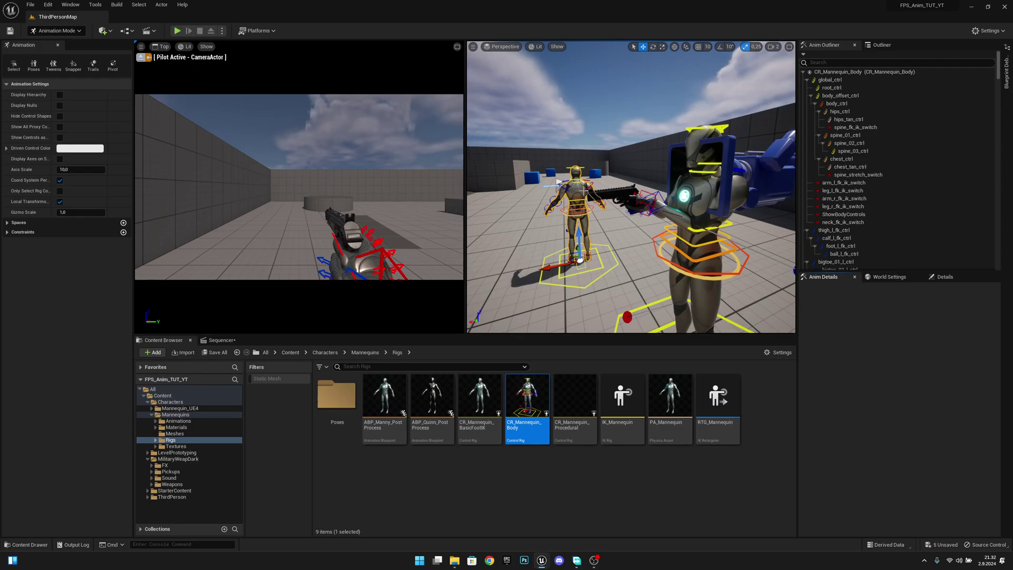
key("Delete")
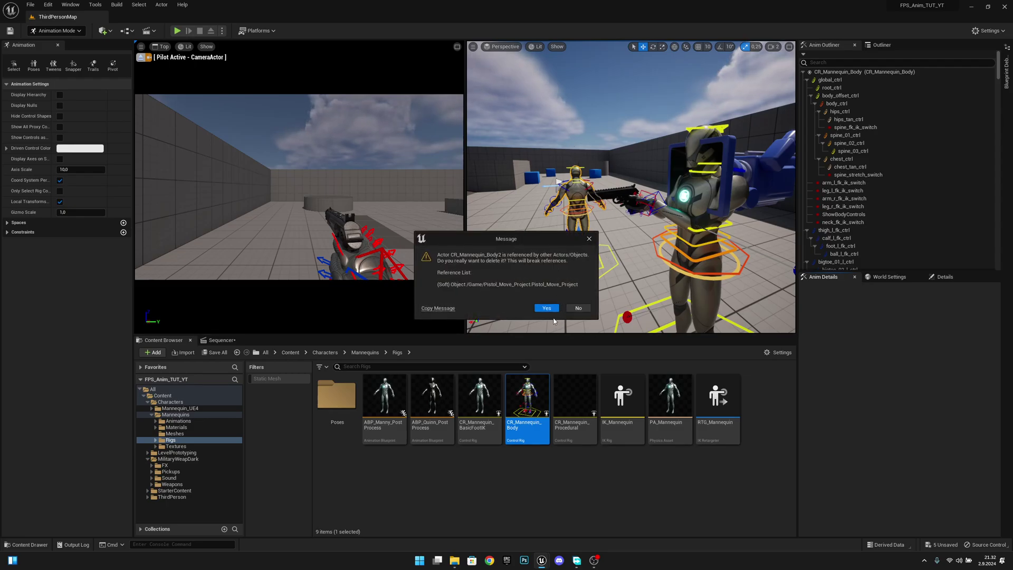
left_click(546, 308)
mouse_move(602, 236)
right_mouse_down()
mouse_move(611, 211)
mouse_move(617, 230)
mouse_move(627, 228)
mouse_move(613, 239)
mouse_move(615, 229)
right_mouse_up()
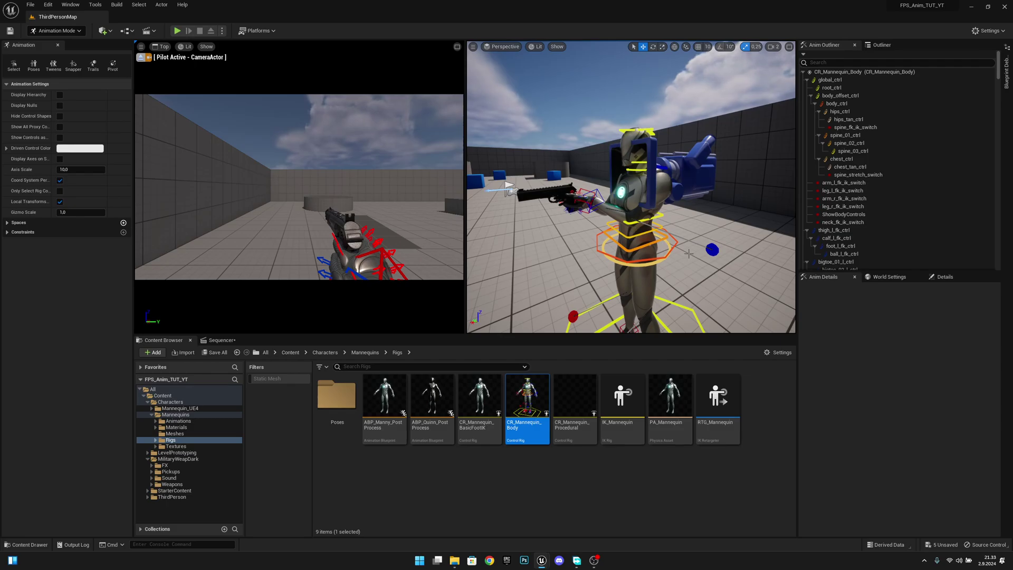
right_click_drag(688, 253, 678, 239)
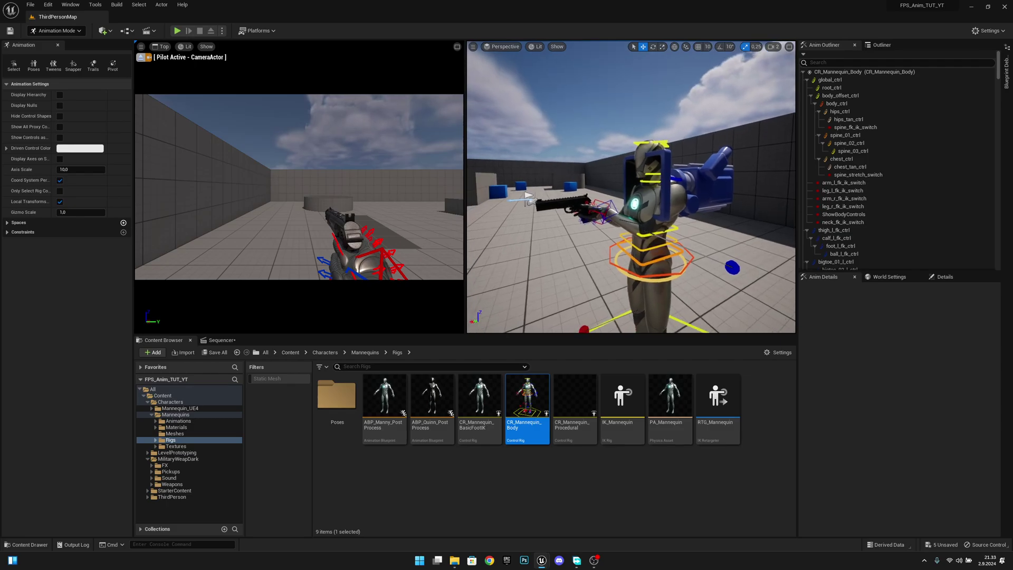
Step: Delete all the CR_Mannequin_Body keyframes at frame 30, keeping the keys at frame 0
left_click(221, 339)
scroll(482, 419, "down", 5)
scroll(516, 459, "down", 10)
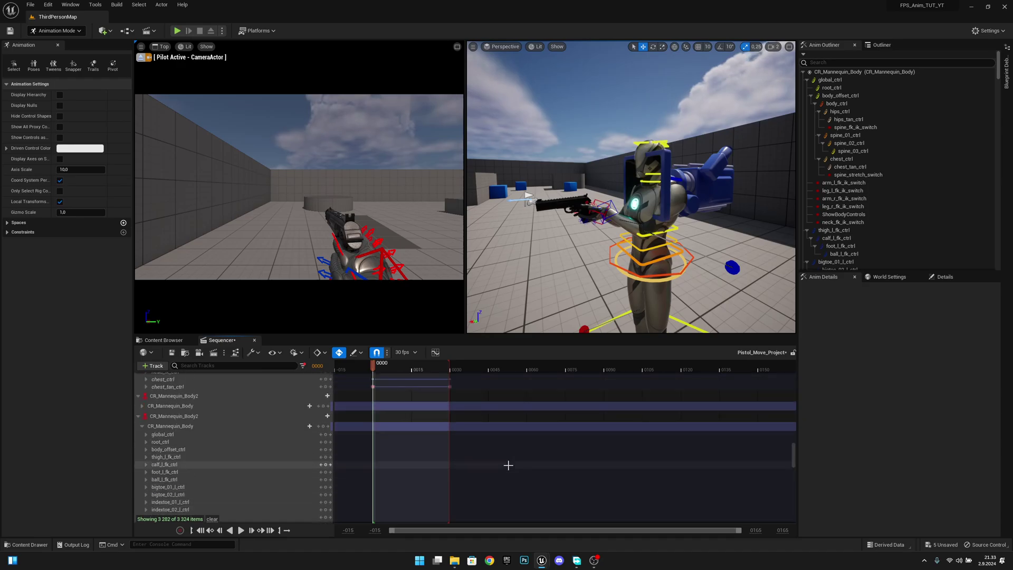
scroll(459, 446, "down", 10)
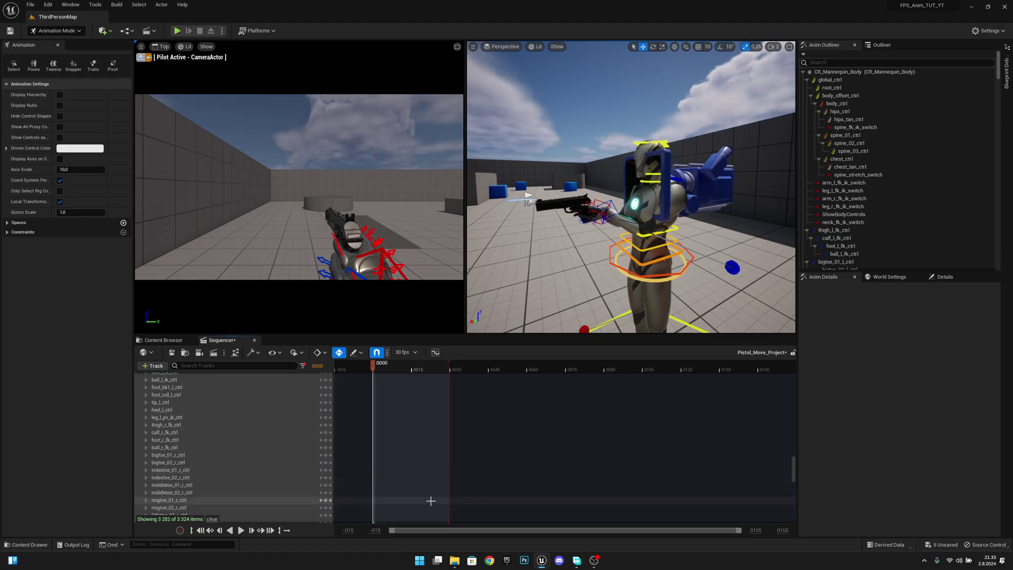
scroll(430, 500, "up", 10)
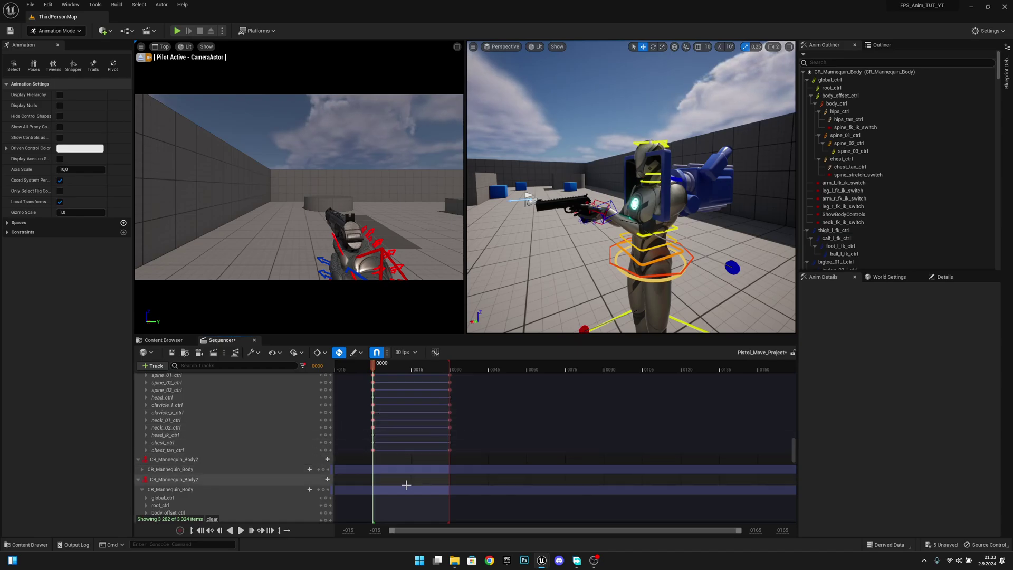
left_click_drag(377, 470, 462, 373)
key("Delete")
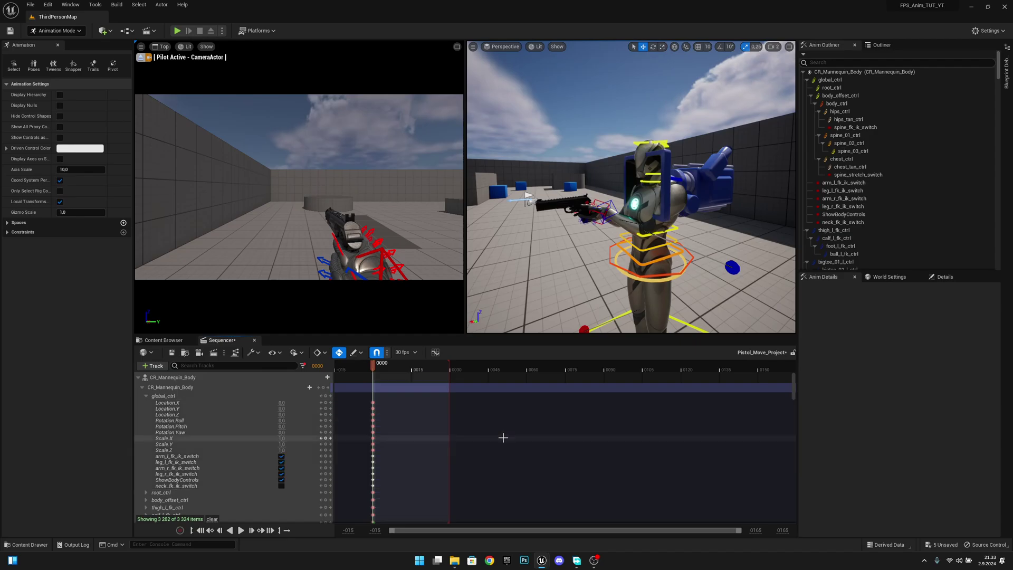
Step: At frame 0, lower both hand IK controls together and rotate them to tilt the pistol
mouse_move(373, 366)
left_mouse_down()
mouse_move(385, 366)
mouse_move(376, 370)
left_mouse_up()
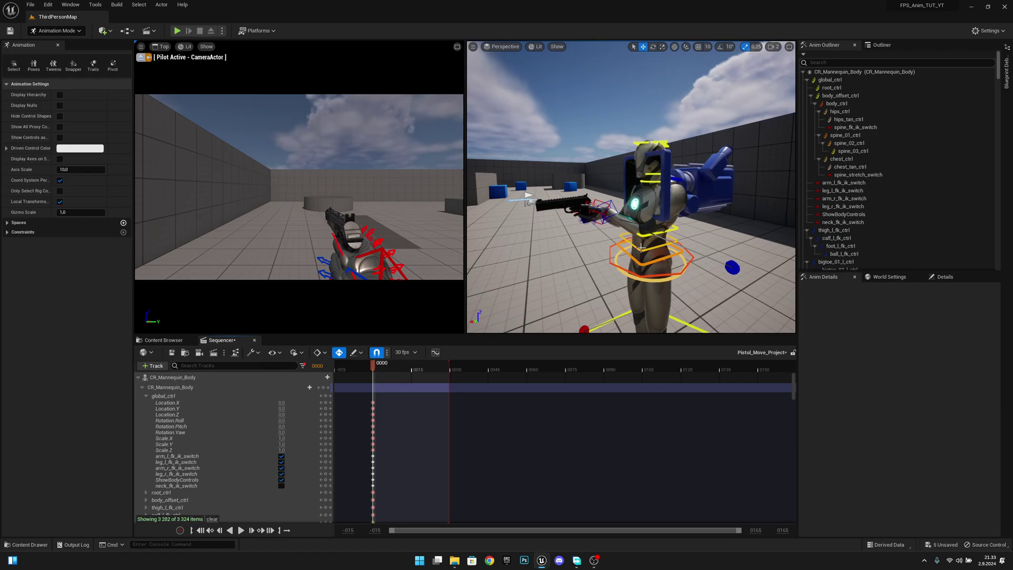
right_click_drag(626, 189, 567, 191)
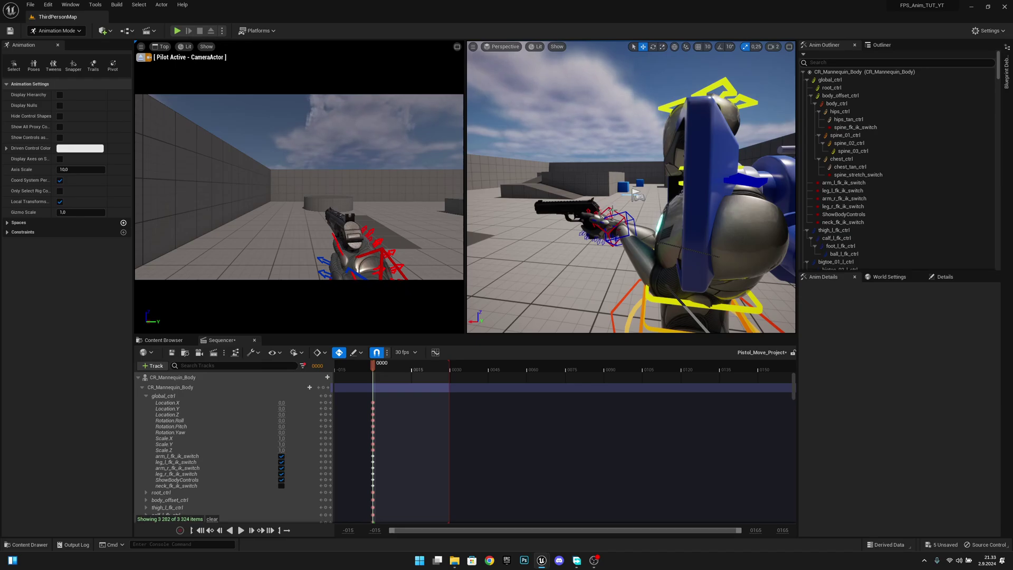
left_click(612, 212)
left_click(601, 226, "ctrl")
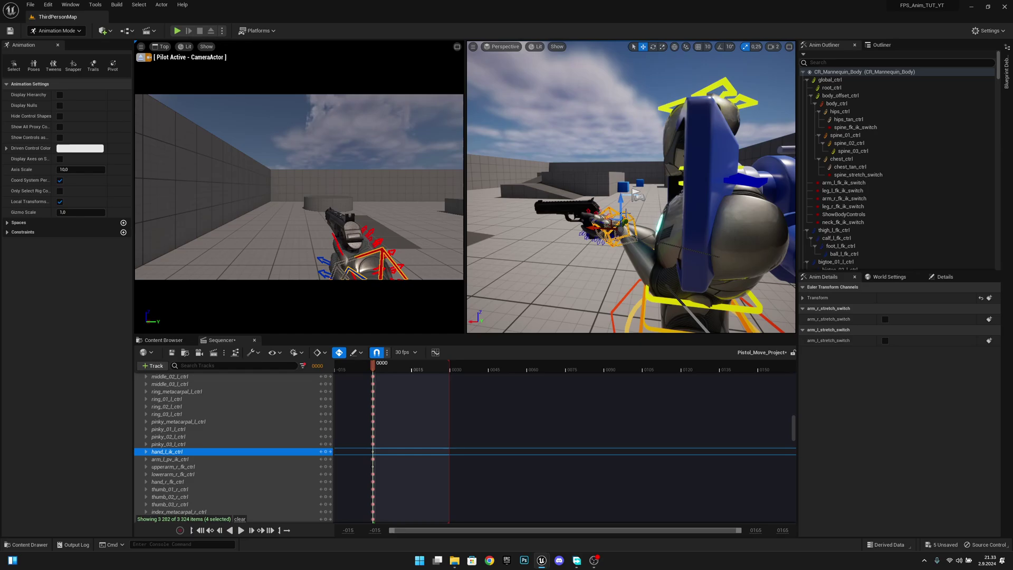
left_click_drag(622, 201, 577, 243)
key("e")
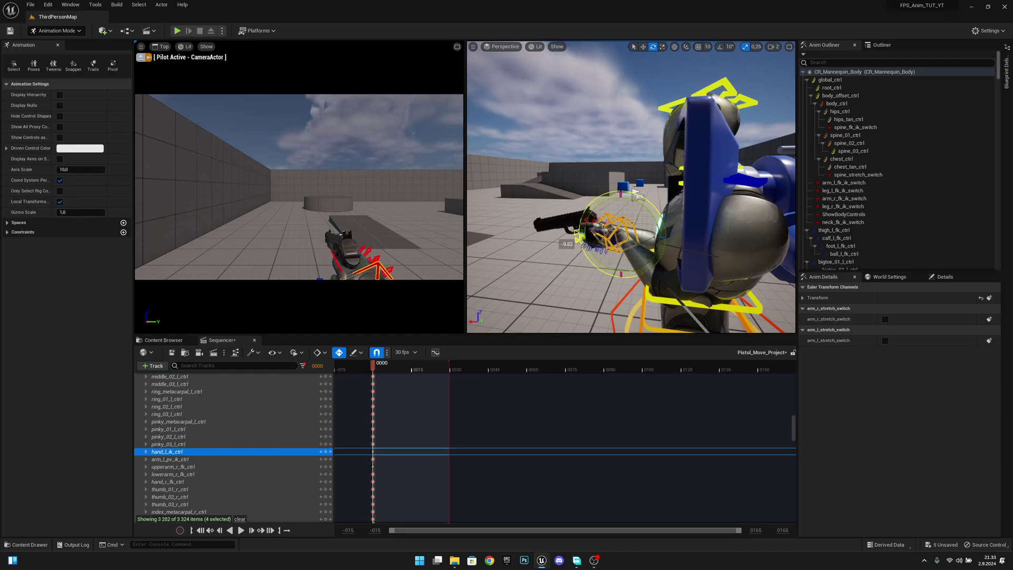
left_click_drag(639, 201, 660, 218)
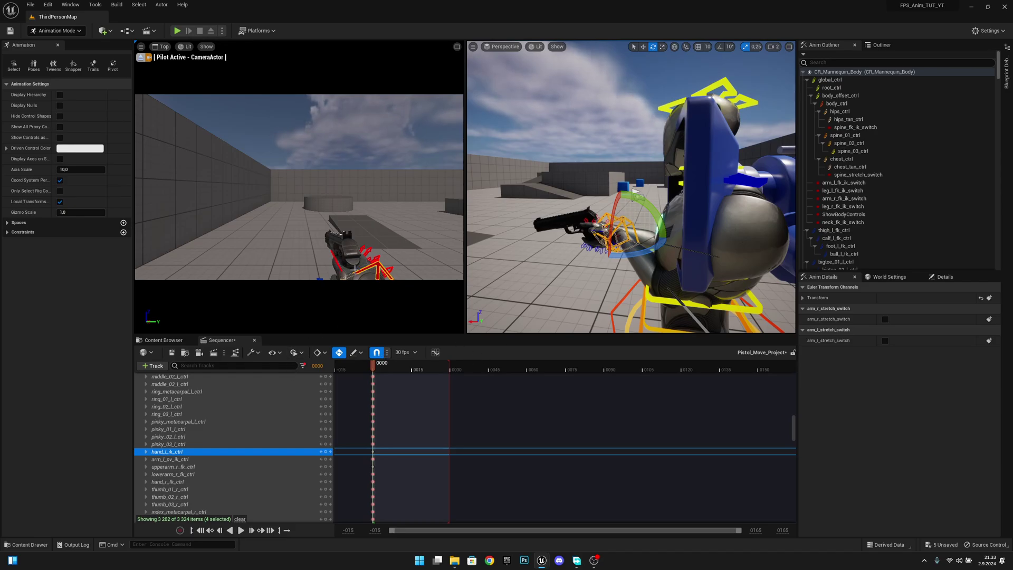
Step: Try extending the sequence's playback end to frame 60 and return it to frame 30
left_click_drag(374, 367, 451, 374)
scroll(389, 403, "up", 4)
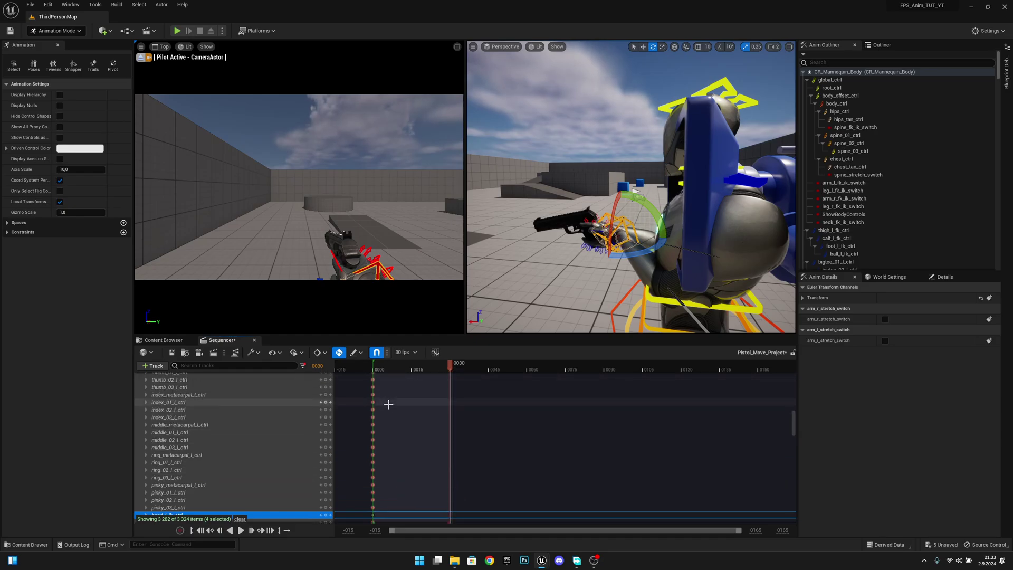
left_click_drag(449, 366, 375, 364)
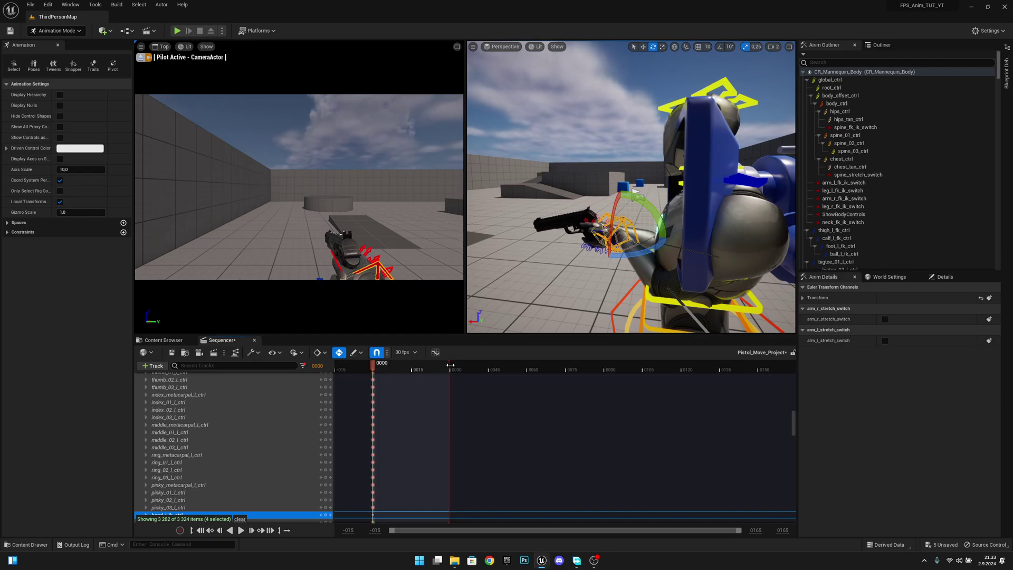
left_click_drag(448, 371, 526, 375)
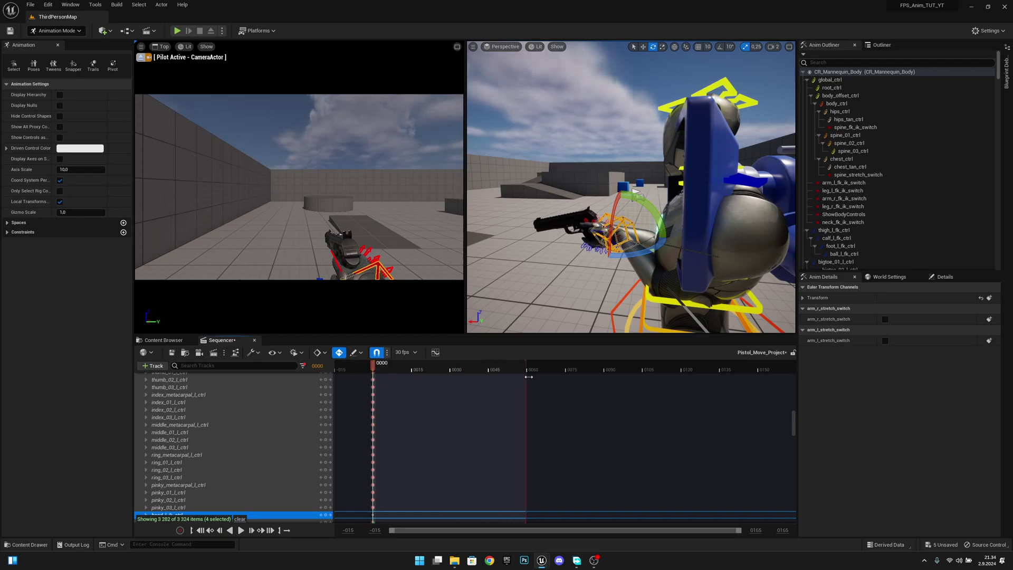
left_click_drag(415, 371, 375, 373)
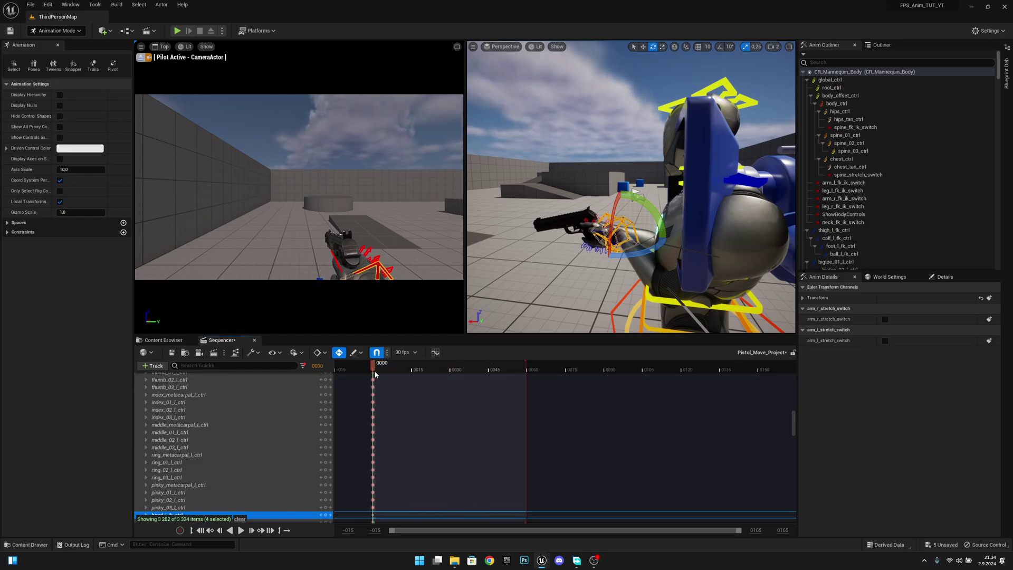
left_click_drag(523, 368, 451, 369)
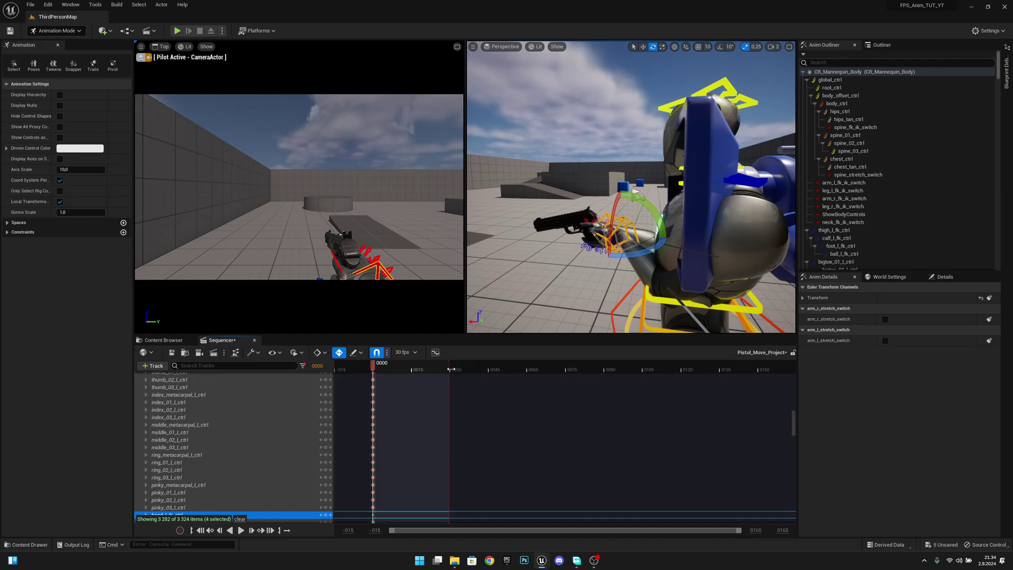
Step: Key the whole CR_Mannequin_Body rig at frame 30 with the same pose as frame 0
left_click(396, 366)
left_click(450, 368)
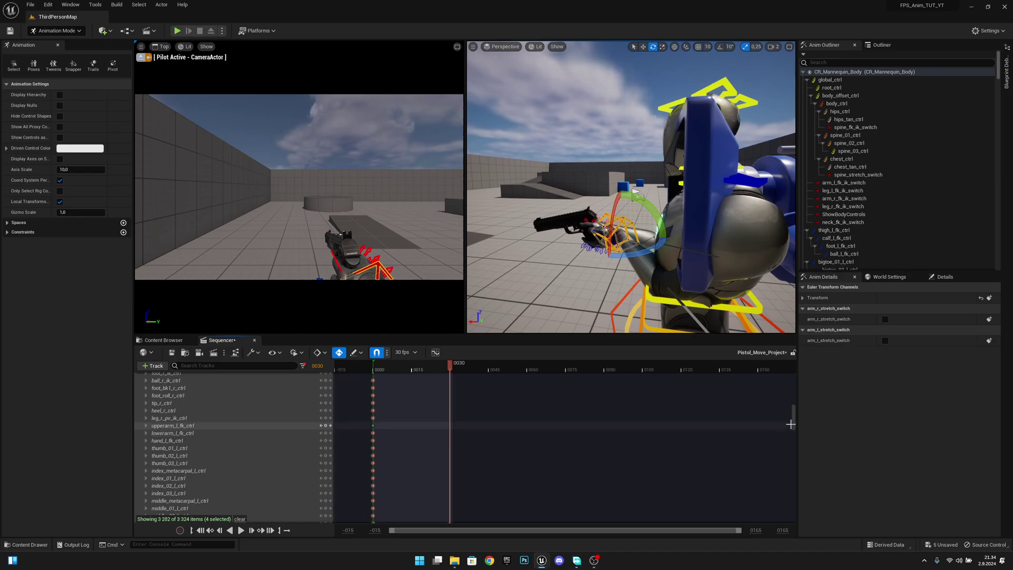
left_click_drag(793, 418, 793, 379)
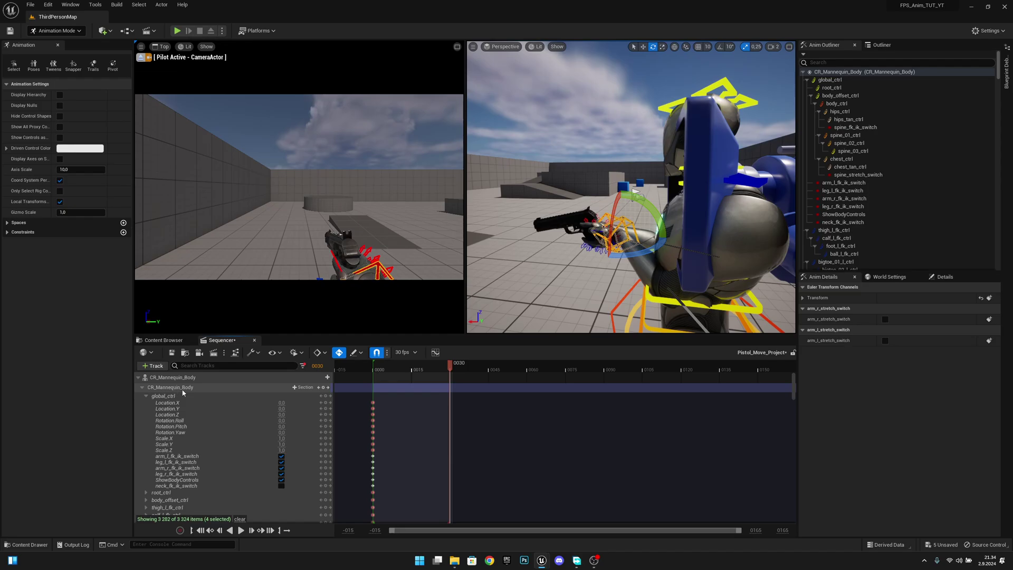
left_click(324, 387)
Step: At frame 15, move both hand IK controls sideways toward the centre of the camera view and rotate them slightly
left_click_drag(450, 368, 414, 371)
key("Left")
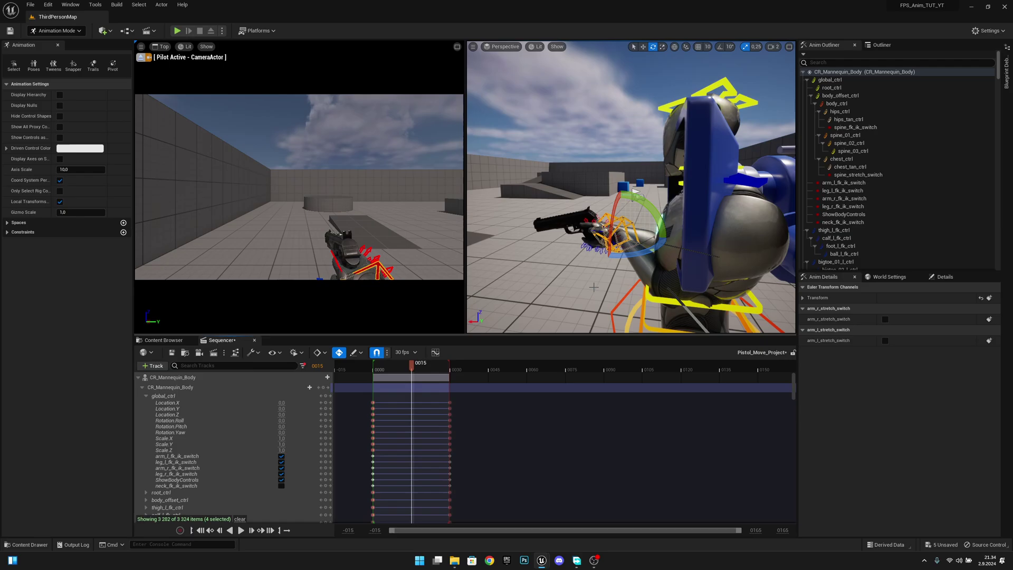
right_click_drag(685, 246, 638, 235)
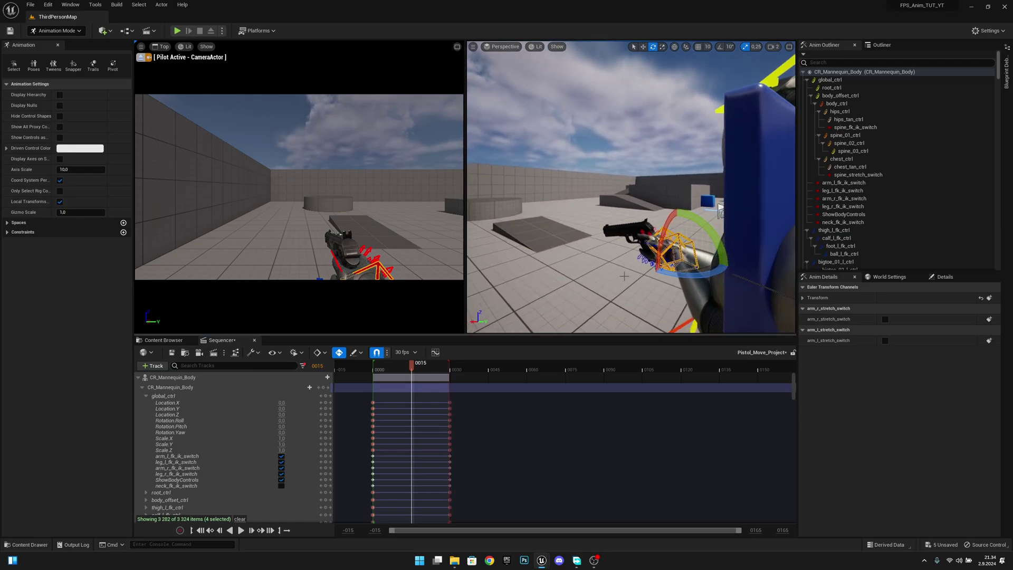
key("w")
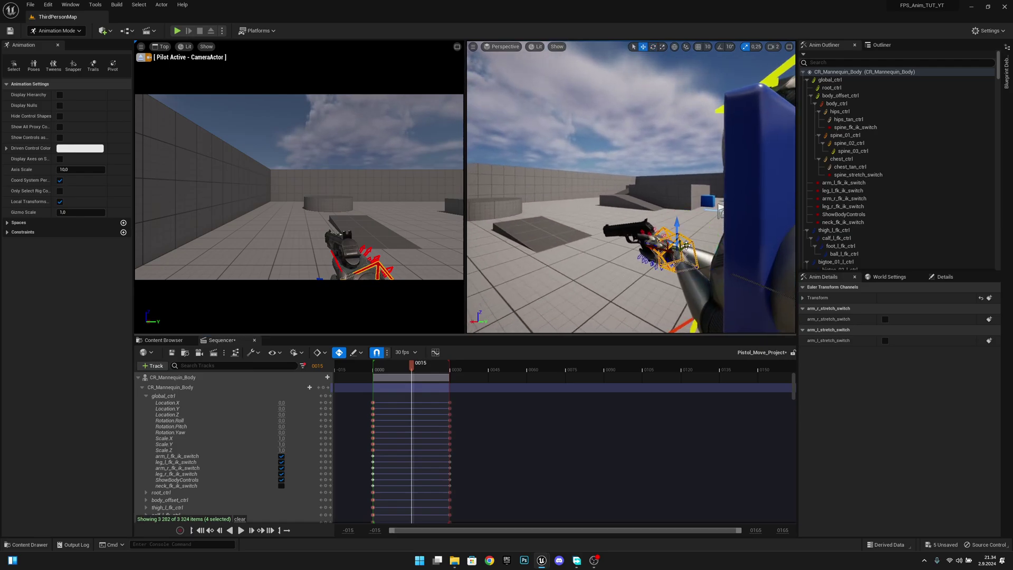
left_click_drag(684, 246, 679, 247)
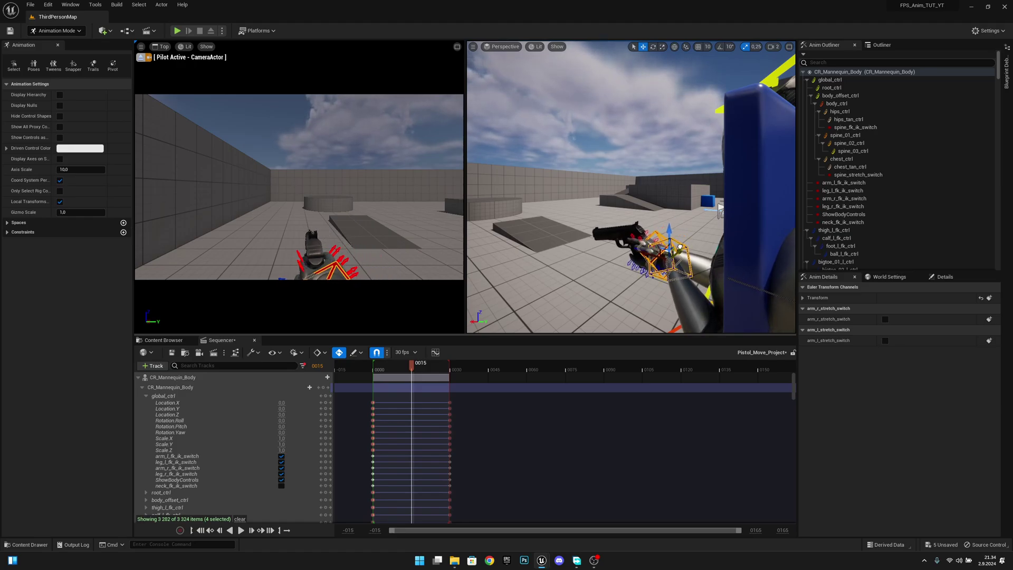
key("e")
left_click_drag(678, 280, 666, 283)
Step: Play the sequence from frame 0 to review the pistol's side-to-side sway, and return to frame 15
left_click_drag(412, 369, 374, 373)
key("space")
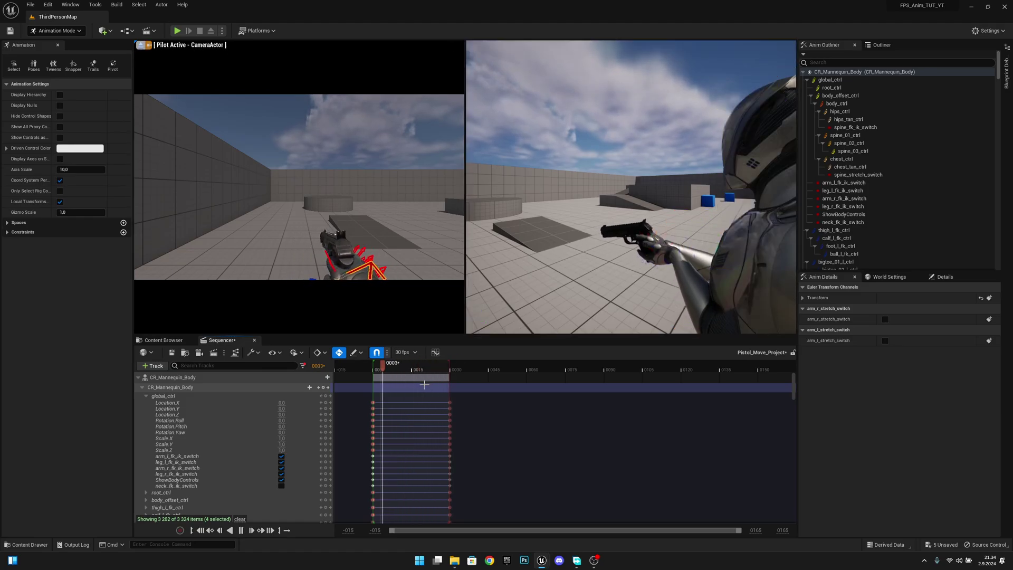
key("space")
key("space")
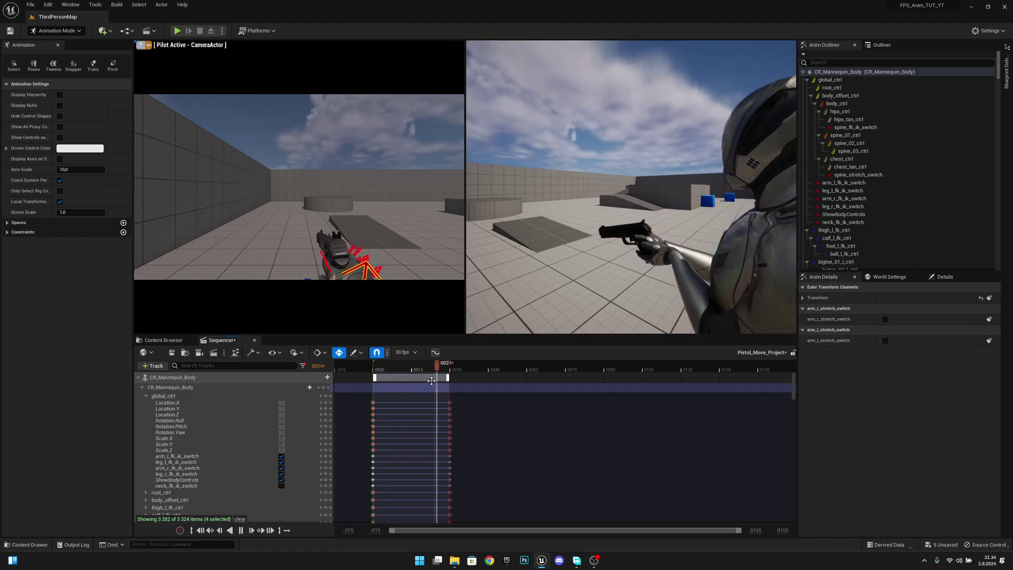
left_click_drag(436, 367, 414, 371)
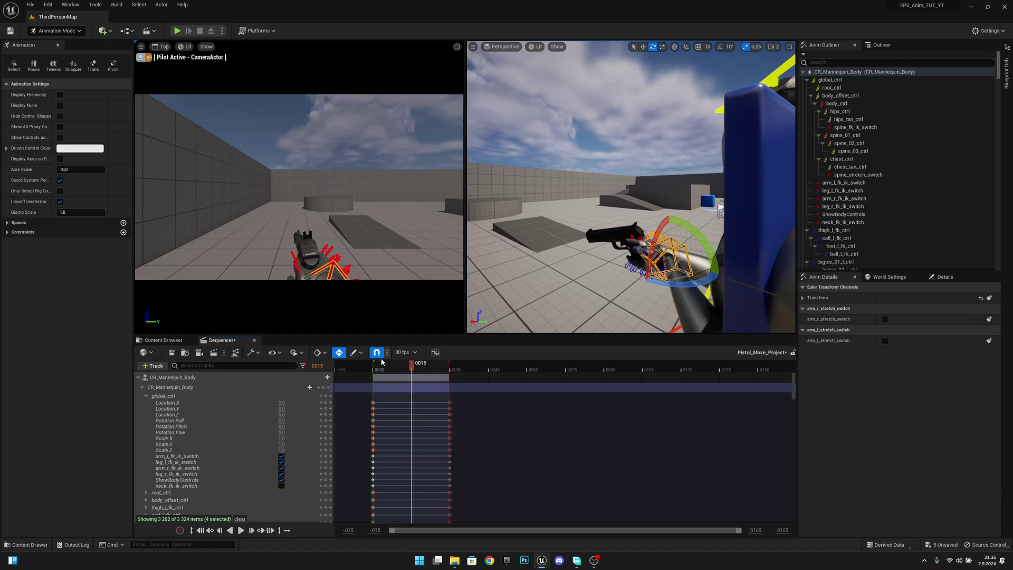
Step: Lower both hand IK controls slightly at frame 7 and again at frame 22 to add a dip between the side poses
left_click_drag(412, 366, 391, 370)
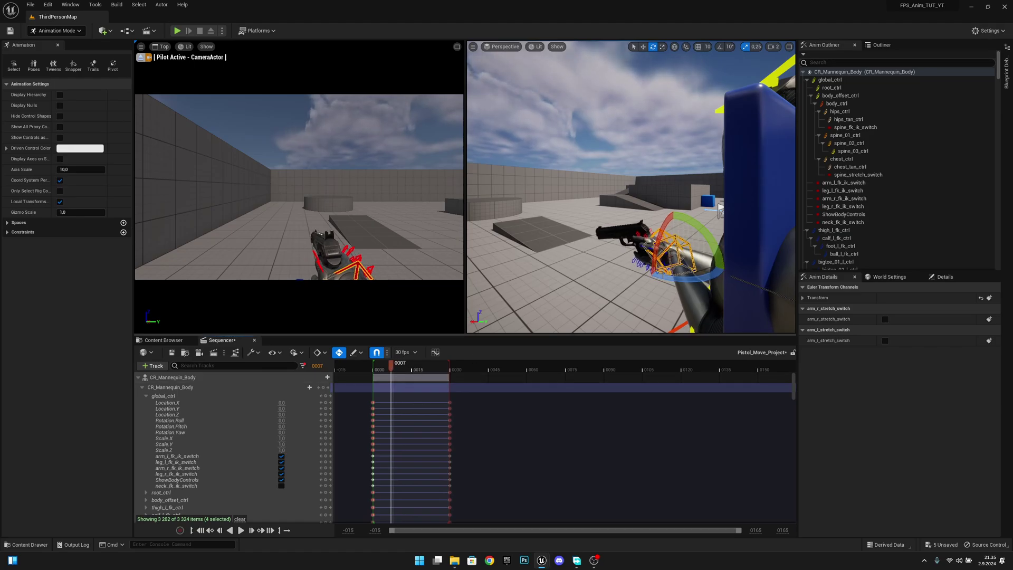
key("w")
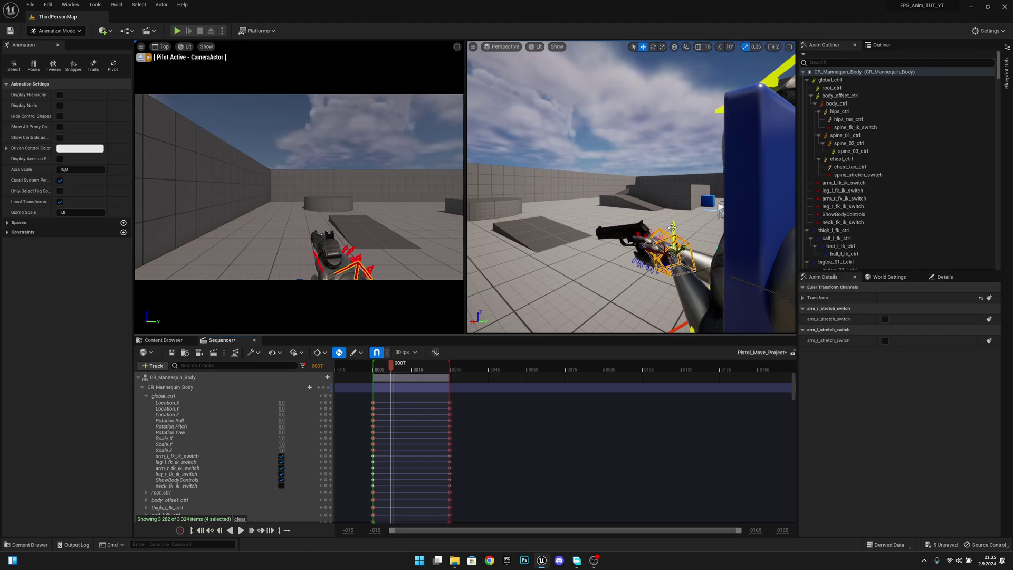
left_click_drag(672, 228, 674, 232)
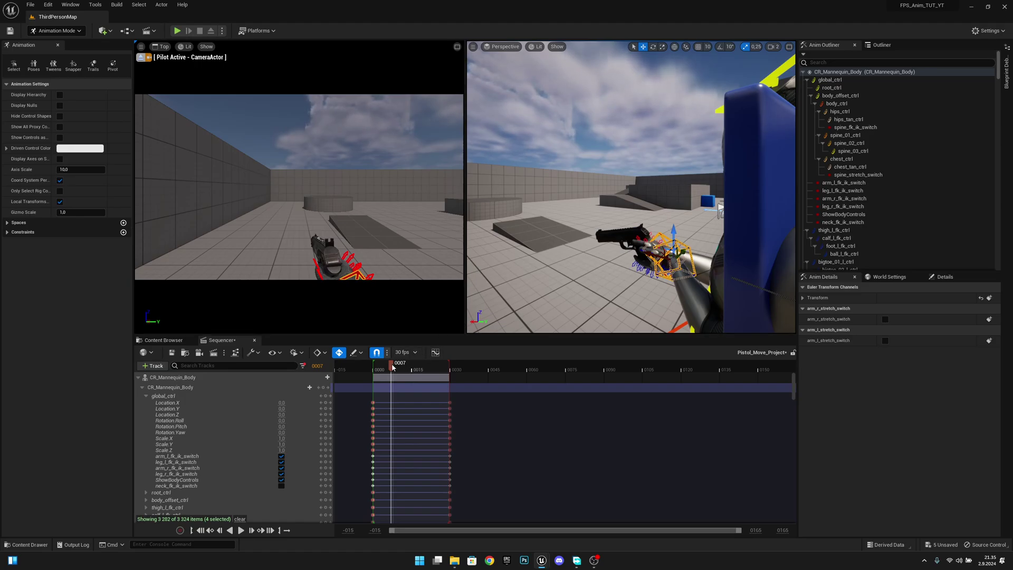
left_click_drag(391, 367, 429, 371)
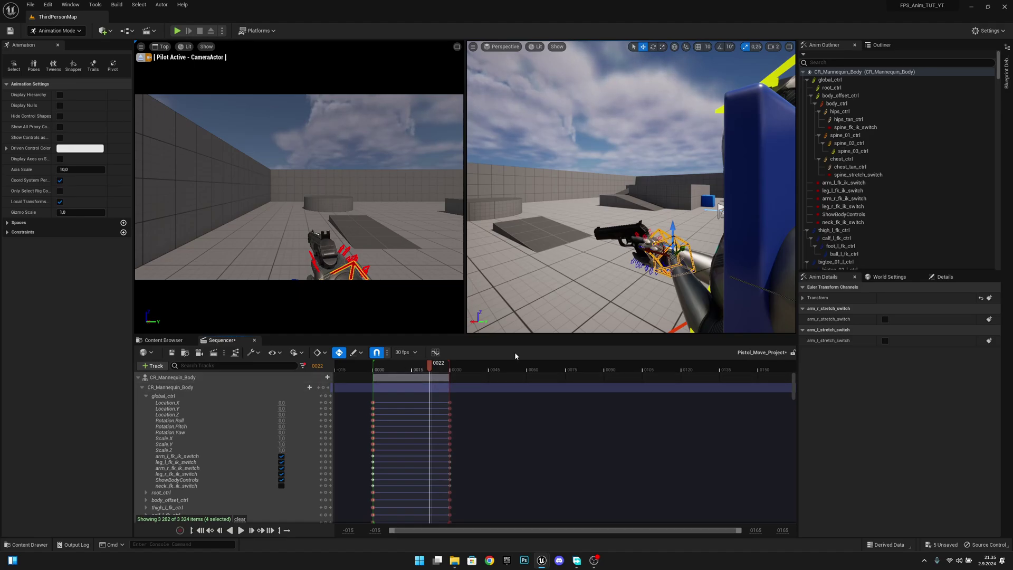
left_click_drag(672, 225, 672, 231)
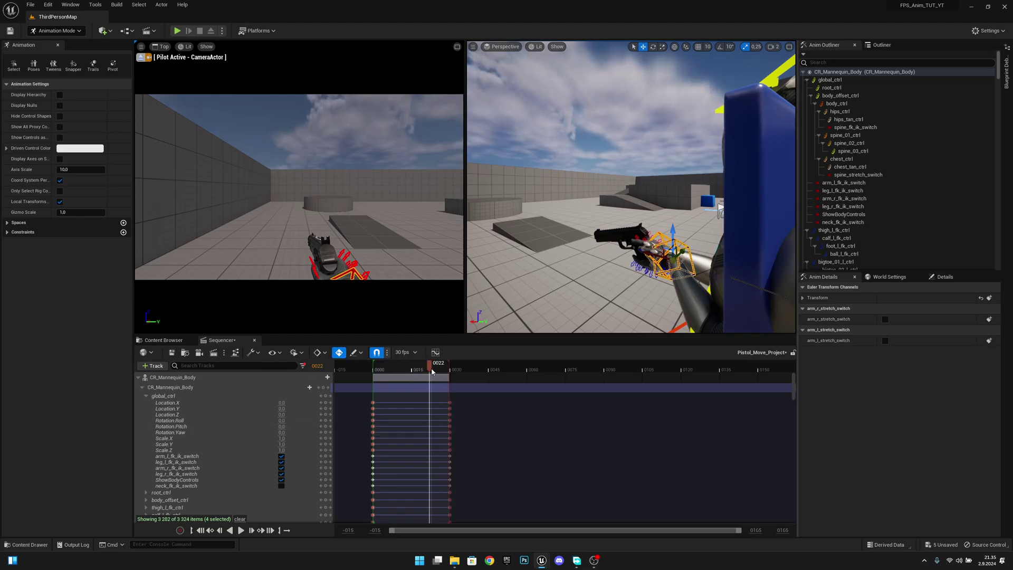
Step: Play the sequence from frame 0 and scrub to frame 21 to check the dips in the pistol's movement
left_click_drag(430, 363, 373, 371)
key("space")
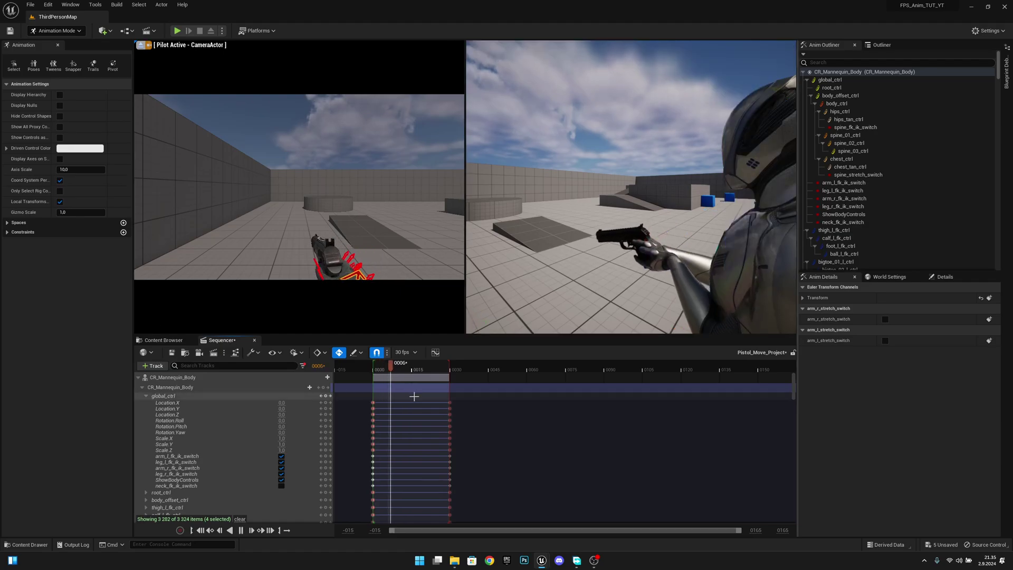
key("space")
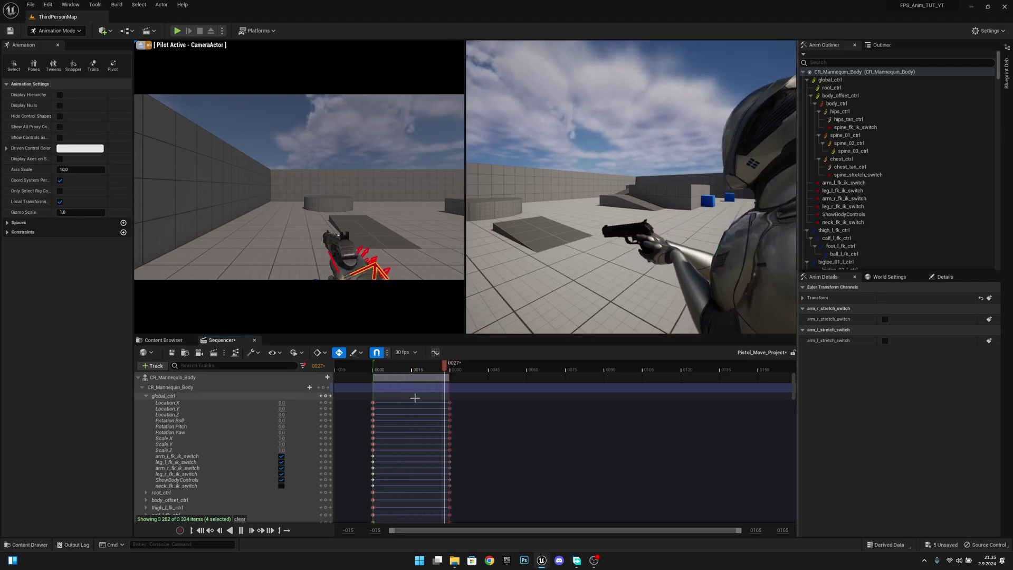
left_click(418, 369)
left_click_drag(418, 369, 426, 369)
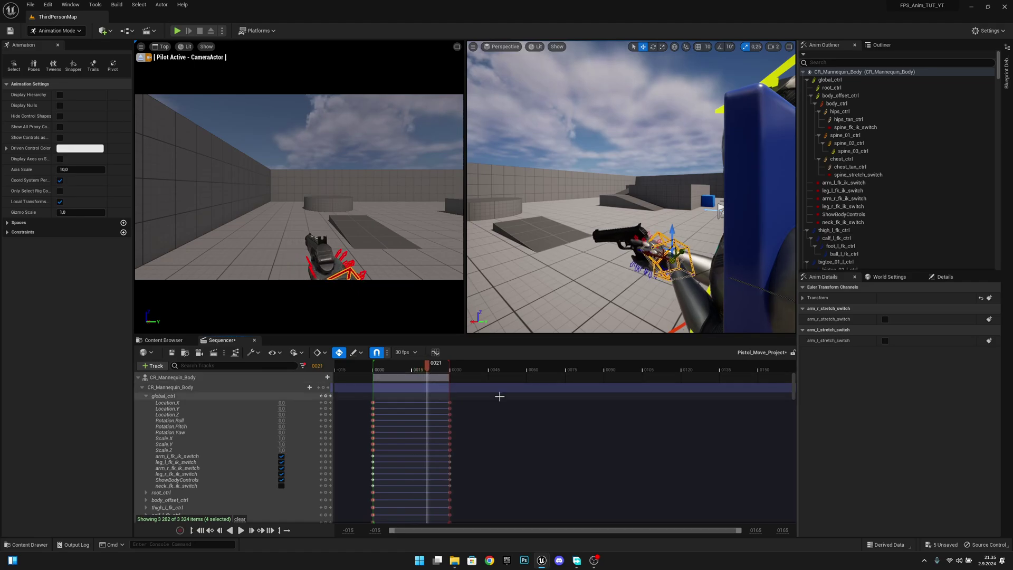
Step: Locate the hand_l_ik_ctrl and hand_r_ik_ctrl keys near frame 22 and lower both hand controls slightly at frame 22
scroll(466, 401, "down", 5)
scroll(464, 409, "down", 15)
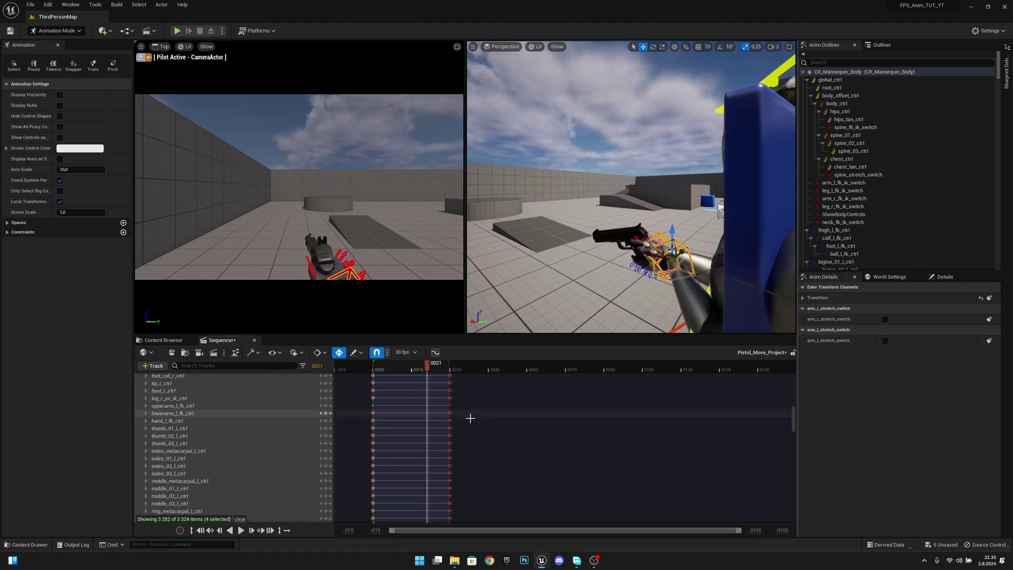
left_click(468, 418)
left_click_drag(426, 417, 429, 418)
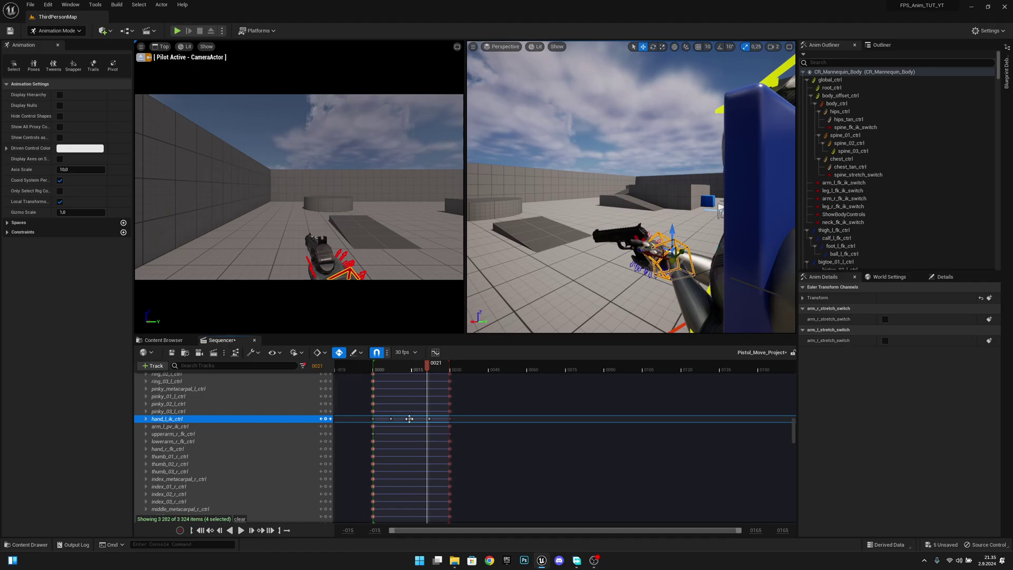
scroll(427, 419, "down", 3)
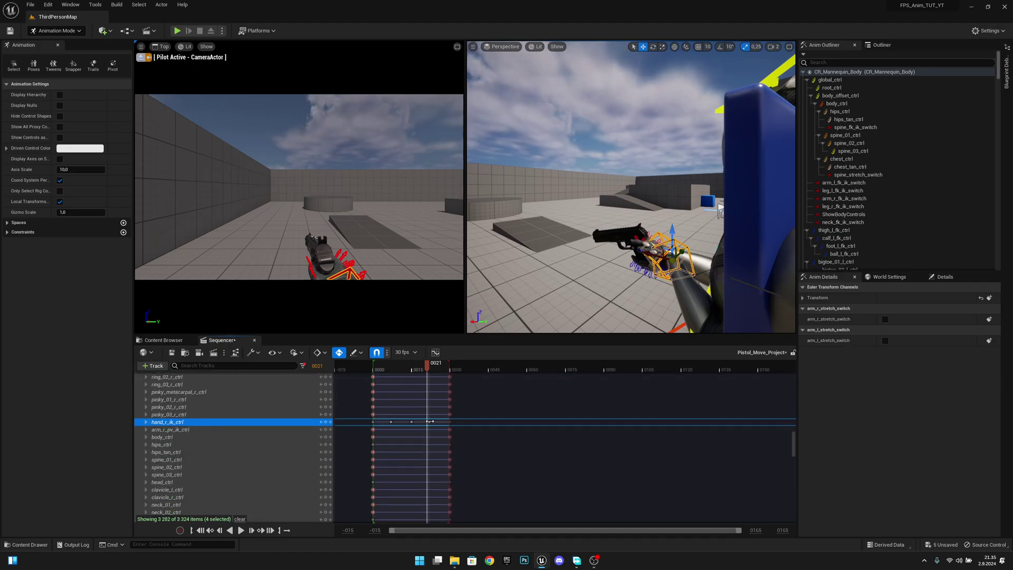
scroll(430, 421, "up", 2)
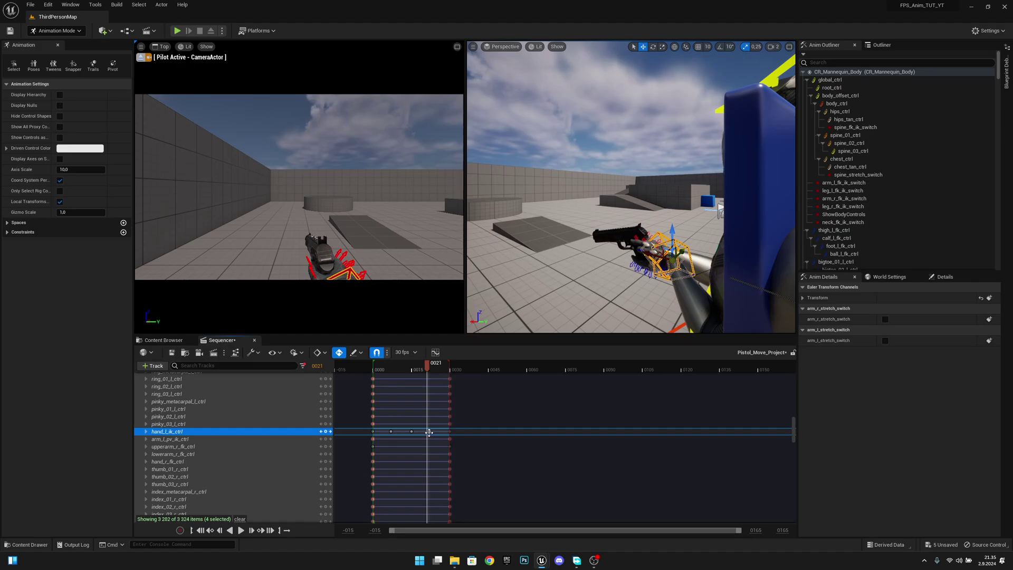
key("Right")
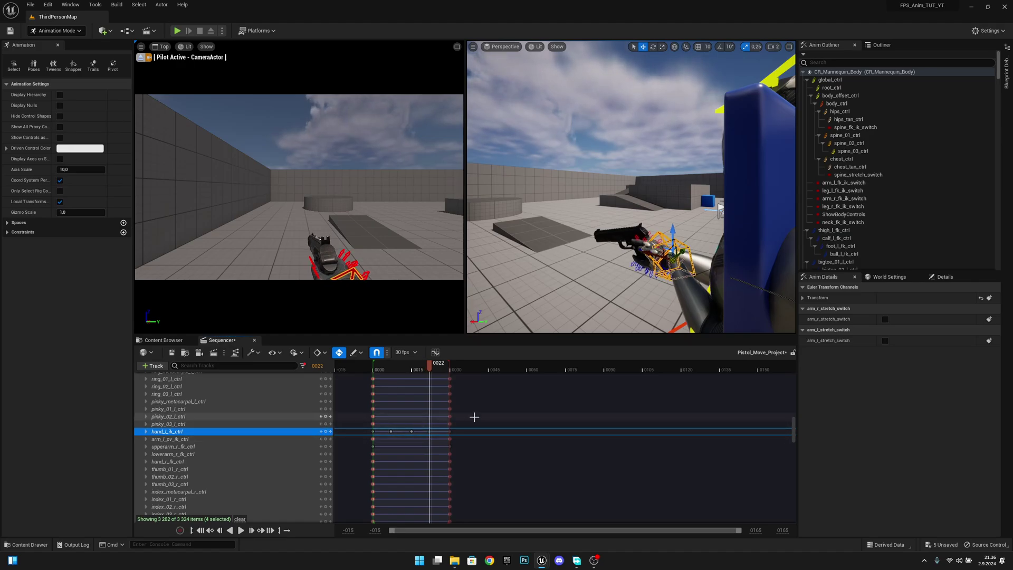
left_click_drag(675, 231, 673, 235)
Step: Play the movement animation from frame 0 several times to review the complete sway
left_click_drag(429, 365, 374, 373)
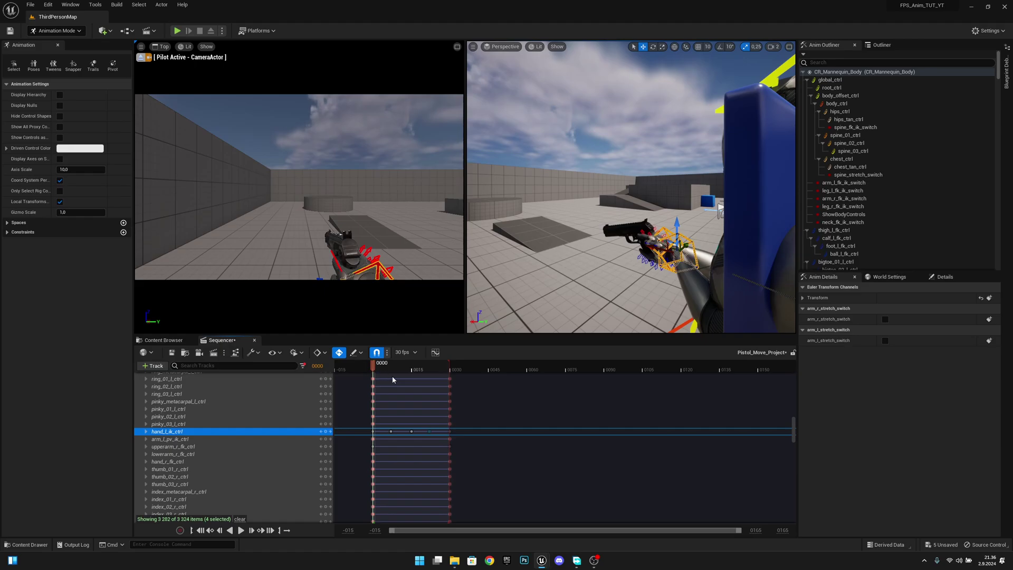
key("space")
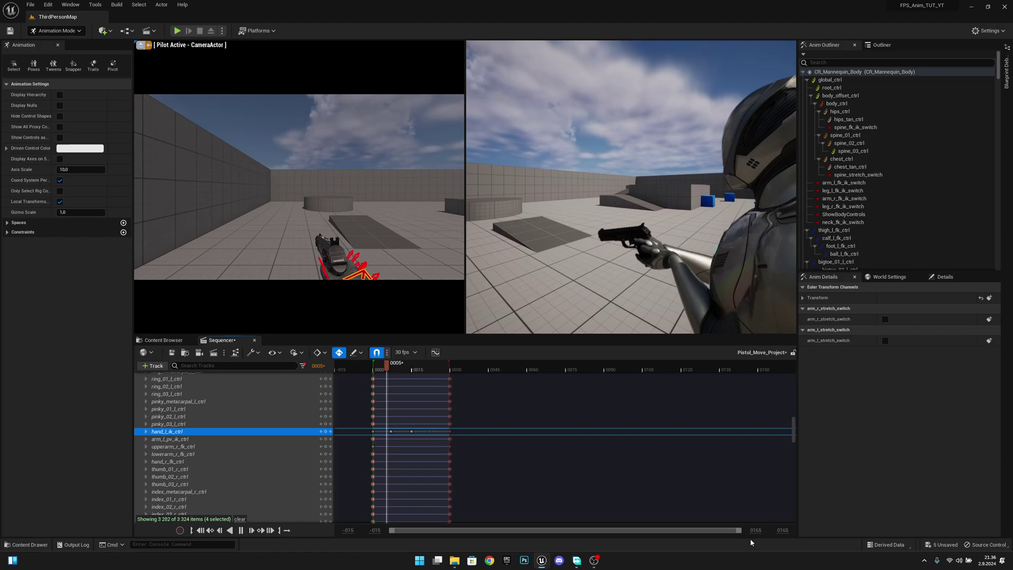
key("space")
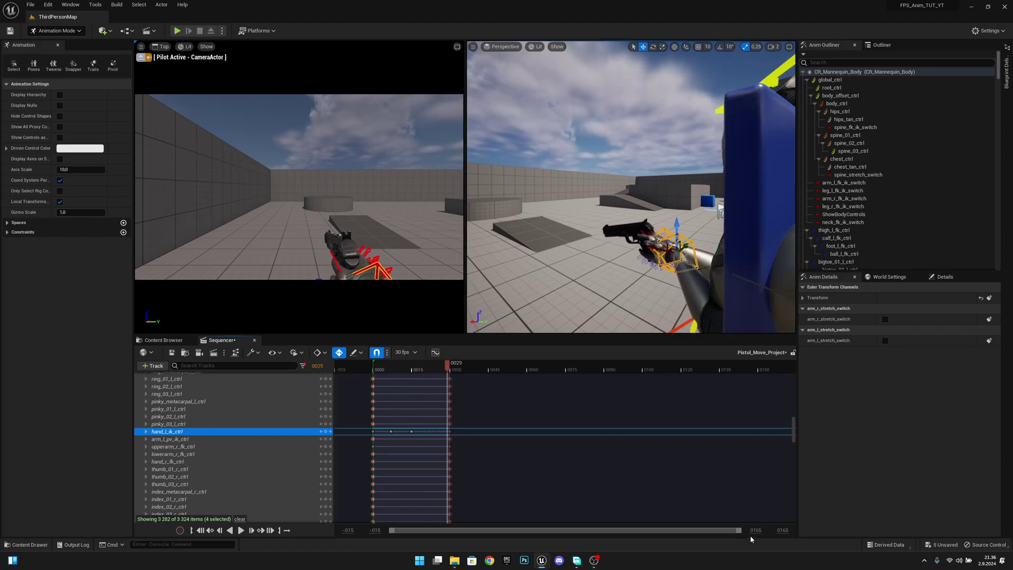
key("space")
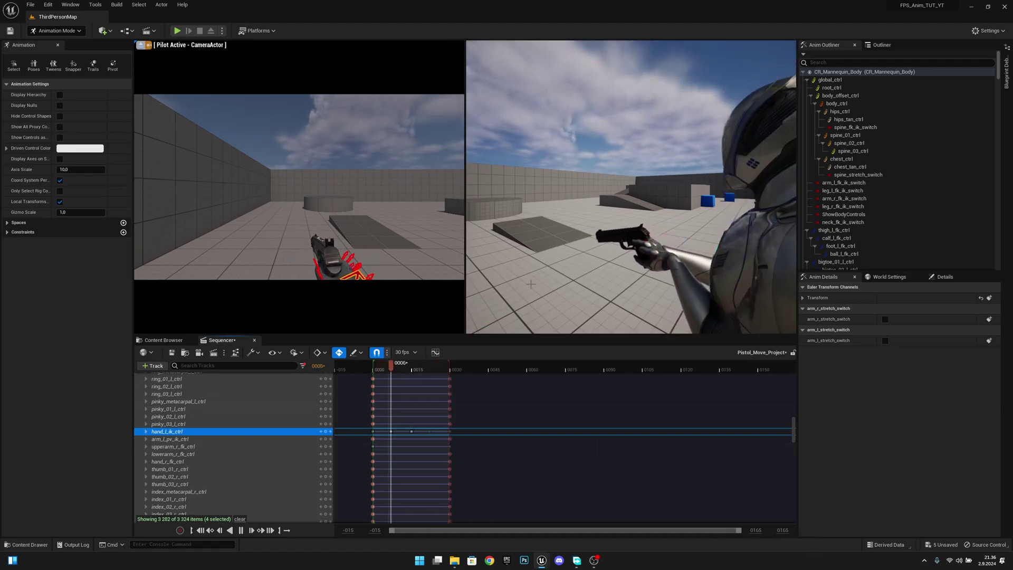
key("space")
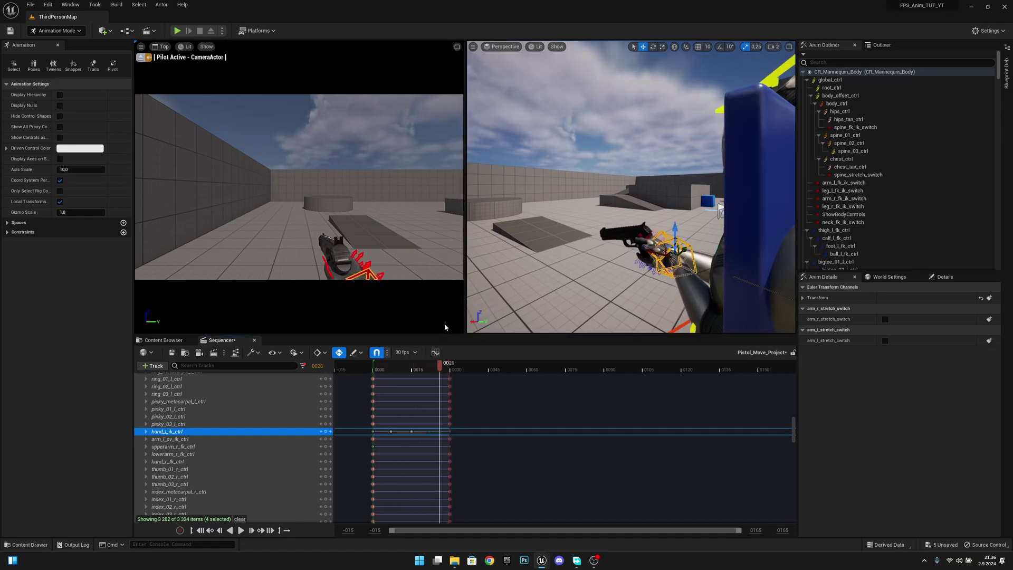
key("space")
key("space")
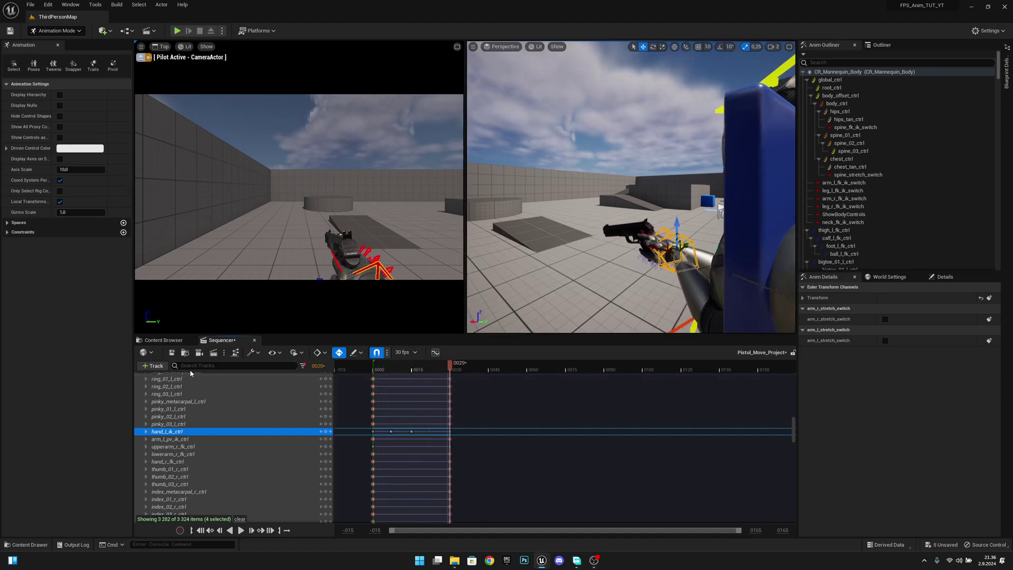
Step: Save the level sequence and bake CR_Mannequin_Body into an animation sequence named Pistol_Move in the Content folder
left_click(171, 353)
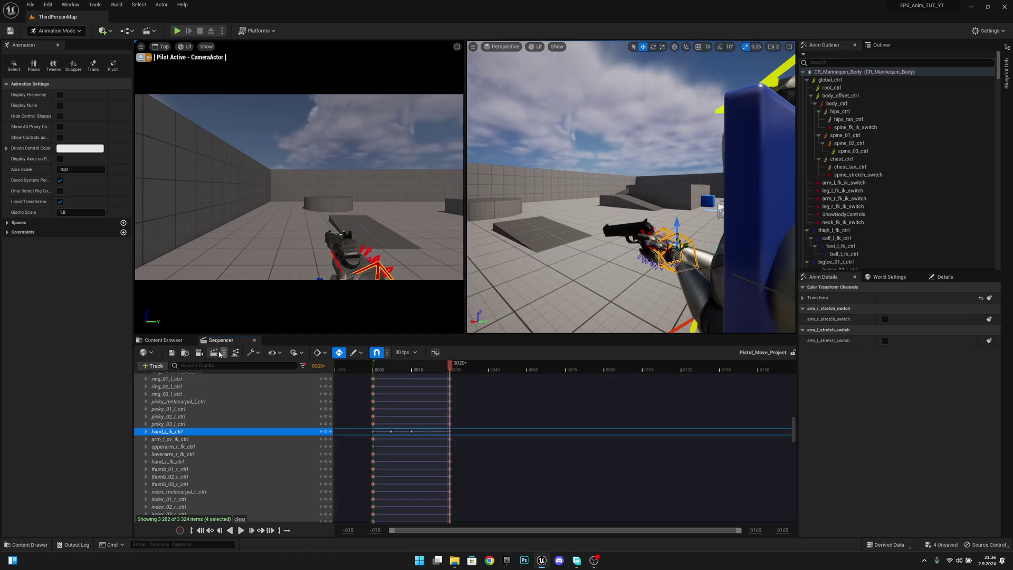
scroll(211, 382, "up", 3)
left_click_drag(793, 426, 803, 350)
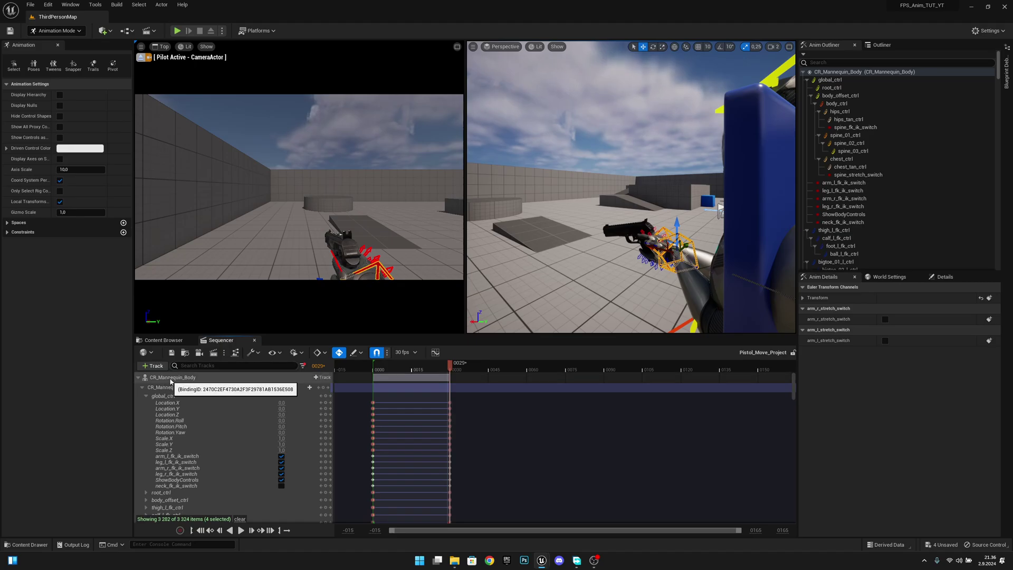
right_click(193, 379)
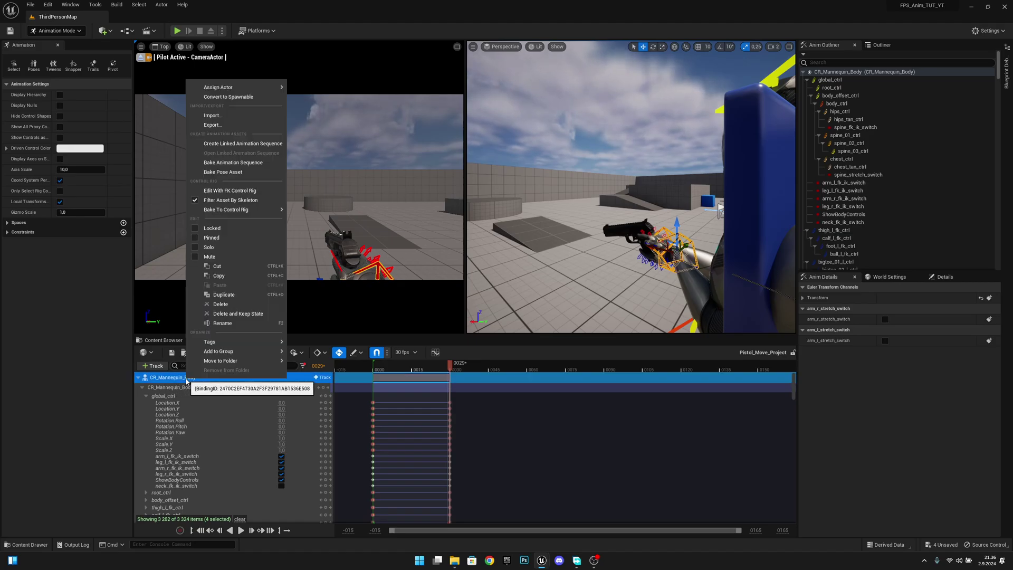
left_click(232, 165)
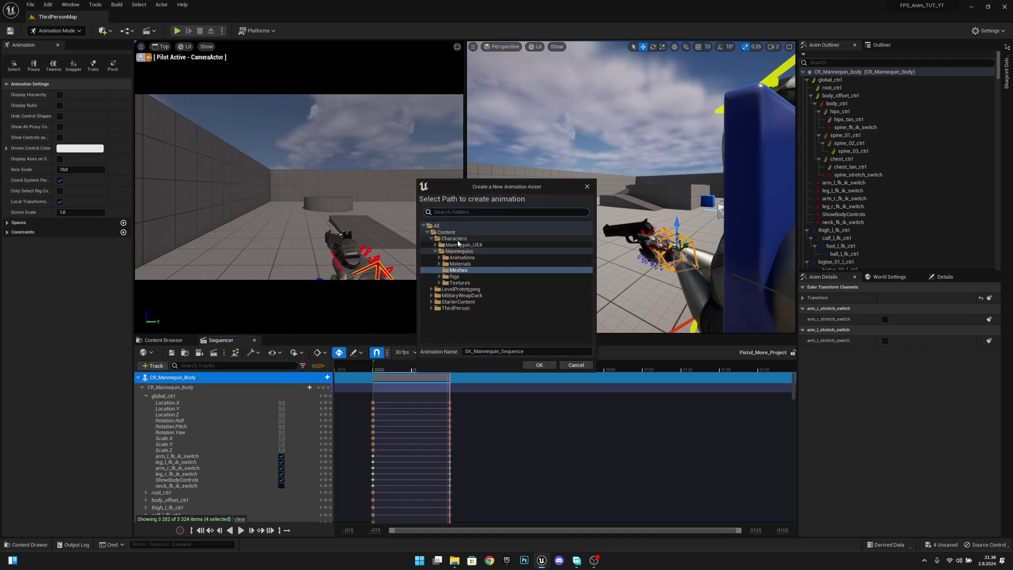
left_click(456, 234)
left_click_drag(528, 352, 389, 353)
type("Pi")
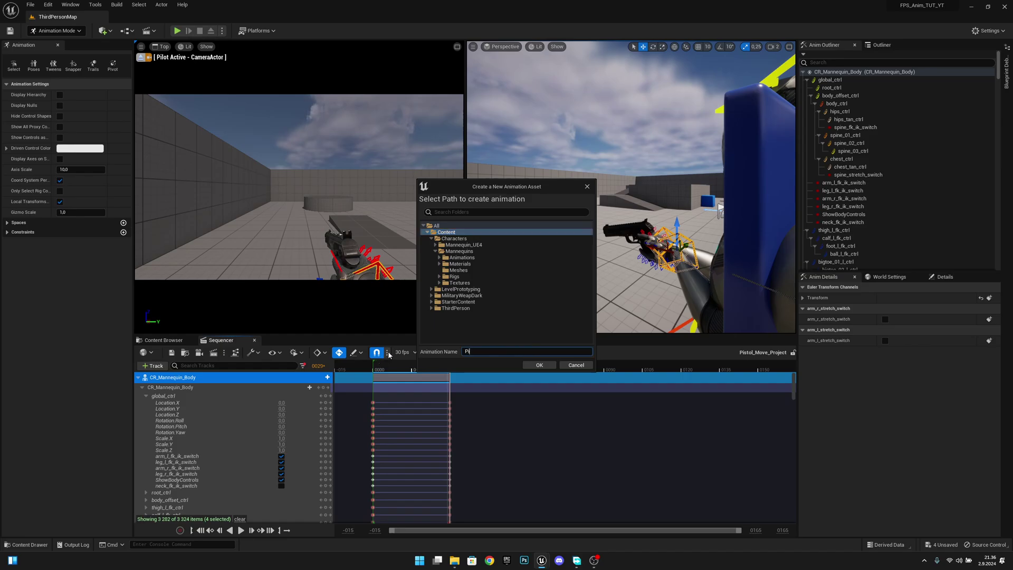
type("stol_Move")
left_click(539, 365)
left_click(516, 365)
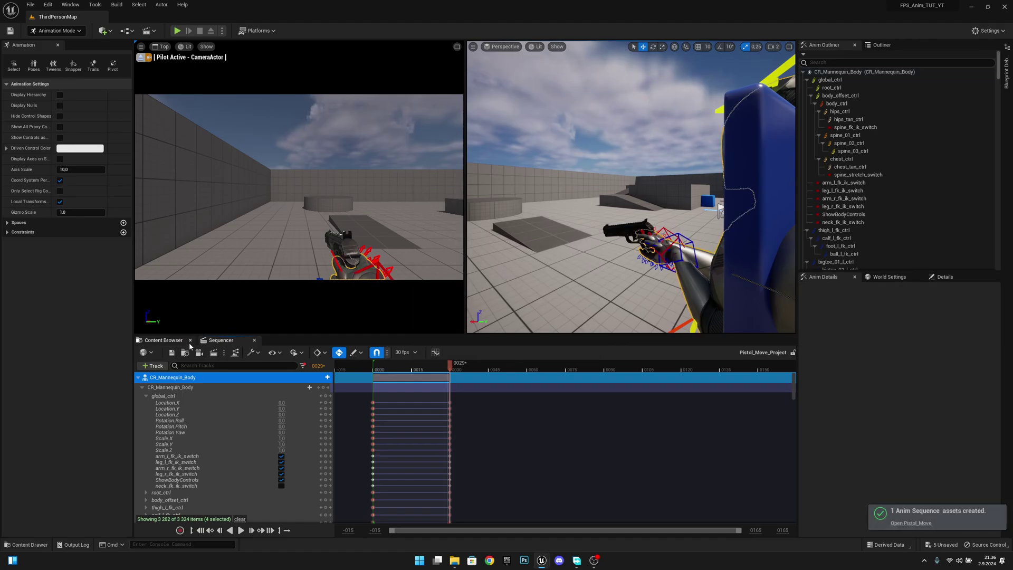
Step: Open the baked Pistol_Move animation from the Content folder, preview its playback and close it
left_click(174, 340)
left_click(162, 396)
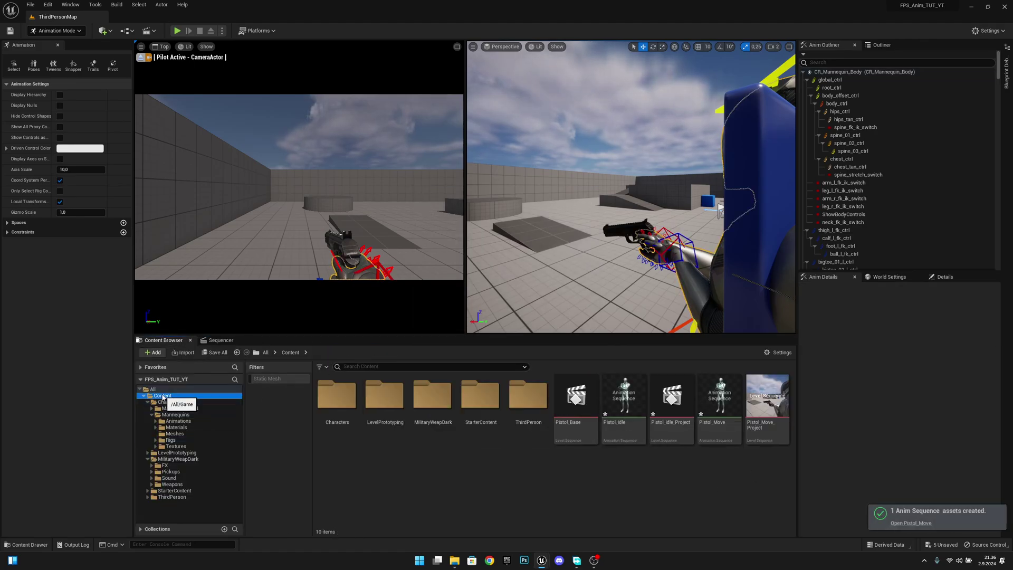
double_click(716, 405)
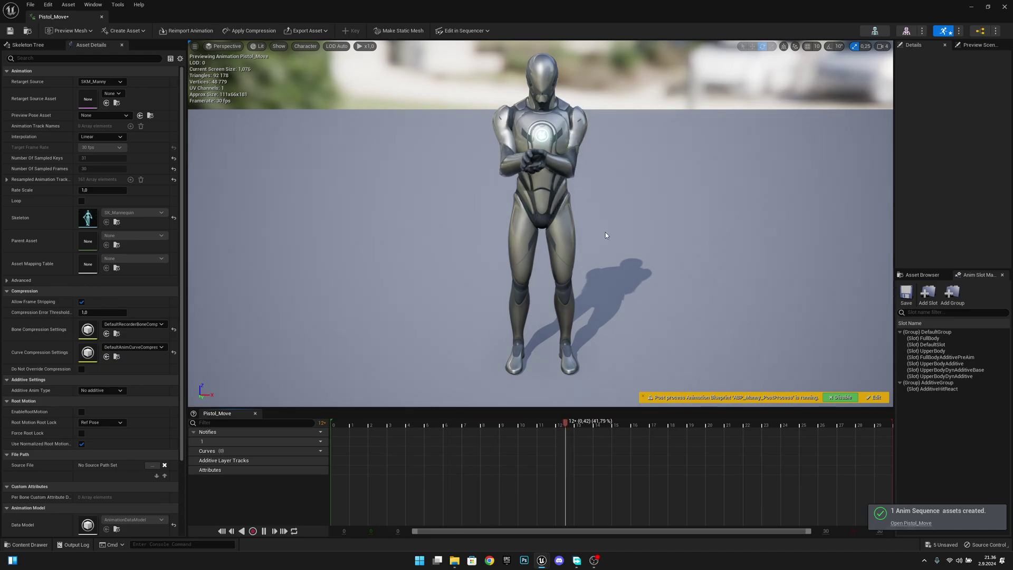
left_click(102, 17)
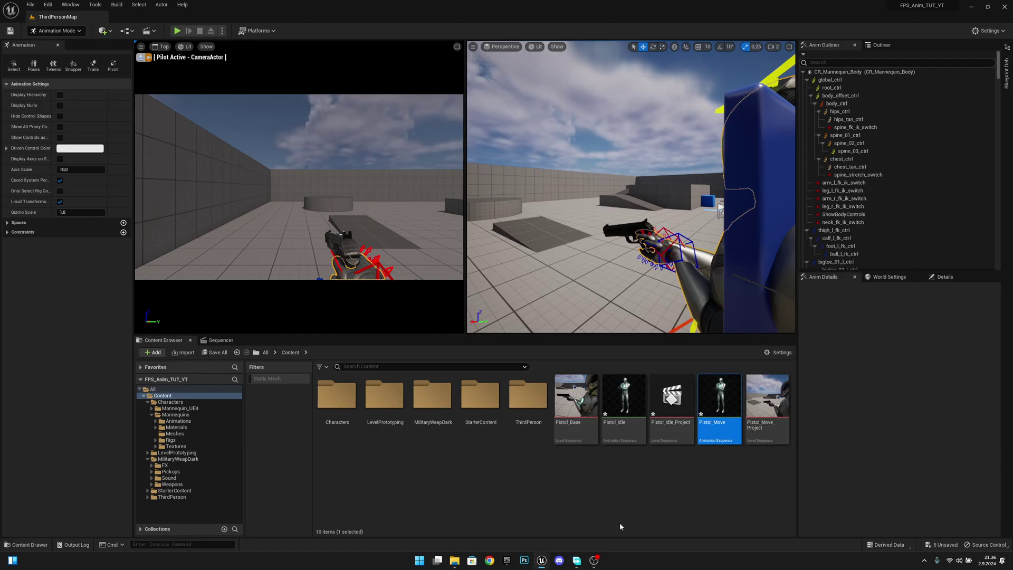
Step: Switch to the first-person project's BP_FirstPersonCharacter window to view it, and return to the ThirdPersonMap window
mouse_move(541, 560)
left_click(605, 508)
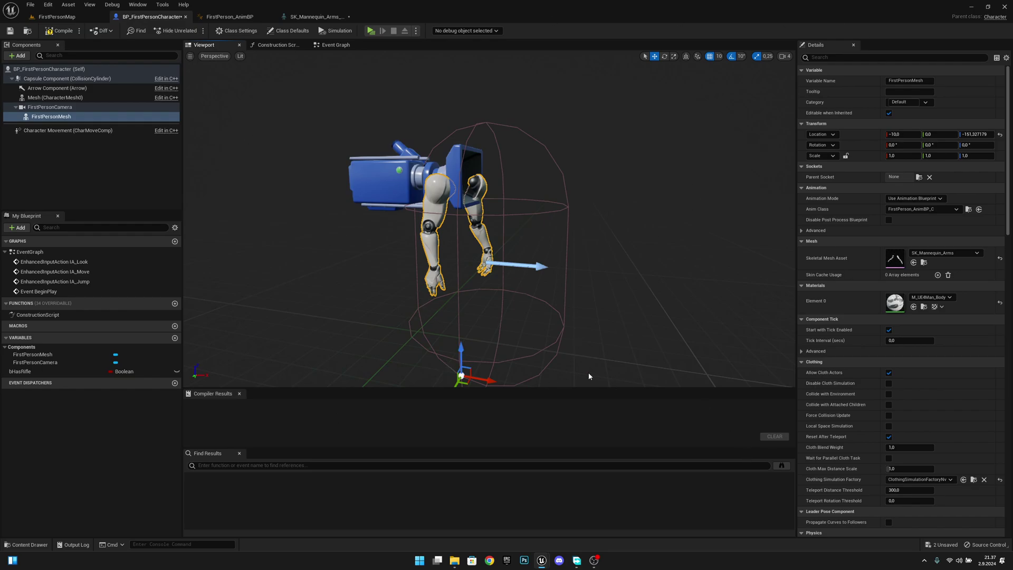
mouse_move(541, 560)
left_click(492, 509)
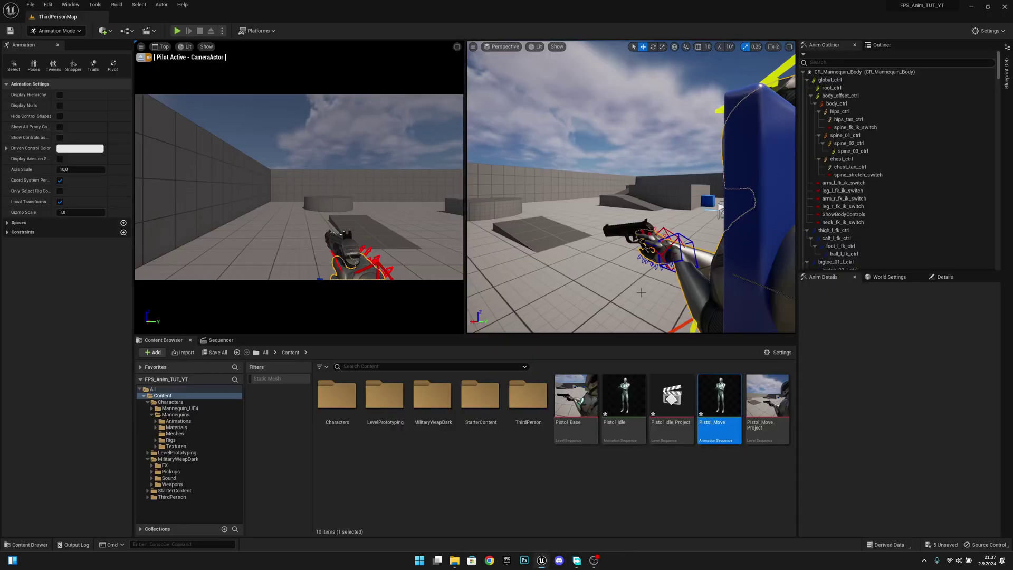